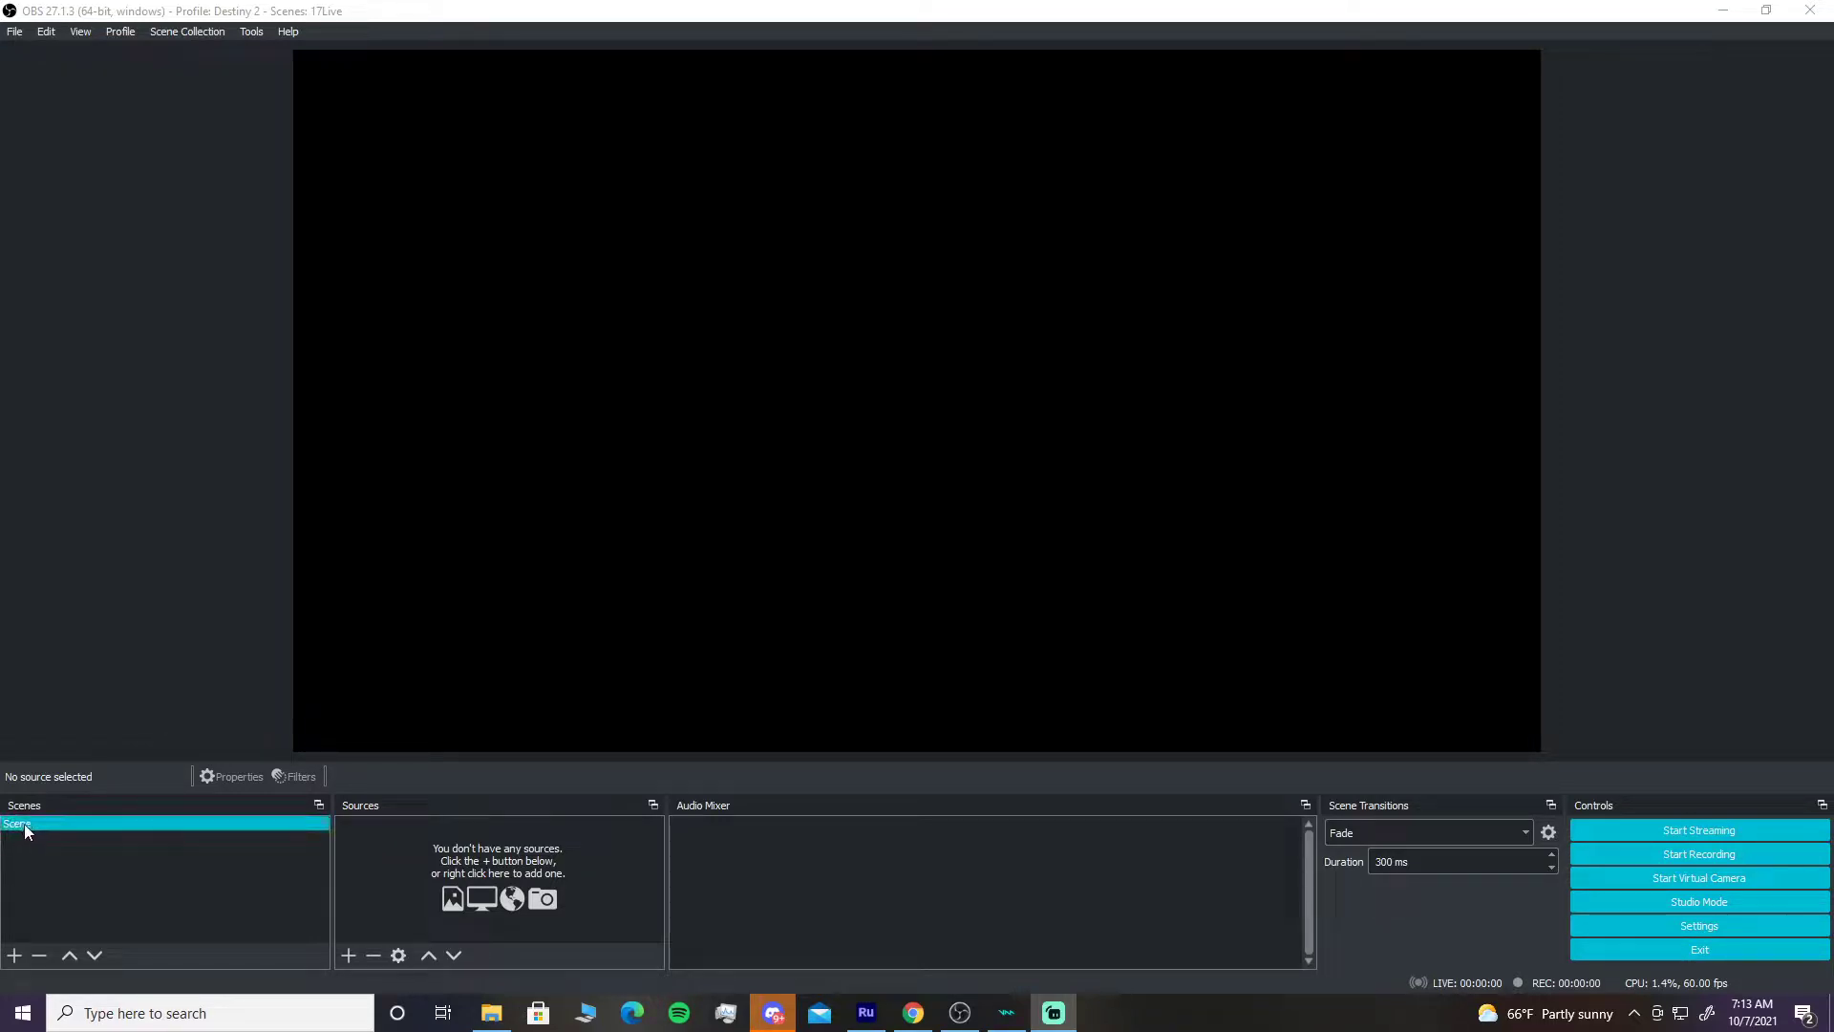
- Select the default Scene in the empty 17Live scene collection
left_click(65, 855)
left_click(77, 825)
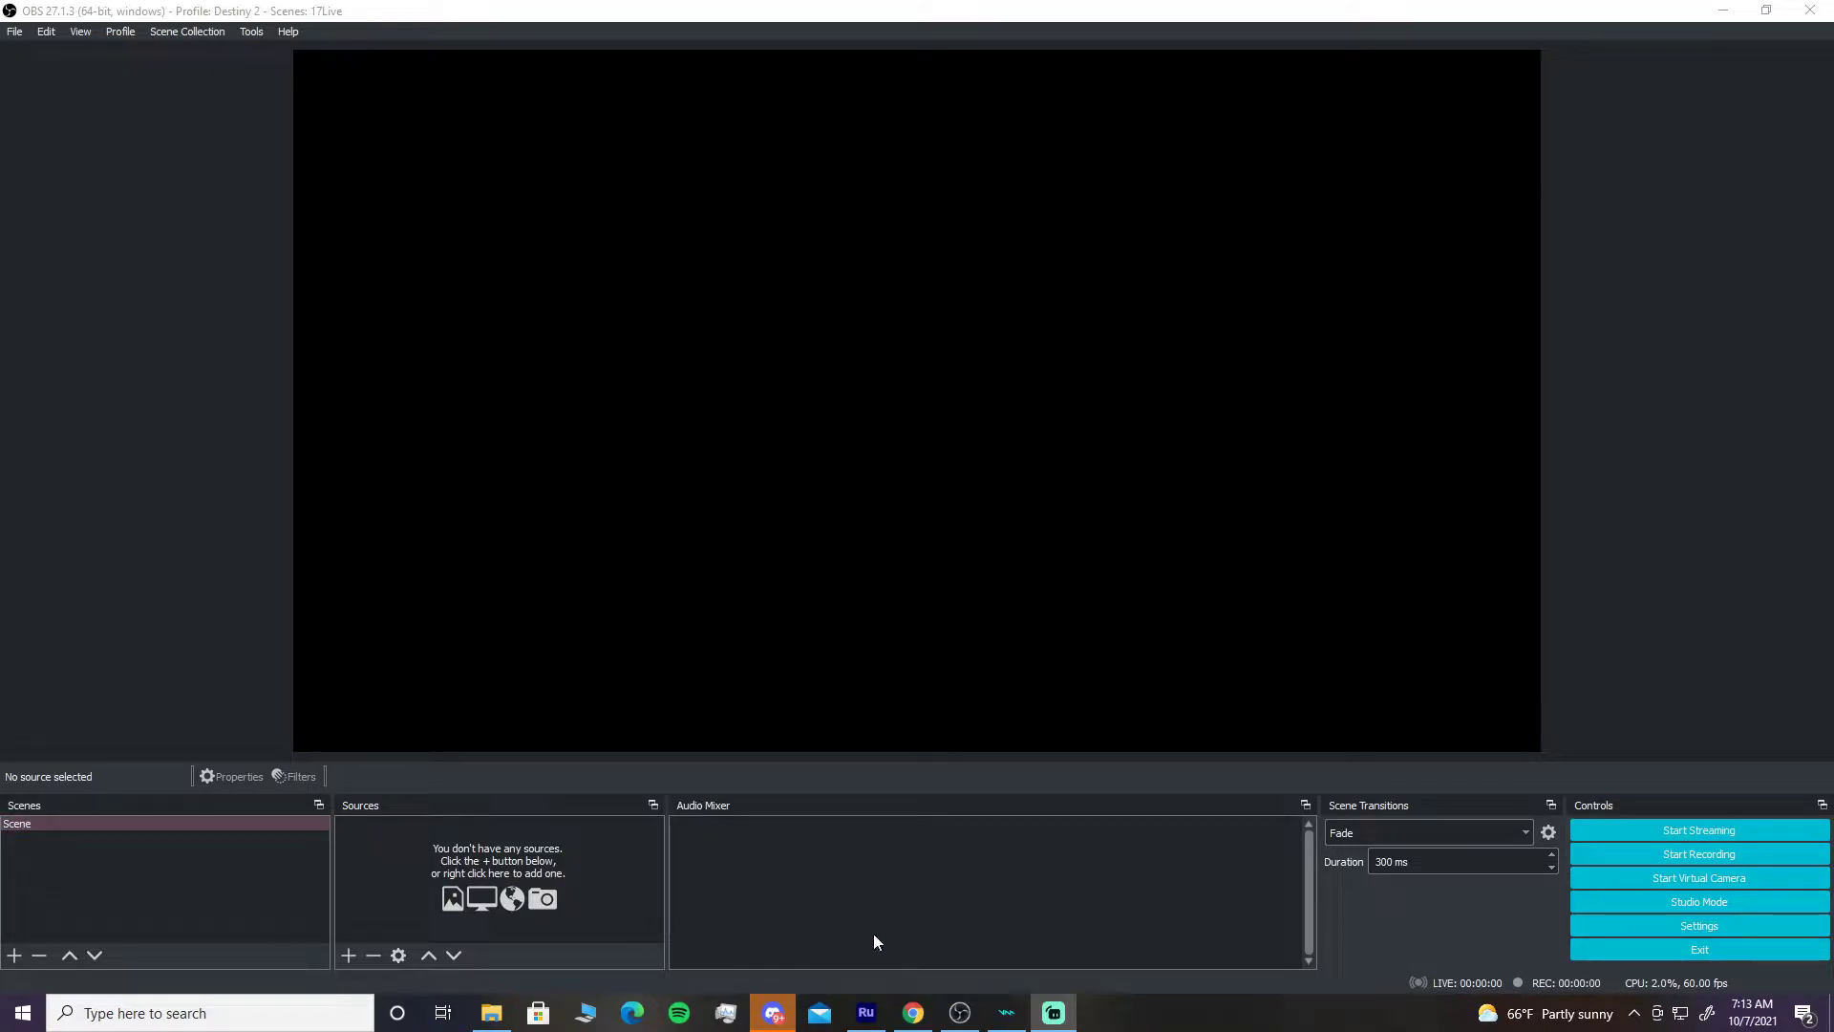
- In Video settings, change the base canvas resolution from 1280x720 to 480x960
left_click(1631, 923)
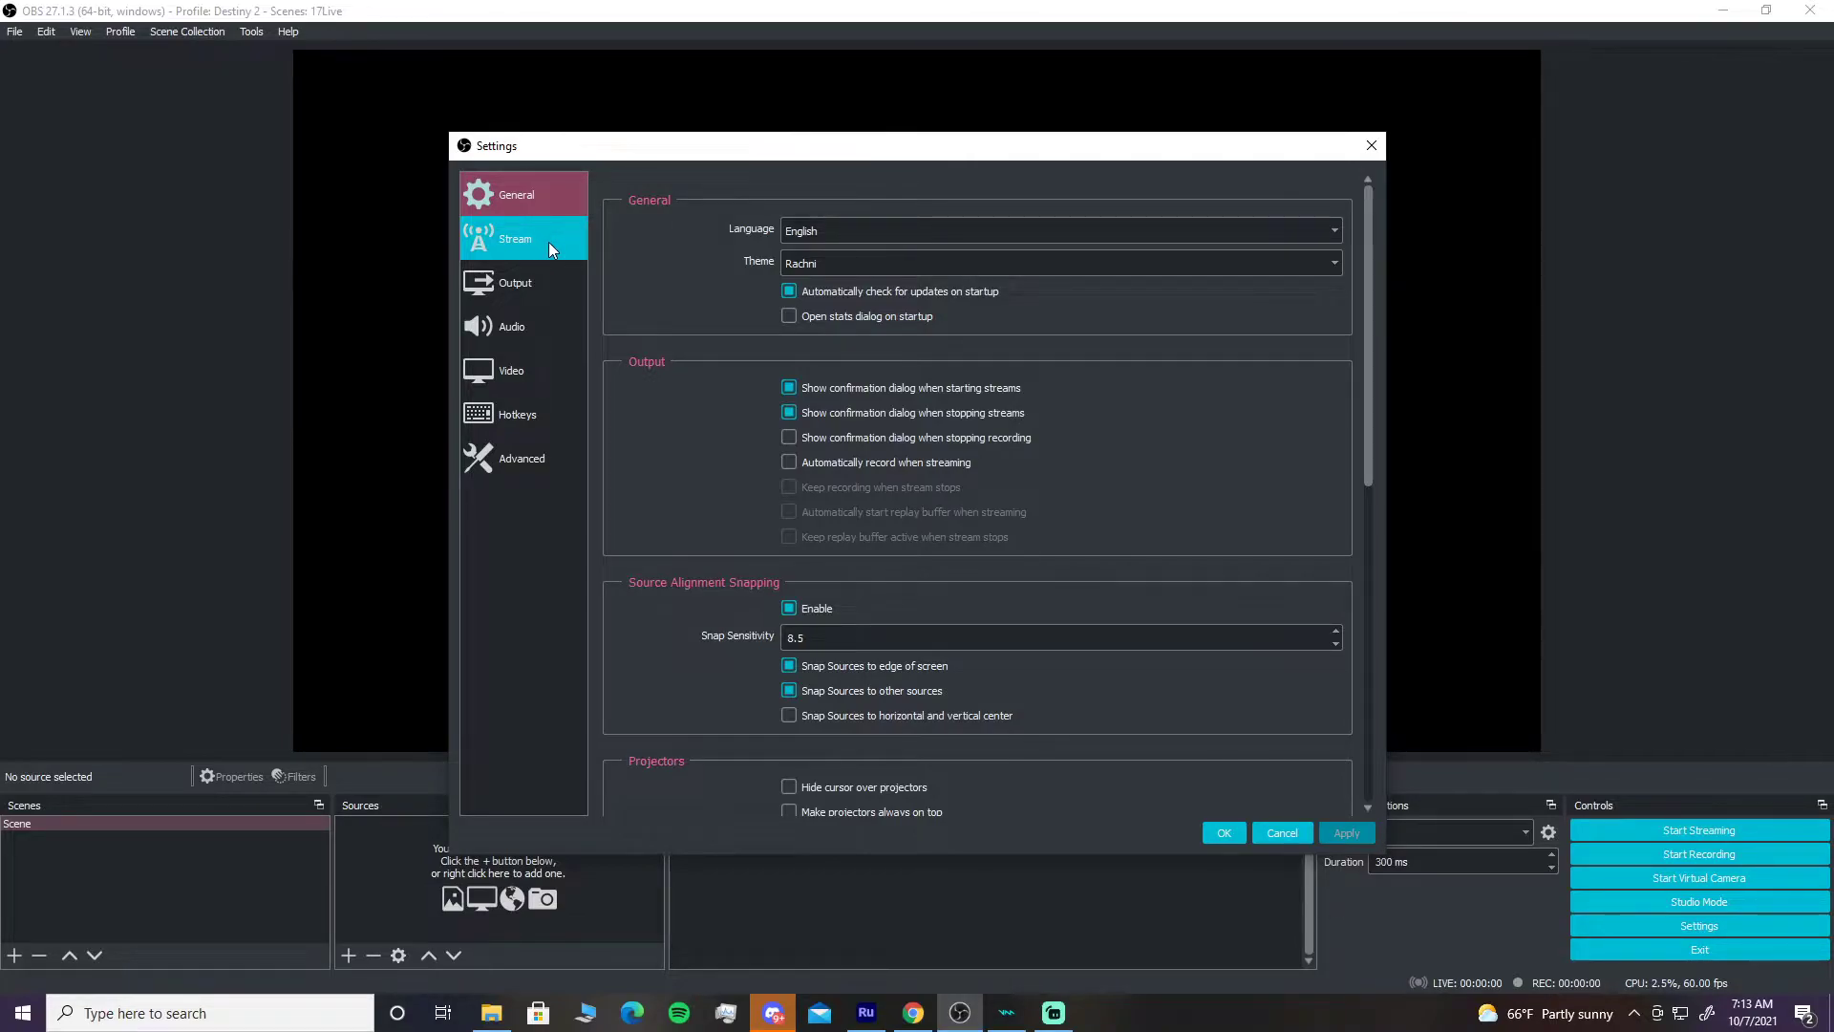
left_click(554, 368)
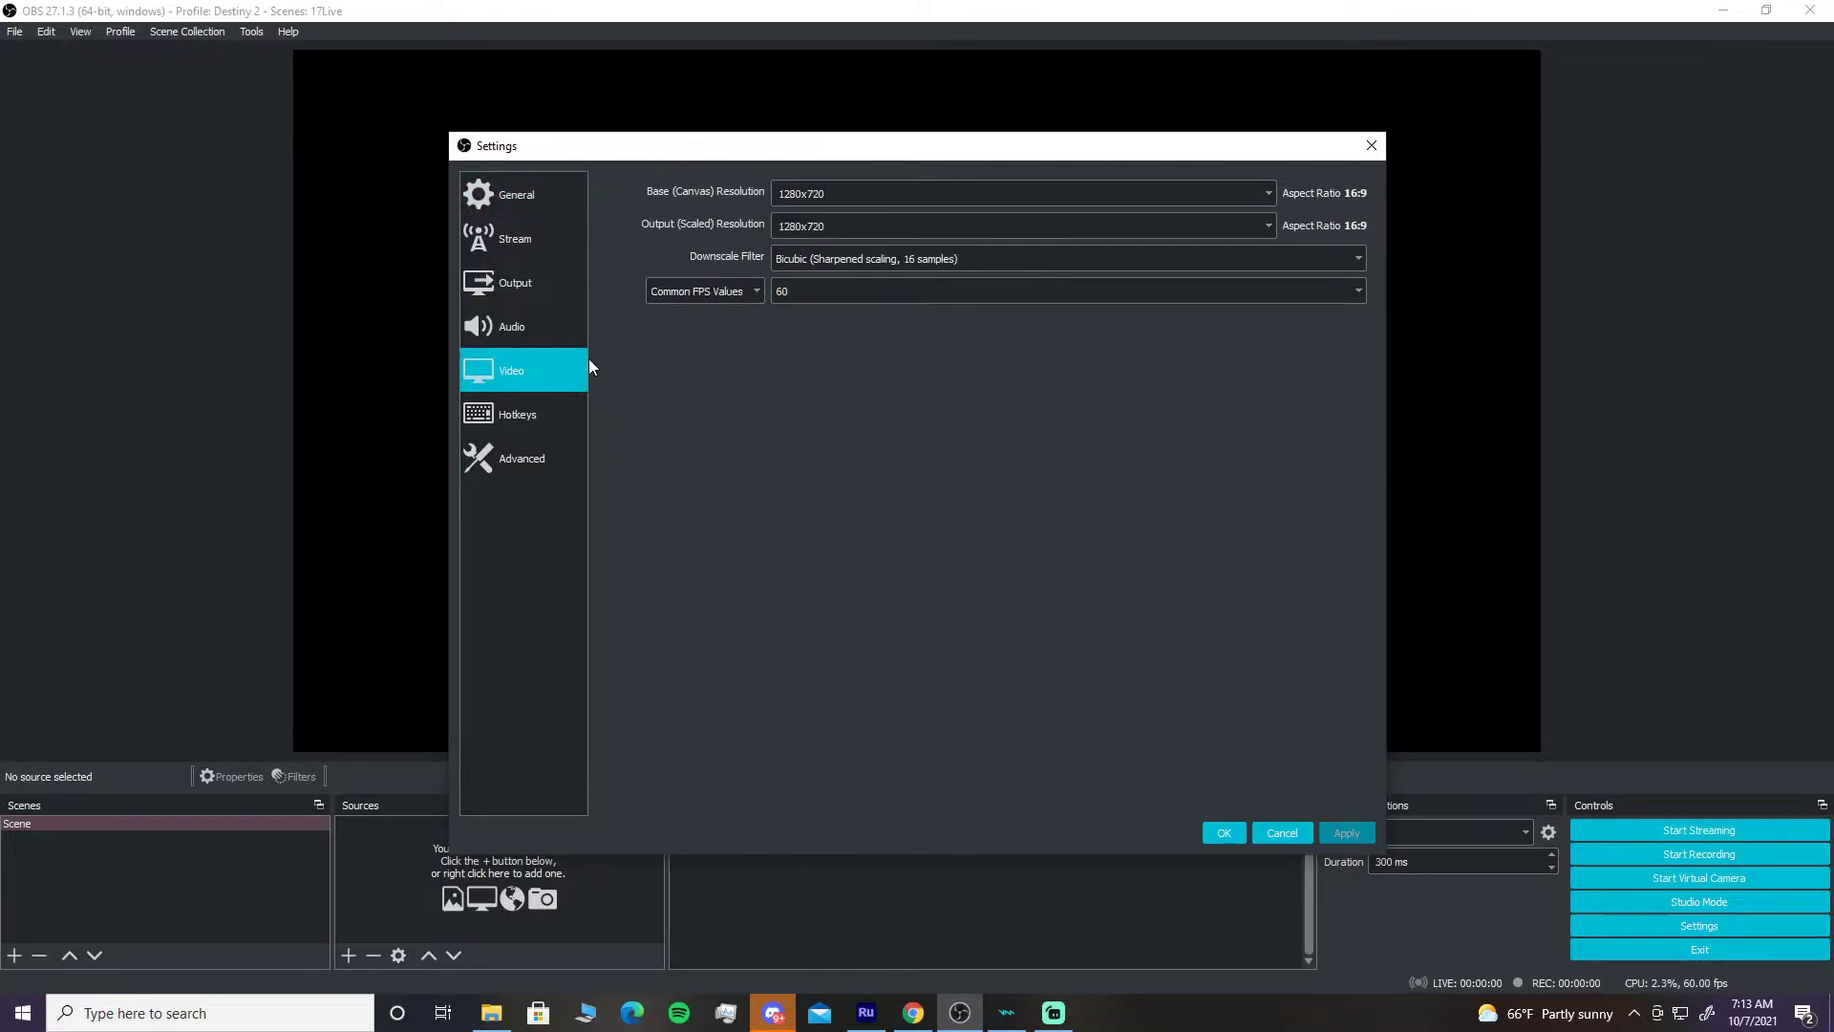
left_click(868, 196)
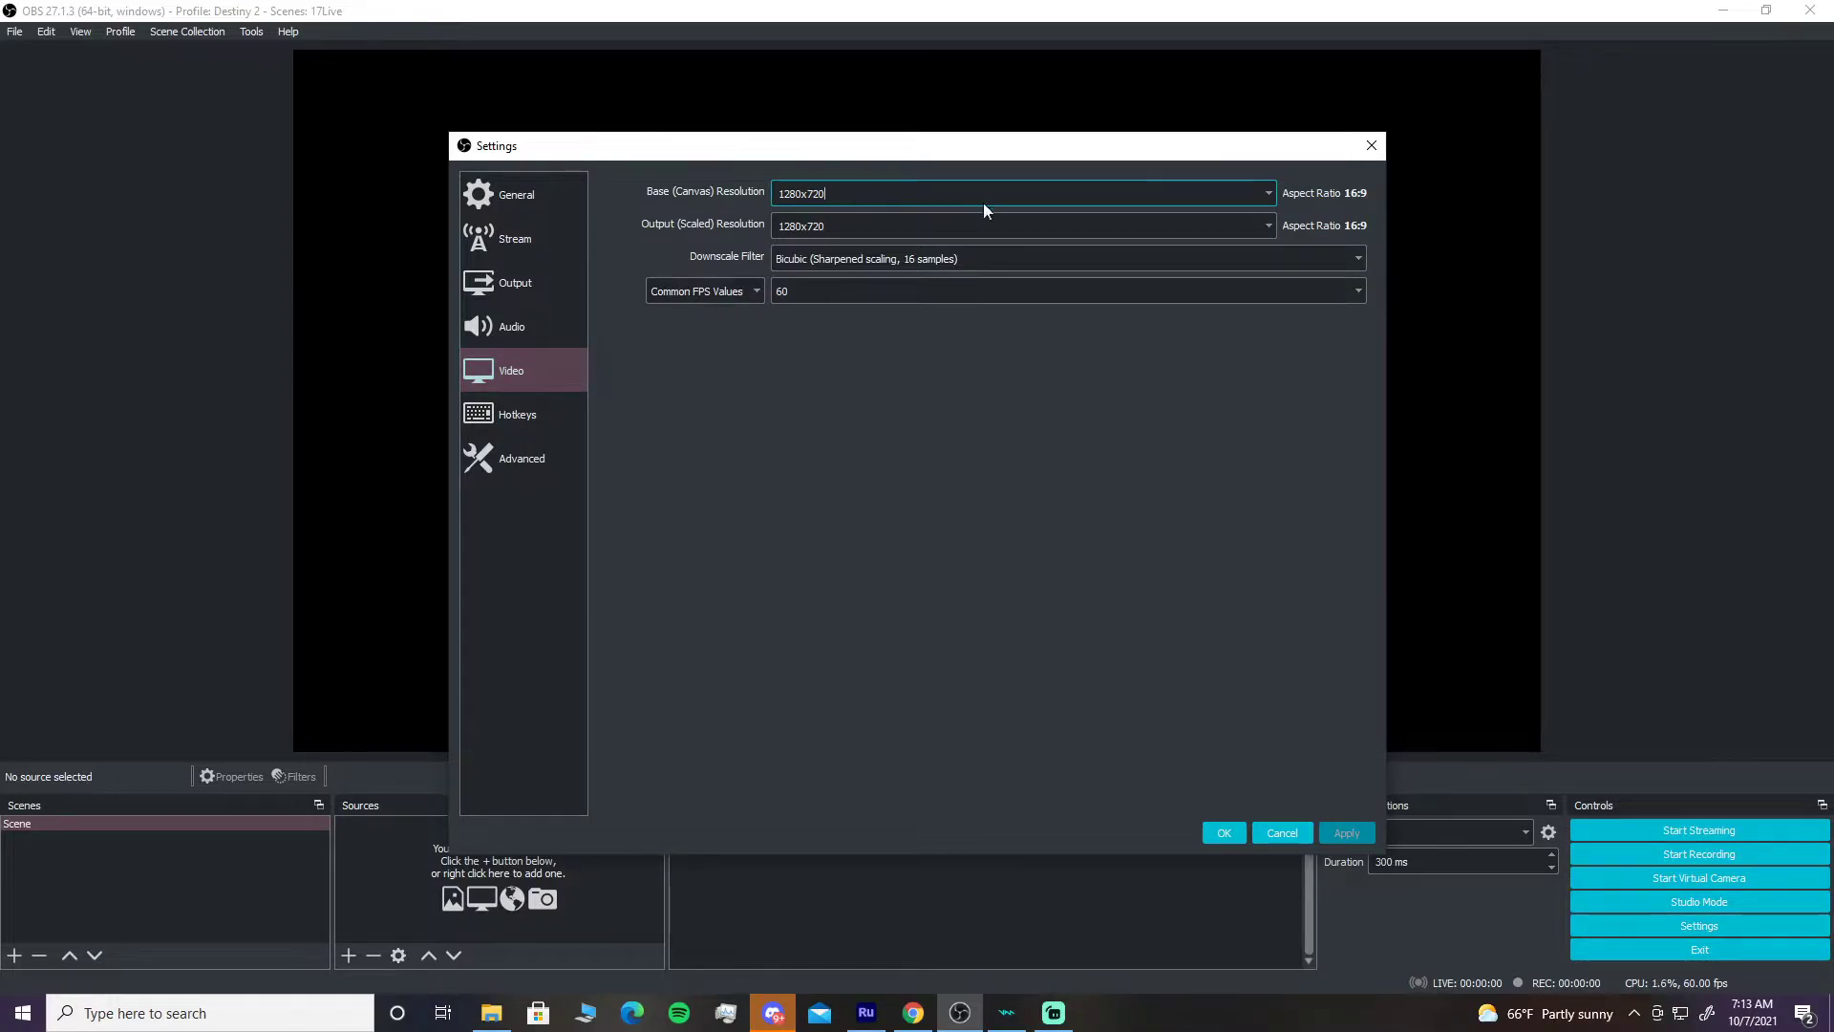
left_click(1269, 194)
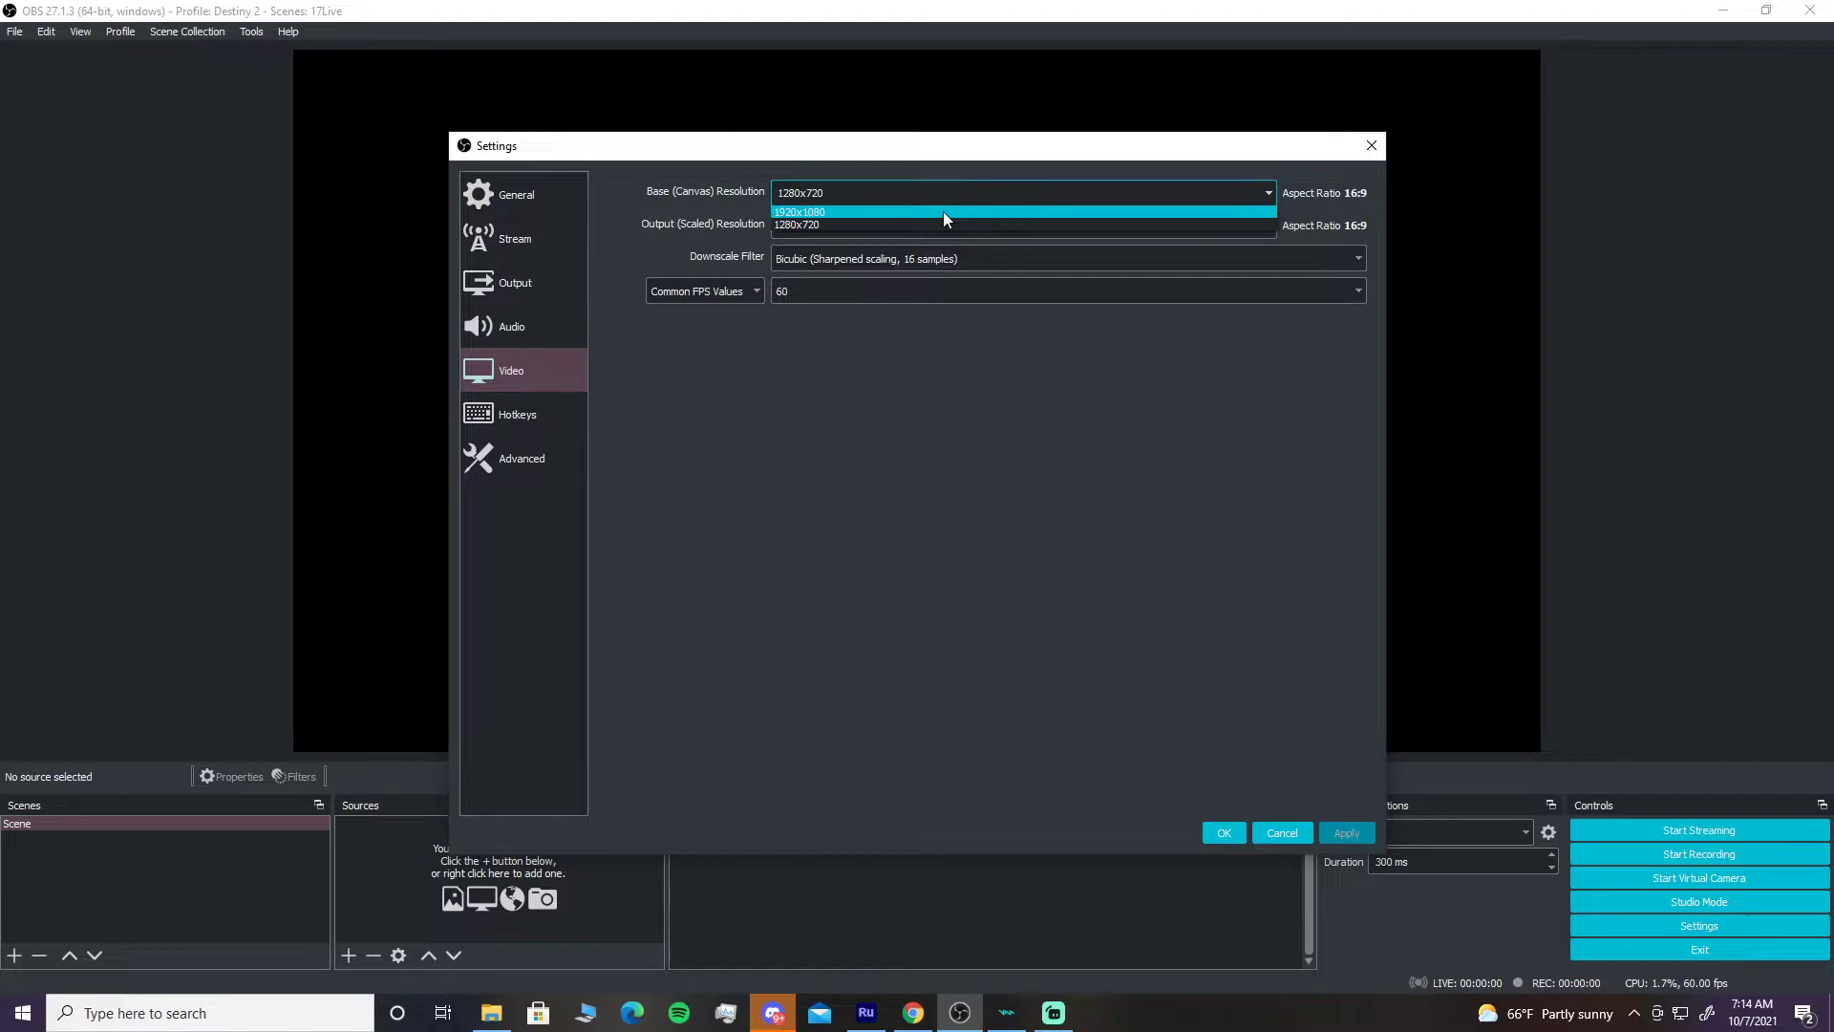
left_click(905, 194)
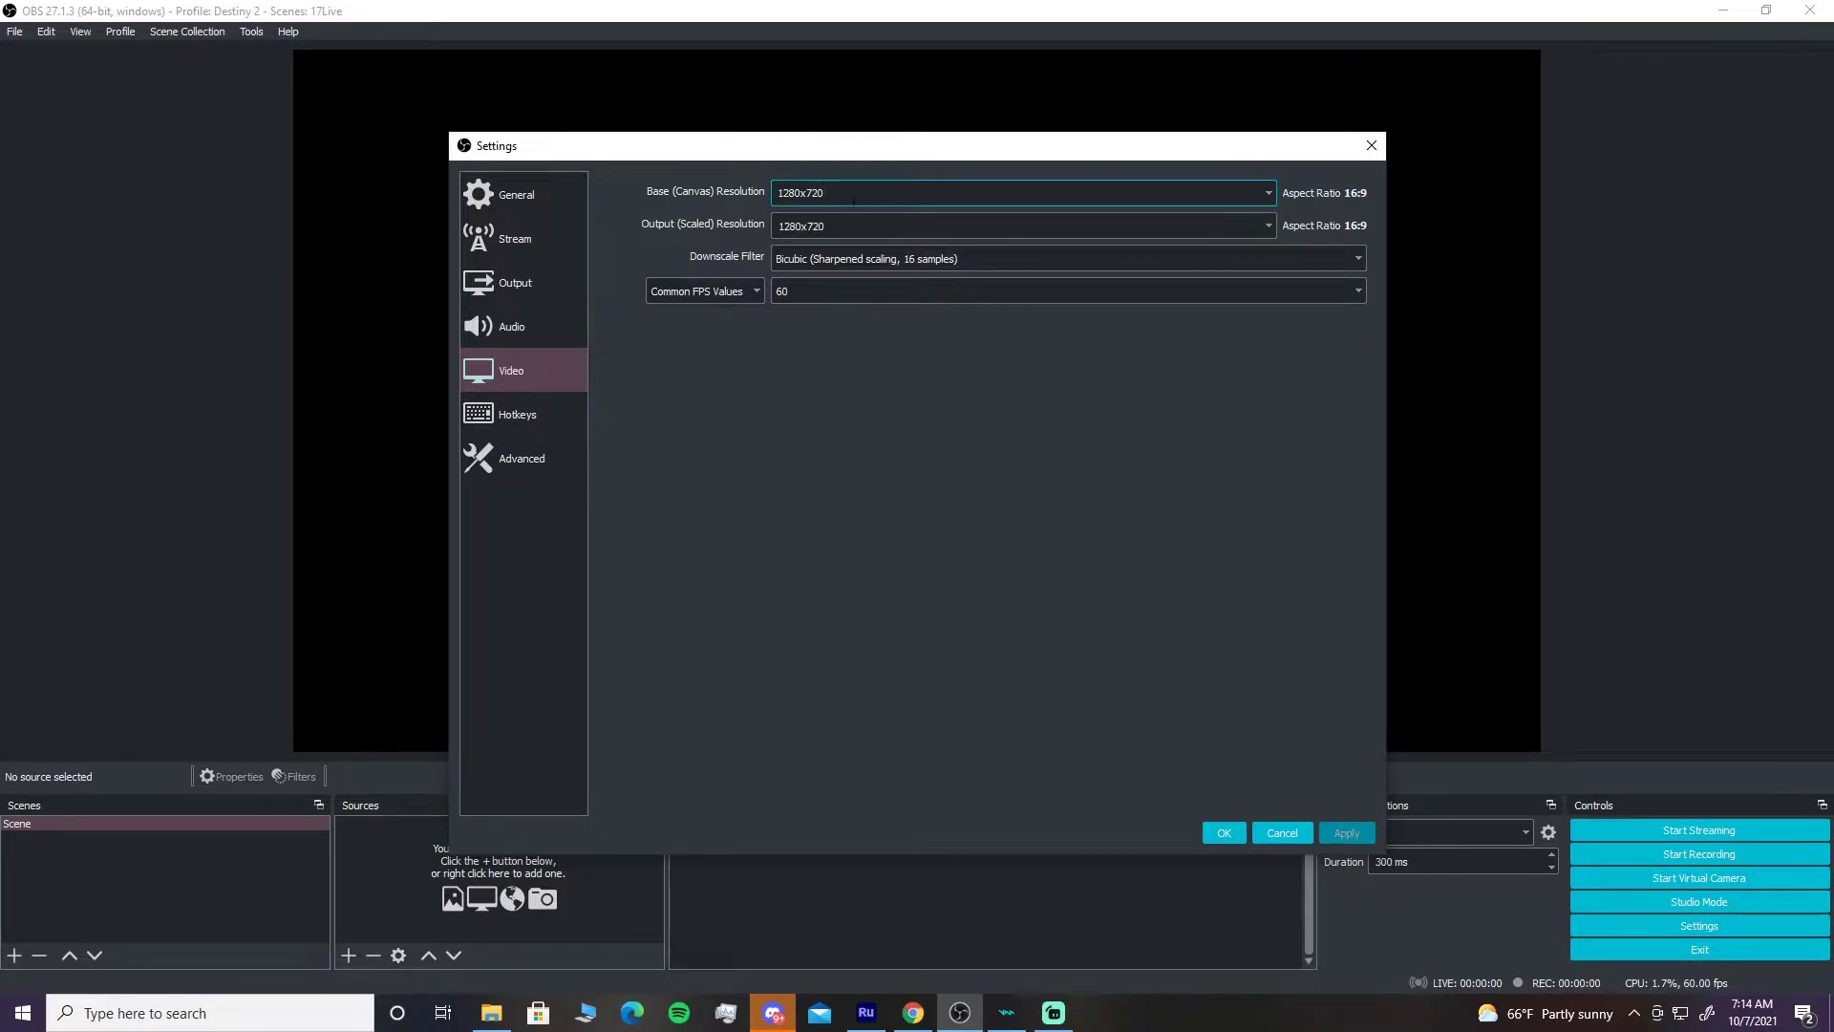
left_click_drag(832, 196, 778, 193)
type("480x960")
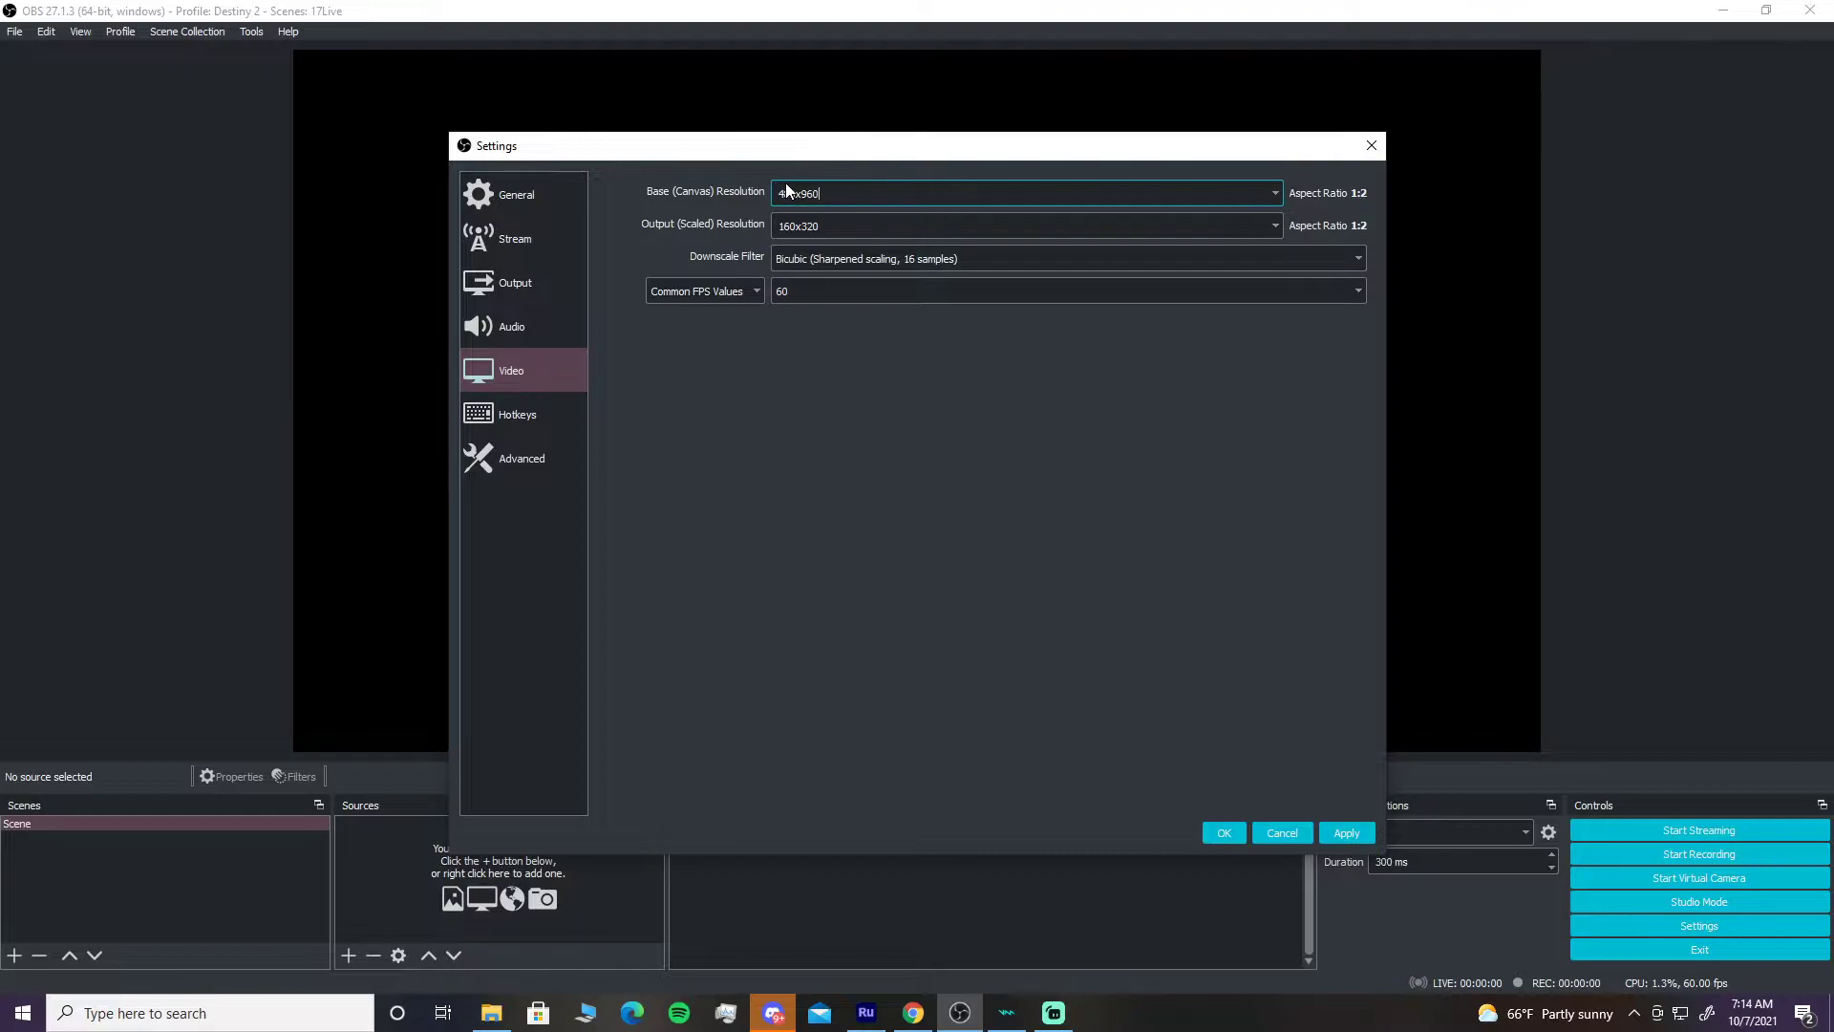
- Set the output scaled resolution to 480x960, apply it, and close the settings
double_click(838, 228)
left_click(838, 228)
left_click_drag(838, 227, 754, 233)
type("480x960")
left_click(1339, 839)
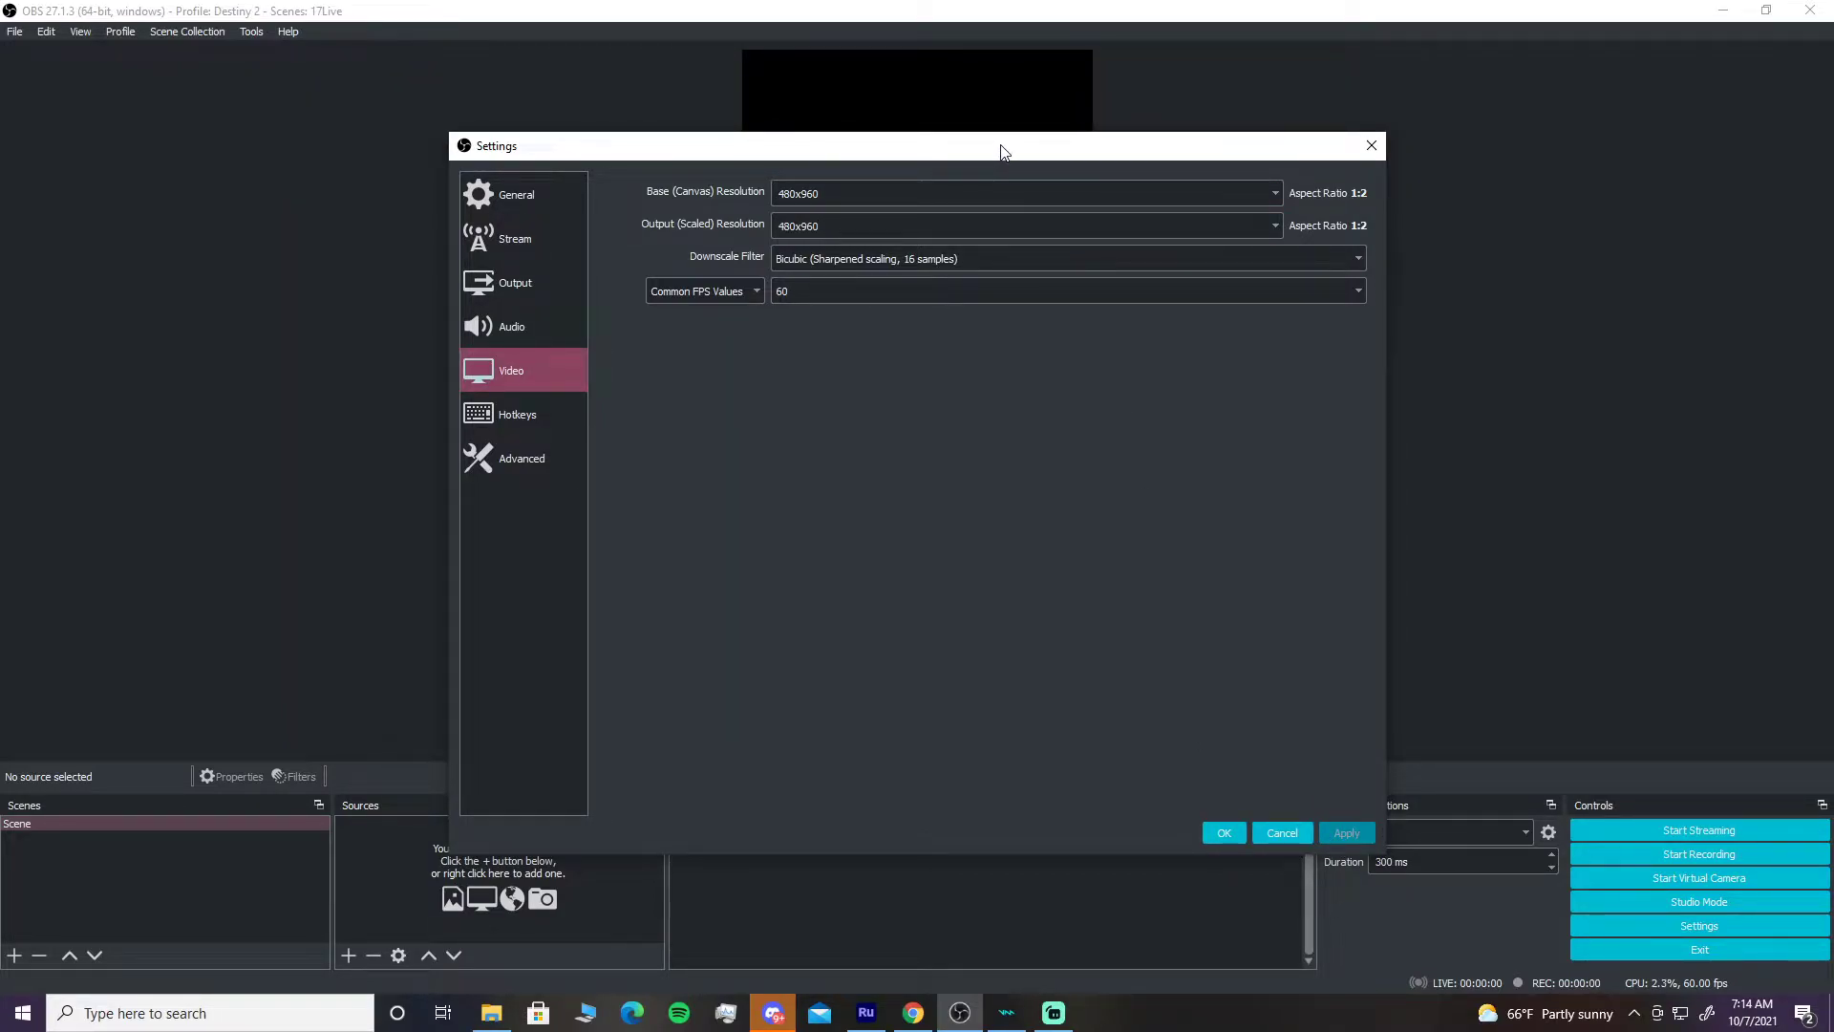
left_click_drag(1003, 151, 333, 71)
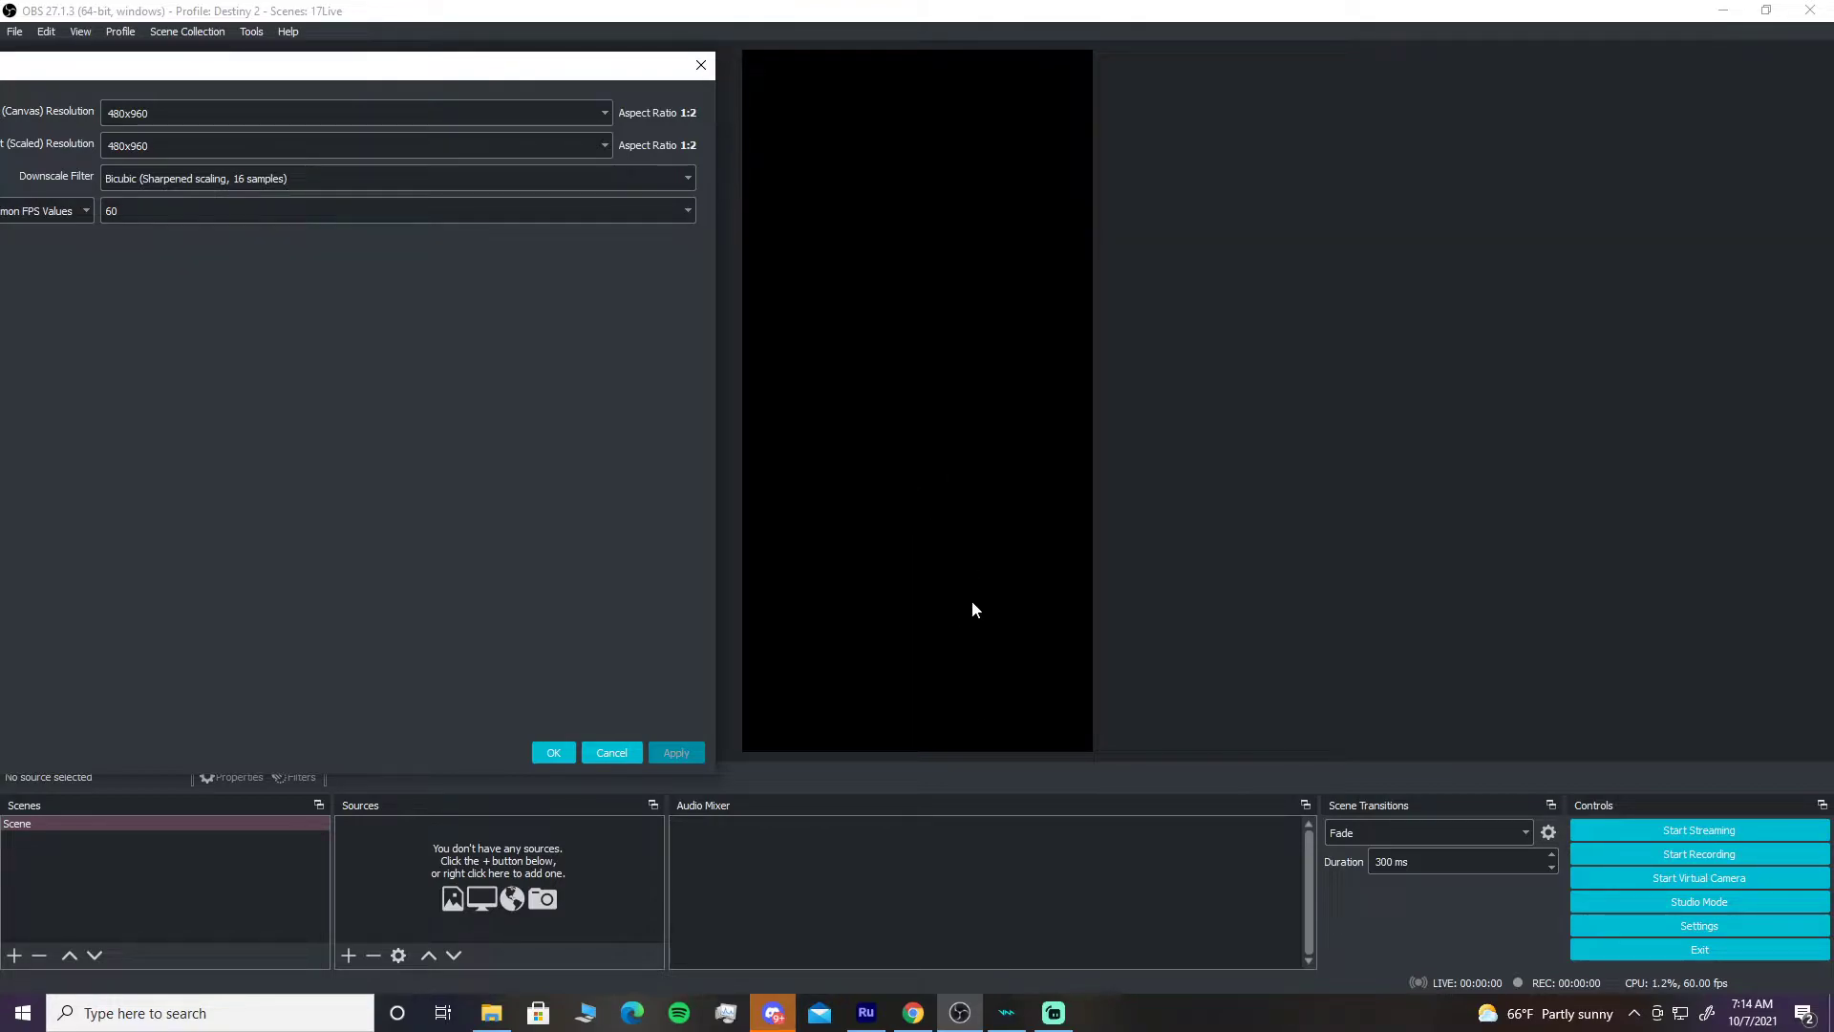
left_click(554, 752)
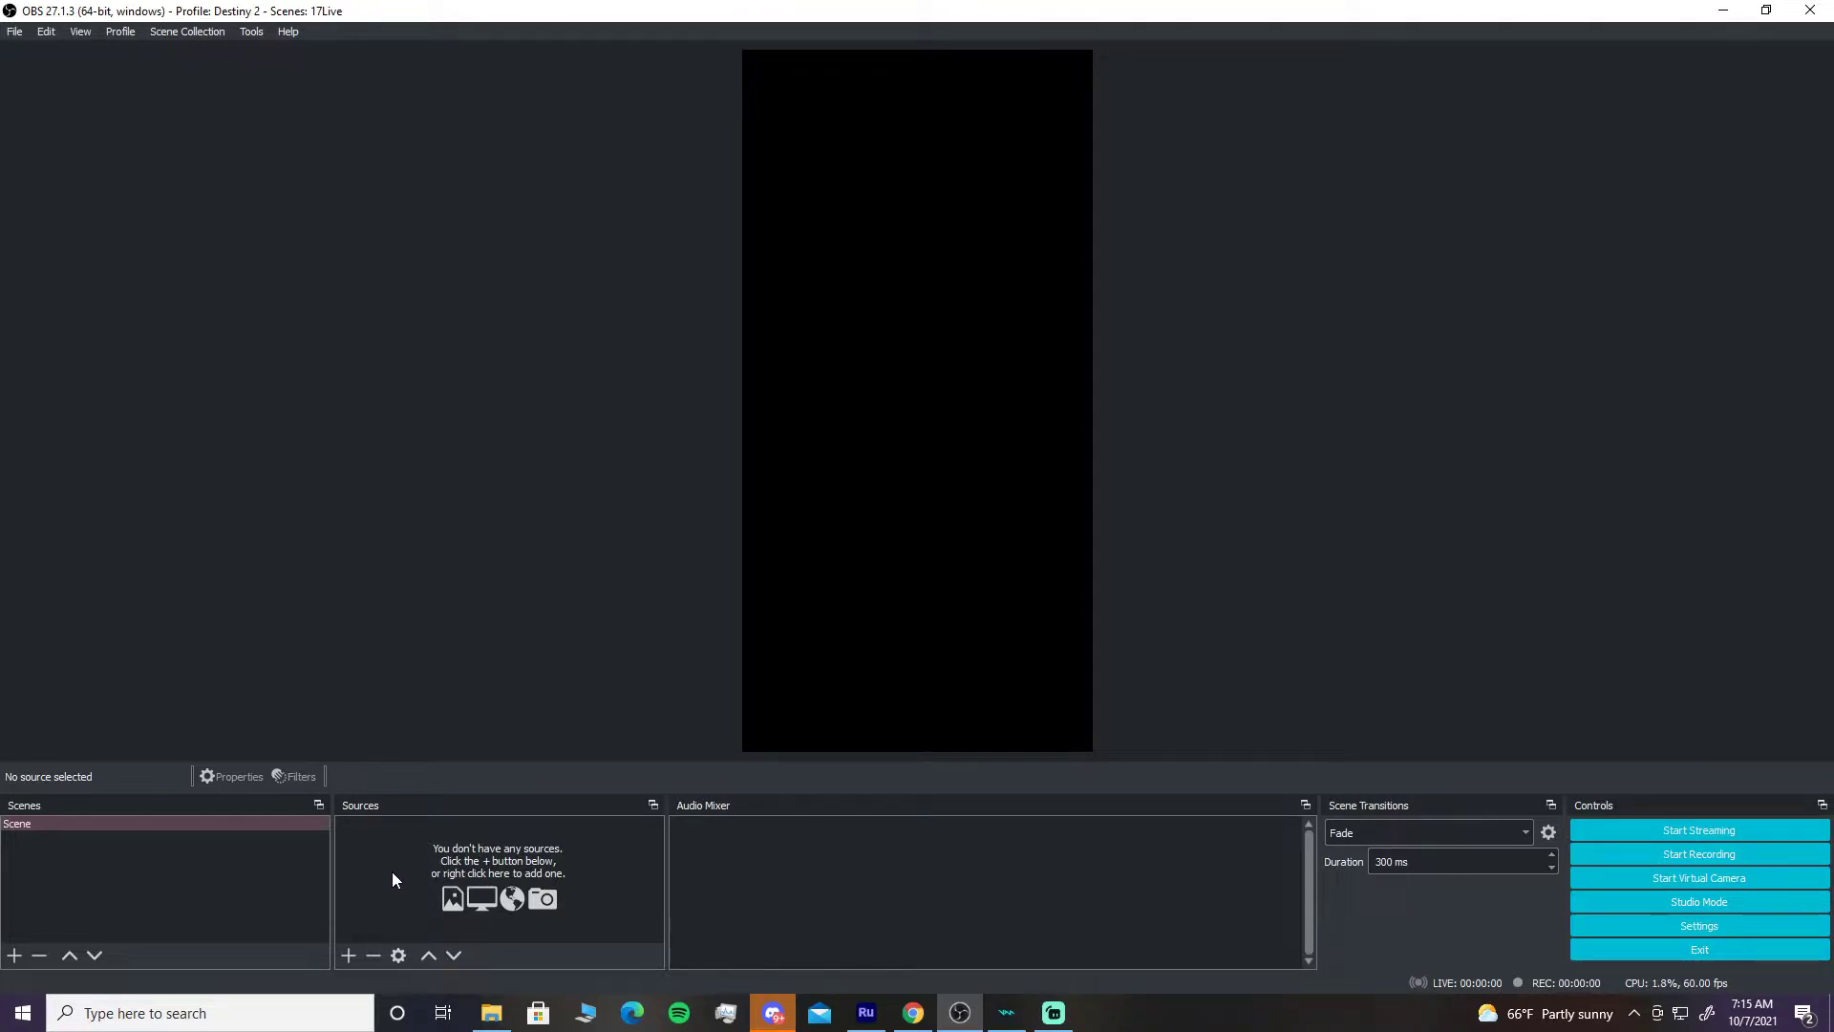
- Add an Audio Input Capture named 'Blue Yeti Microphone' using the Voicemod virtual microphone
left_click(348, 954)
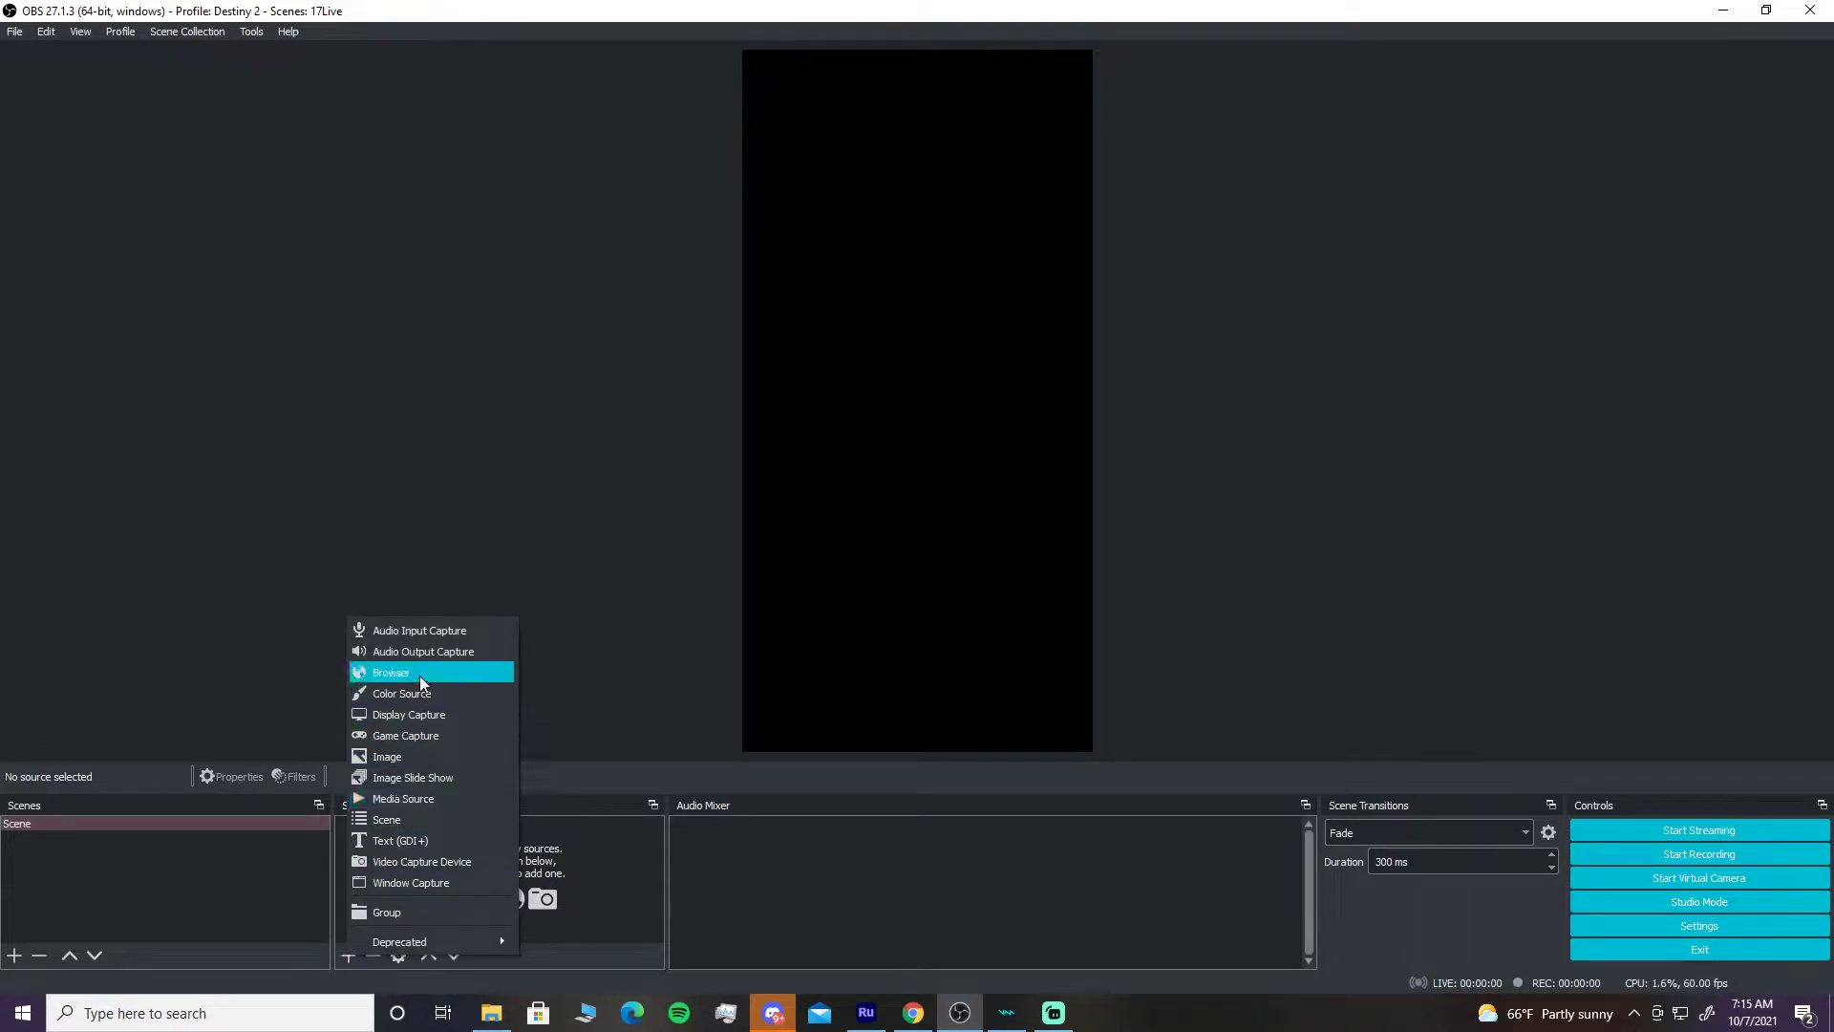
left_click(449, 628)
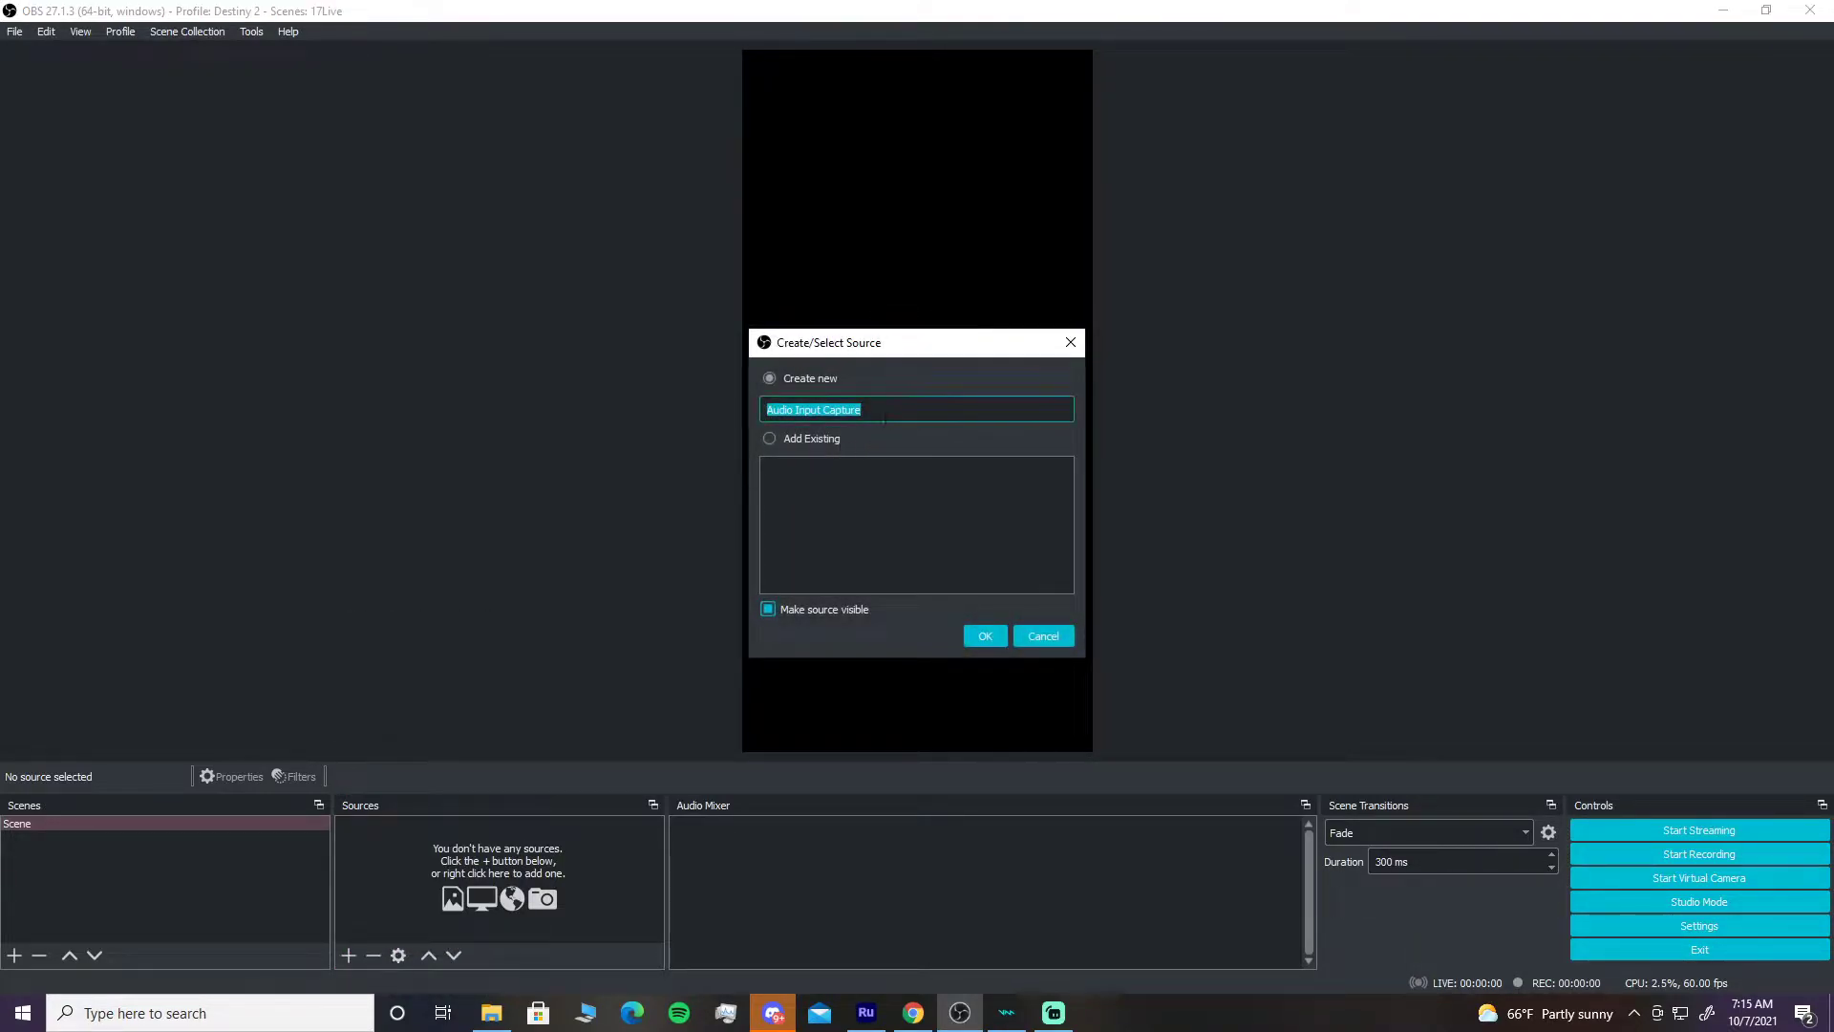
key("End")
key("ctrl+a")
key("BackSpace")
type("Blue Yeti Microphone")
left_click(993, 633)
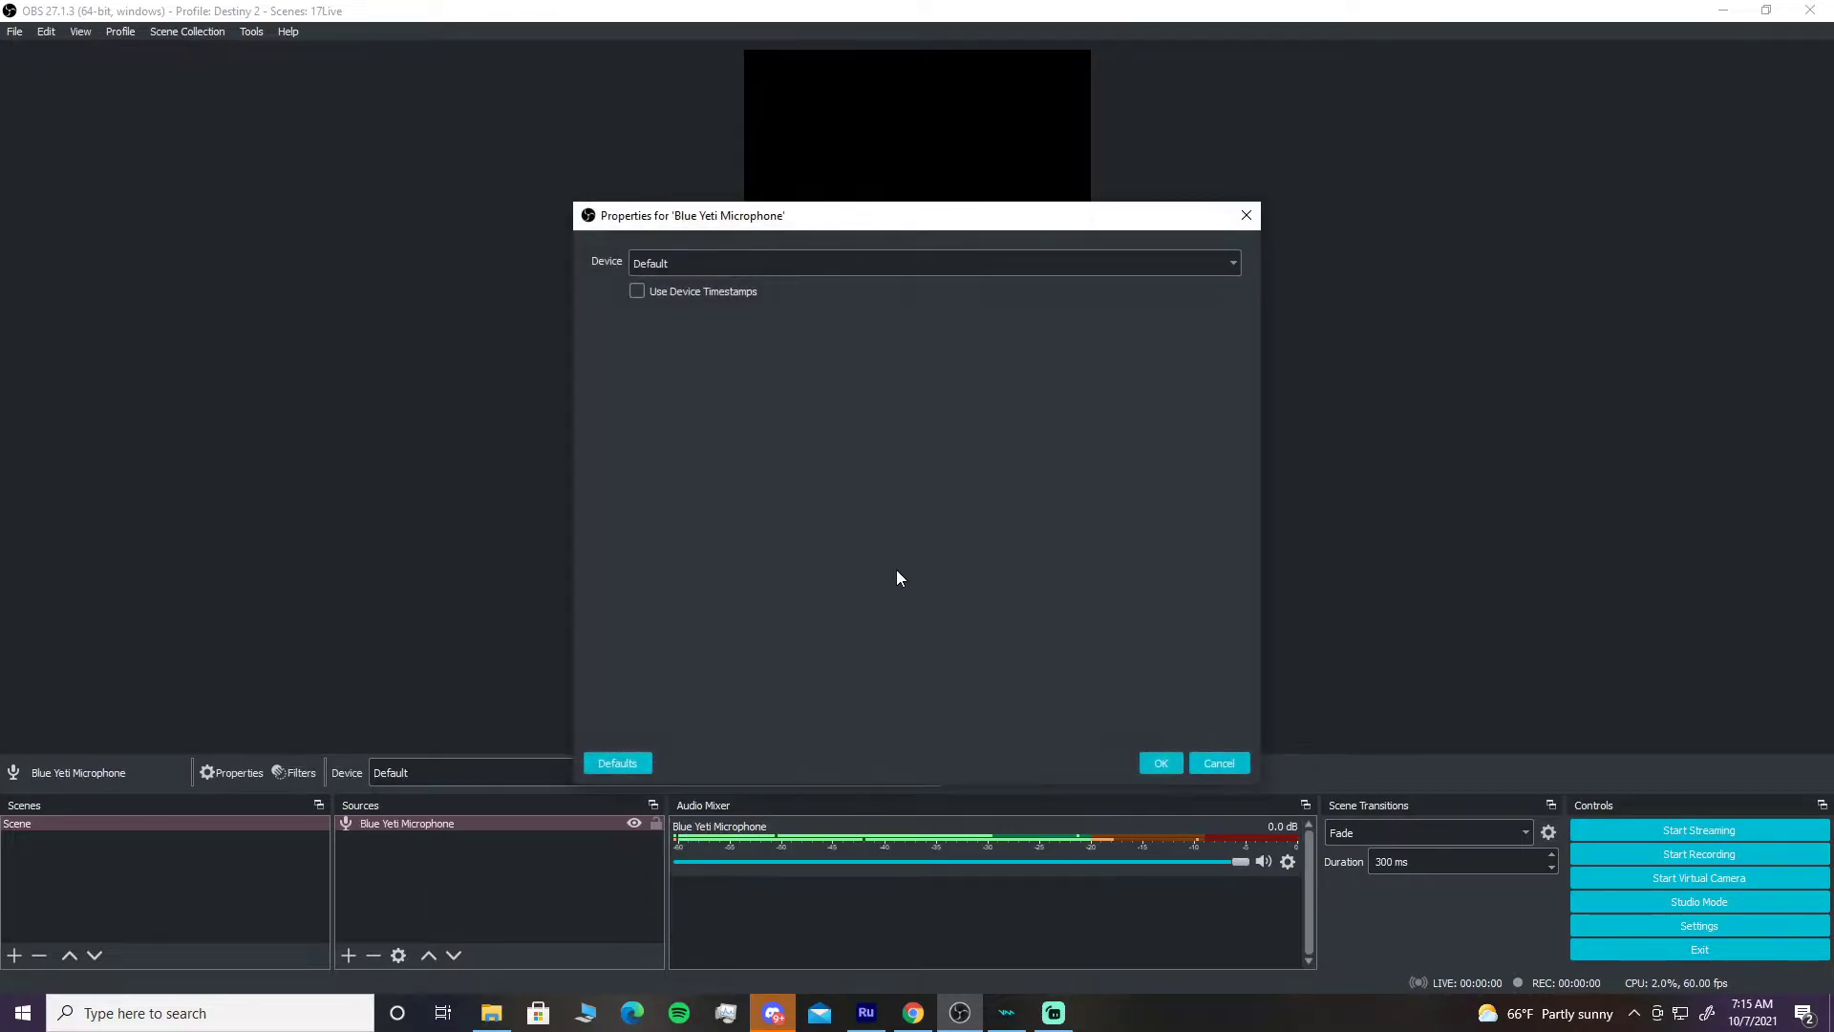
left_click(886, 272)
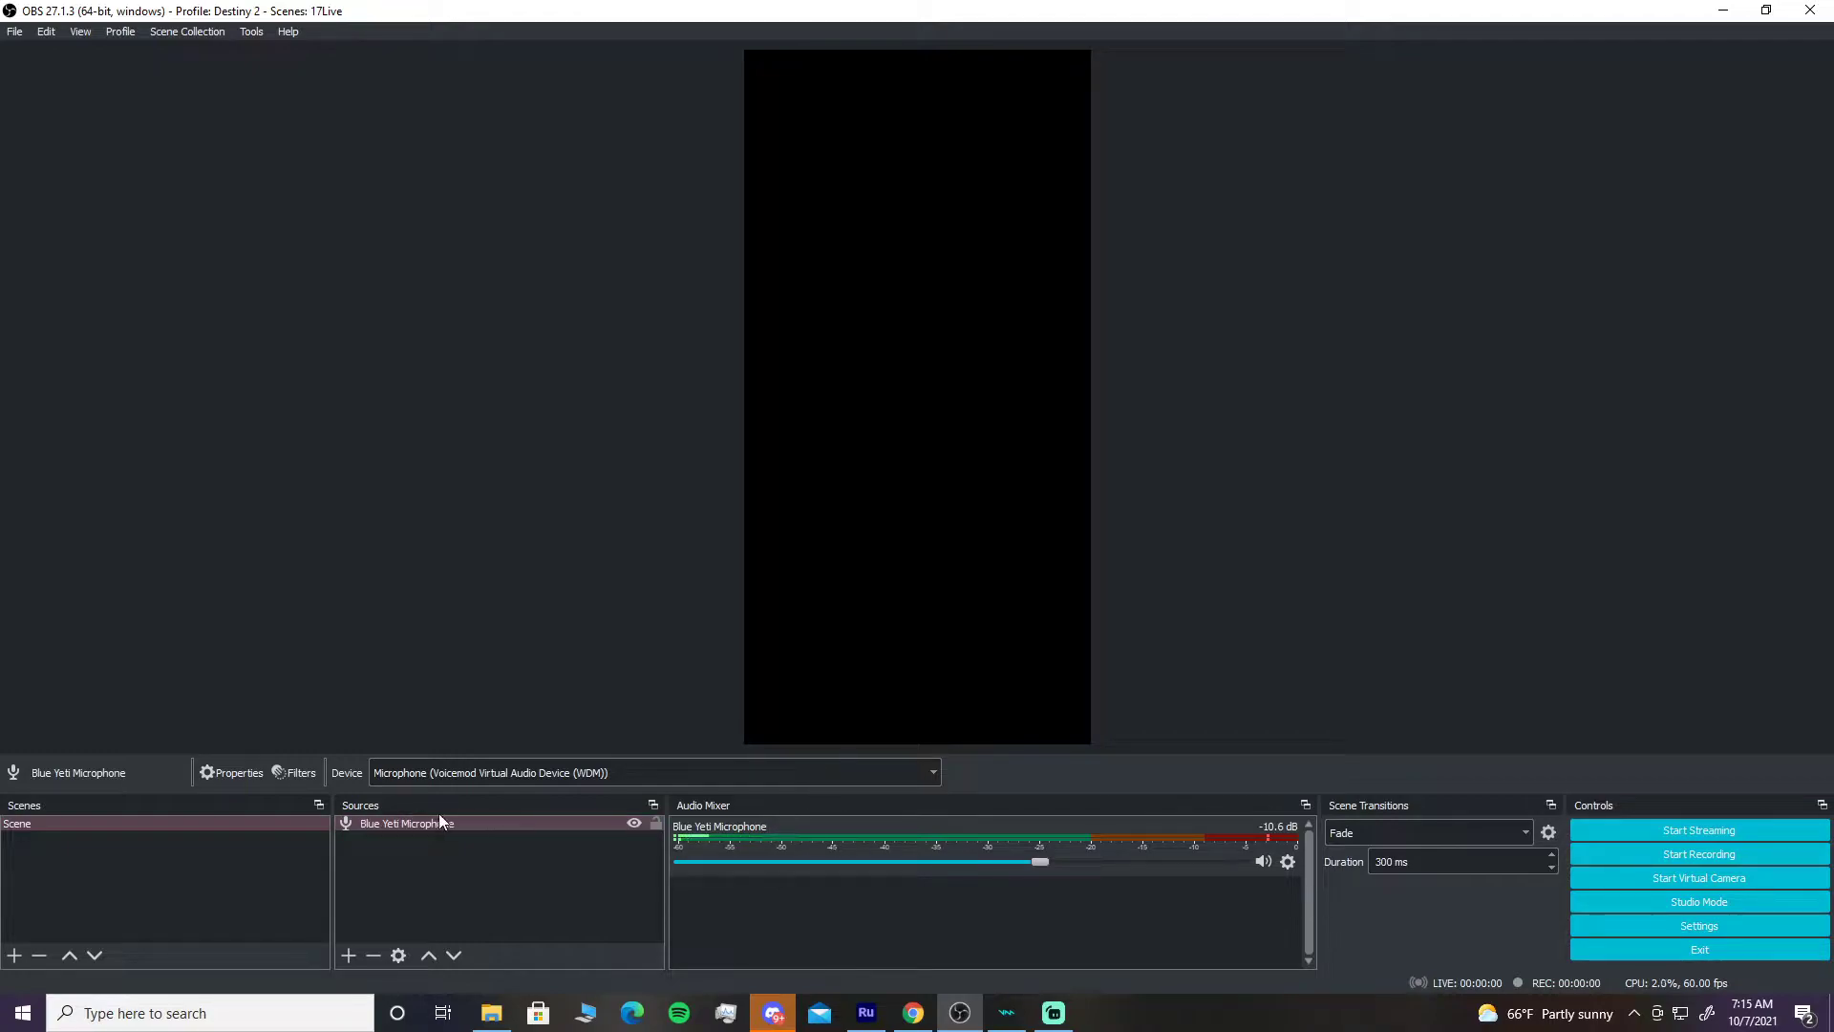
left_click(172, 823)
- Add a Video Capture Device source named 'Elgato' on the Elgato Game Capture HD device
left_click(357, 825)
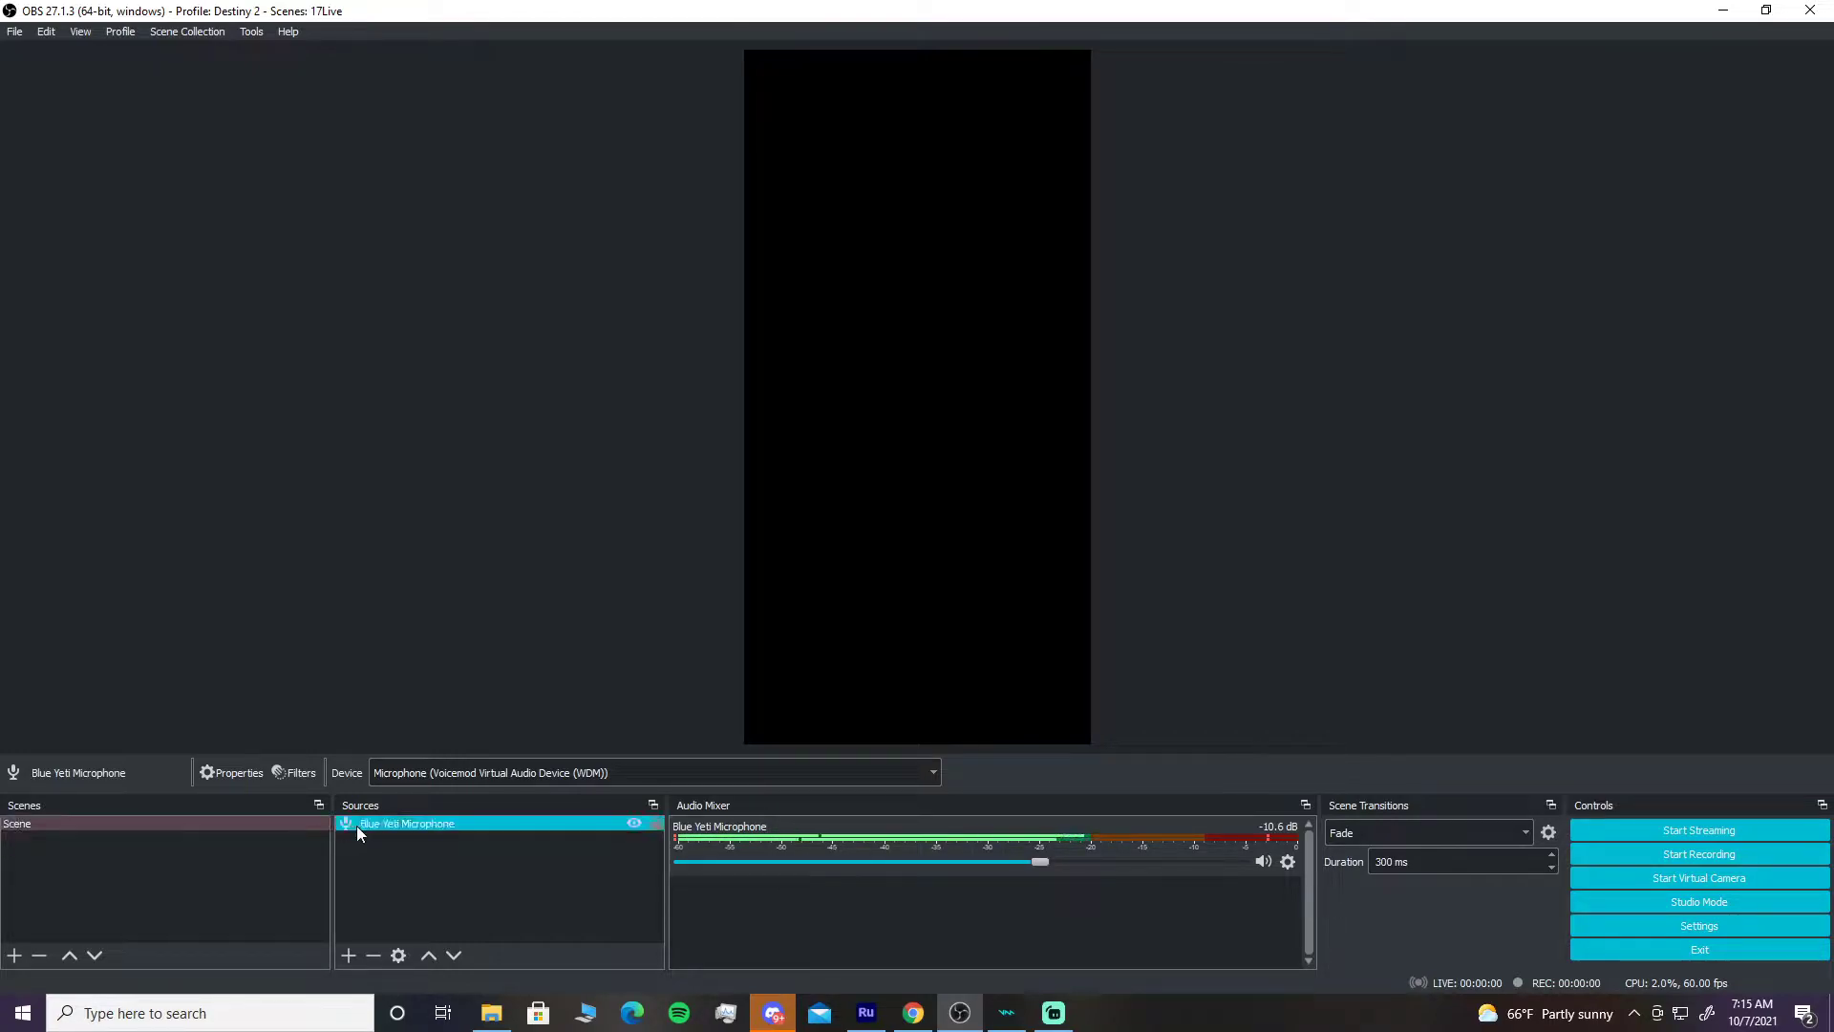
left_click(345, 951)
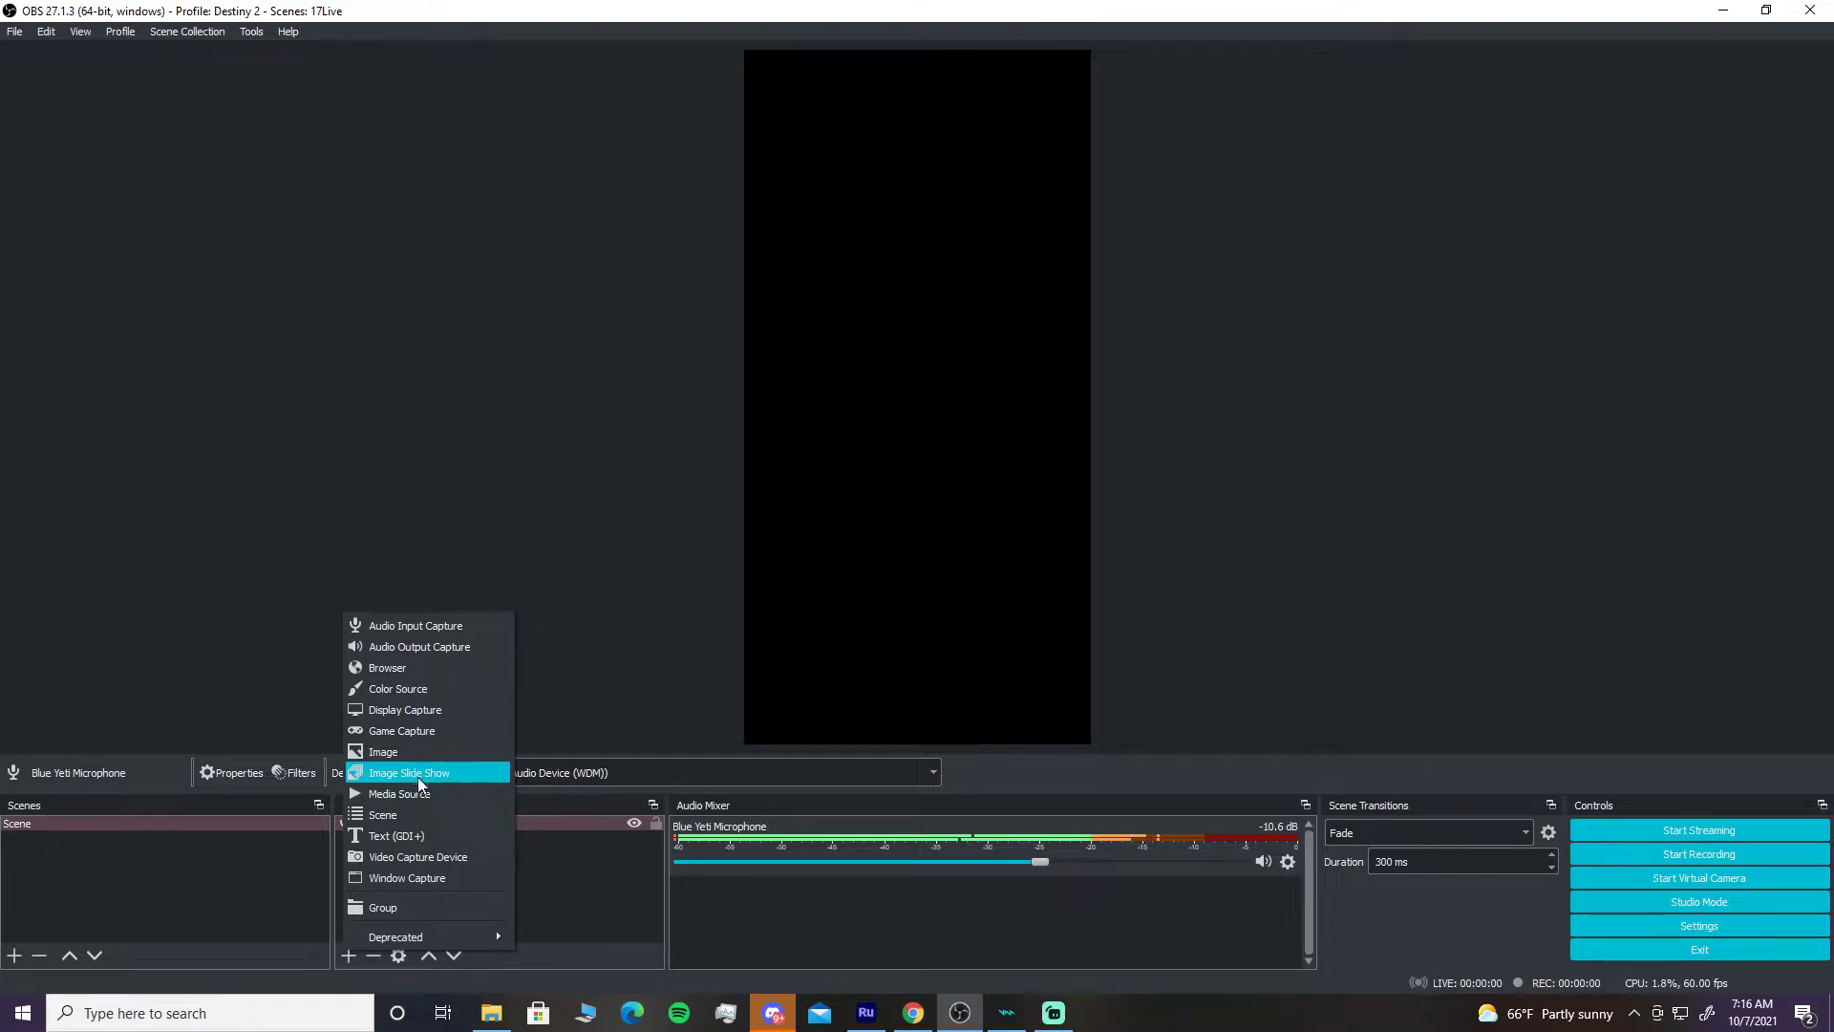
left_click(418, 857)
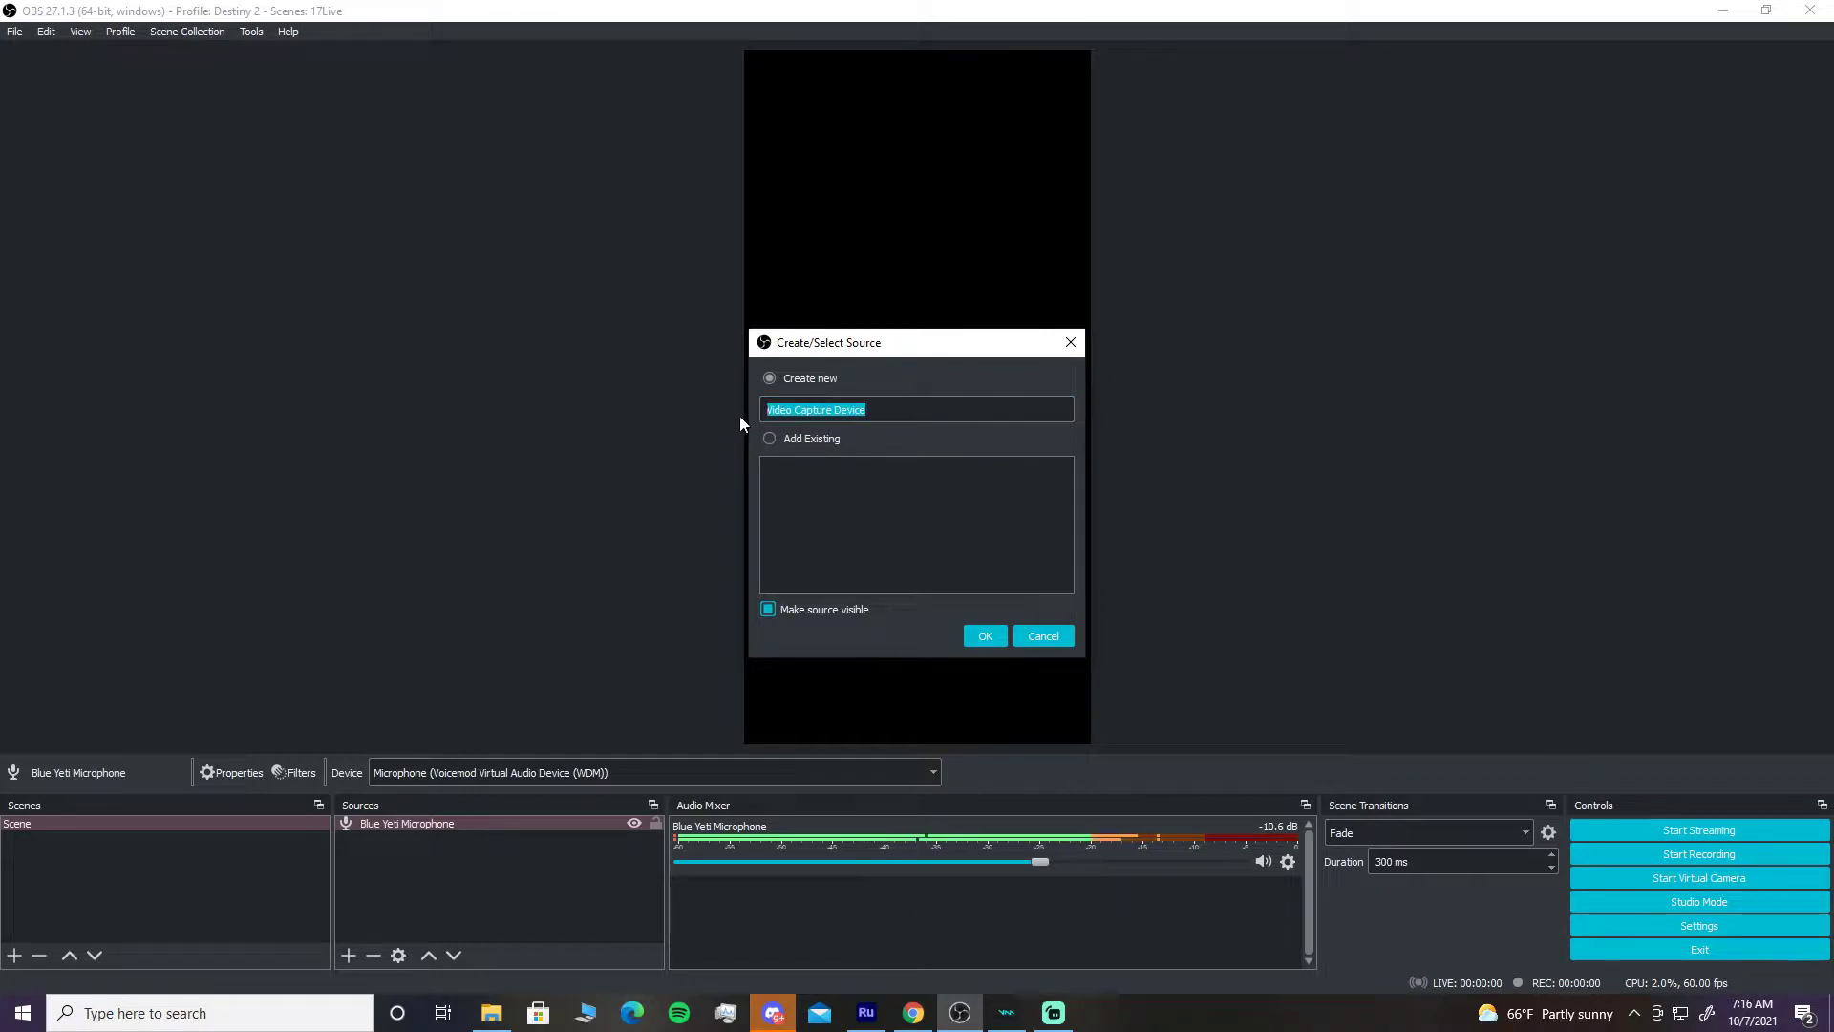
type("Elgato")
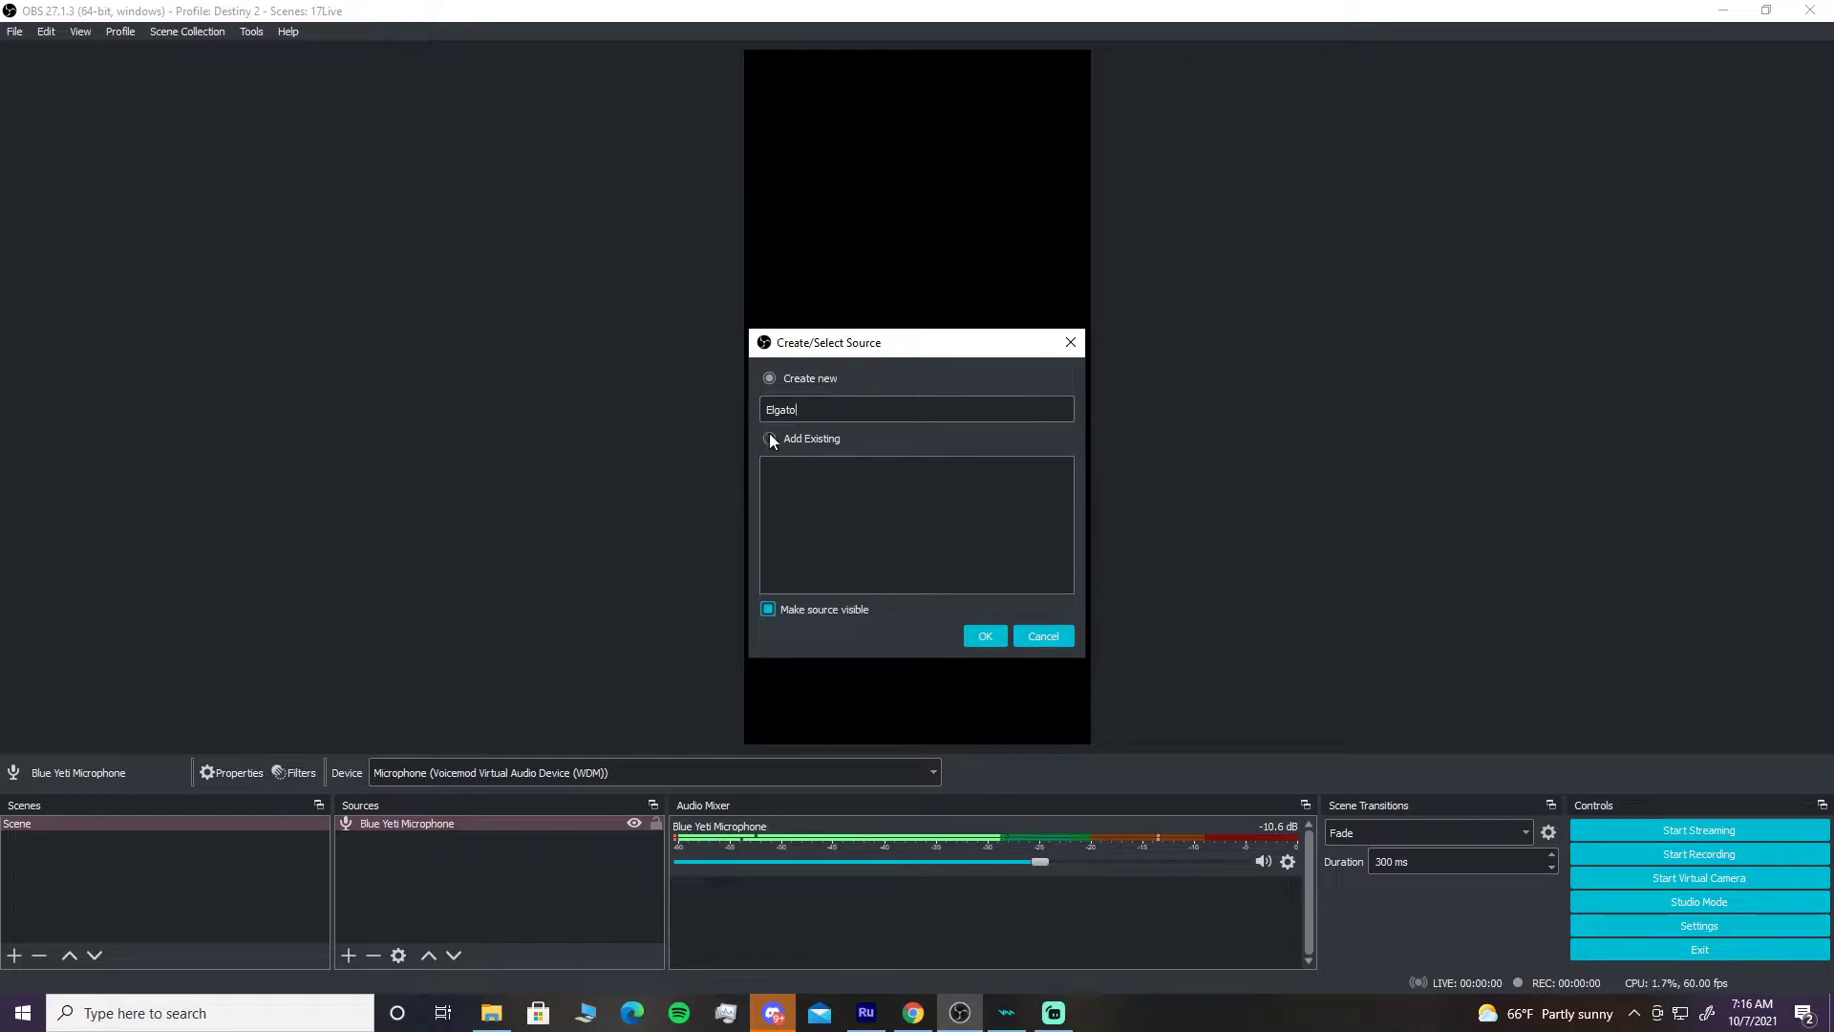
left_click(985, 636)
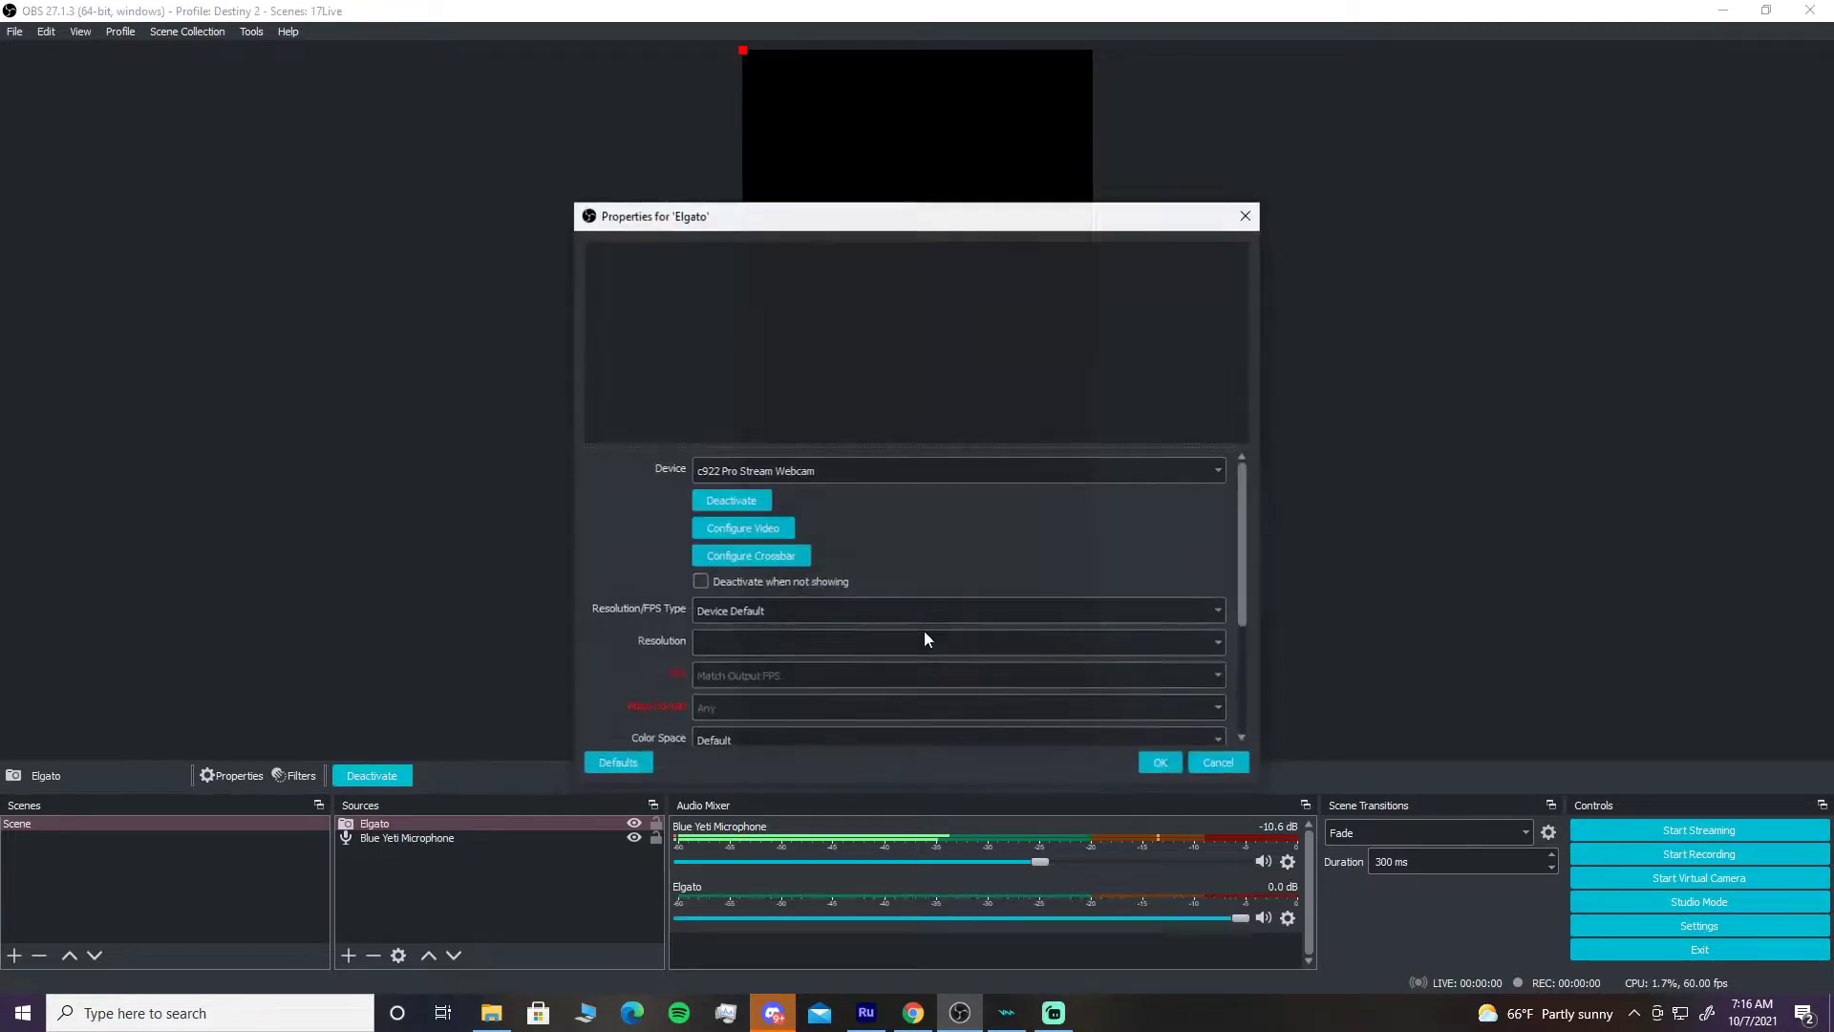
left_click(1221, 475)
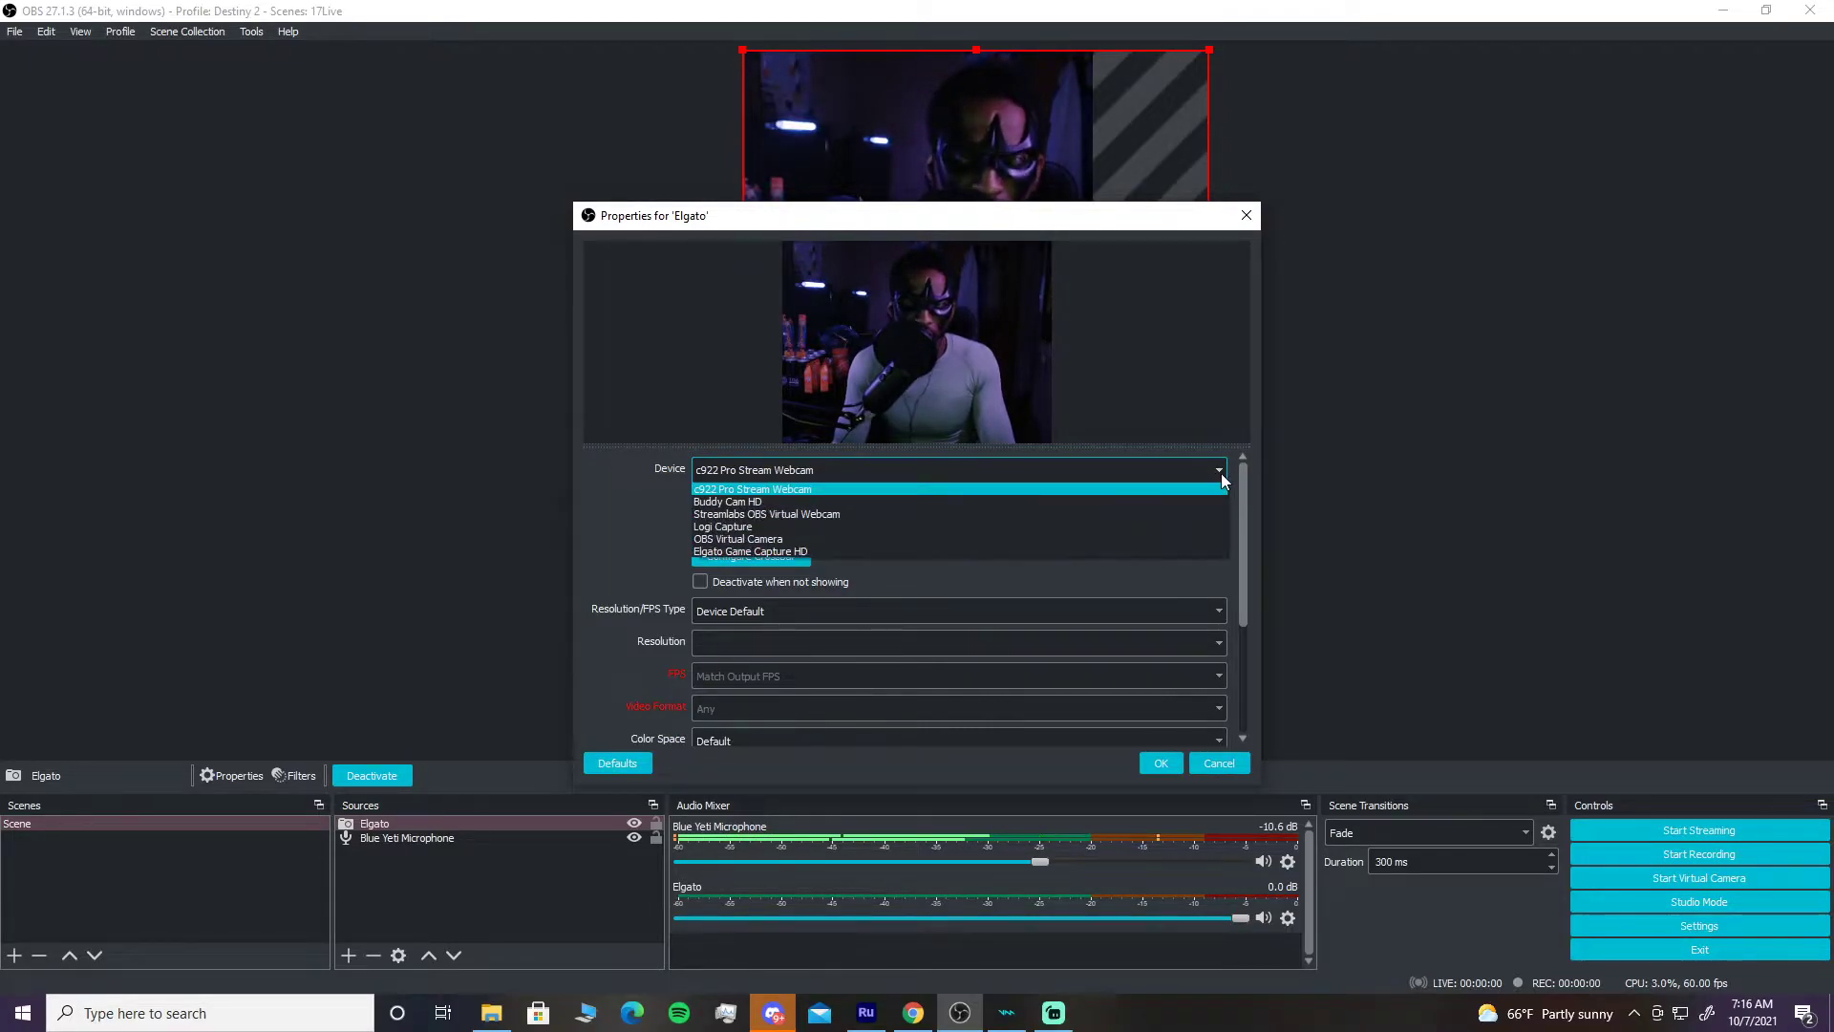
left_click(789, 553)
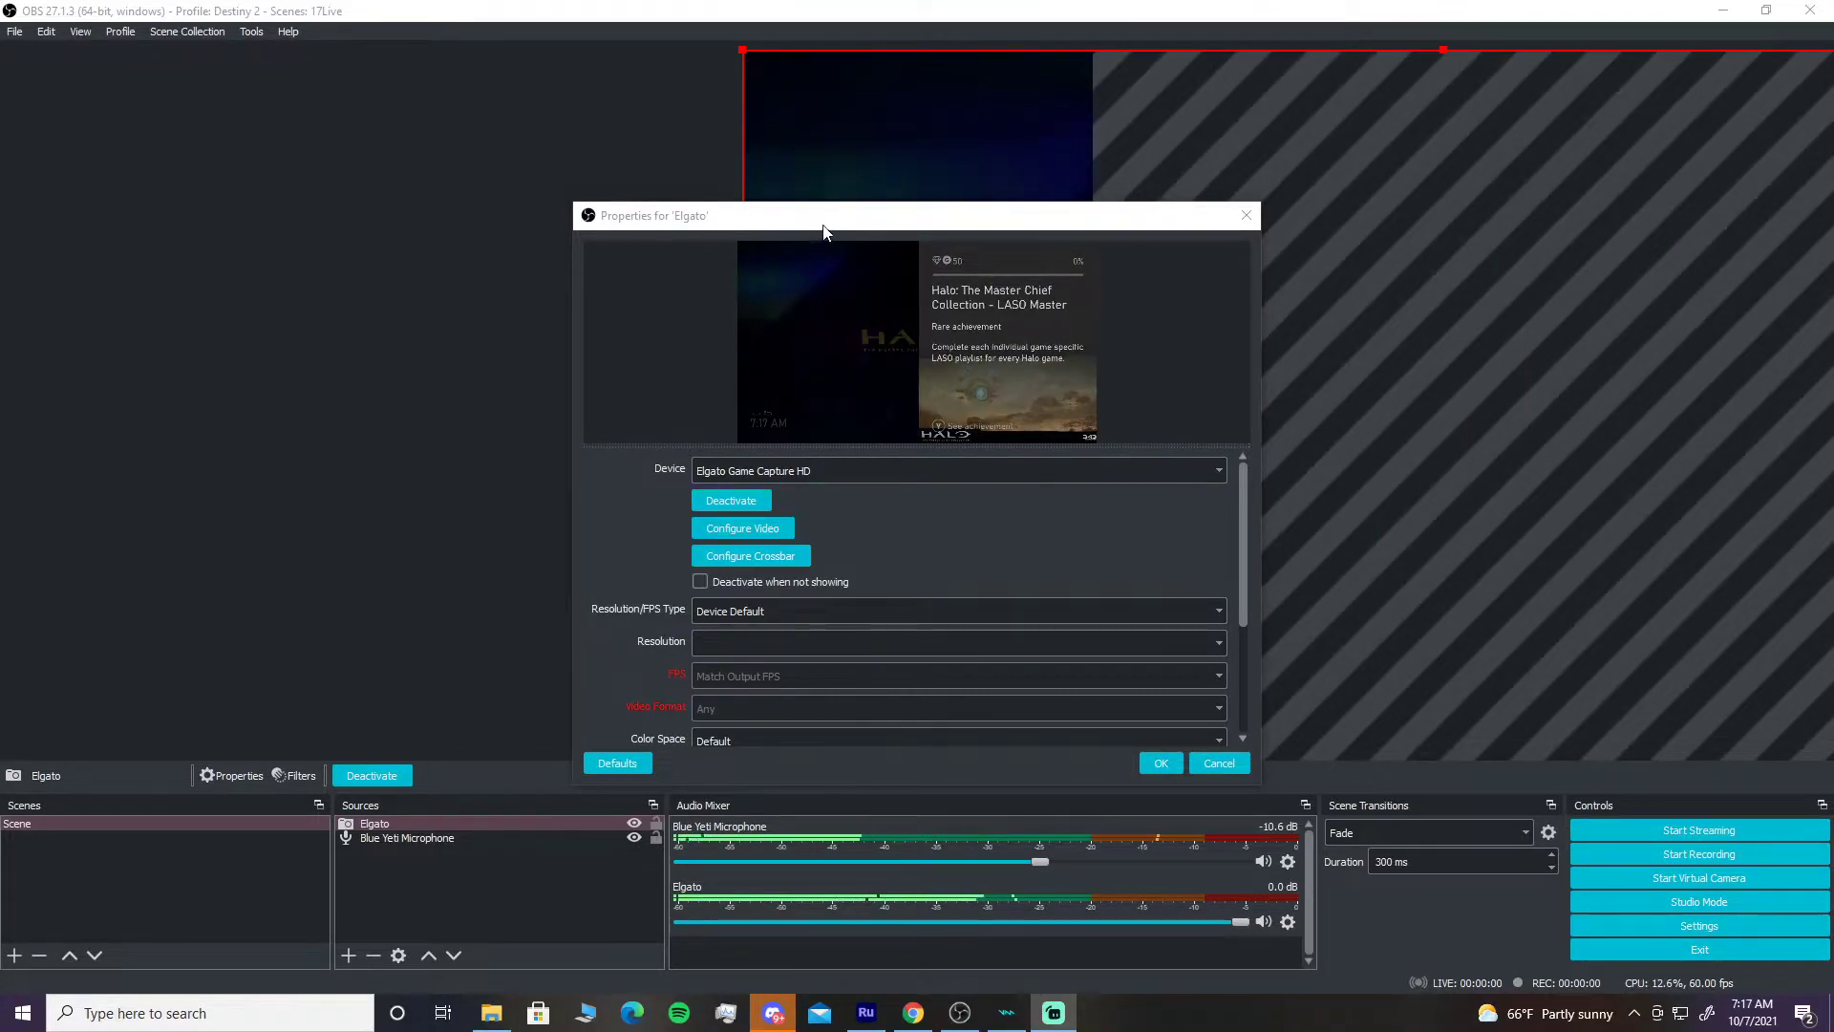
- Shrink the Elgato capture and move it to the centre of the canvas
left_click_drag(829, 227, 181, 267)
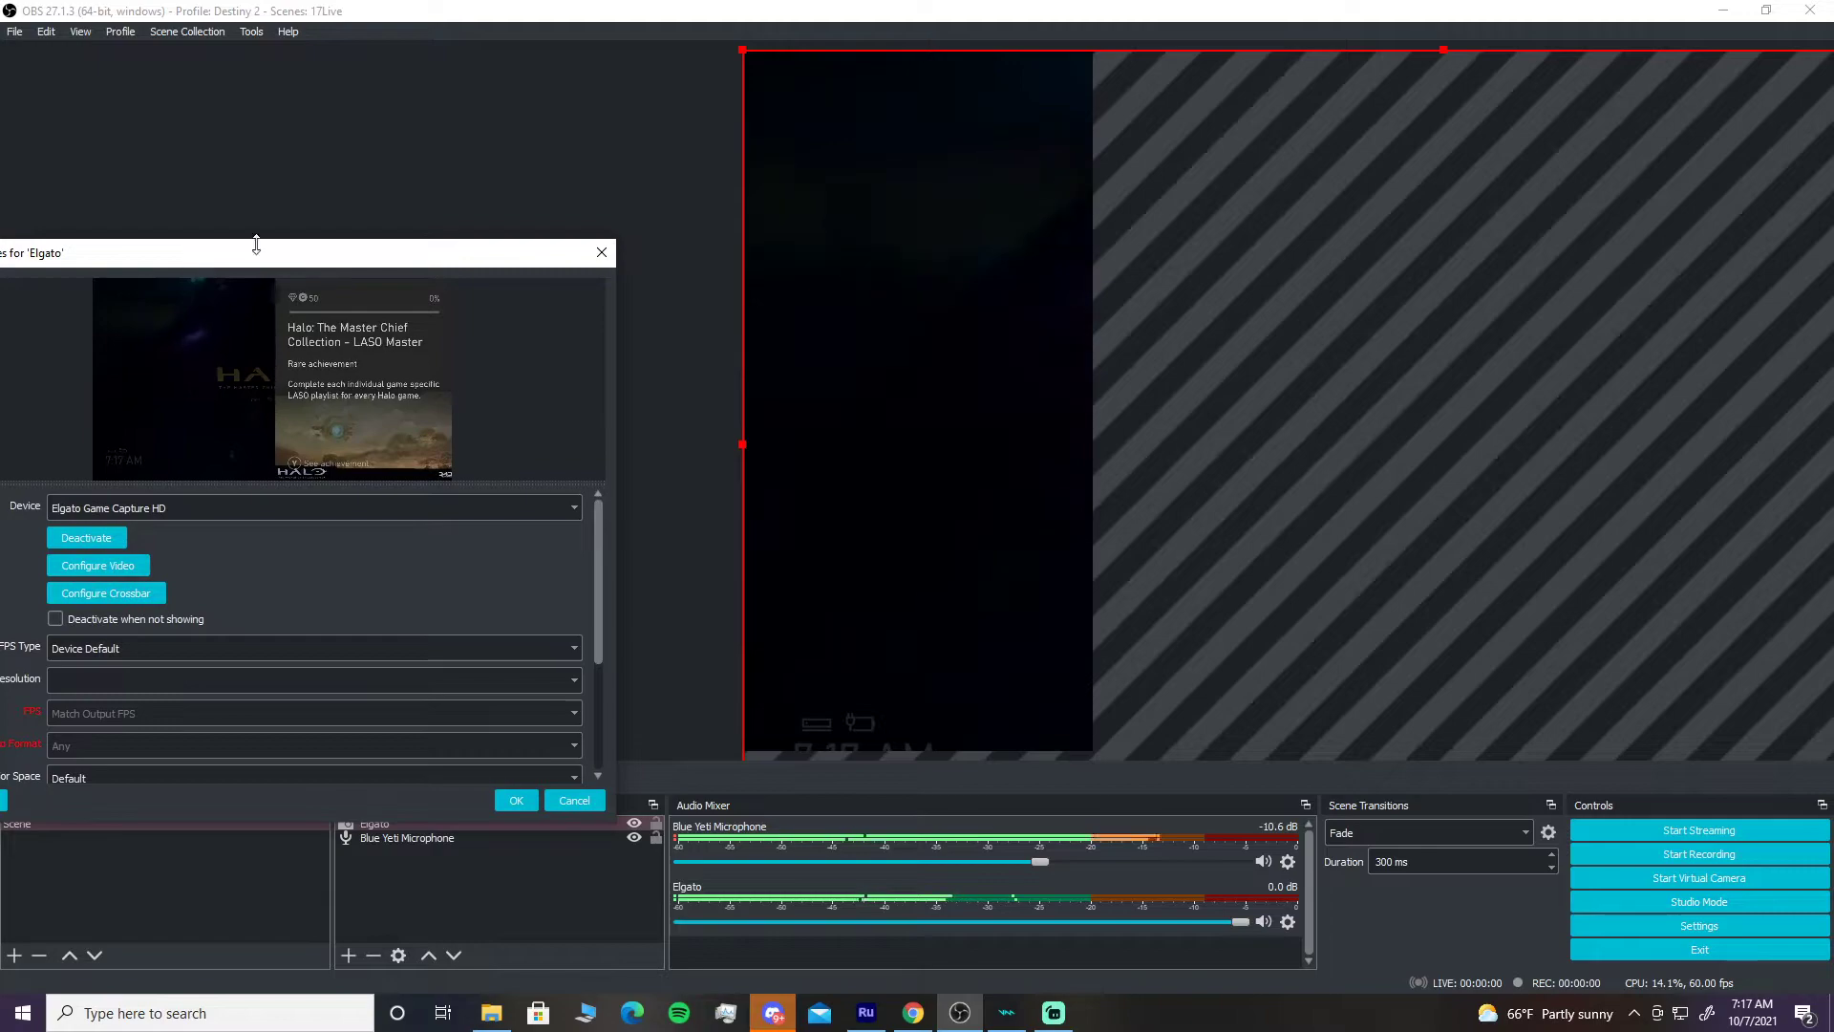
left_click(740, 52)
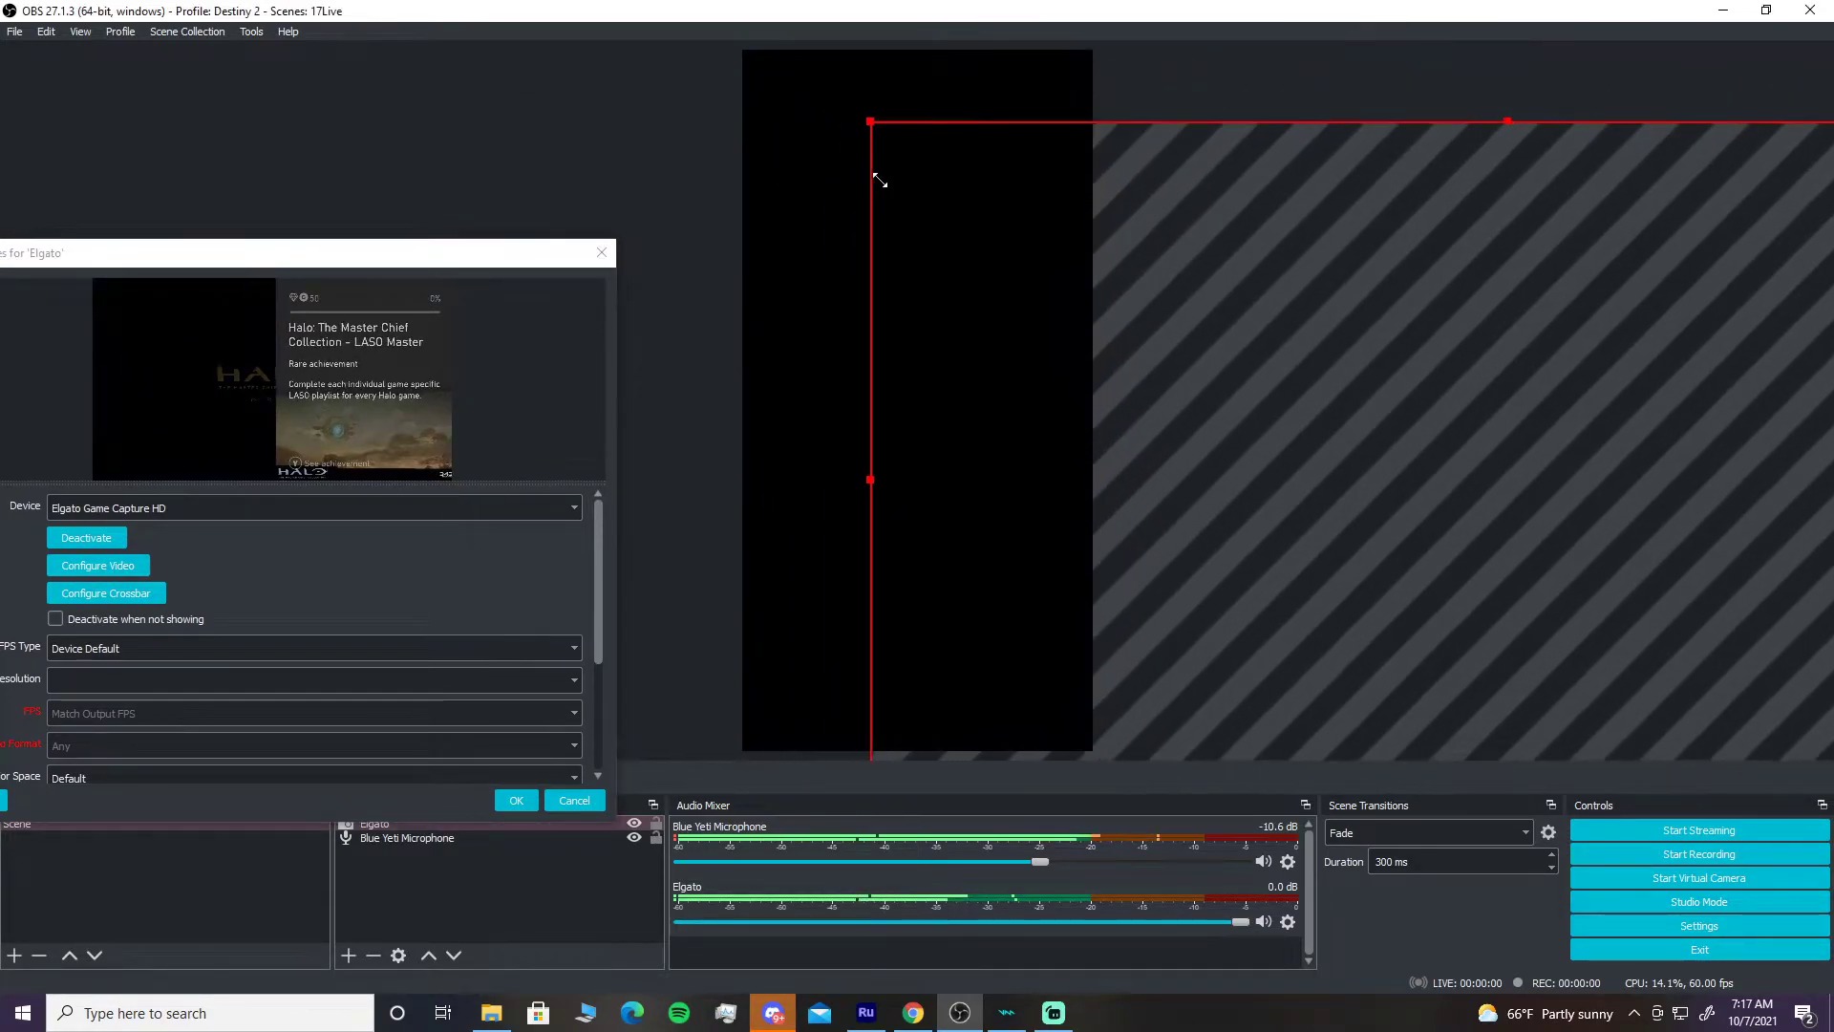
left_click_drag(889, 187, 1582, 562)
left_click_drag(1768, 622, 779, 341)
left_click_drag(340, 271, 412, 170)
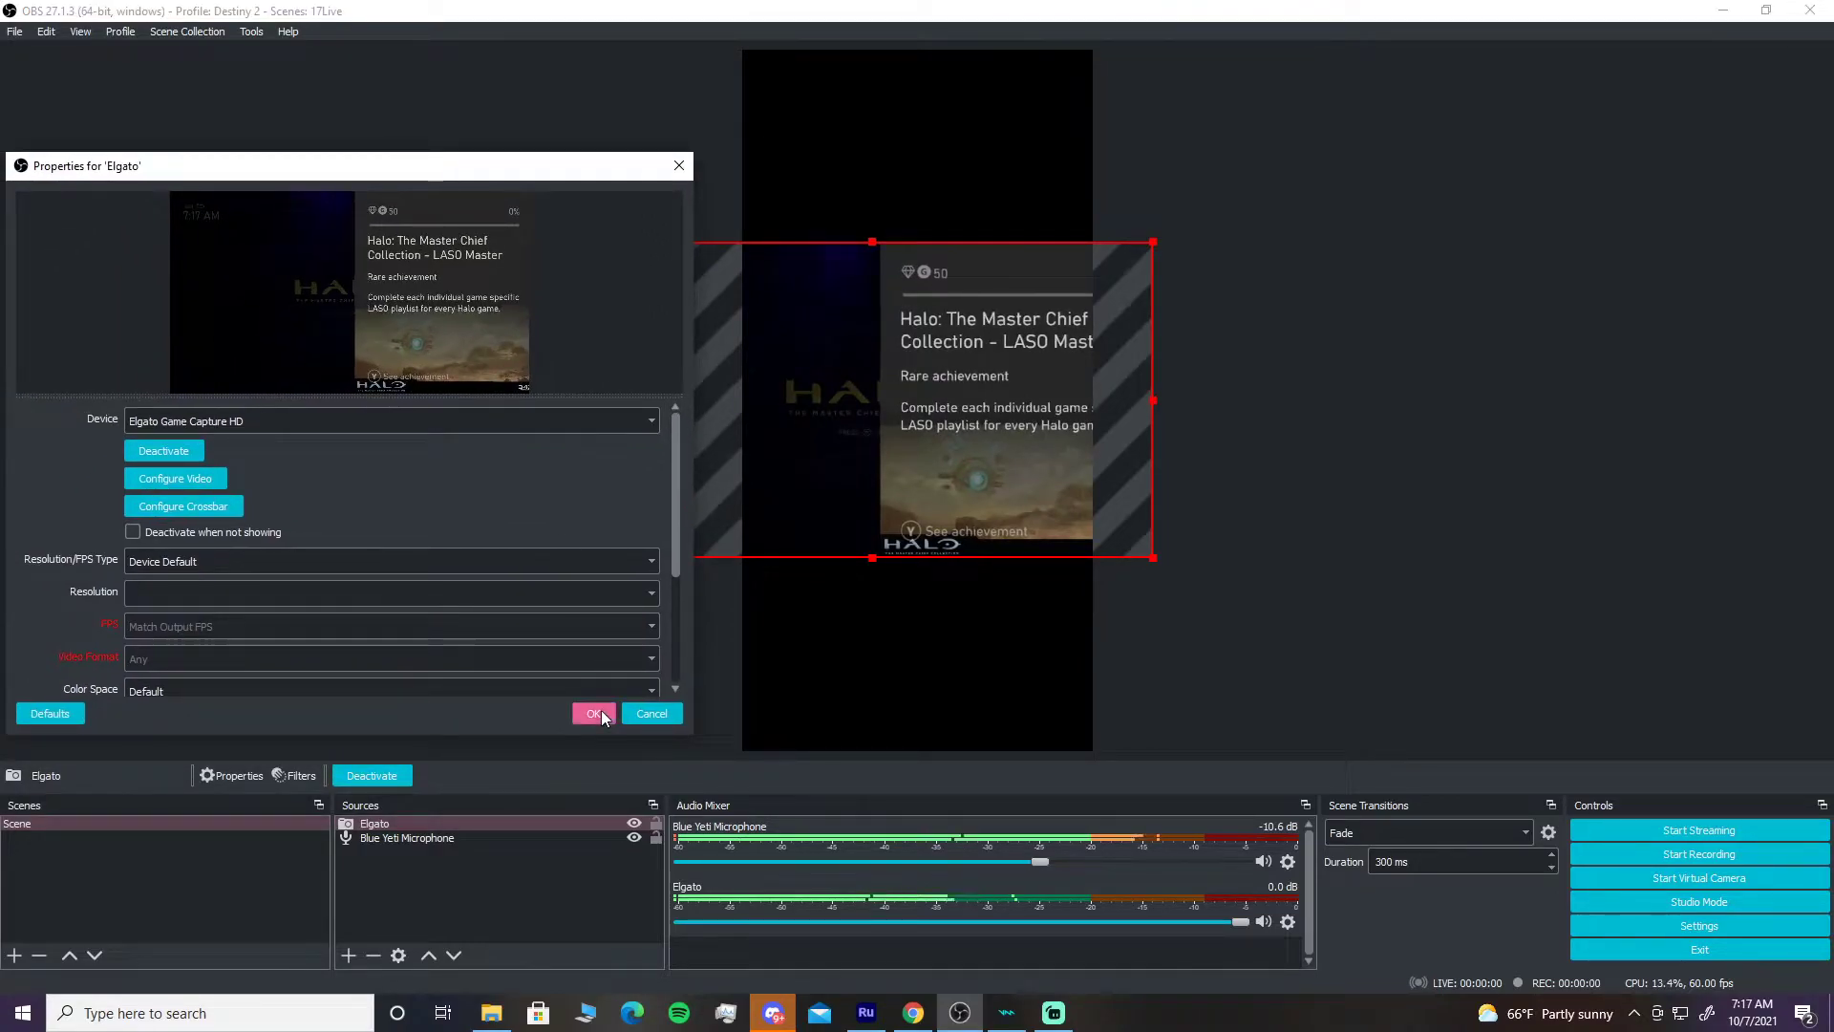
- Fit the Elgato capture to the canvas width, mute its audio, and centre it vertically
left_click(600, 709)
left_click_drag(590, 239, 796, 327)
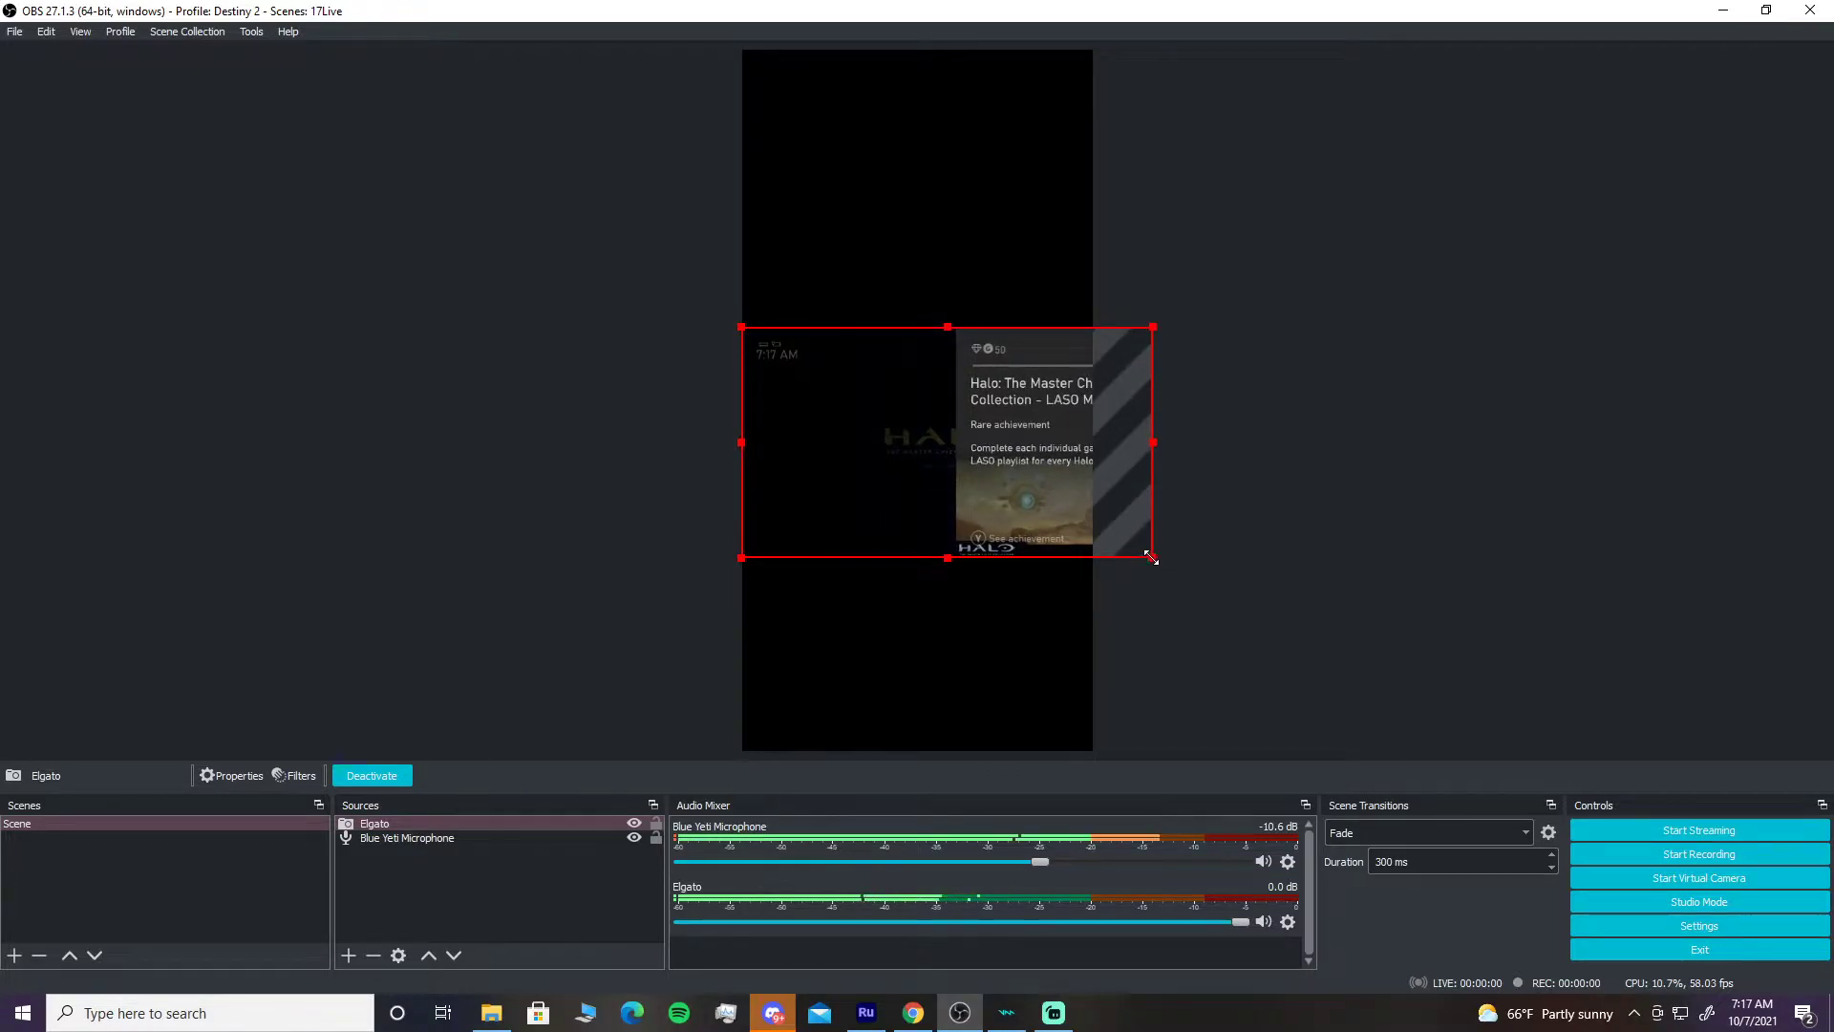
left_click_drag(1152, 555, 1093, 516)
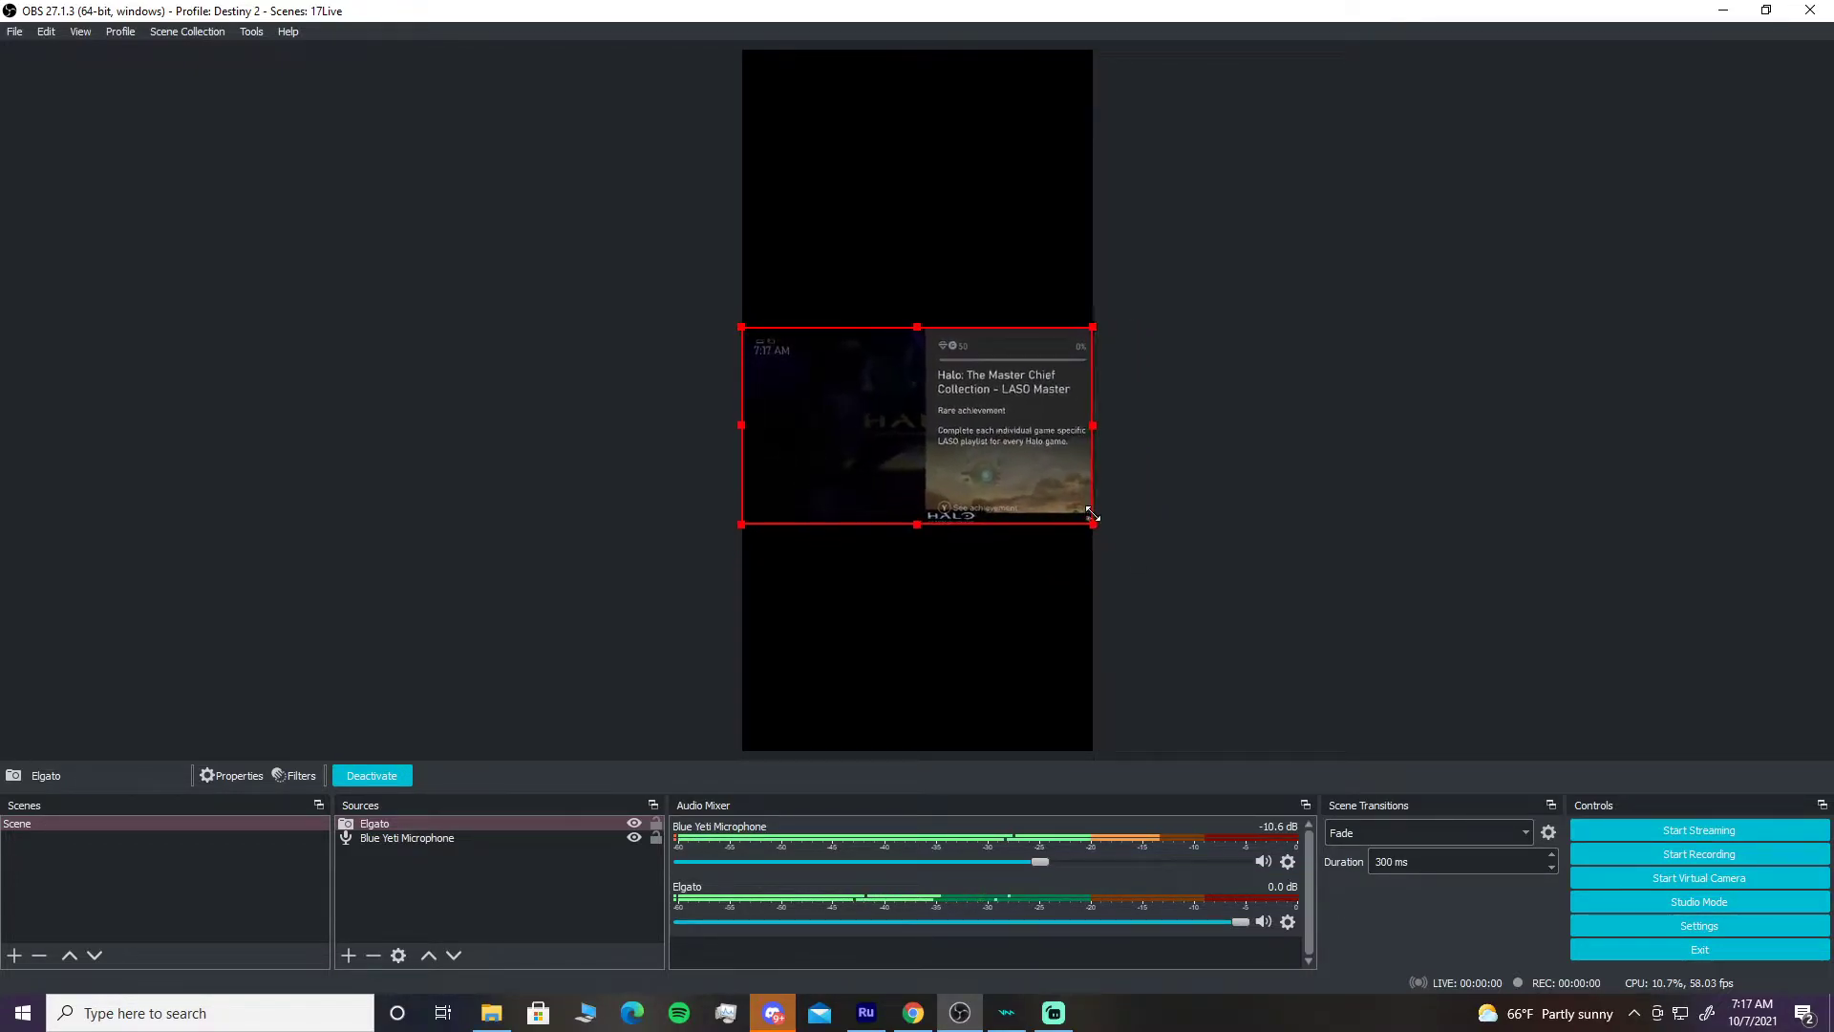
left_click(1262, 922)
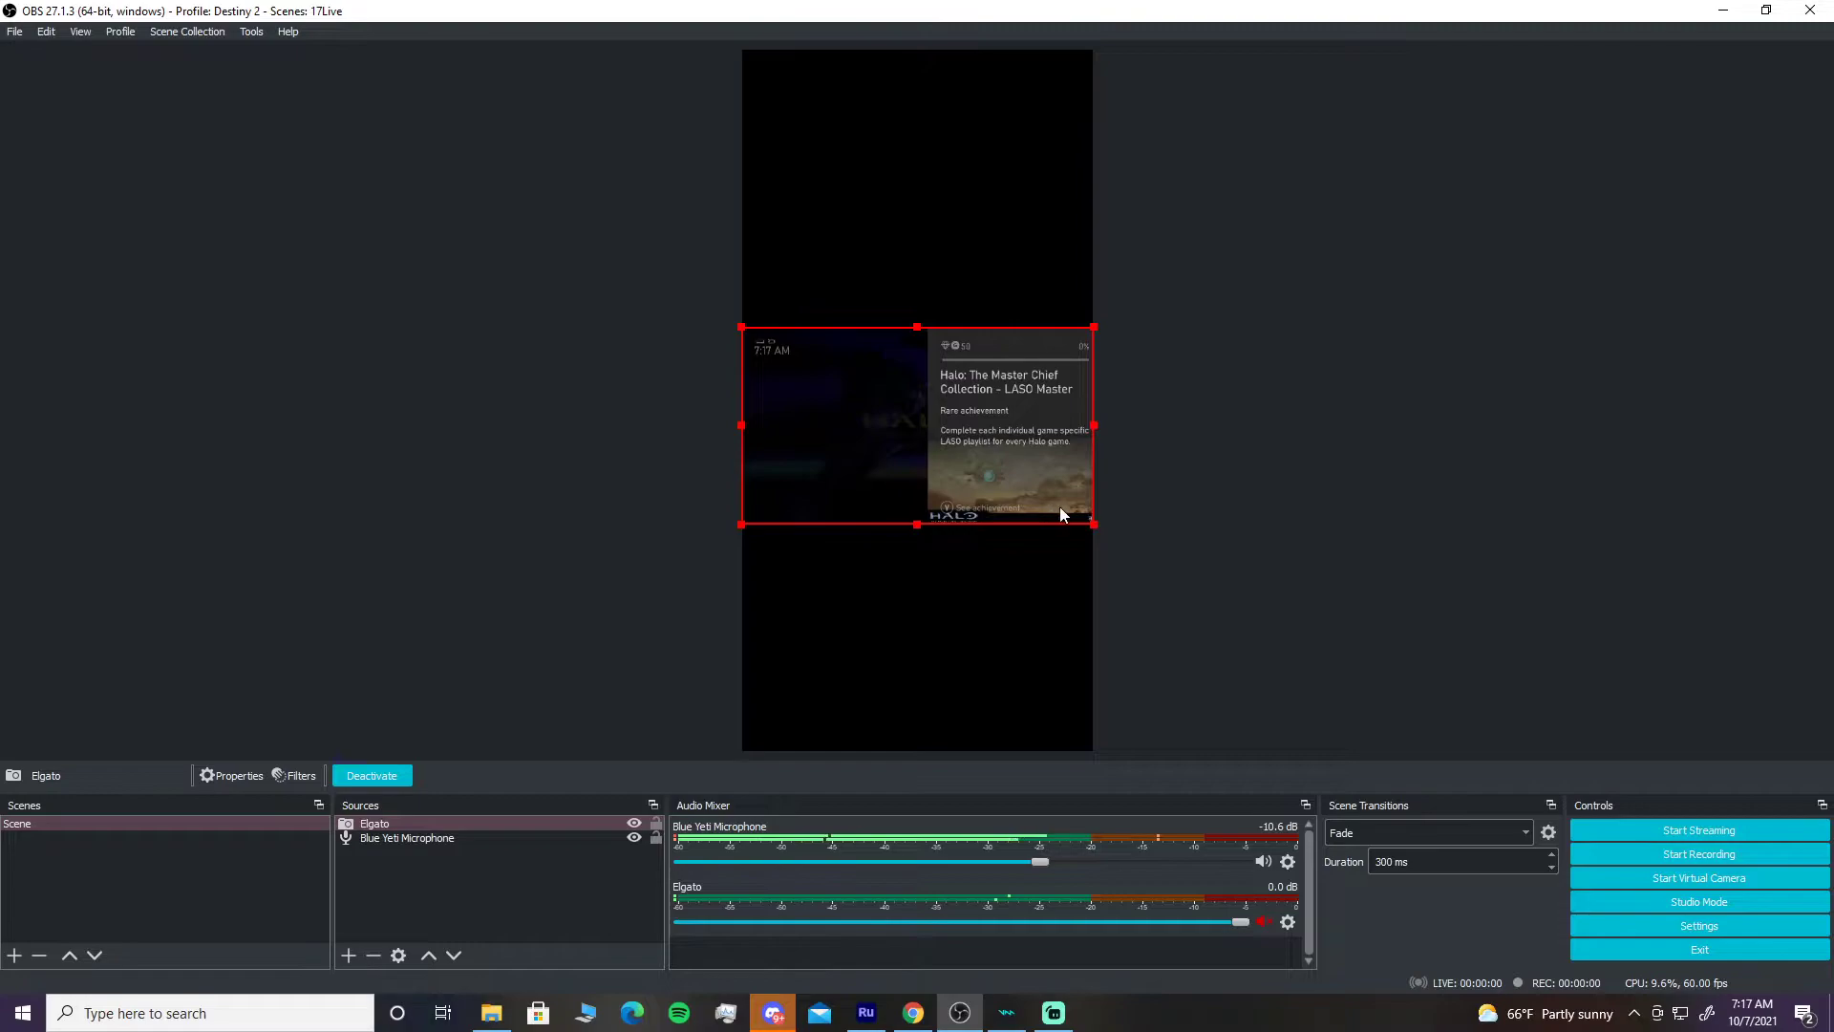
mouse_move(905, 430)
left_mouse_down()
mouse_move(905, 475)
mouse_move(898, 449)
left_mouse_up()
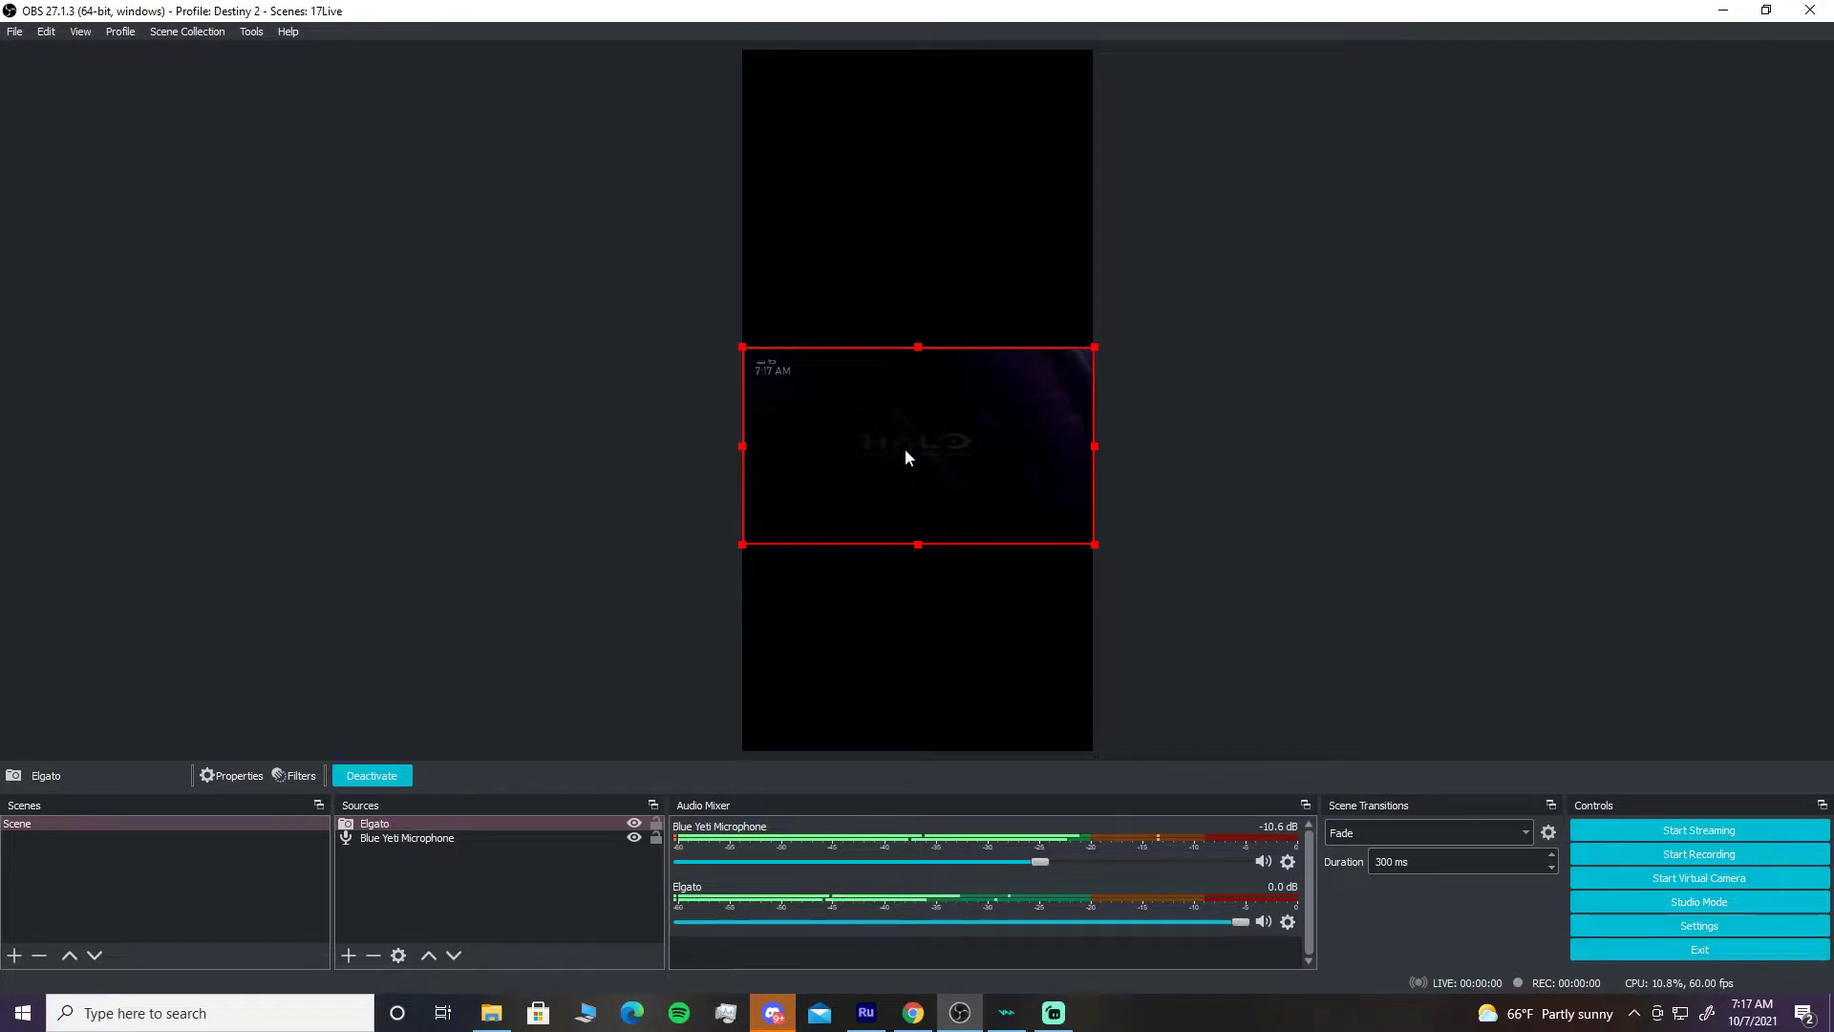
left_click_drag(905, 504, 898, 503)
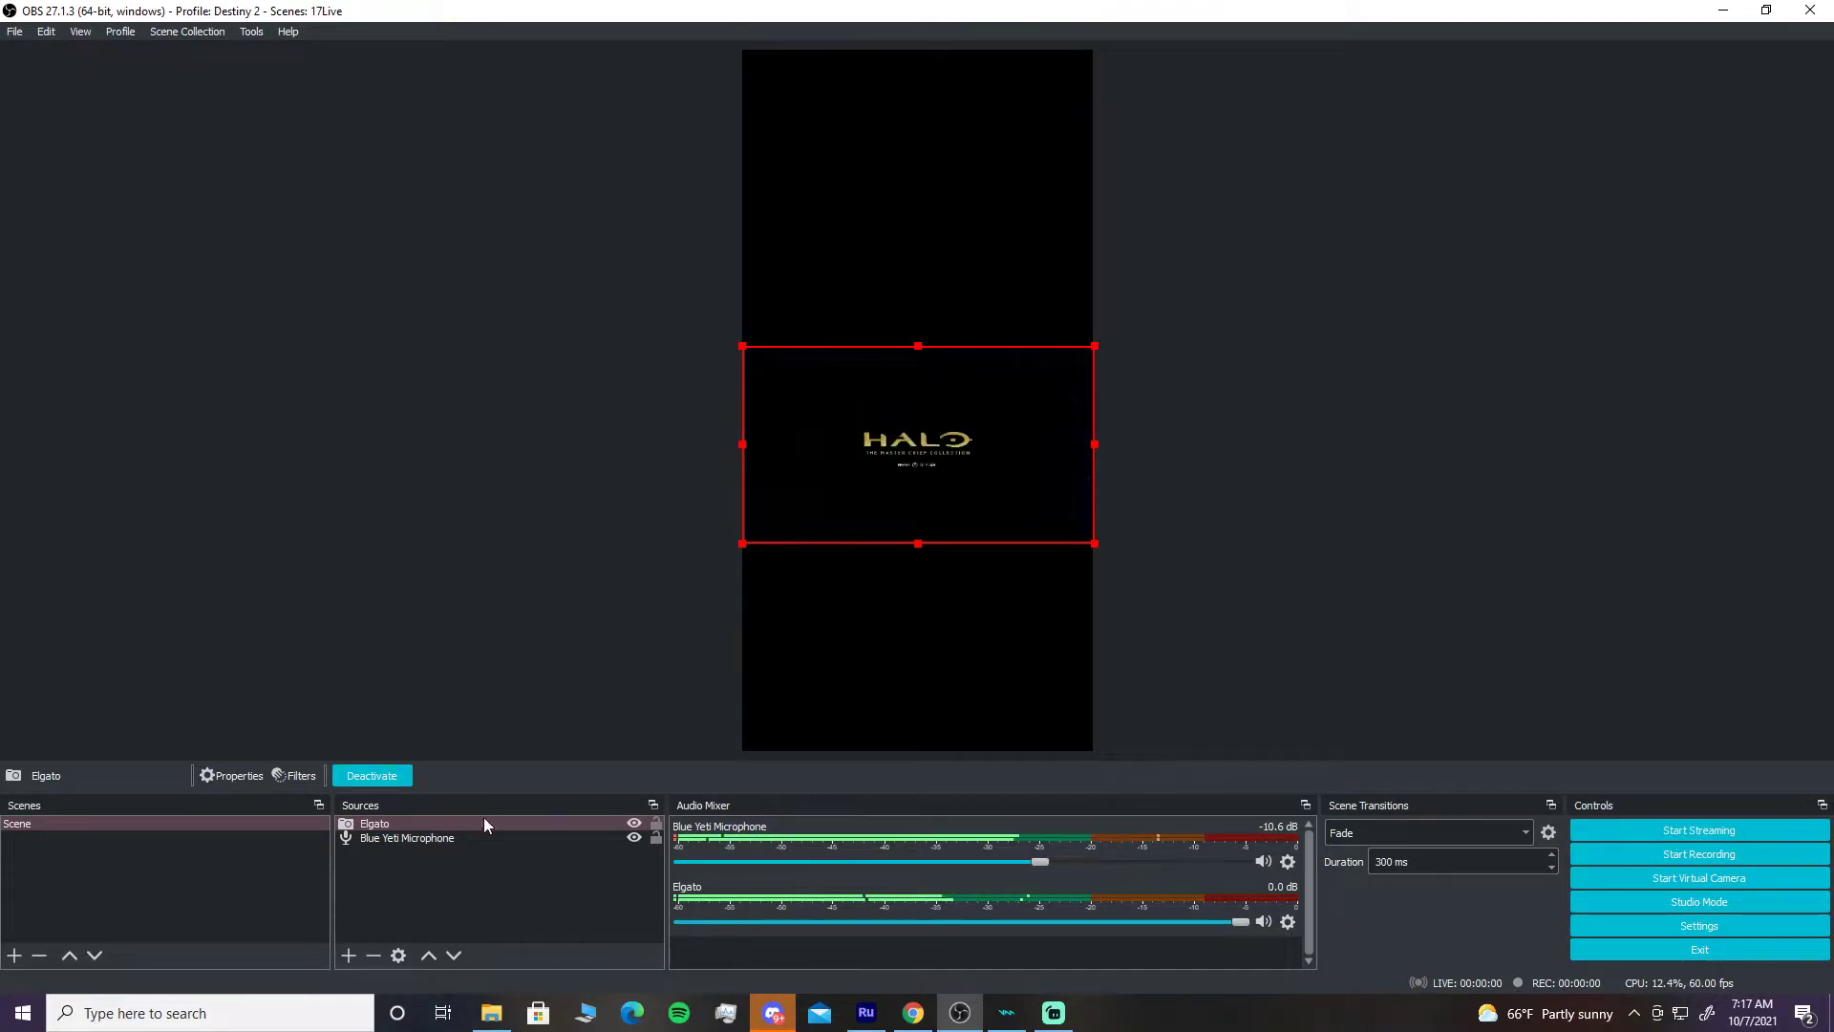
- Add a Video Capture Device source named 'Logitech C922' with default properties
left_click(354, 955)
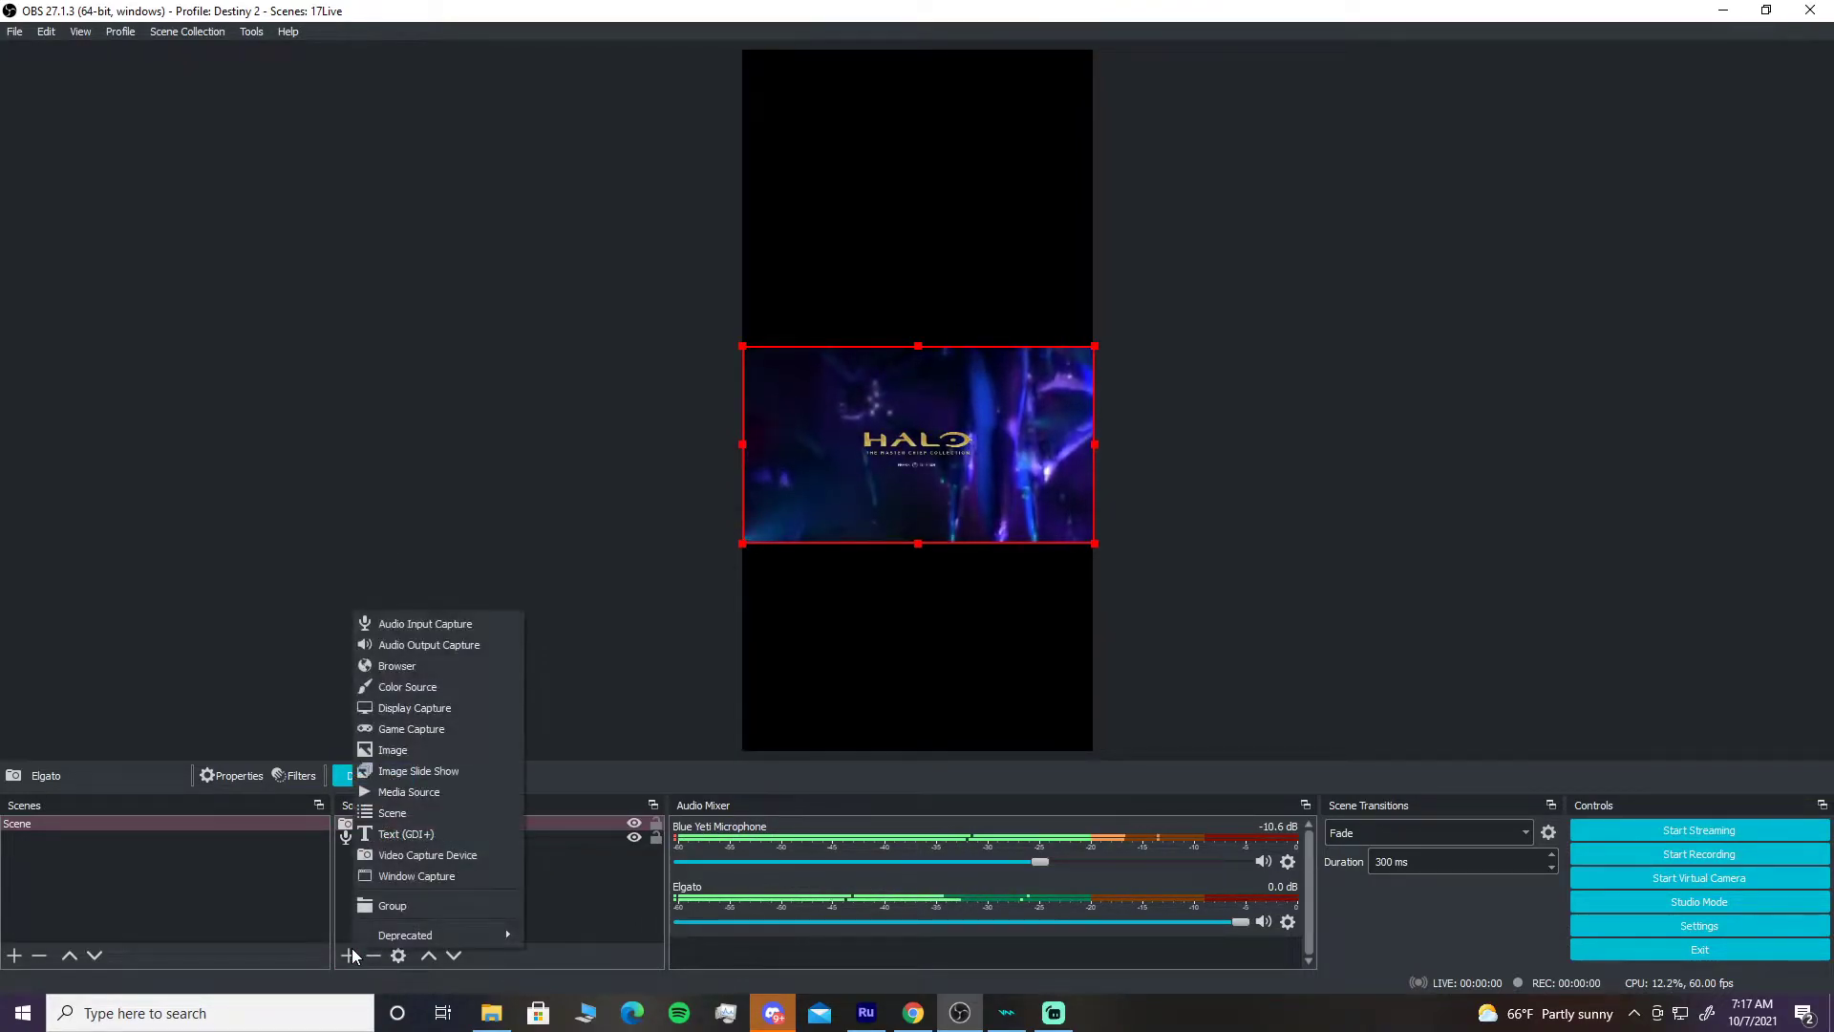
left_click(461, 857)
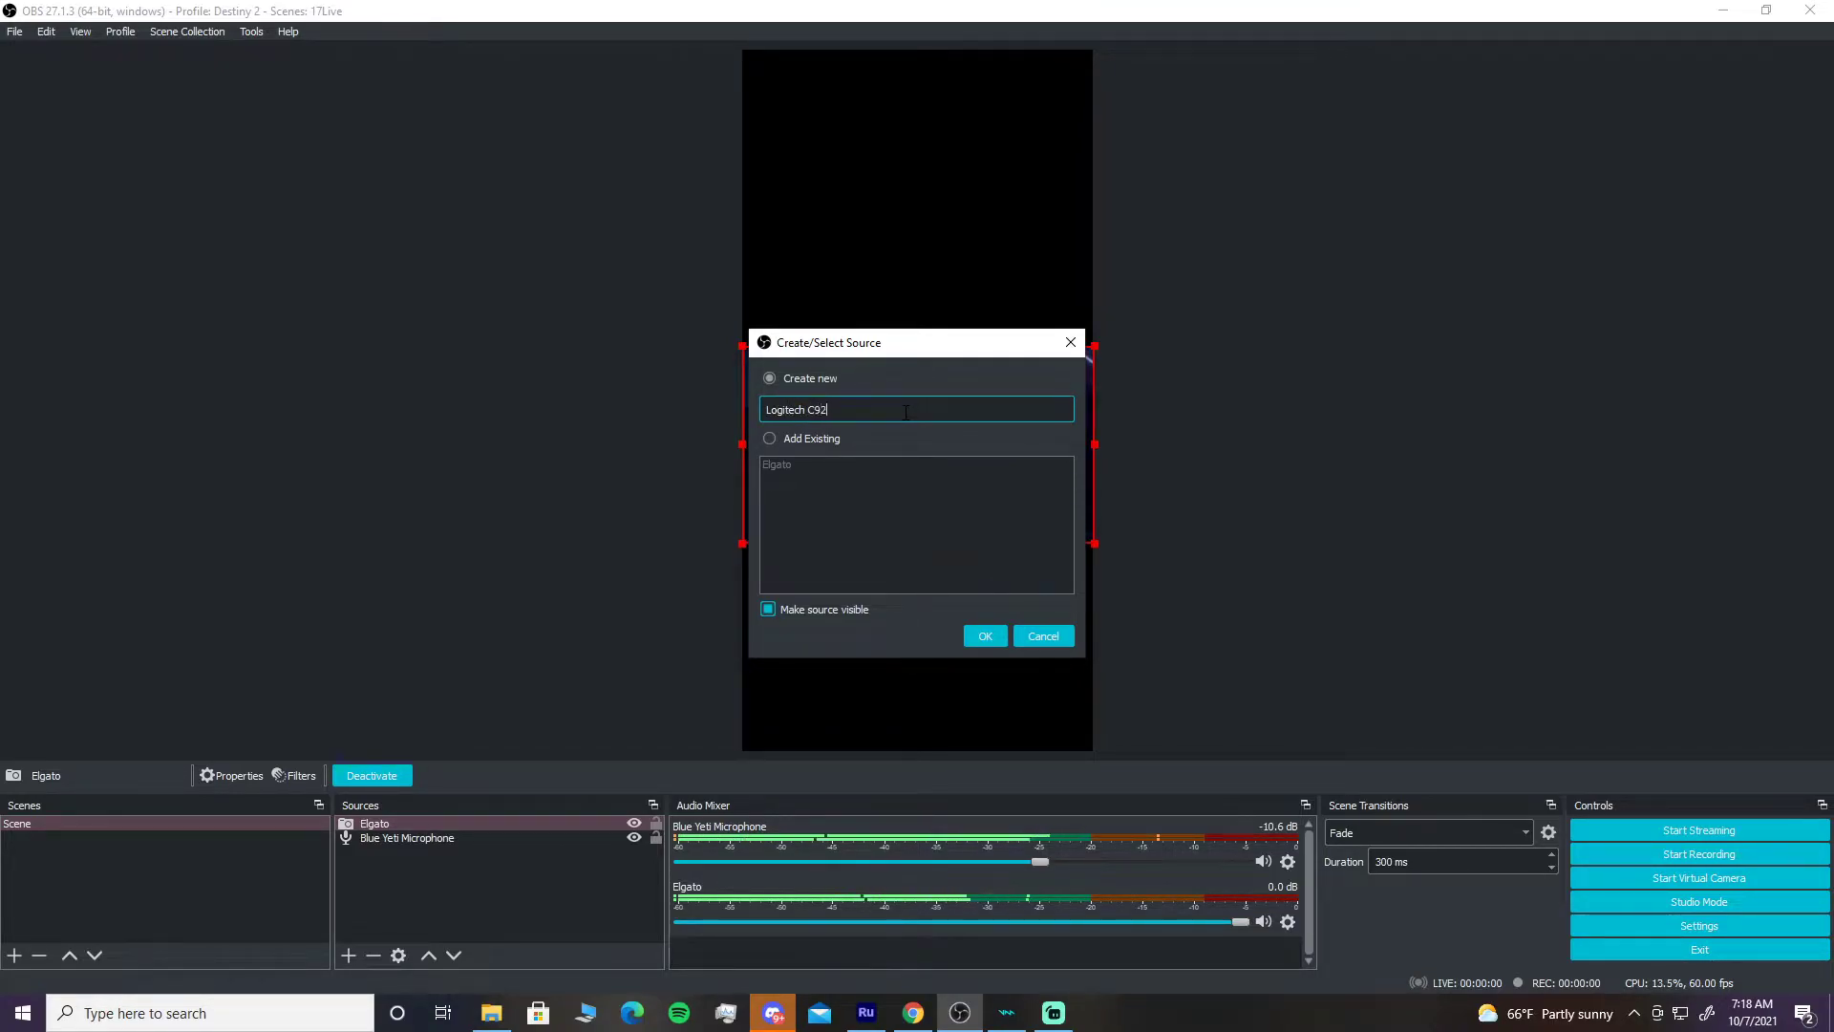
left_click(984, 637)
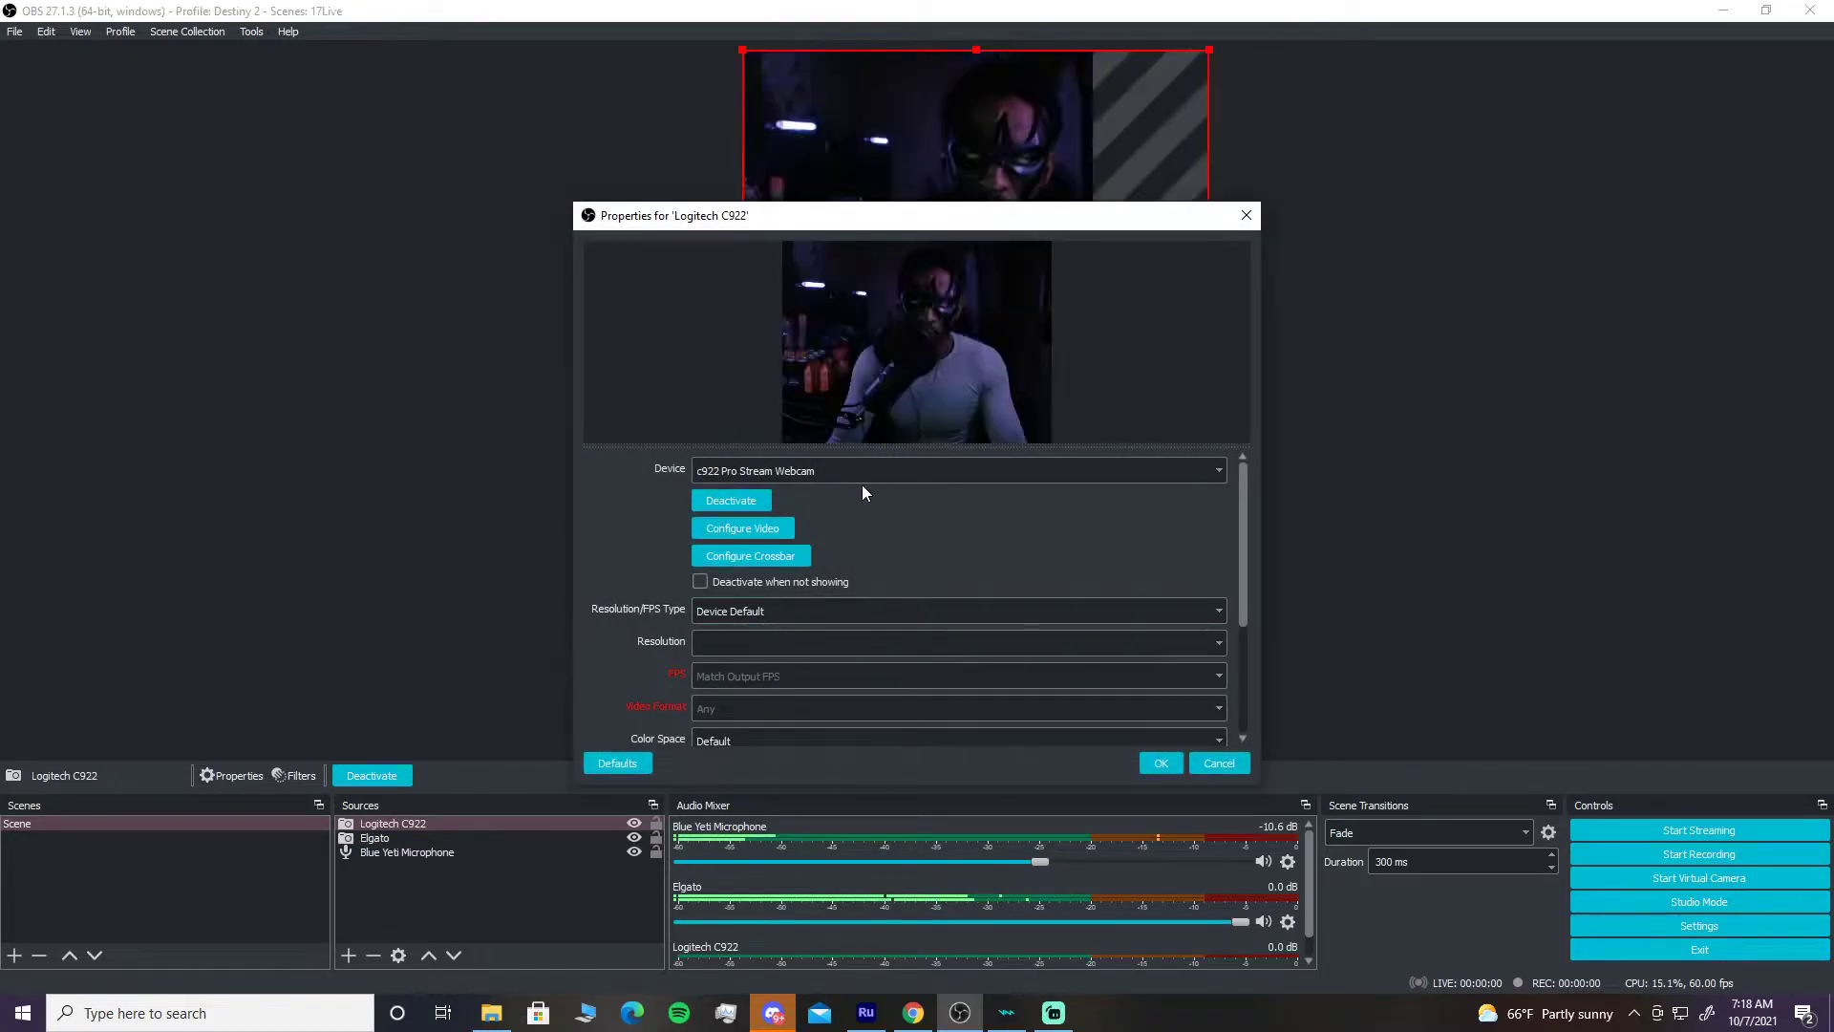
left_click(1158, 761)
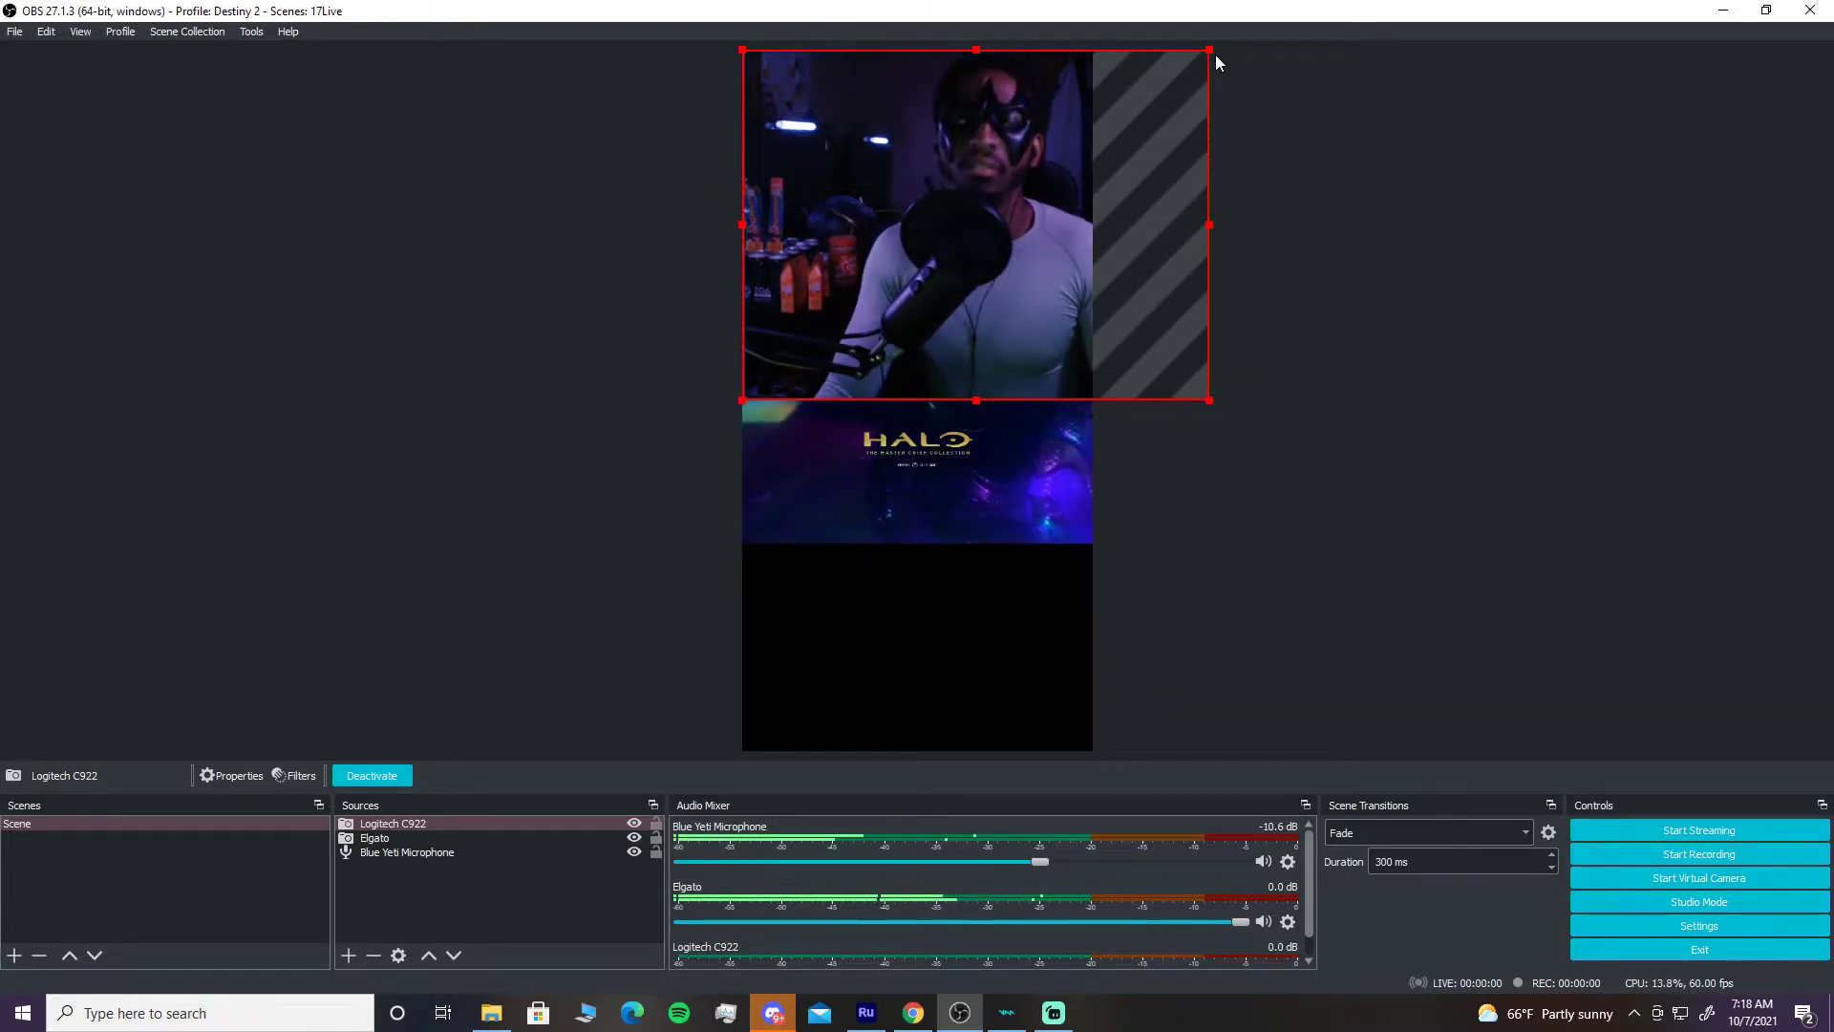
- Size the Logitech C922 webcam to the canvas width and place it at the top, above the Halo capture
left_click_drag(1210, 50, 1011, 136)
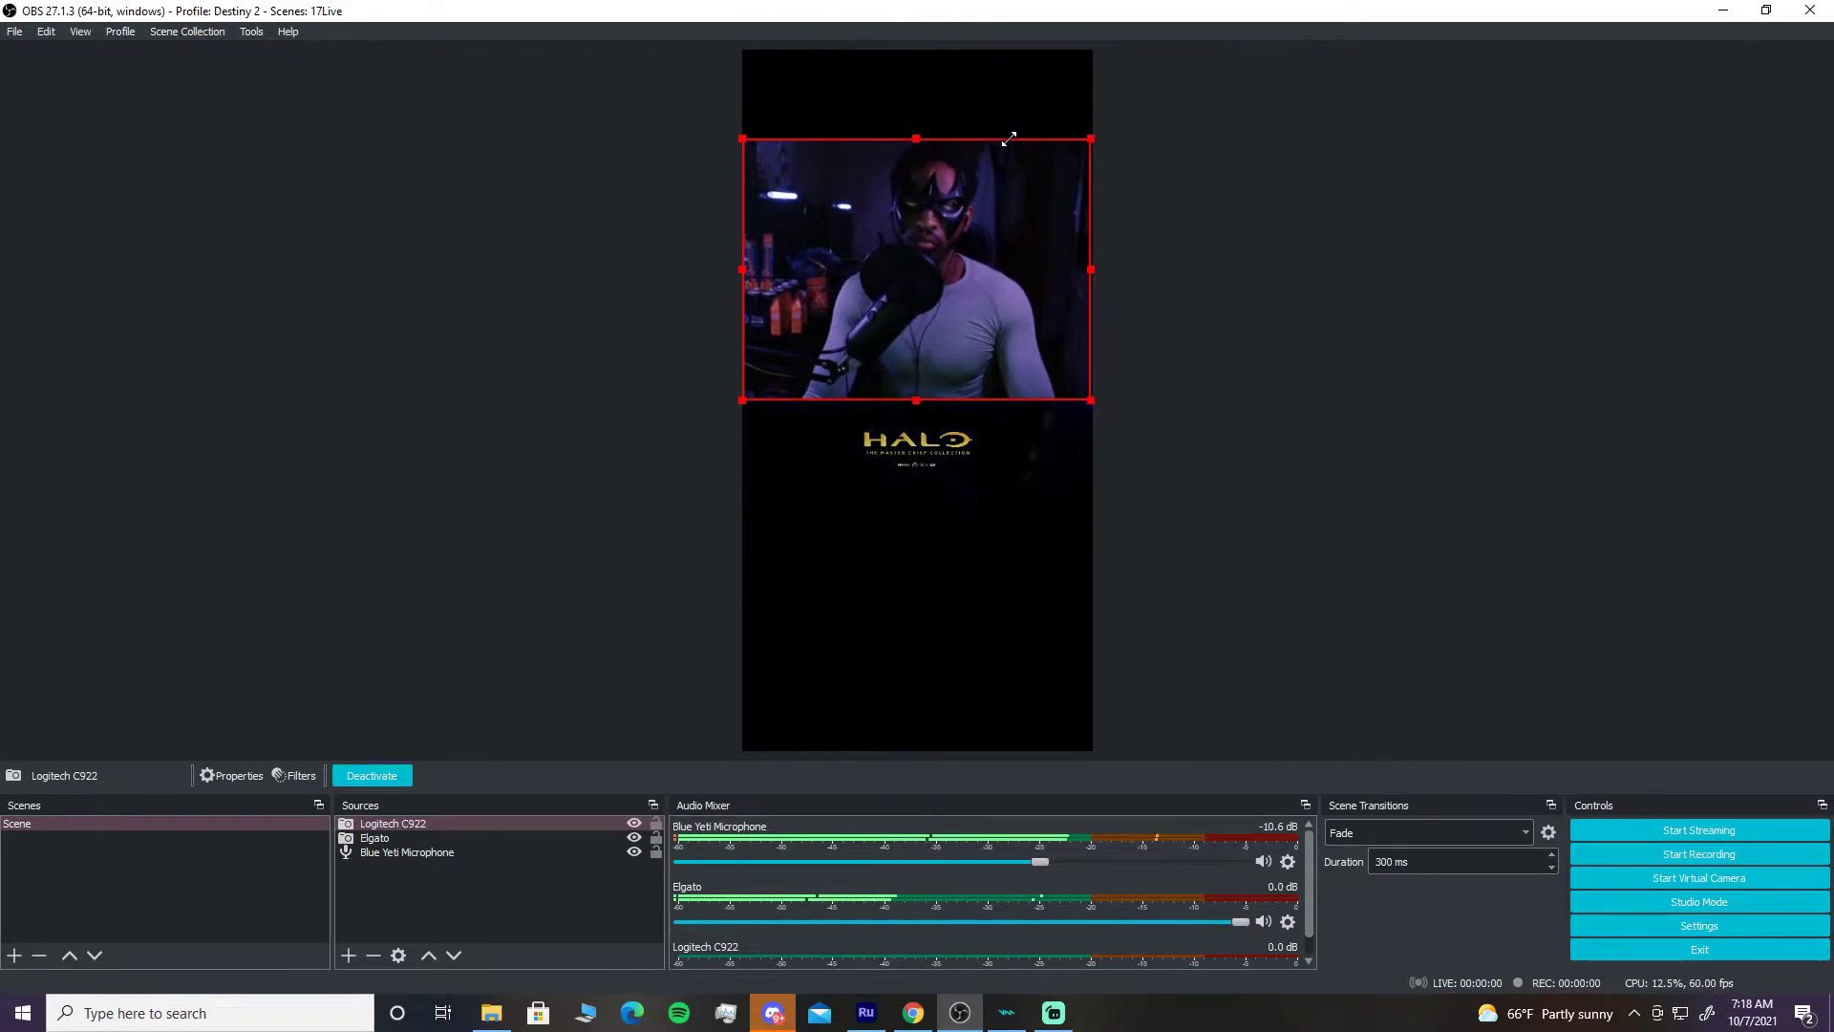
left_click_drag(976, 255, 976, 199)
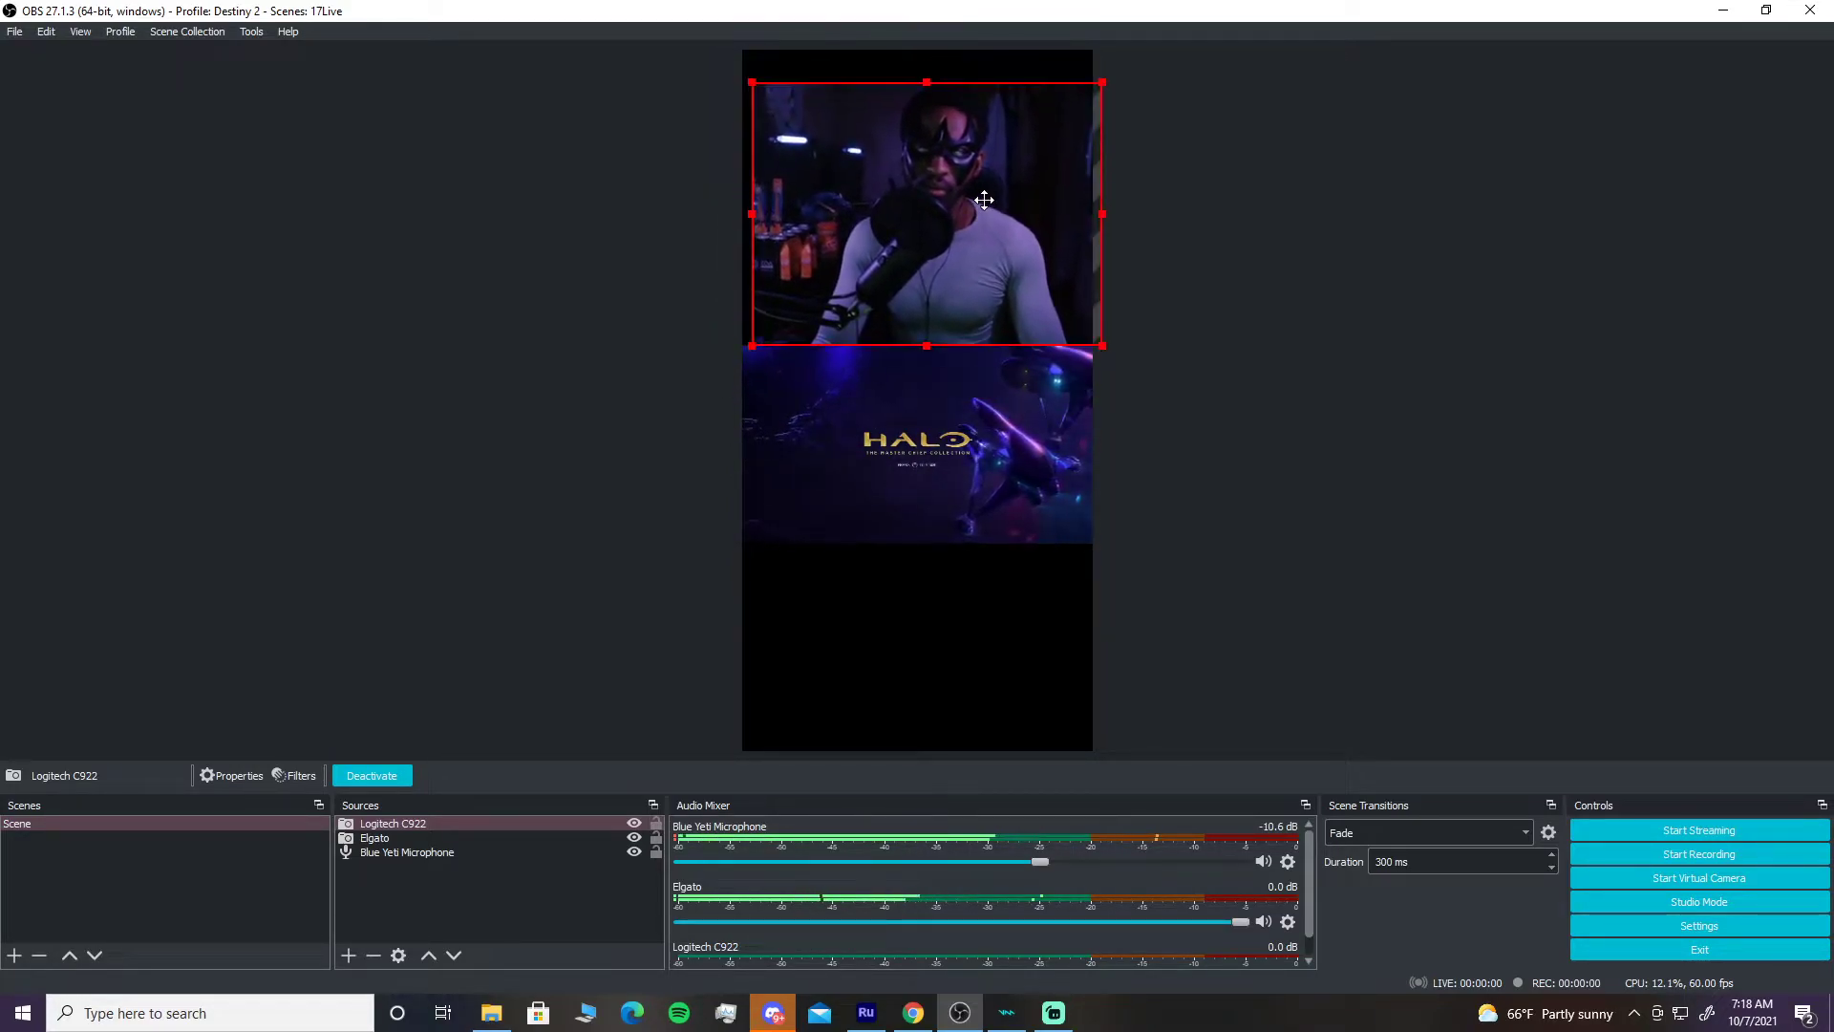
left_click(817, 67)
left_click(816, 95)
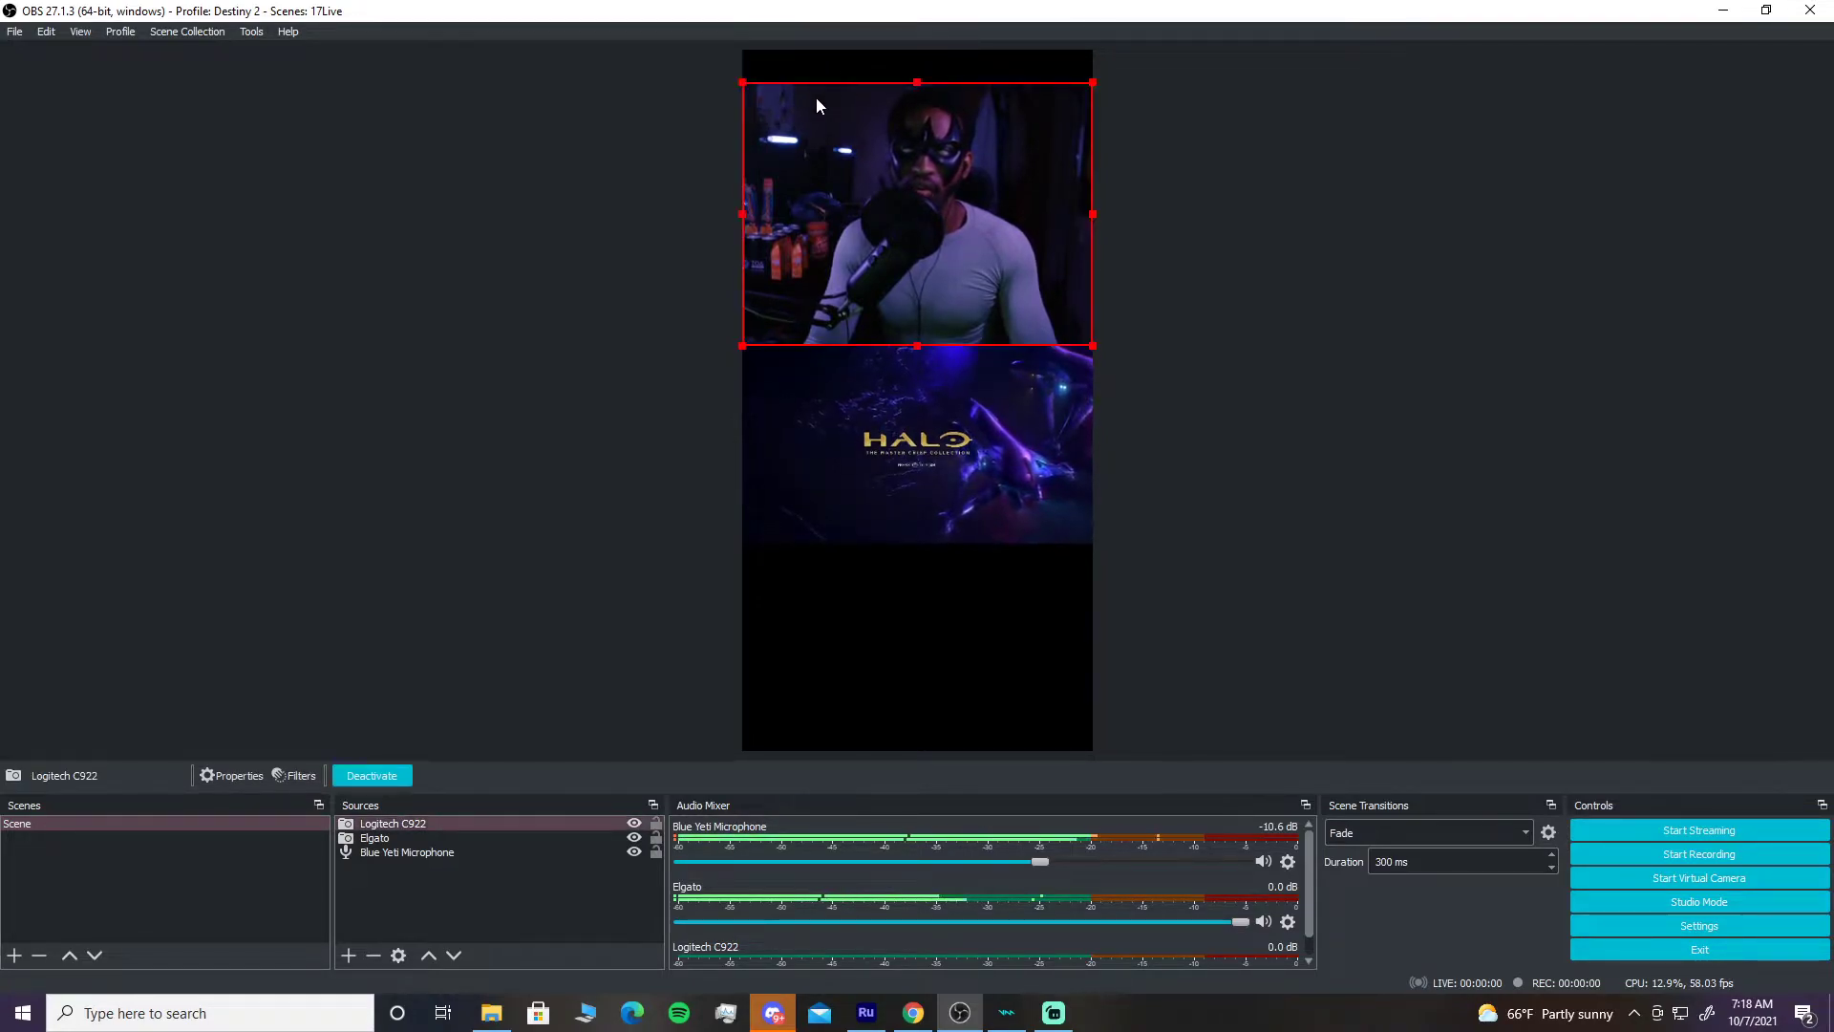
left_click(822, 58)
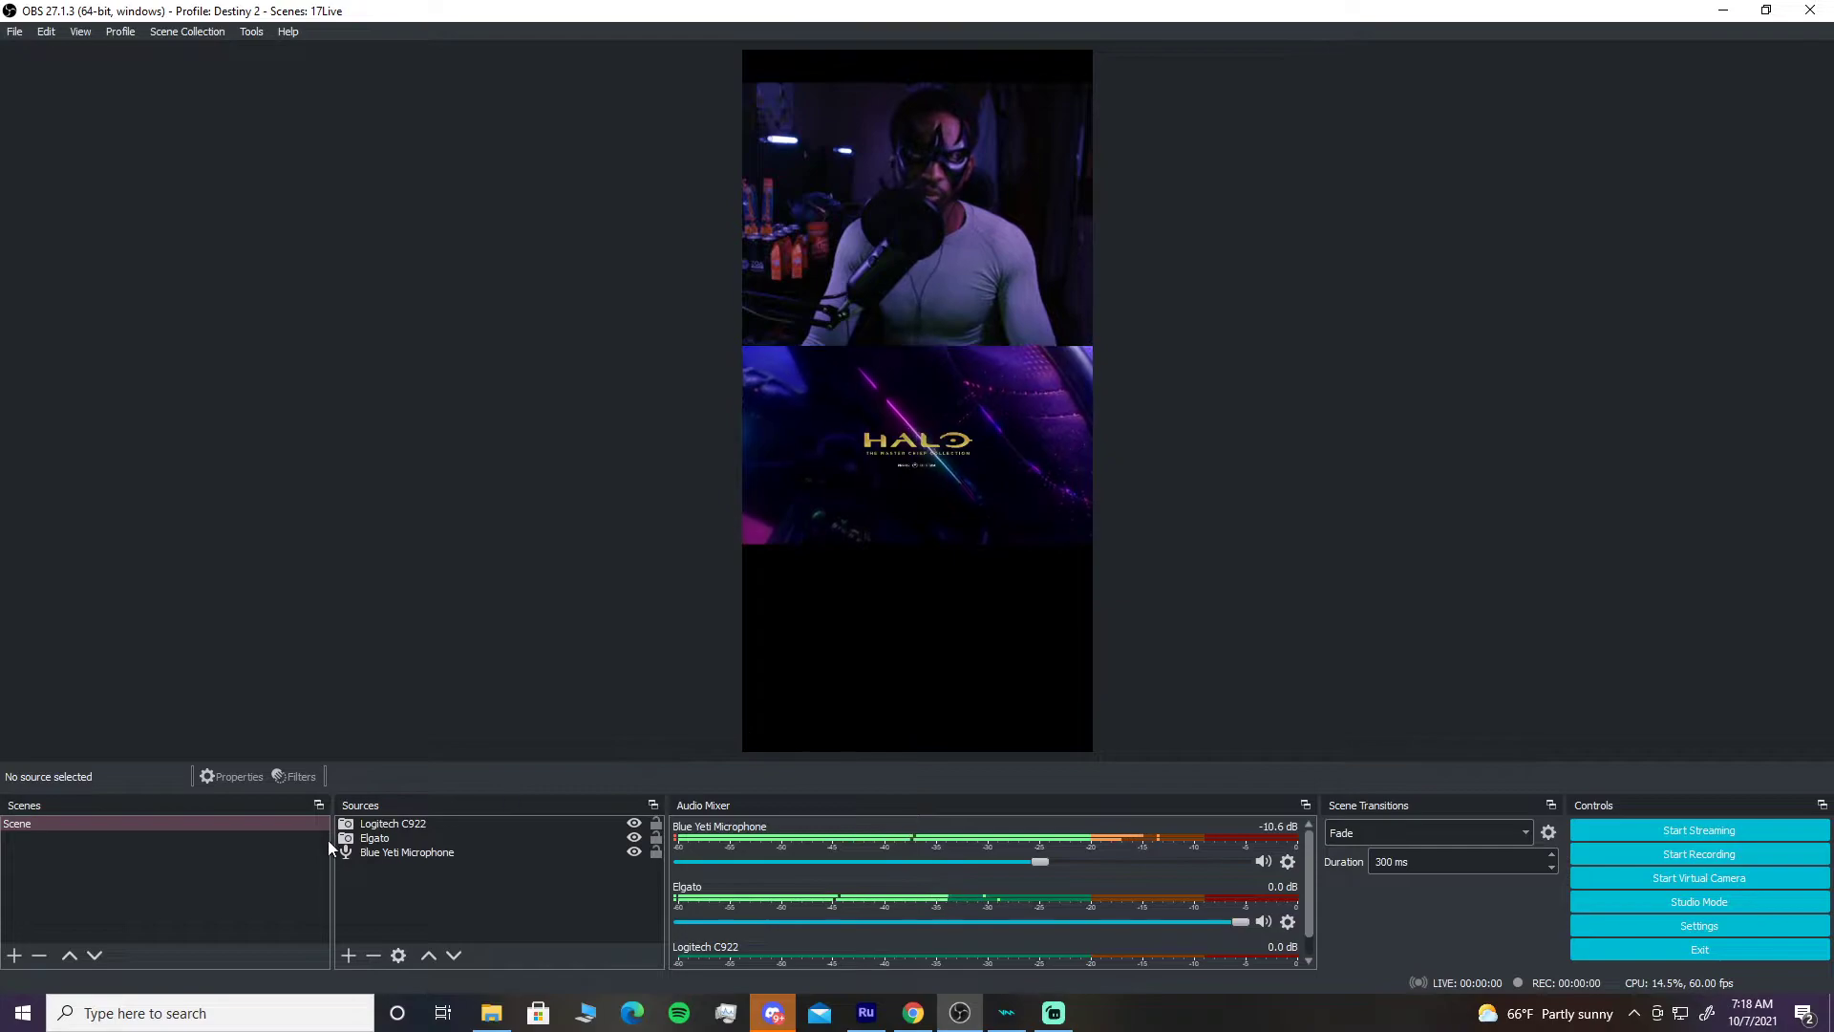
left_click(347, 956)
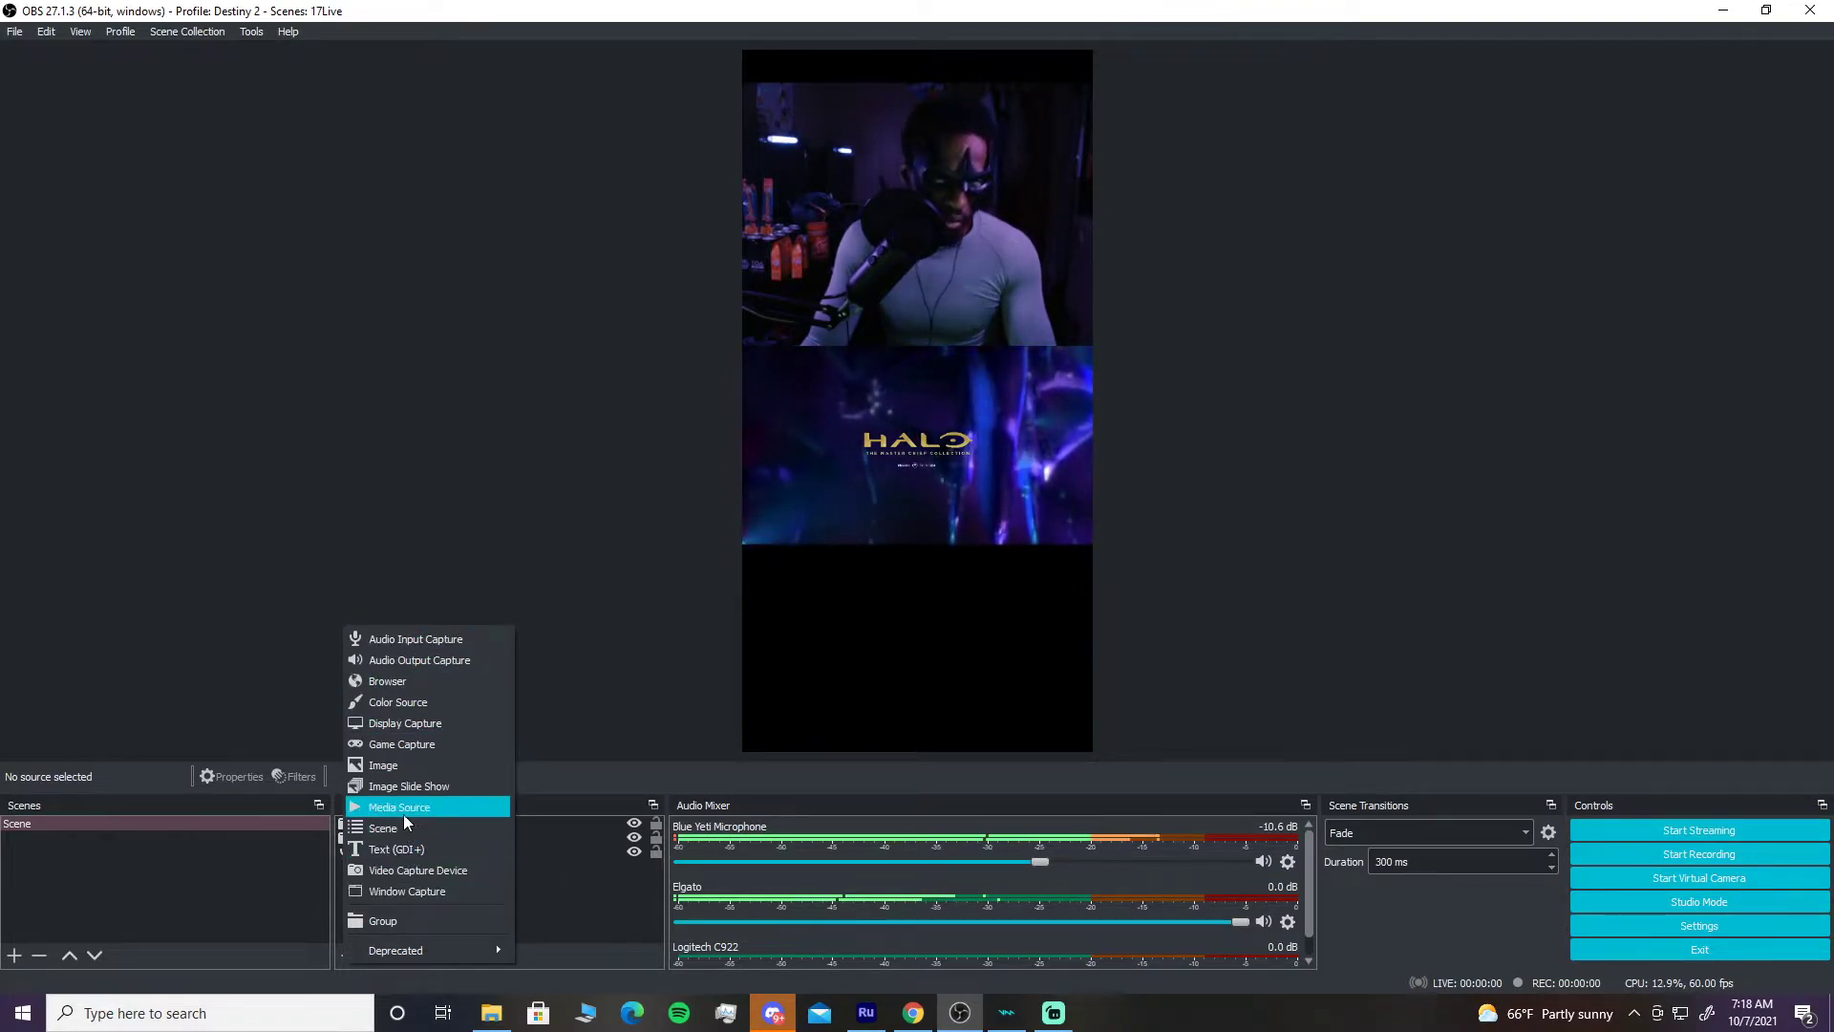
- Add an image source named 'Space' loaded with Space GIF.gif from Downloads
left_click(393, 766)
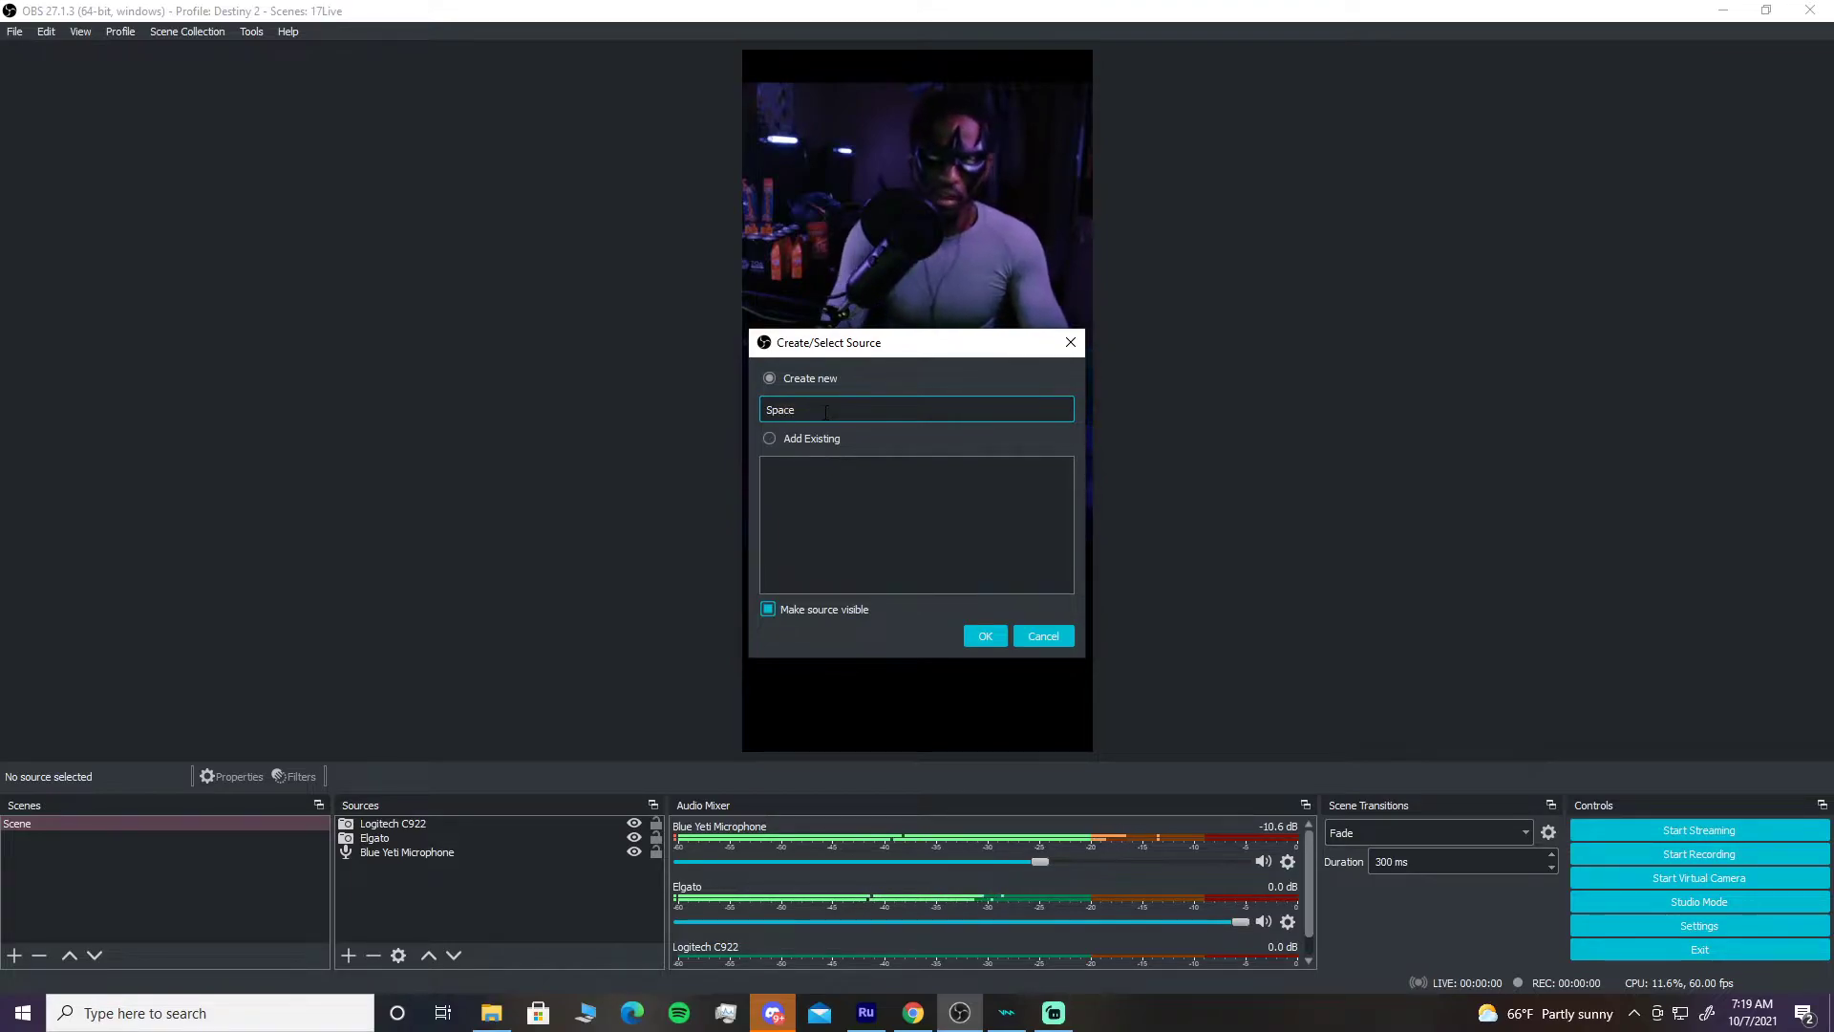
type("Space")
left_click(987, 634)
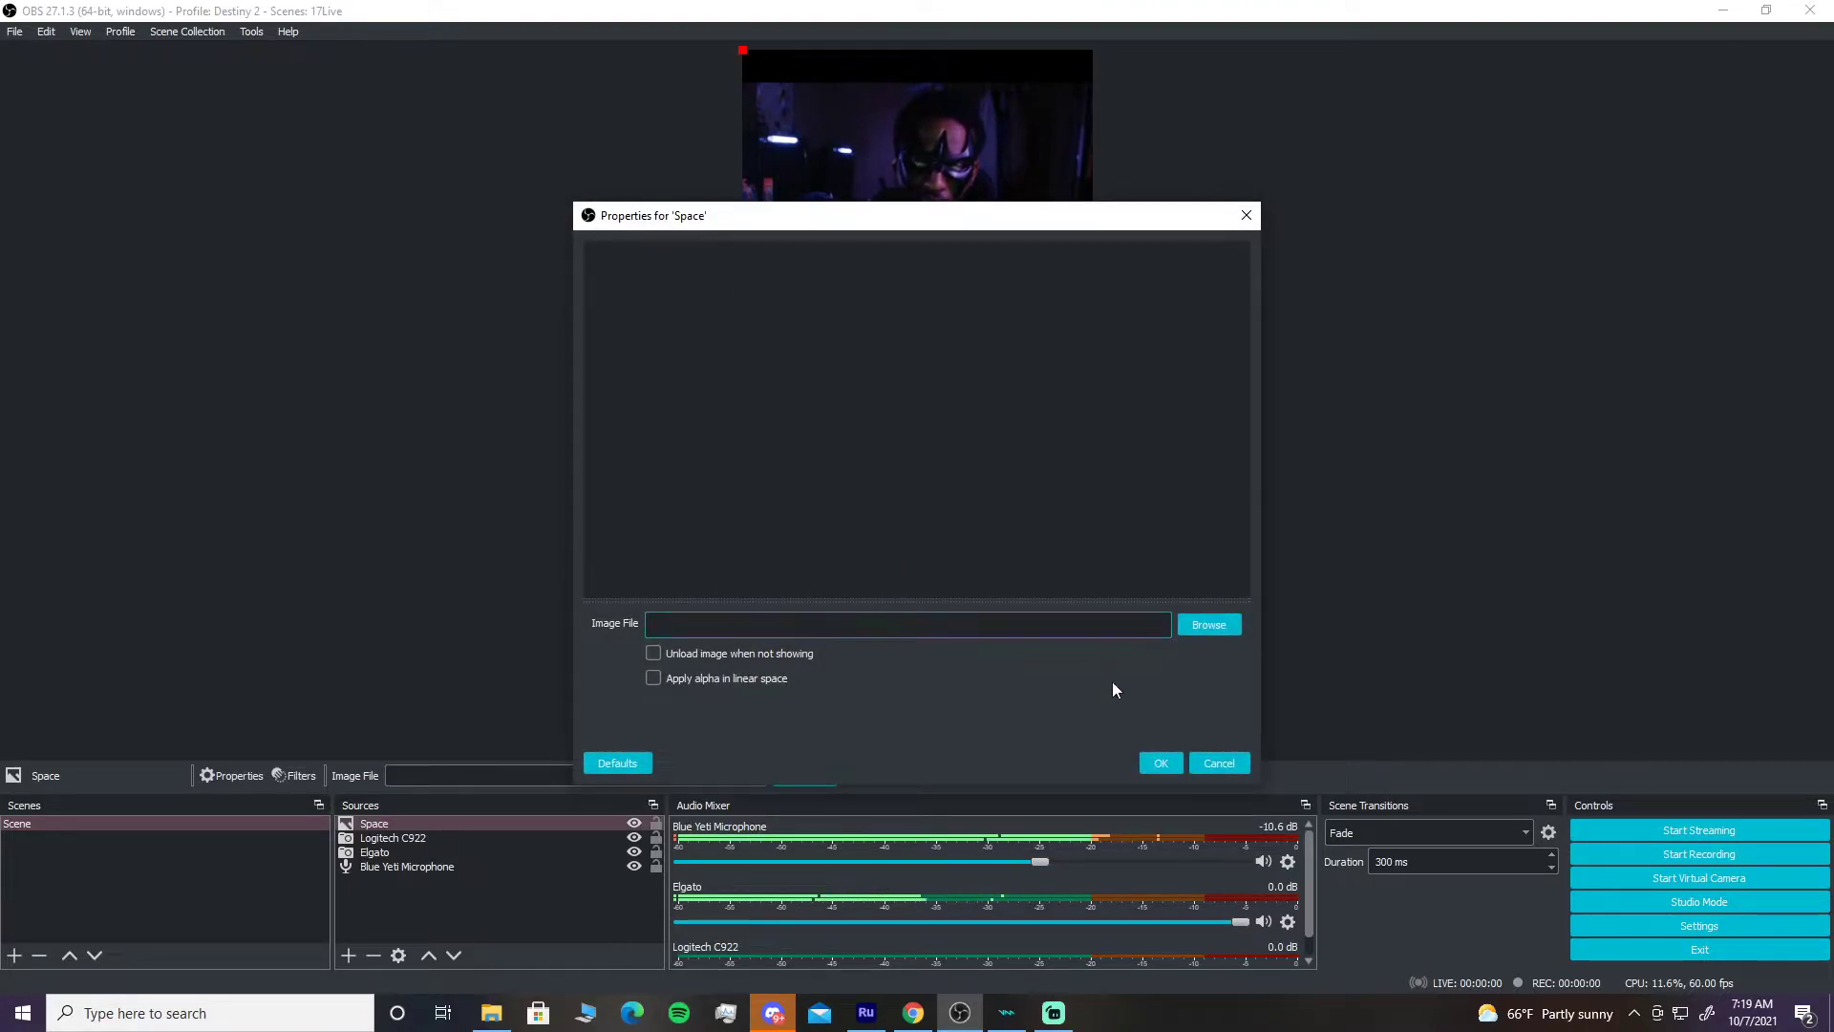
left_click(1209, 625)
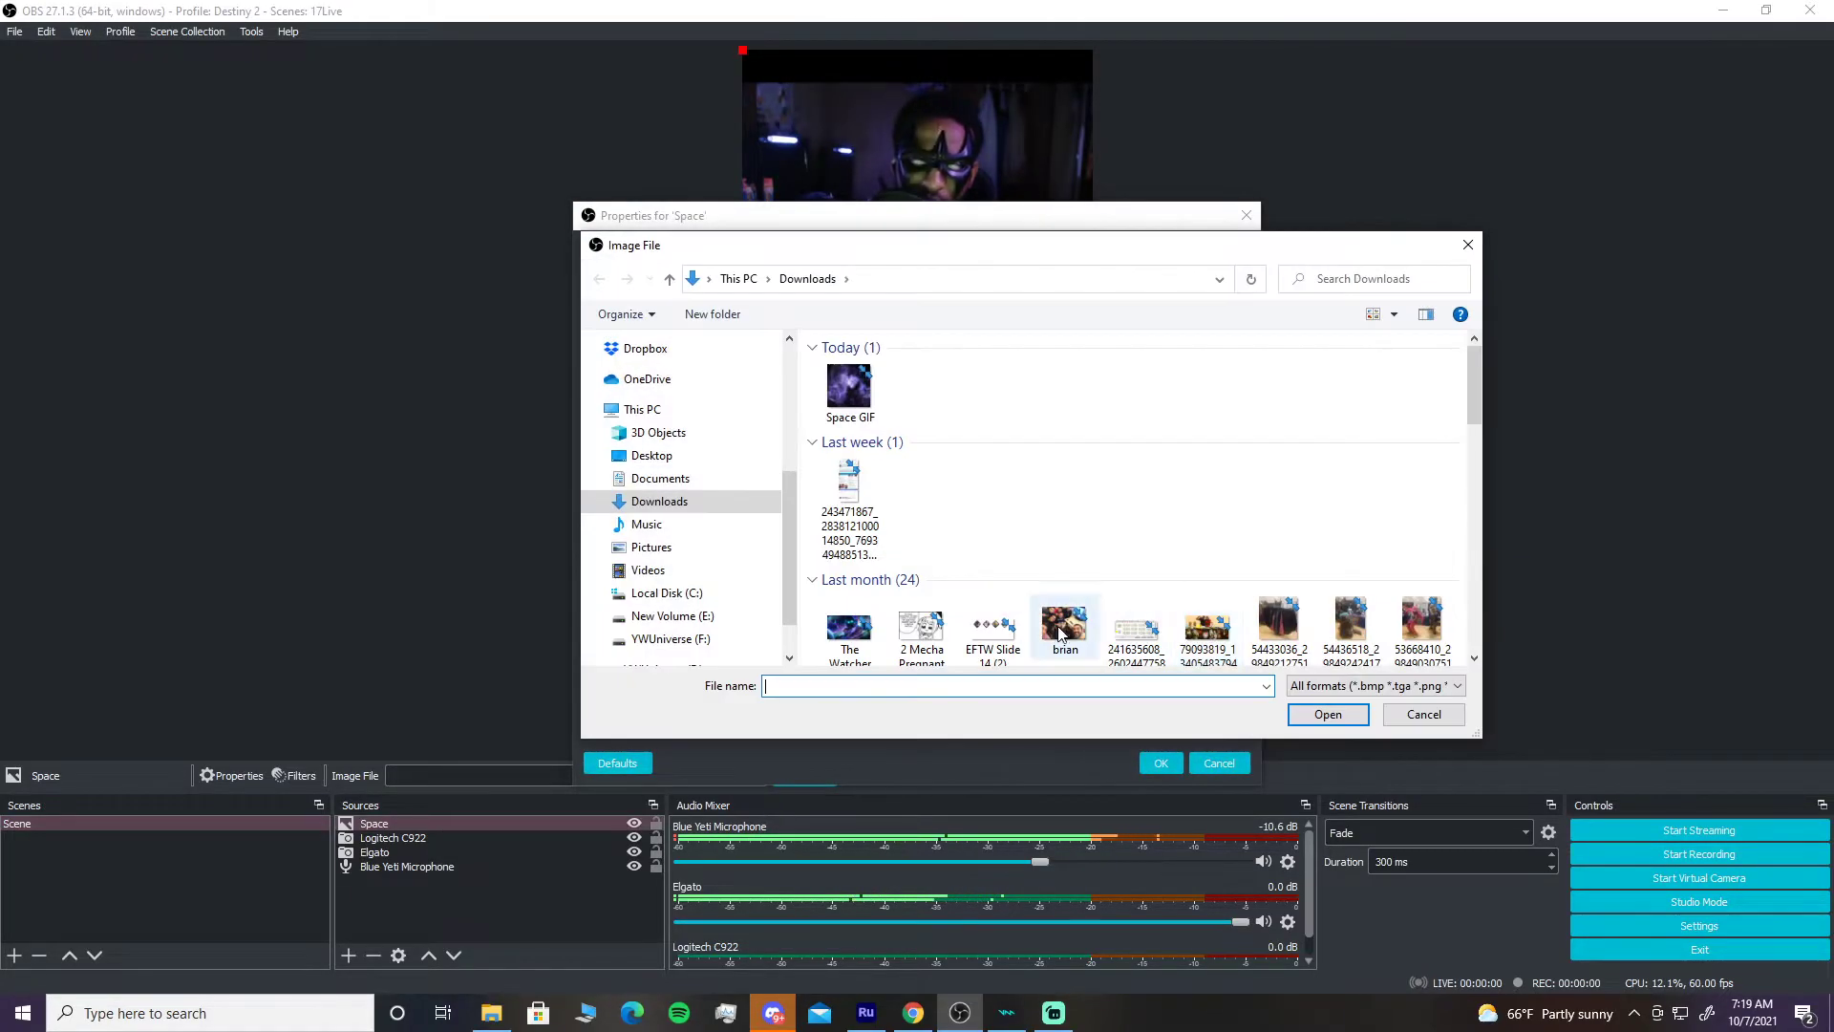
left_click(849, 390)
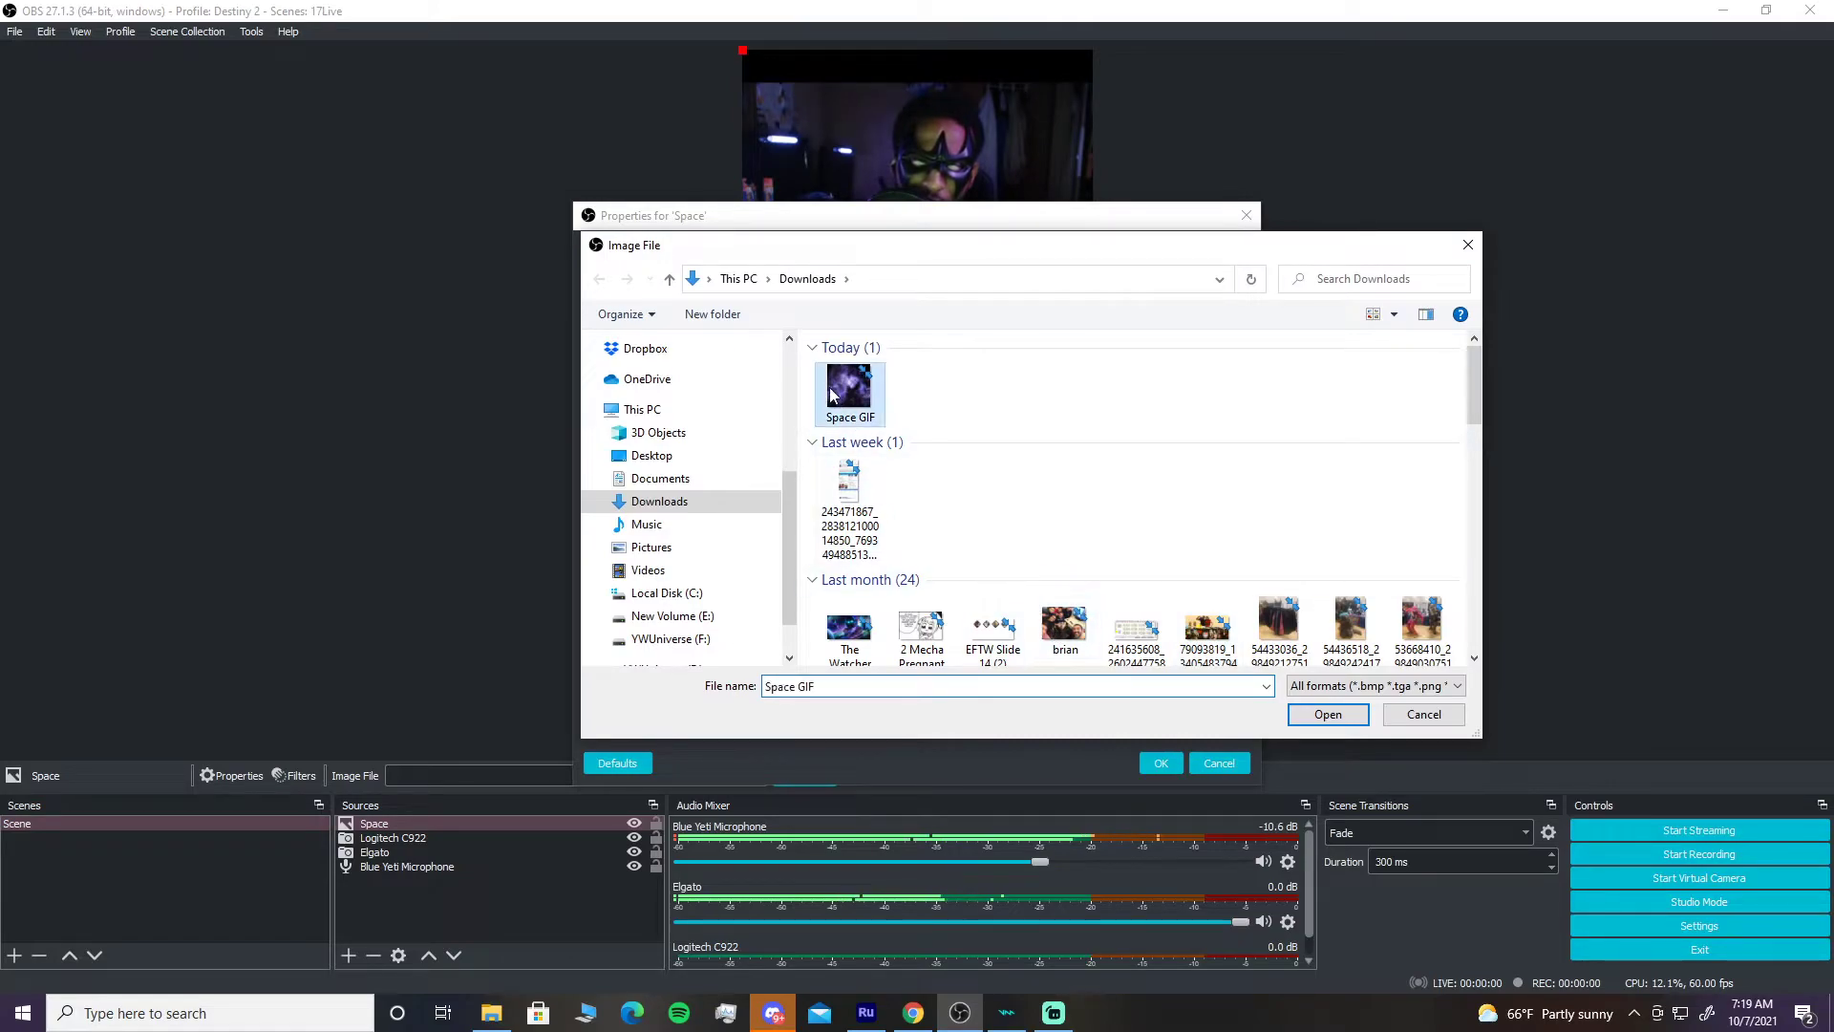
left_click(1321, 715)
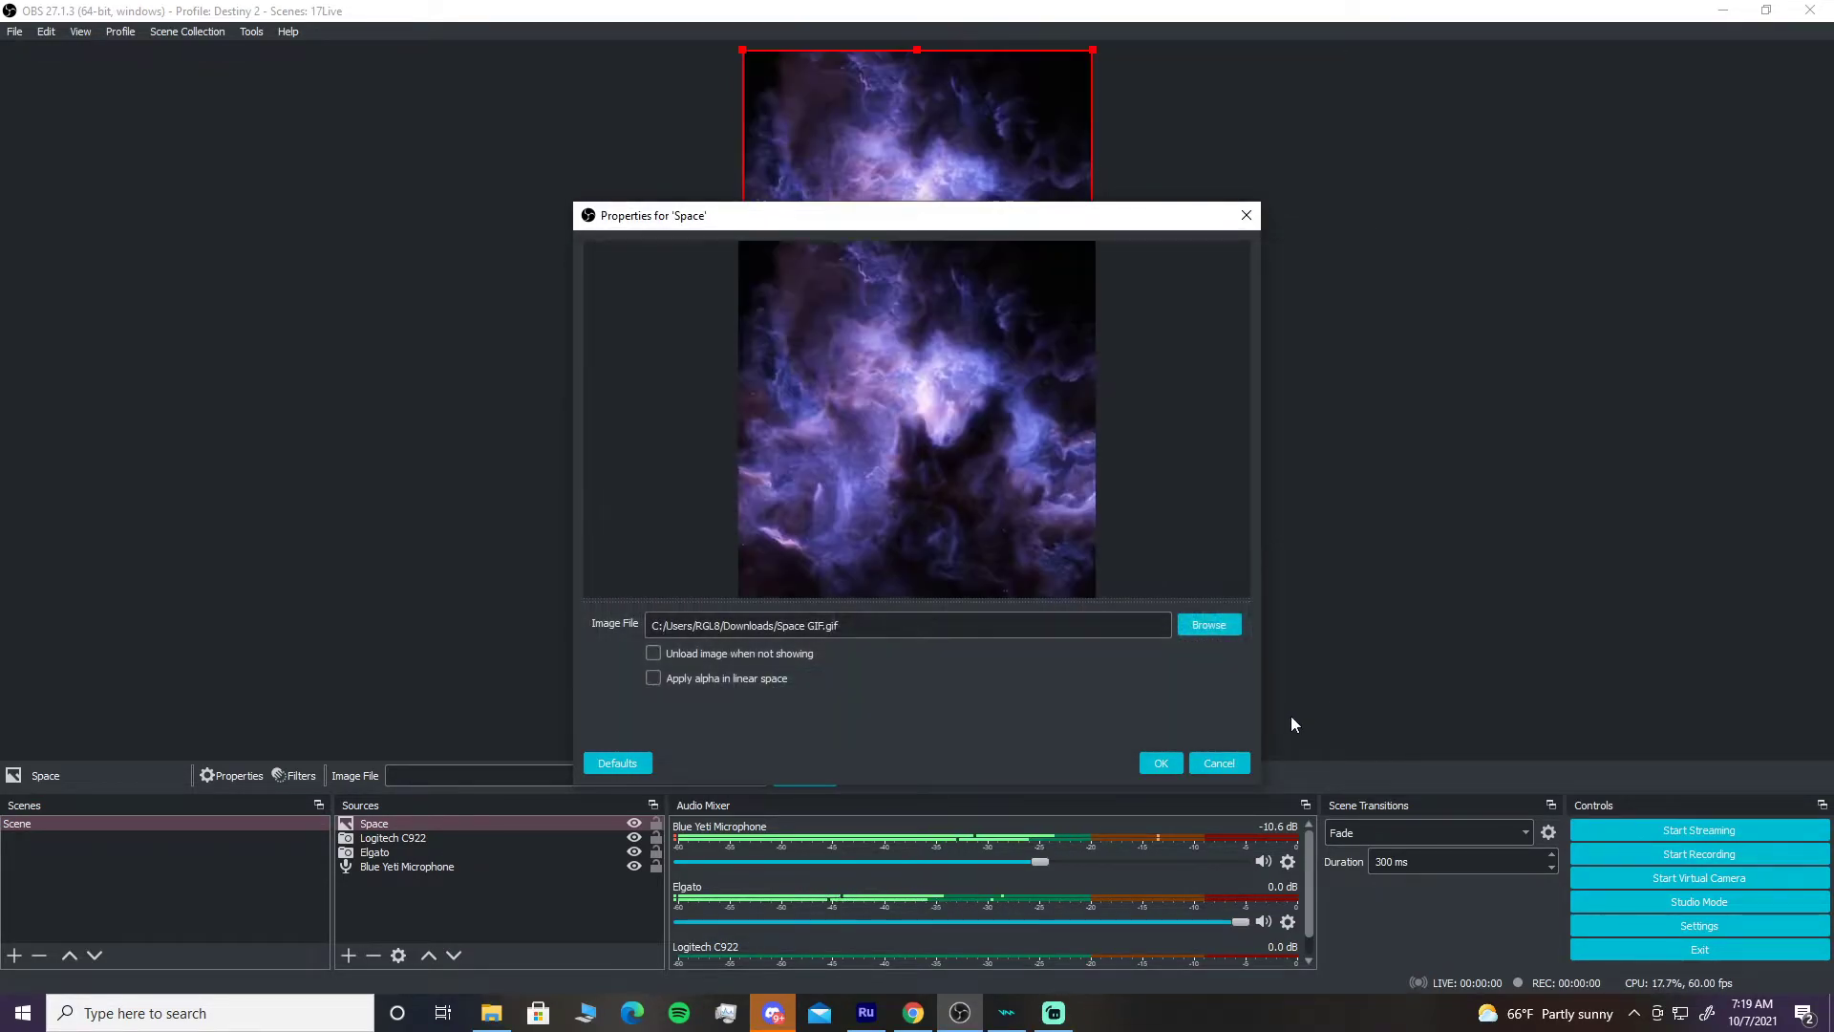
- Stretch the Space image across the canvas bottom and move it to the bottom of the Sources list
left_click(1160, 762)
left_click_drag(855, 244, 860, 578)
left_click_drag(1089, 398, 1085, 553)
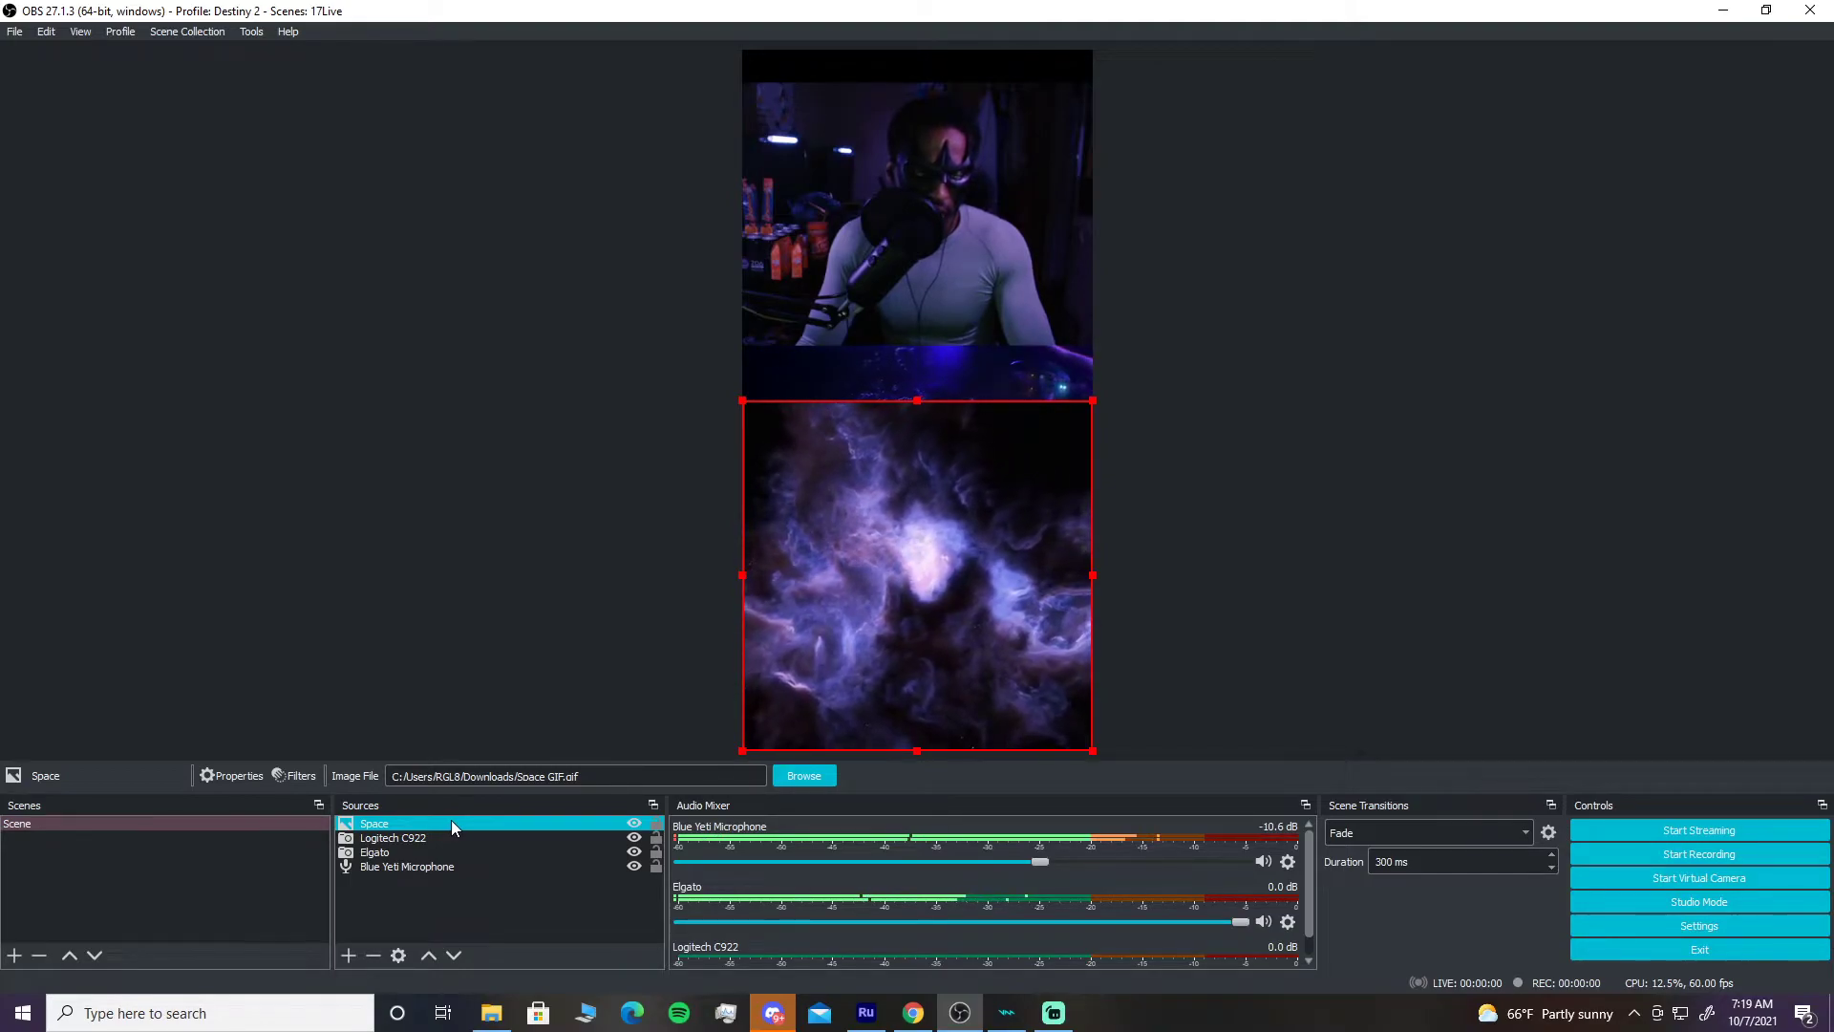
mouse_move(452, 823)
left_mouse_down()
mouse_move(450, 873)
mouse_move(457, 850)
left_mouse_up()
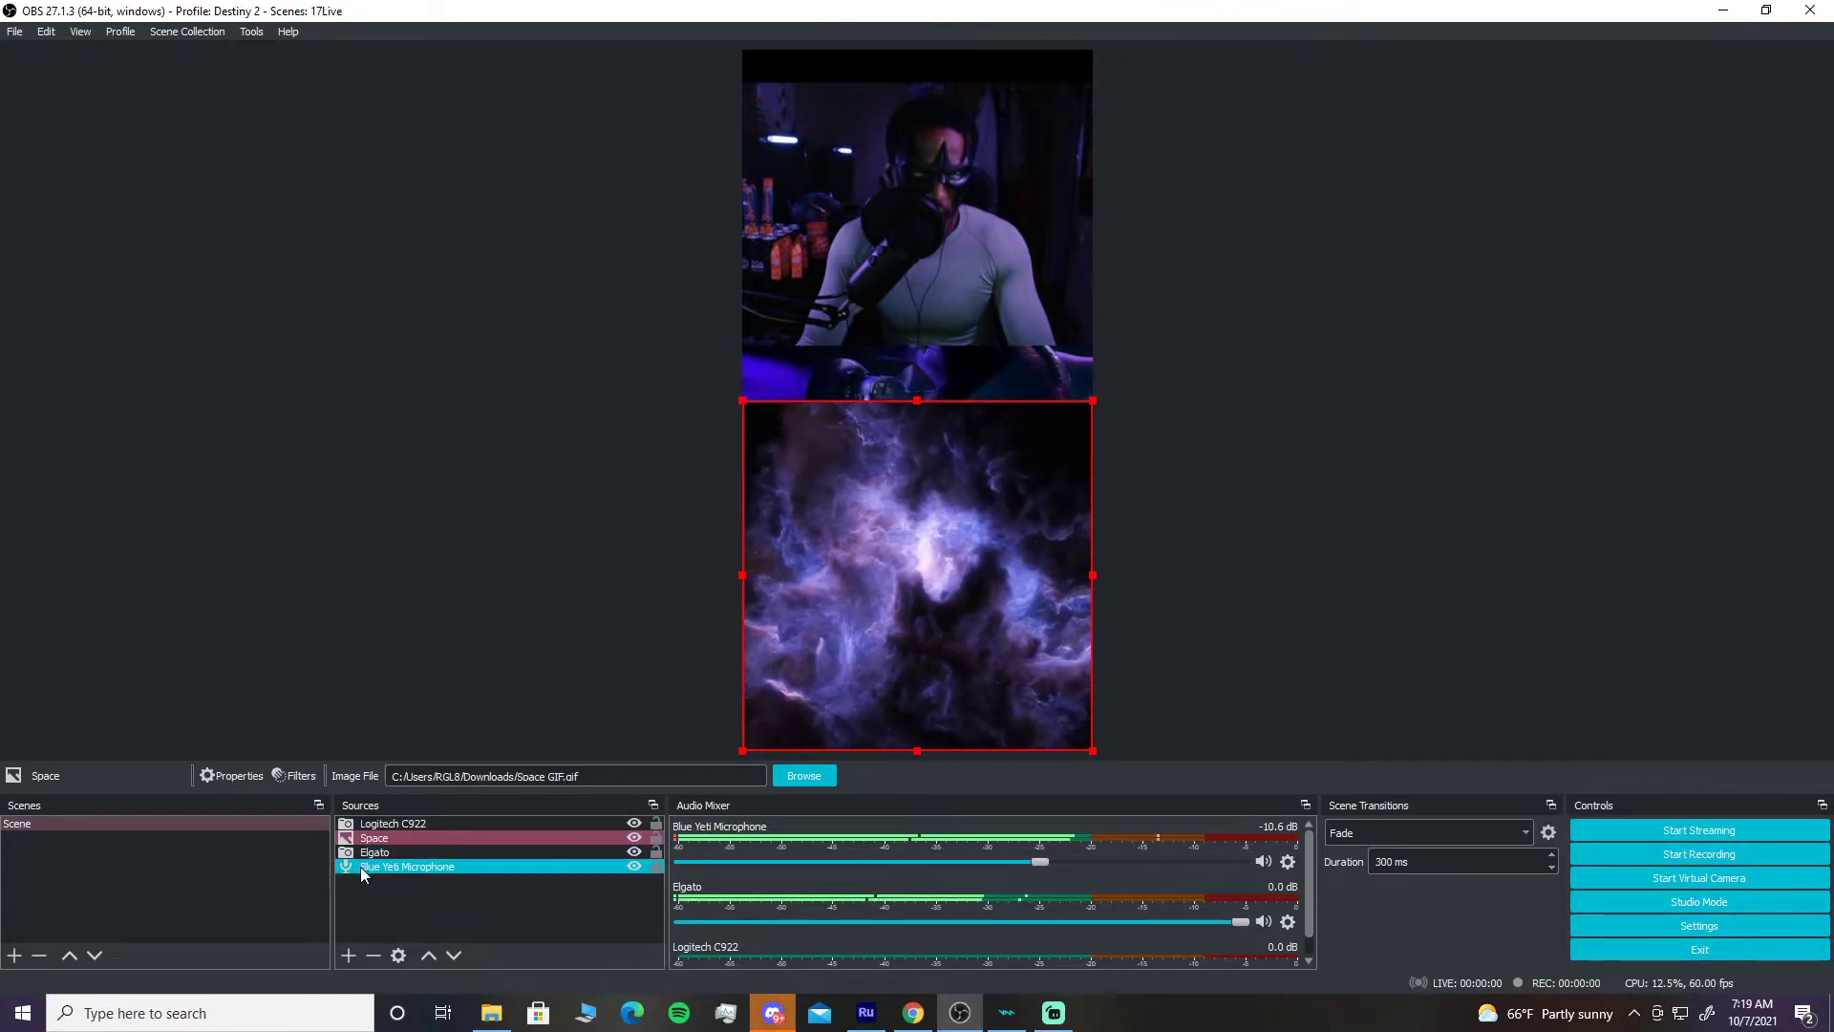
left_click_drag(424, 835, 426, 867)
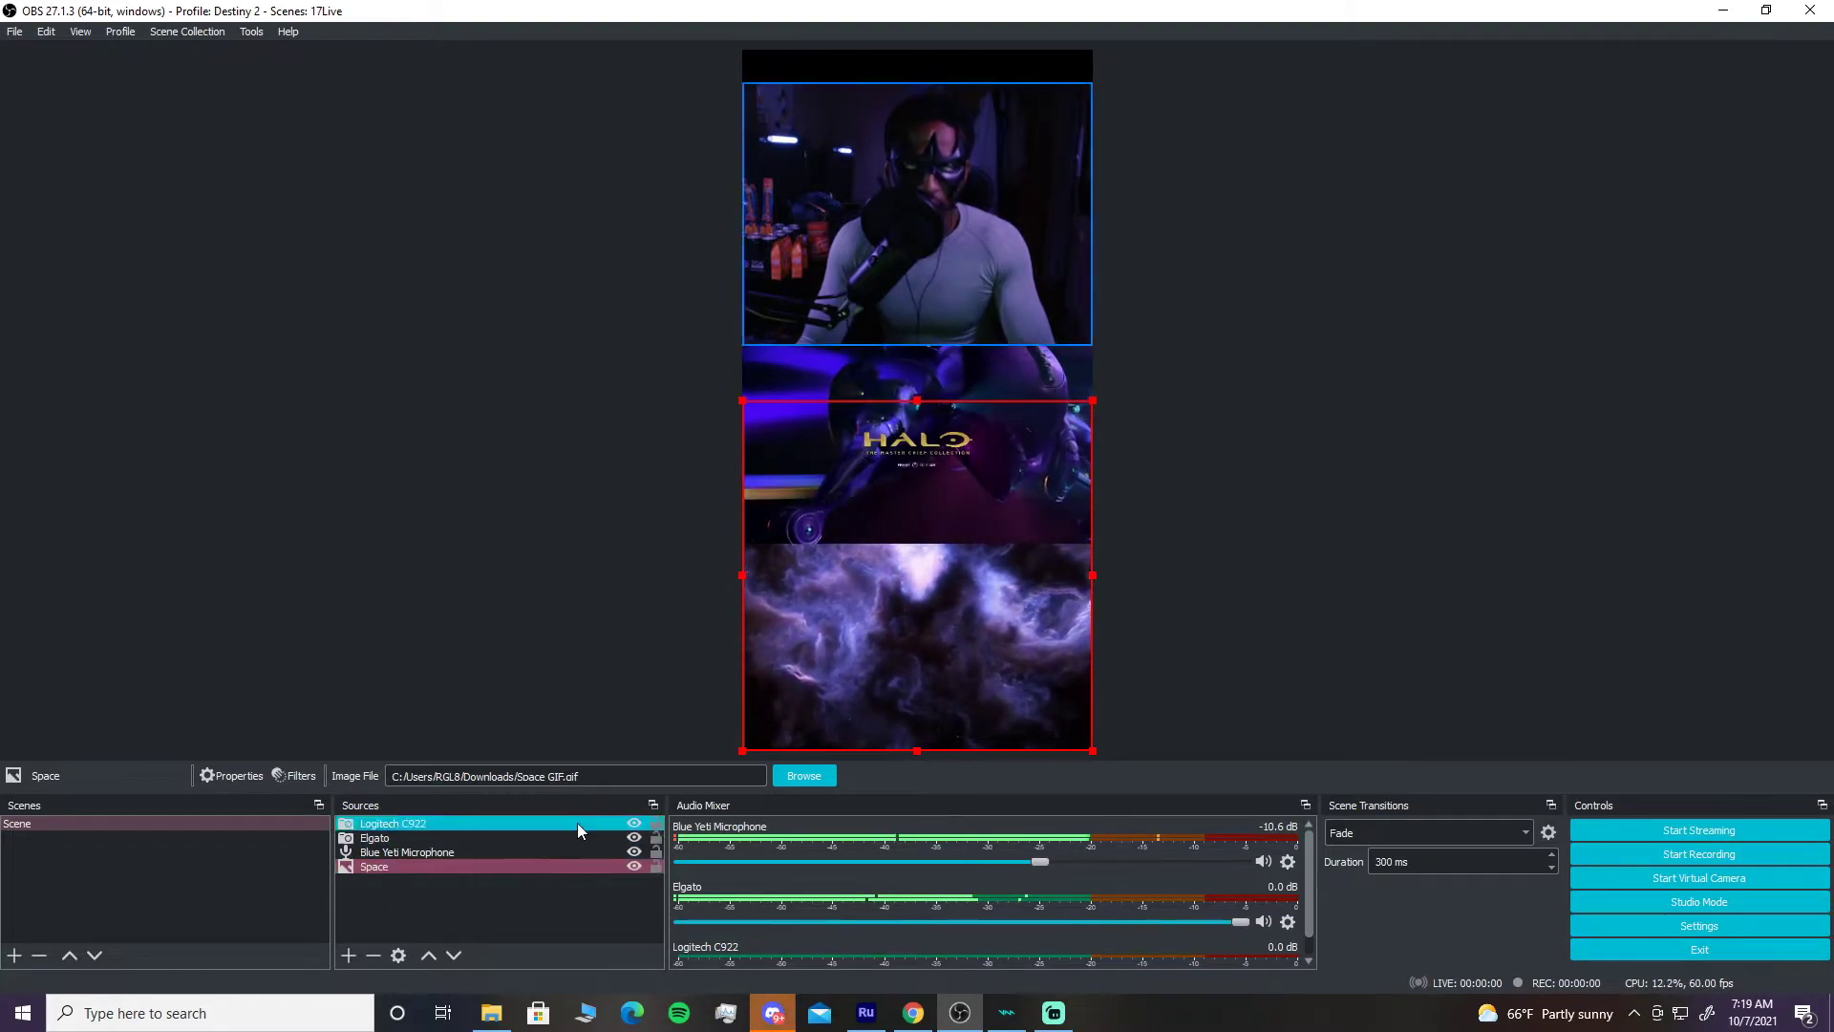
left_click(866, 676)
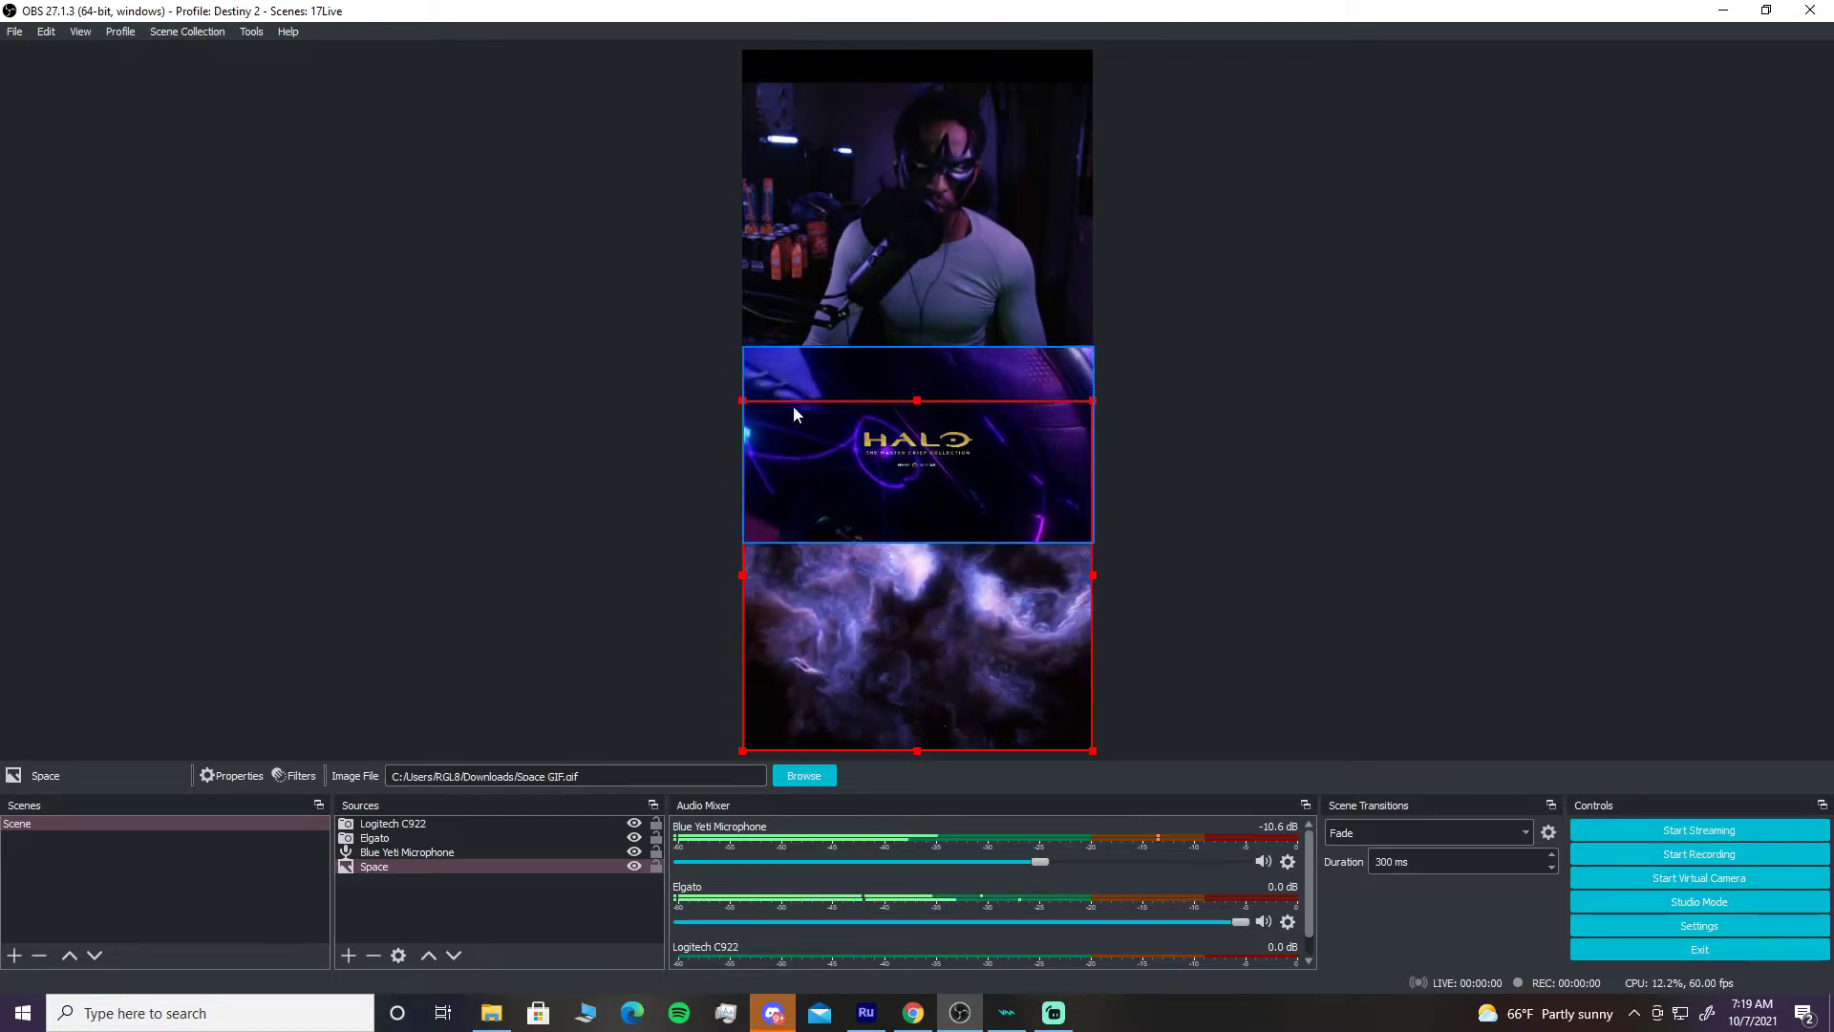
- Stretch the Halo capture up to the webcam, move Logitech C922 below Elgato, and nudge the capture down
left_click(952, 365)
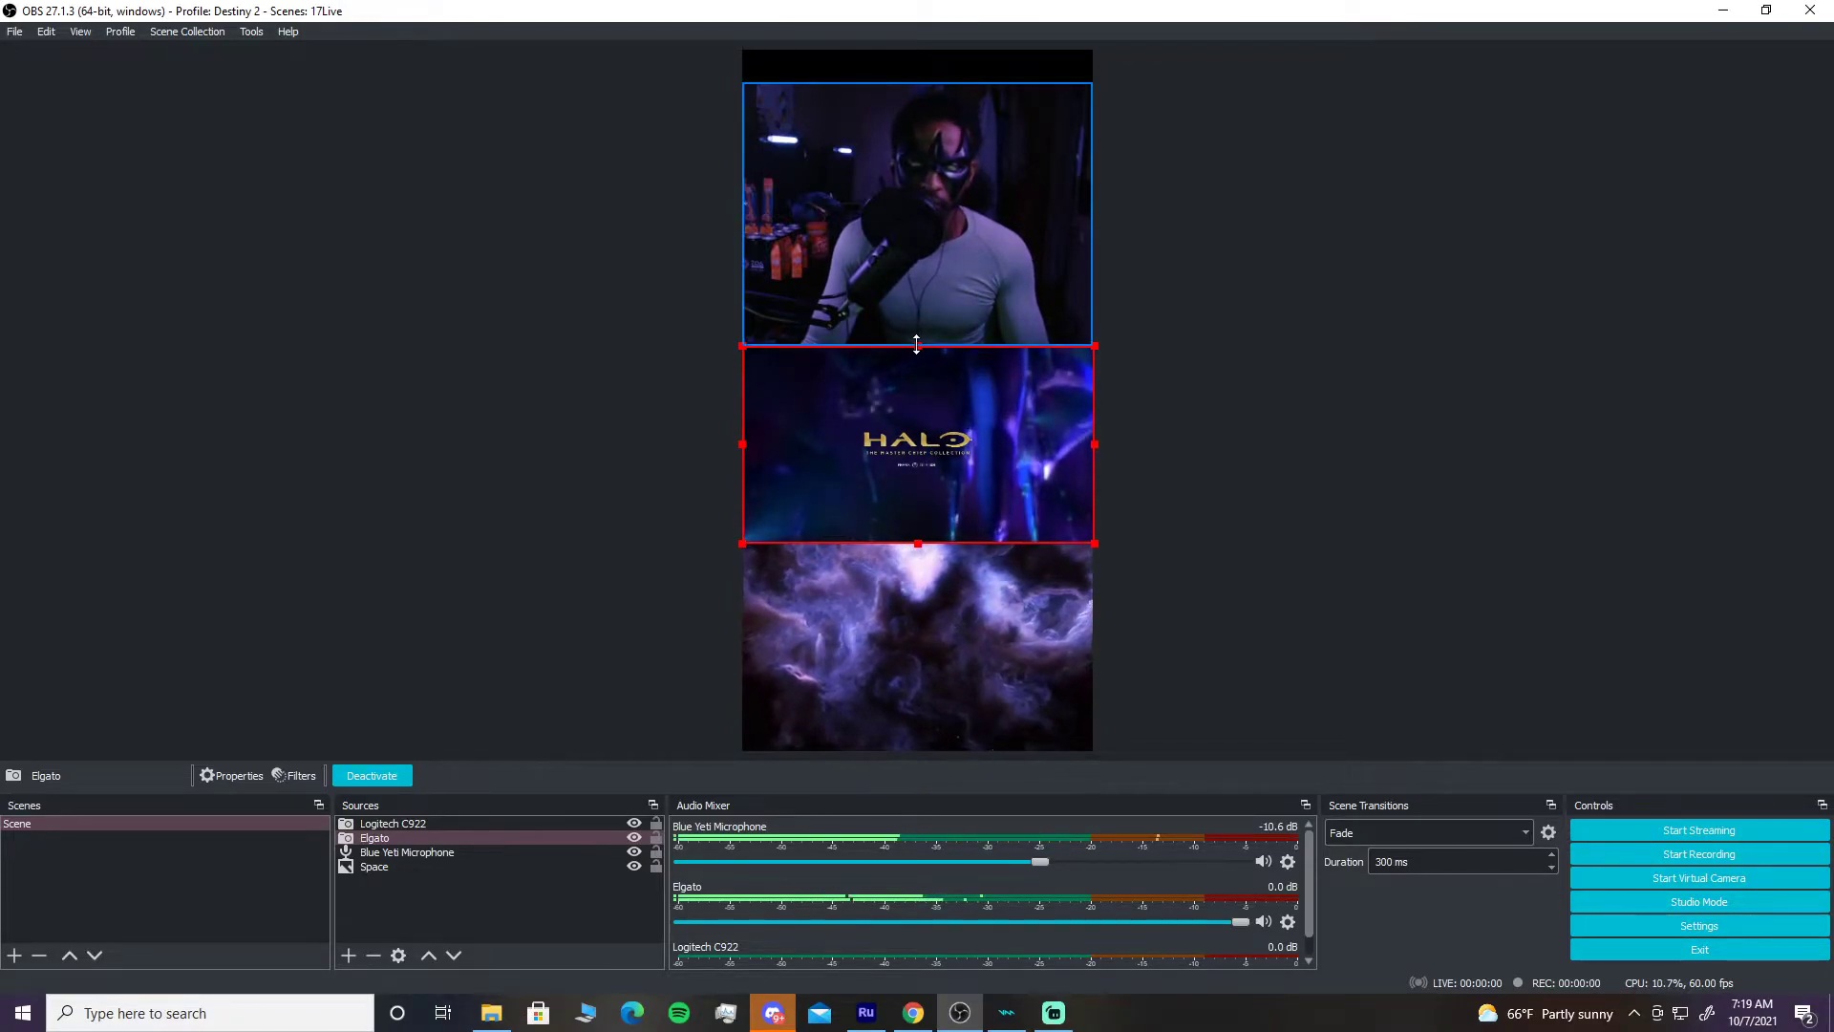
left_click_drag(916, 344, 919, 322)
left_click(389, 841)
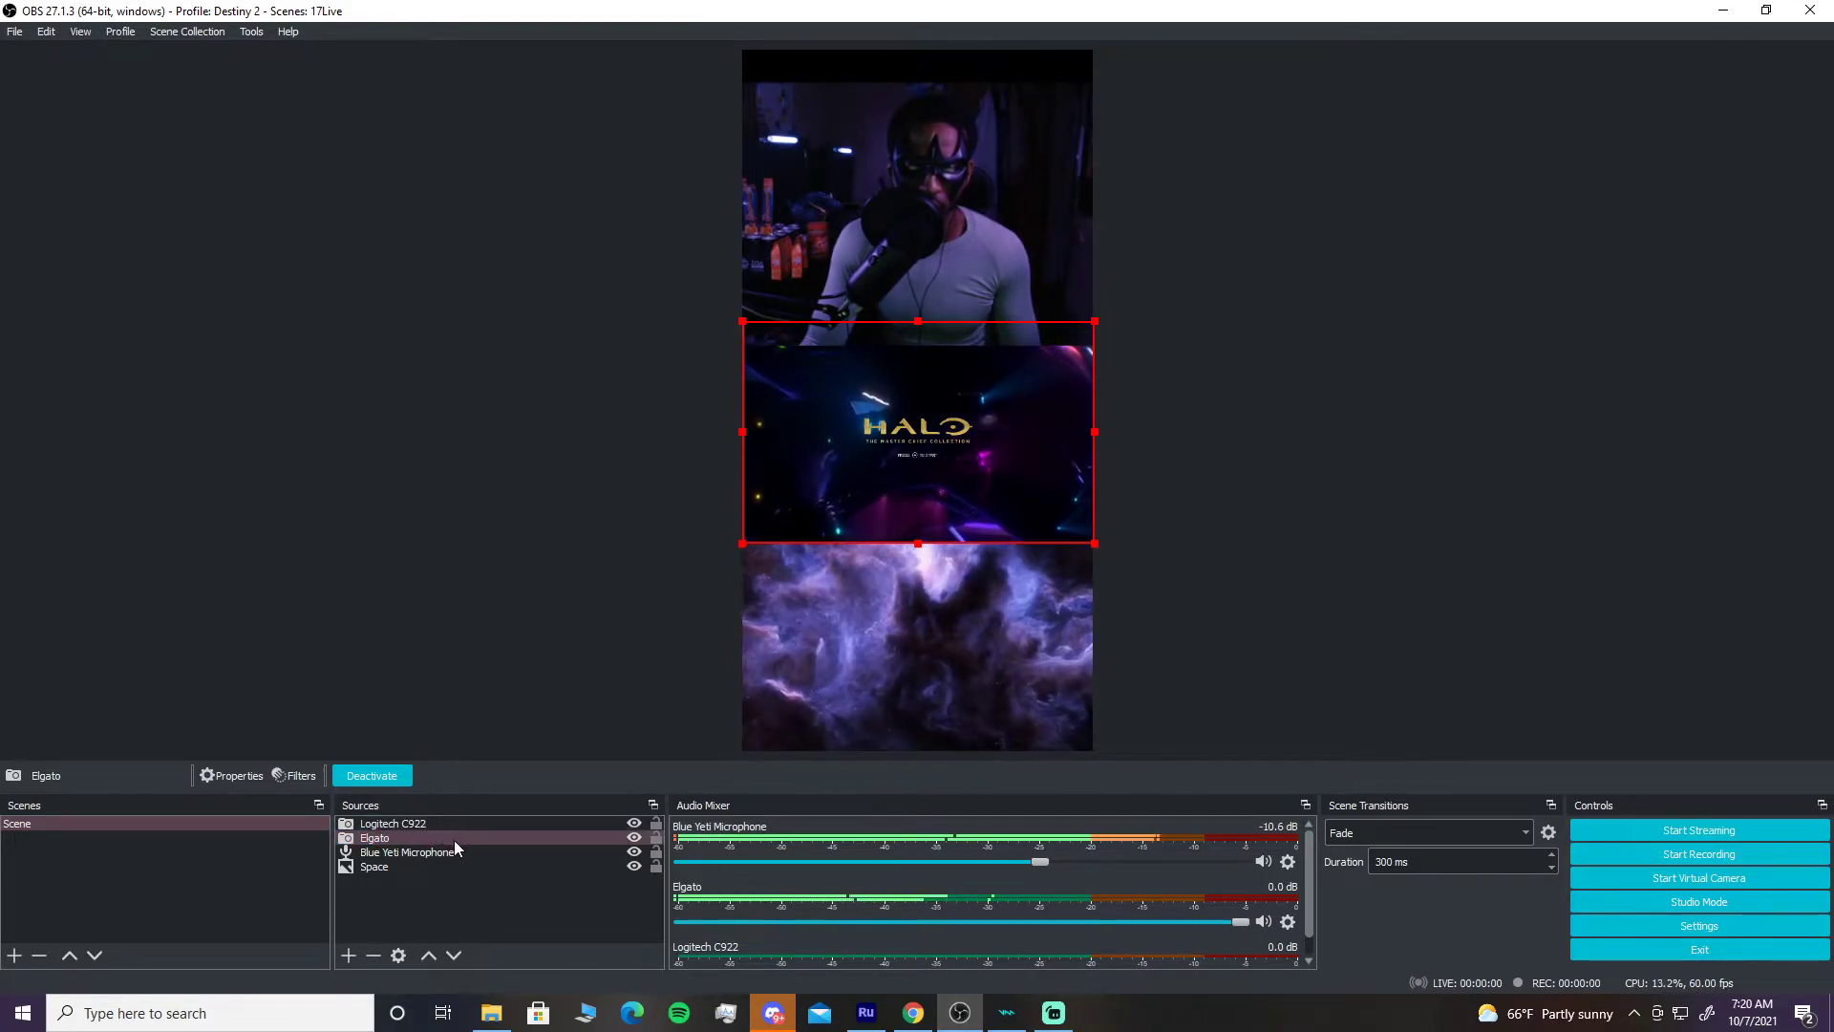
left_click_drag(455, 823, 461, 846)
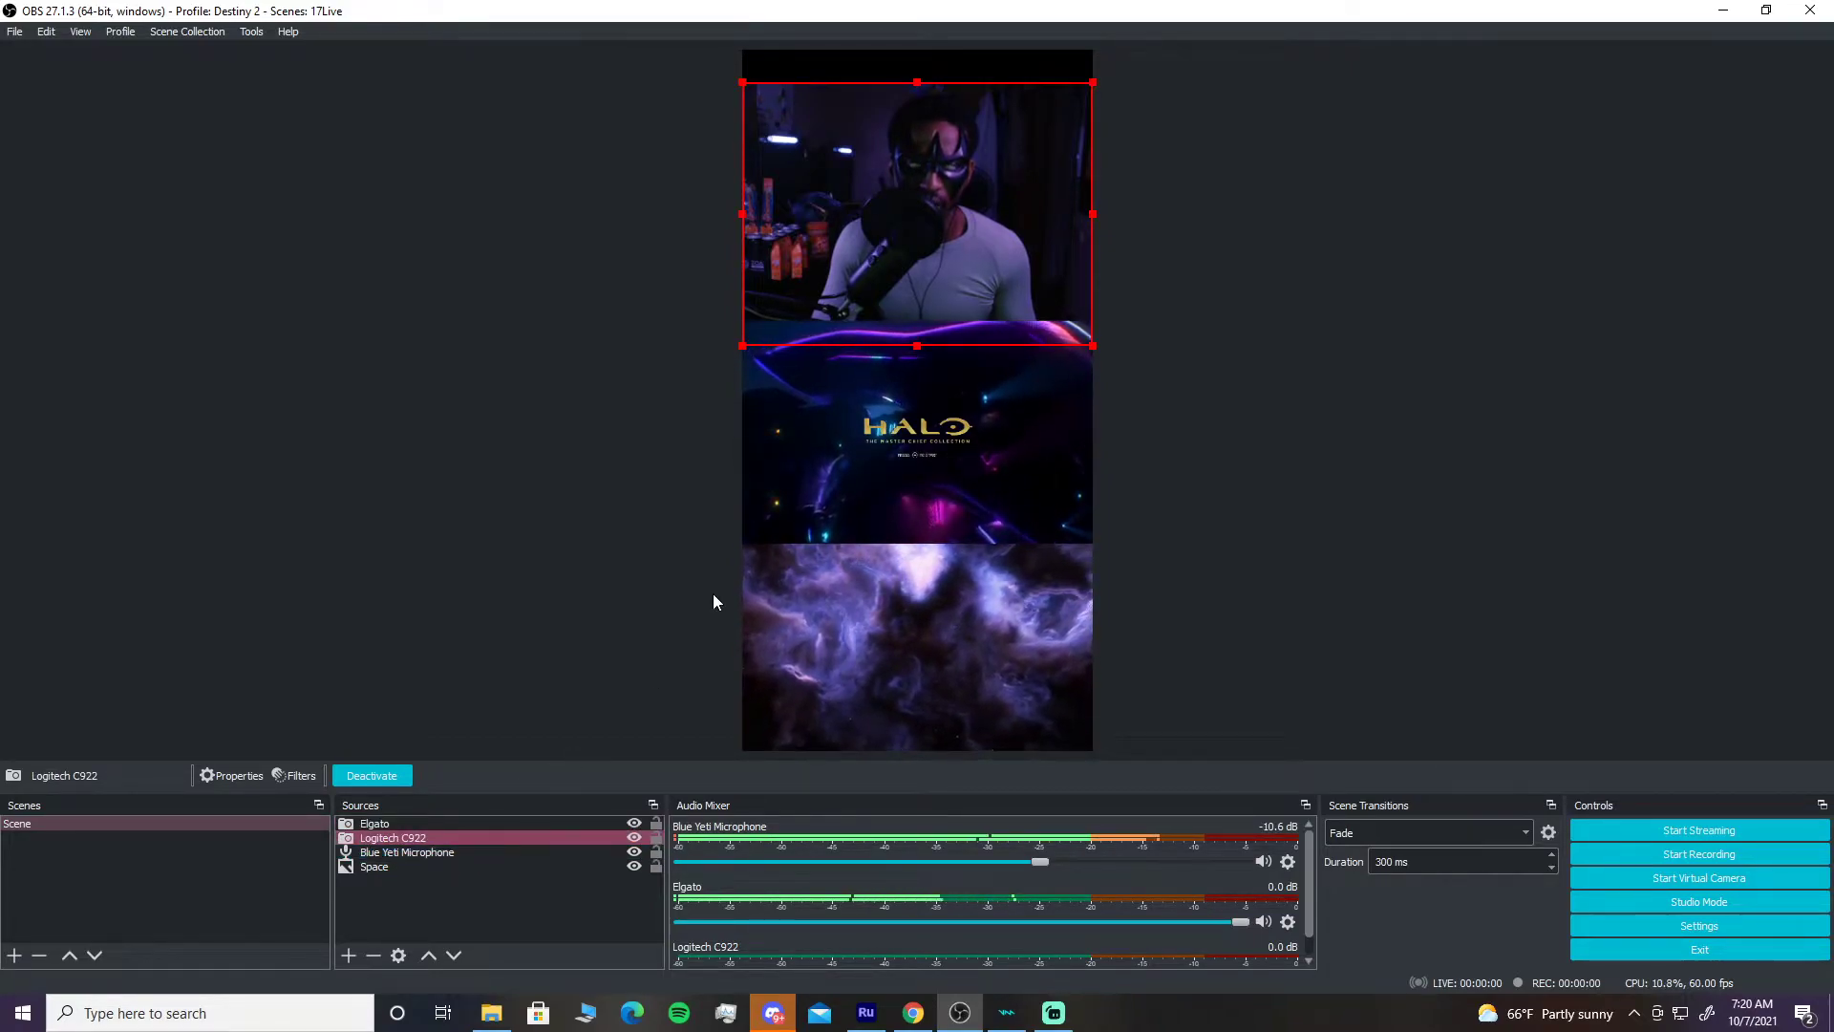
left_click(951, 504)
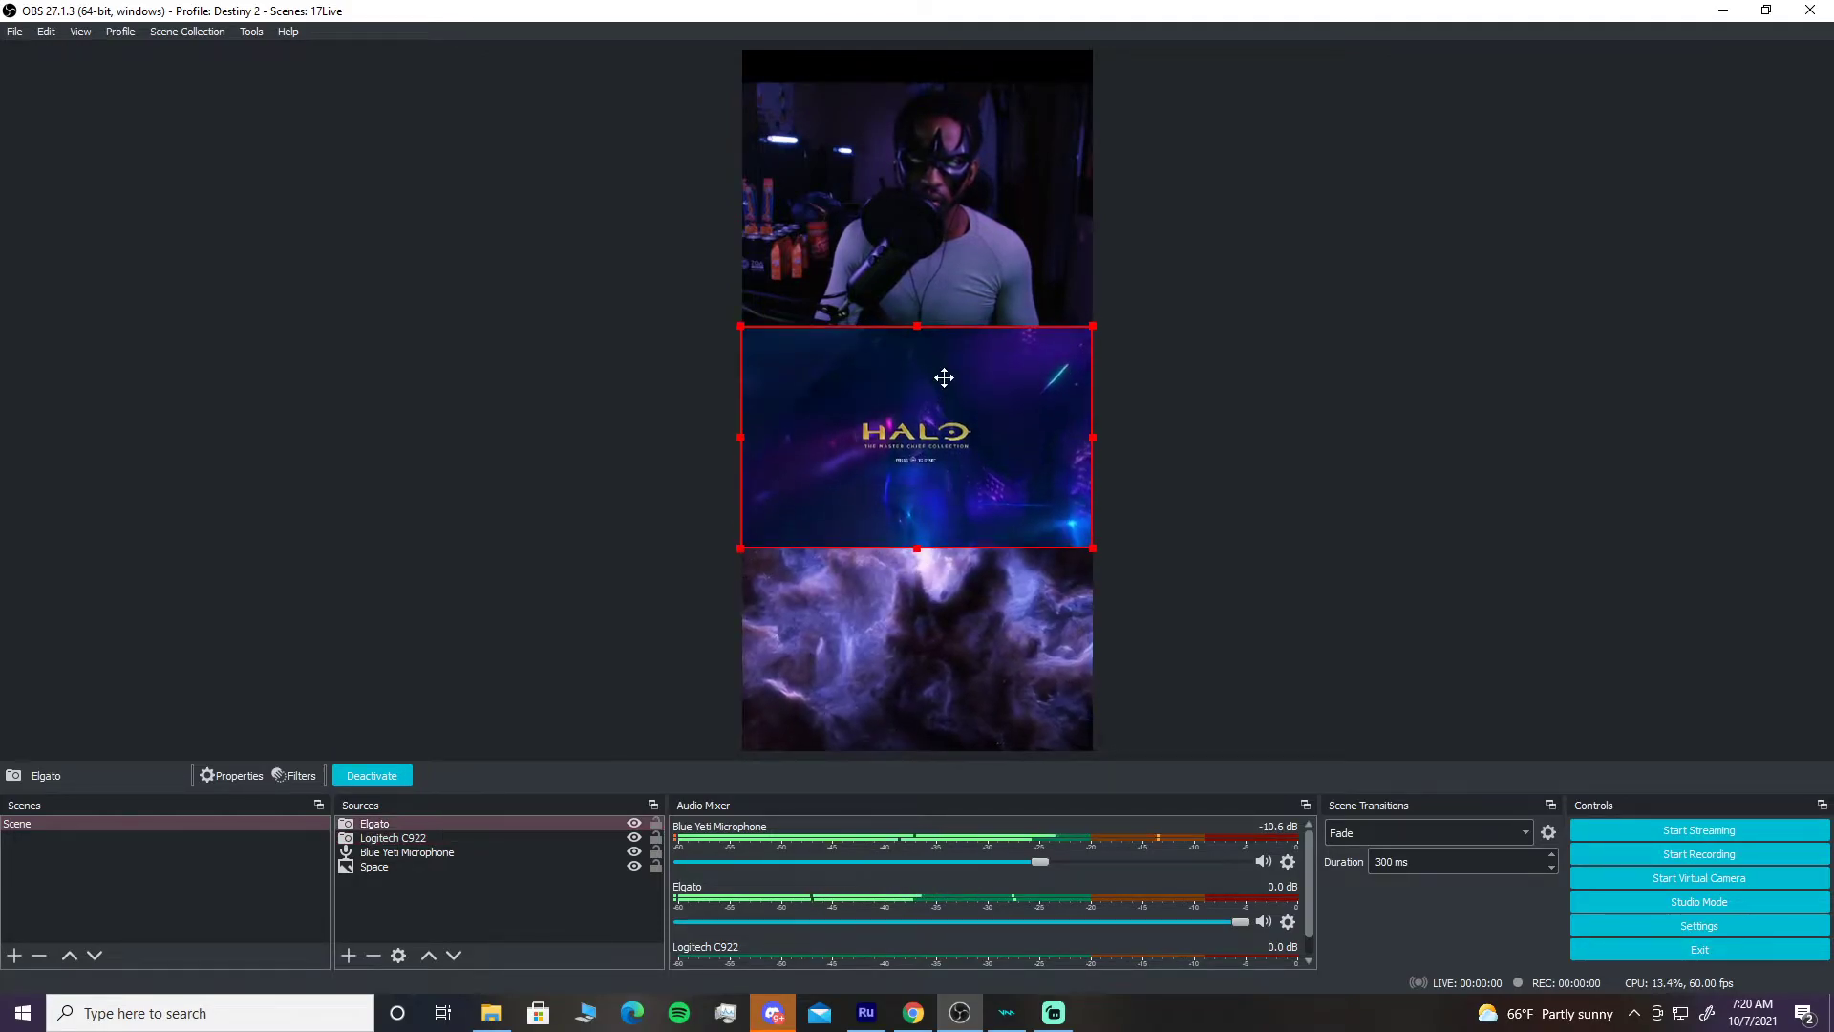
mouse_move(944, 378)
left_mouse_down()
mouse_move(945, 421)
mouse_move(949, 398)
left_mouse_up()
left_click(1303, 356)
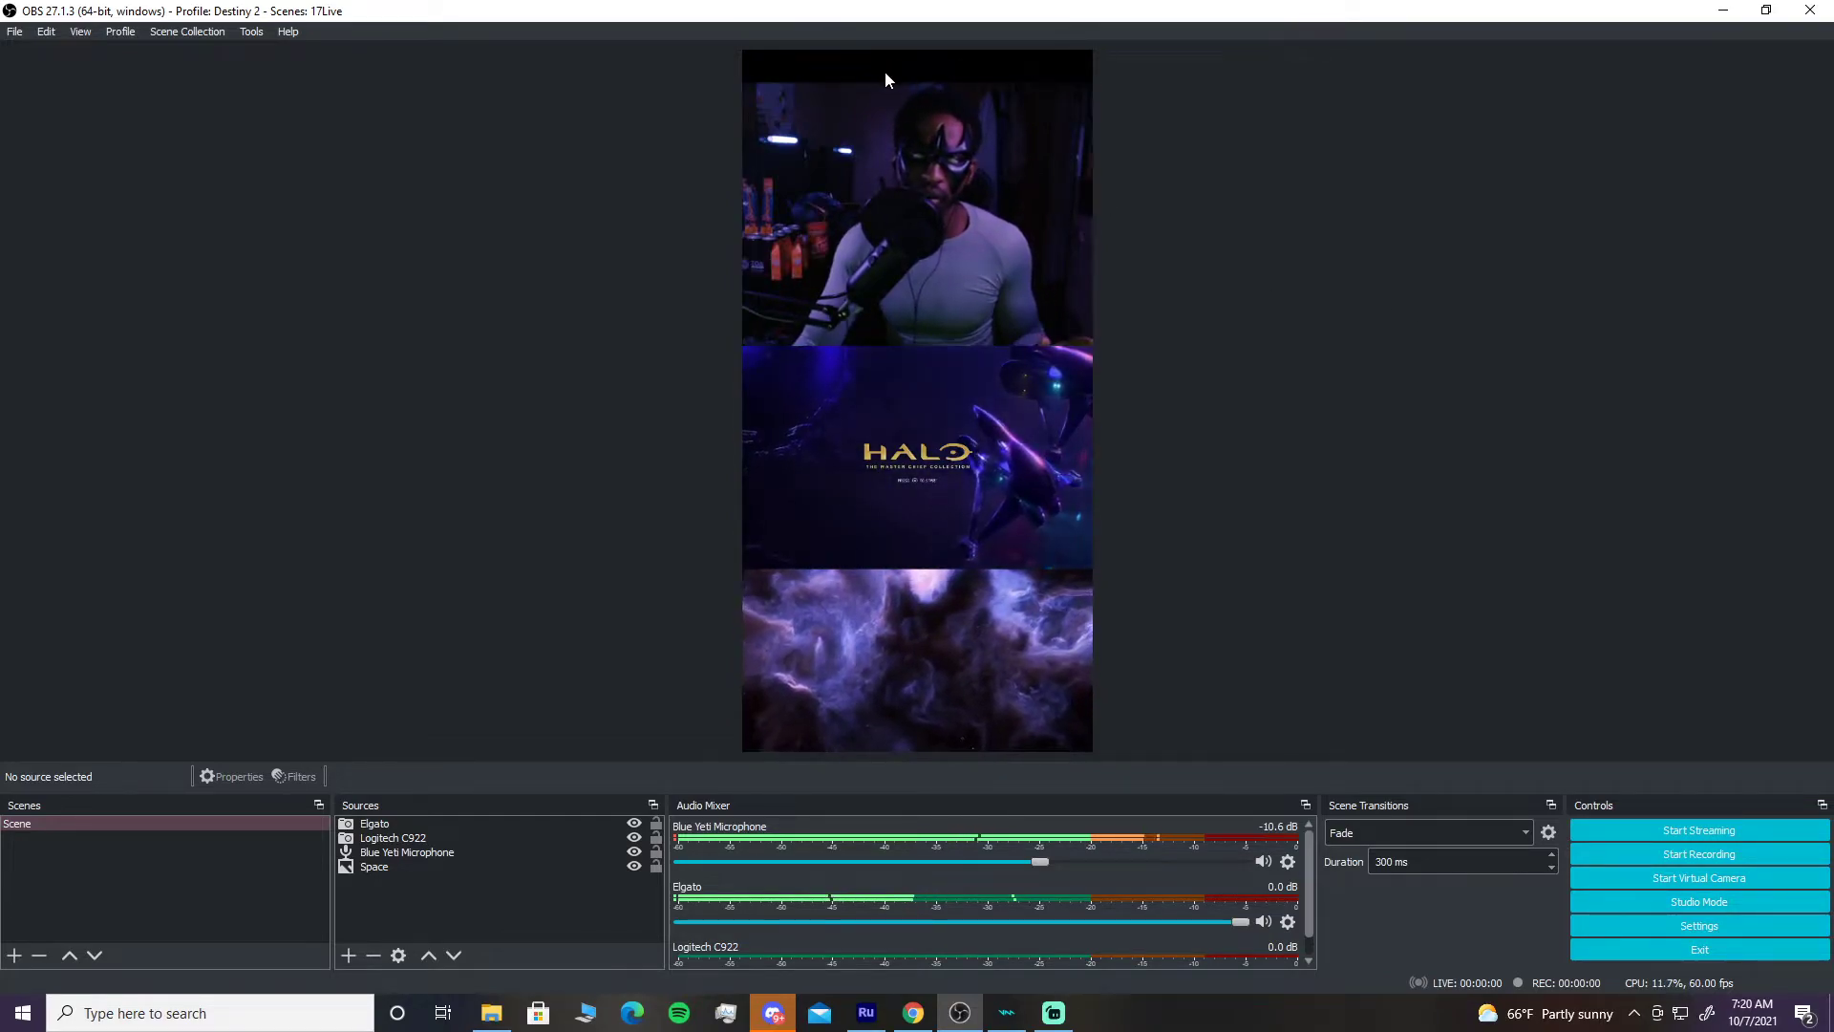
- Copy and paste the Space source to create a duplicate, Space 2
left_click(358, 865)
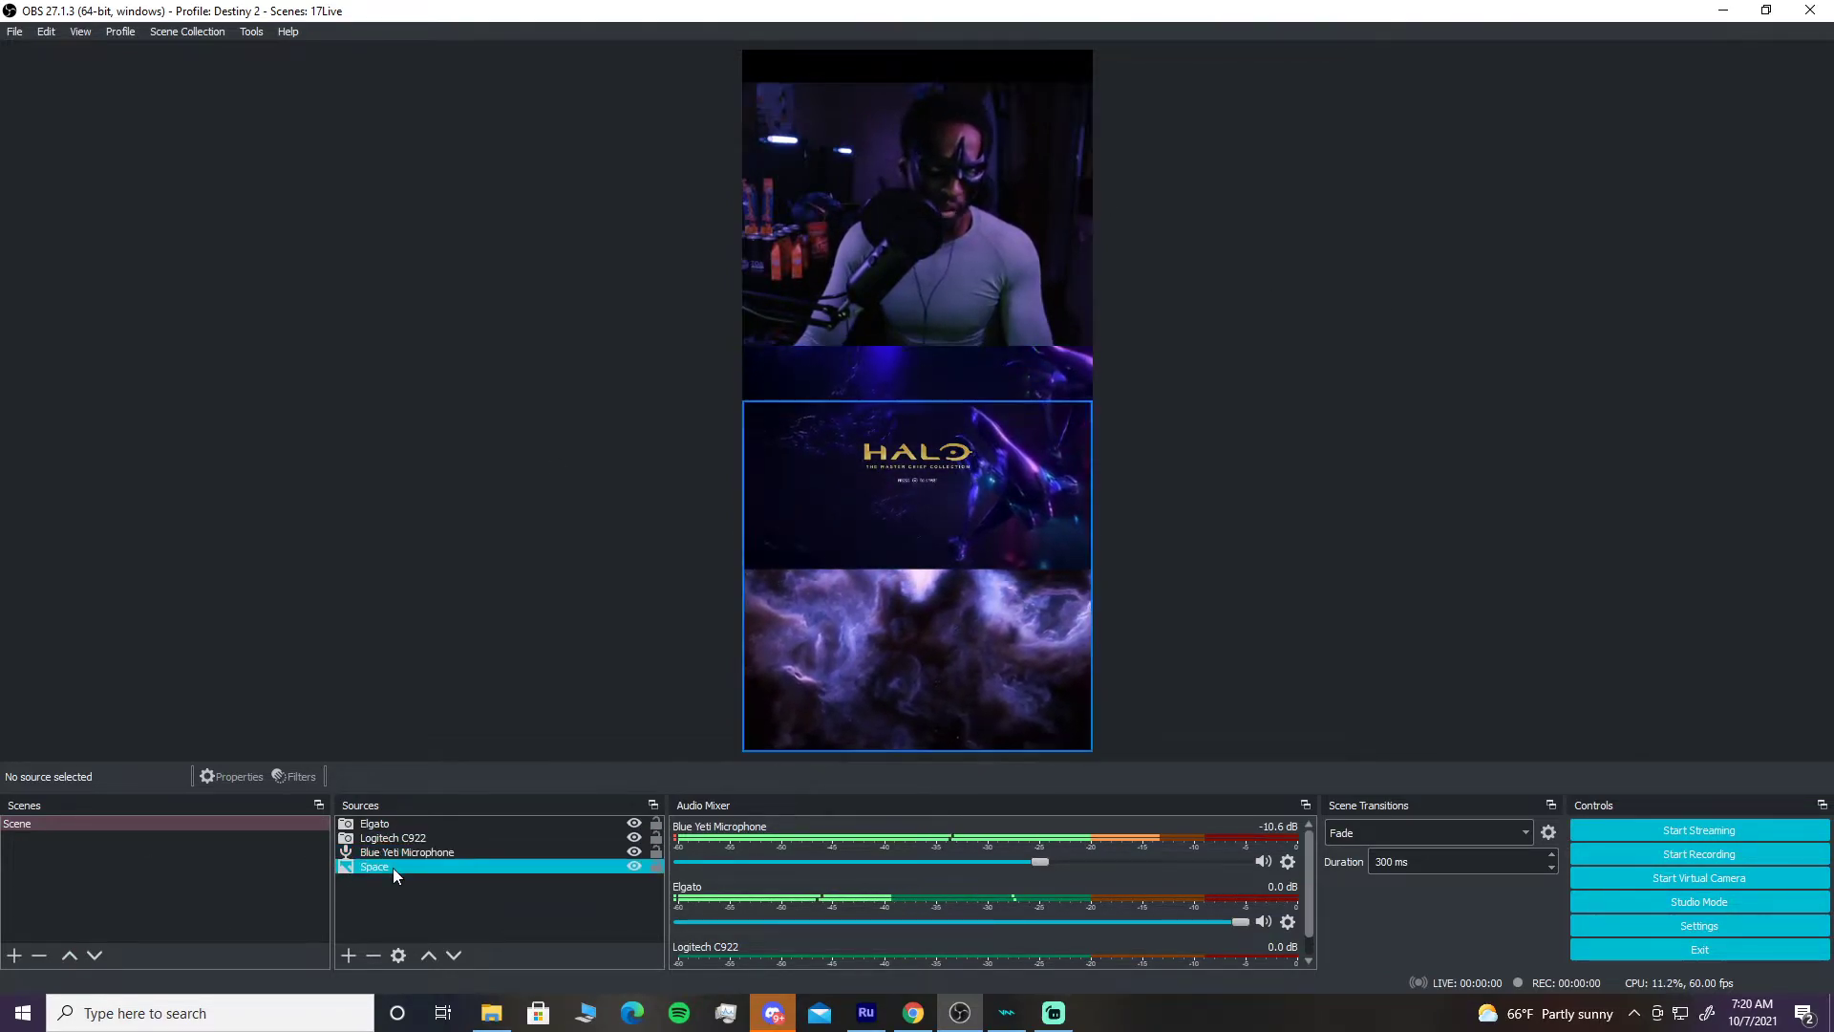
left_click(374, 824)
left_click(374, 852)
left_click(371, 871)
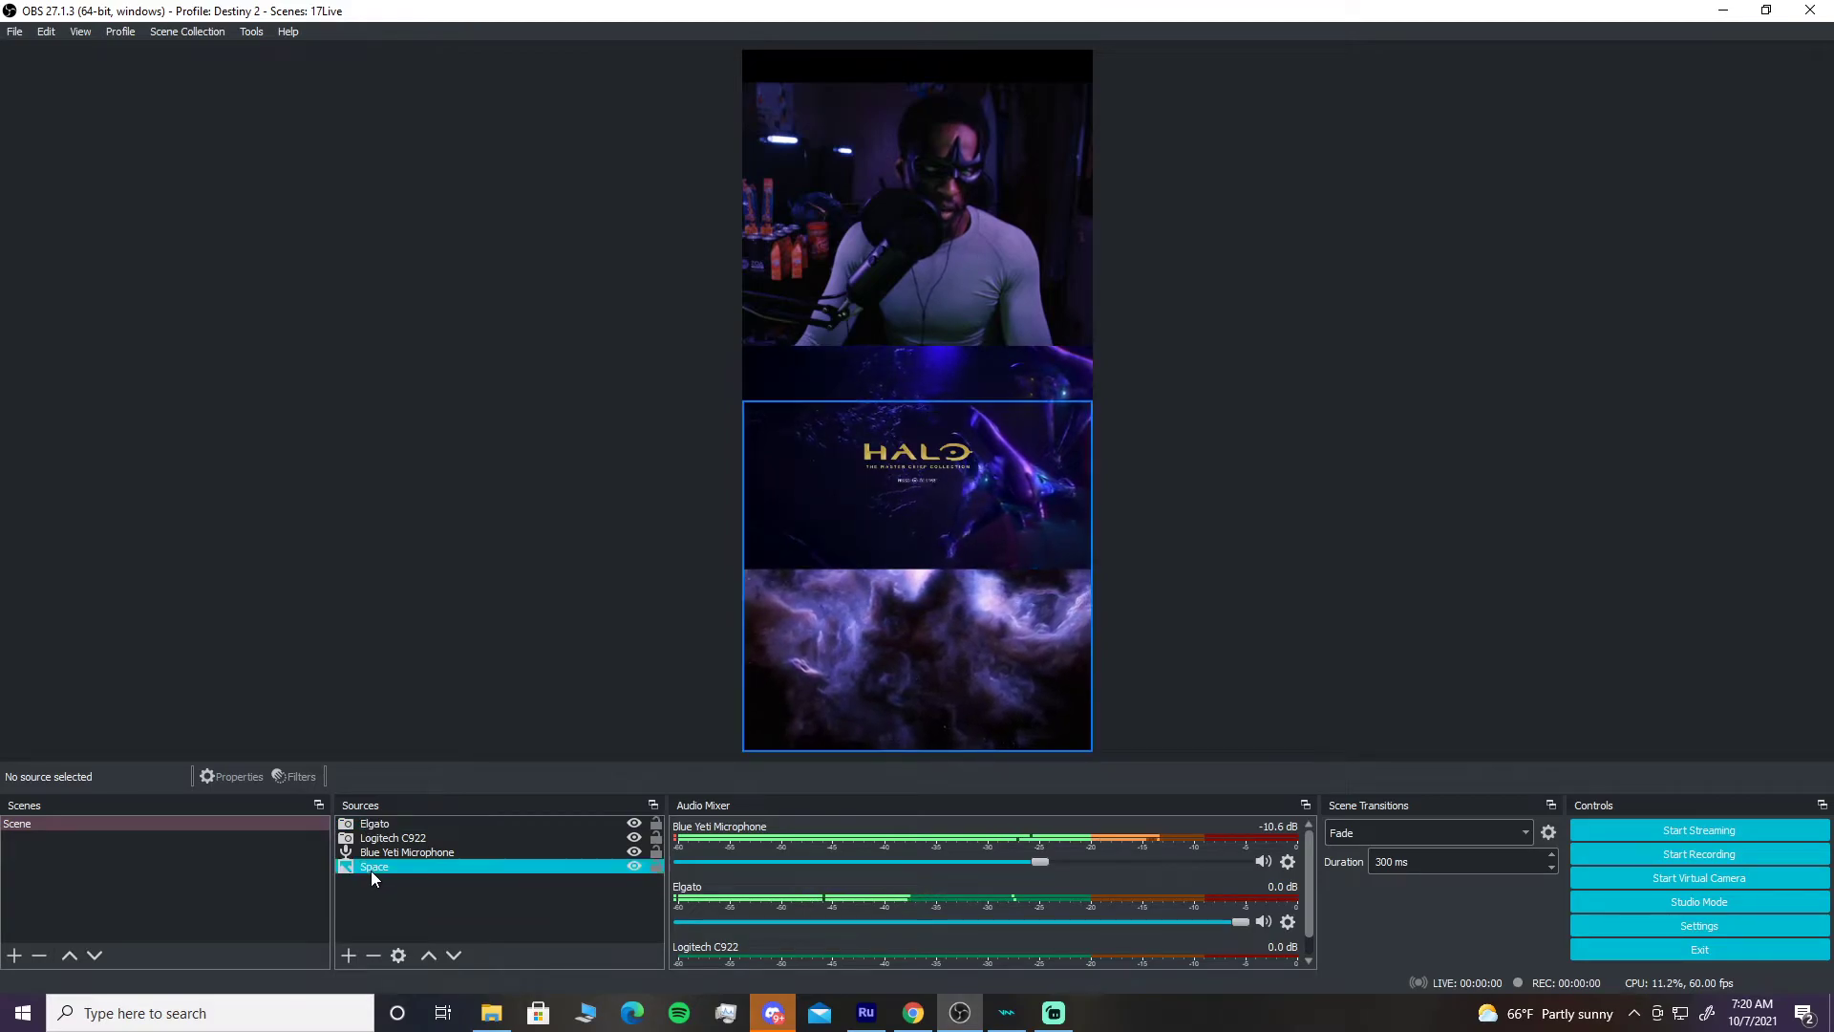
right_click(375, 865)
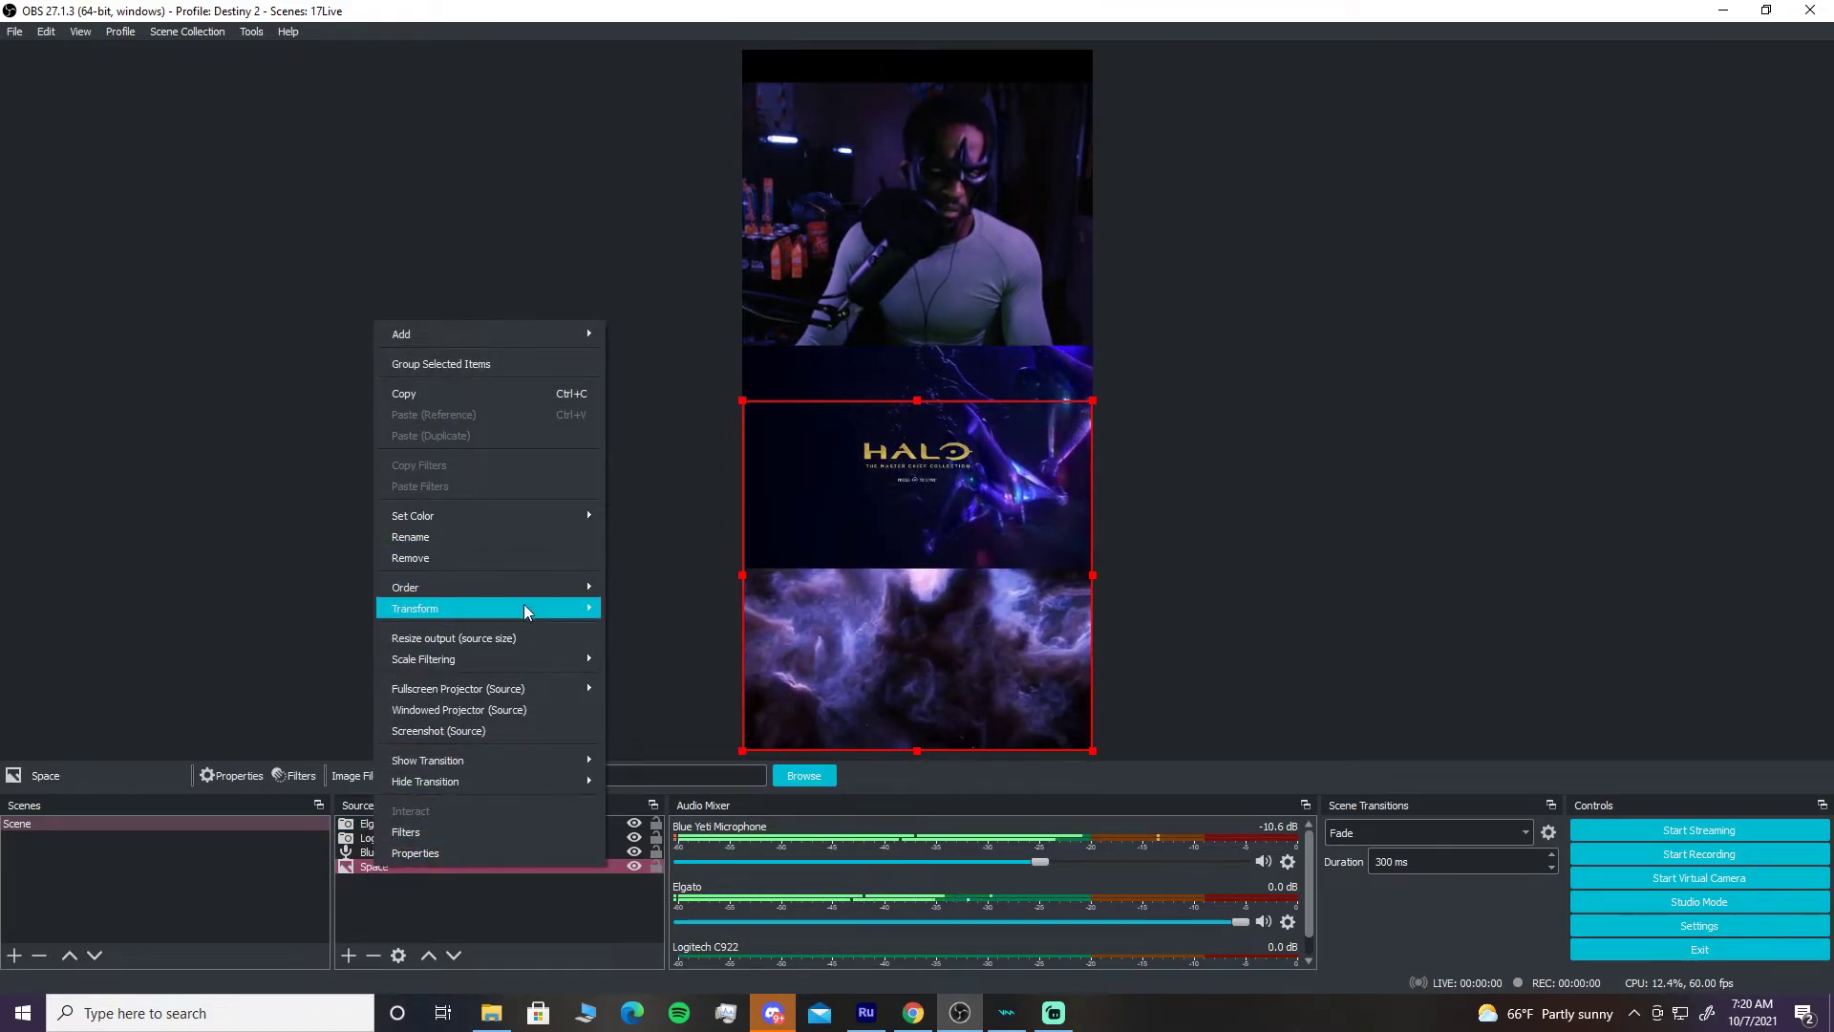
left_click(512, 392)
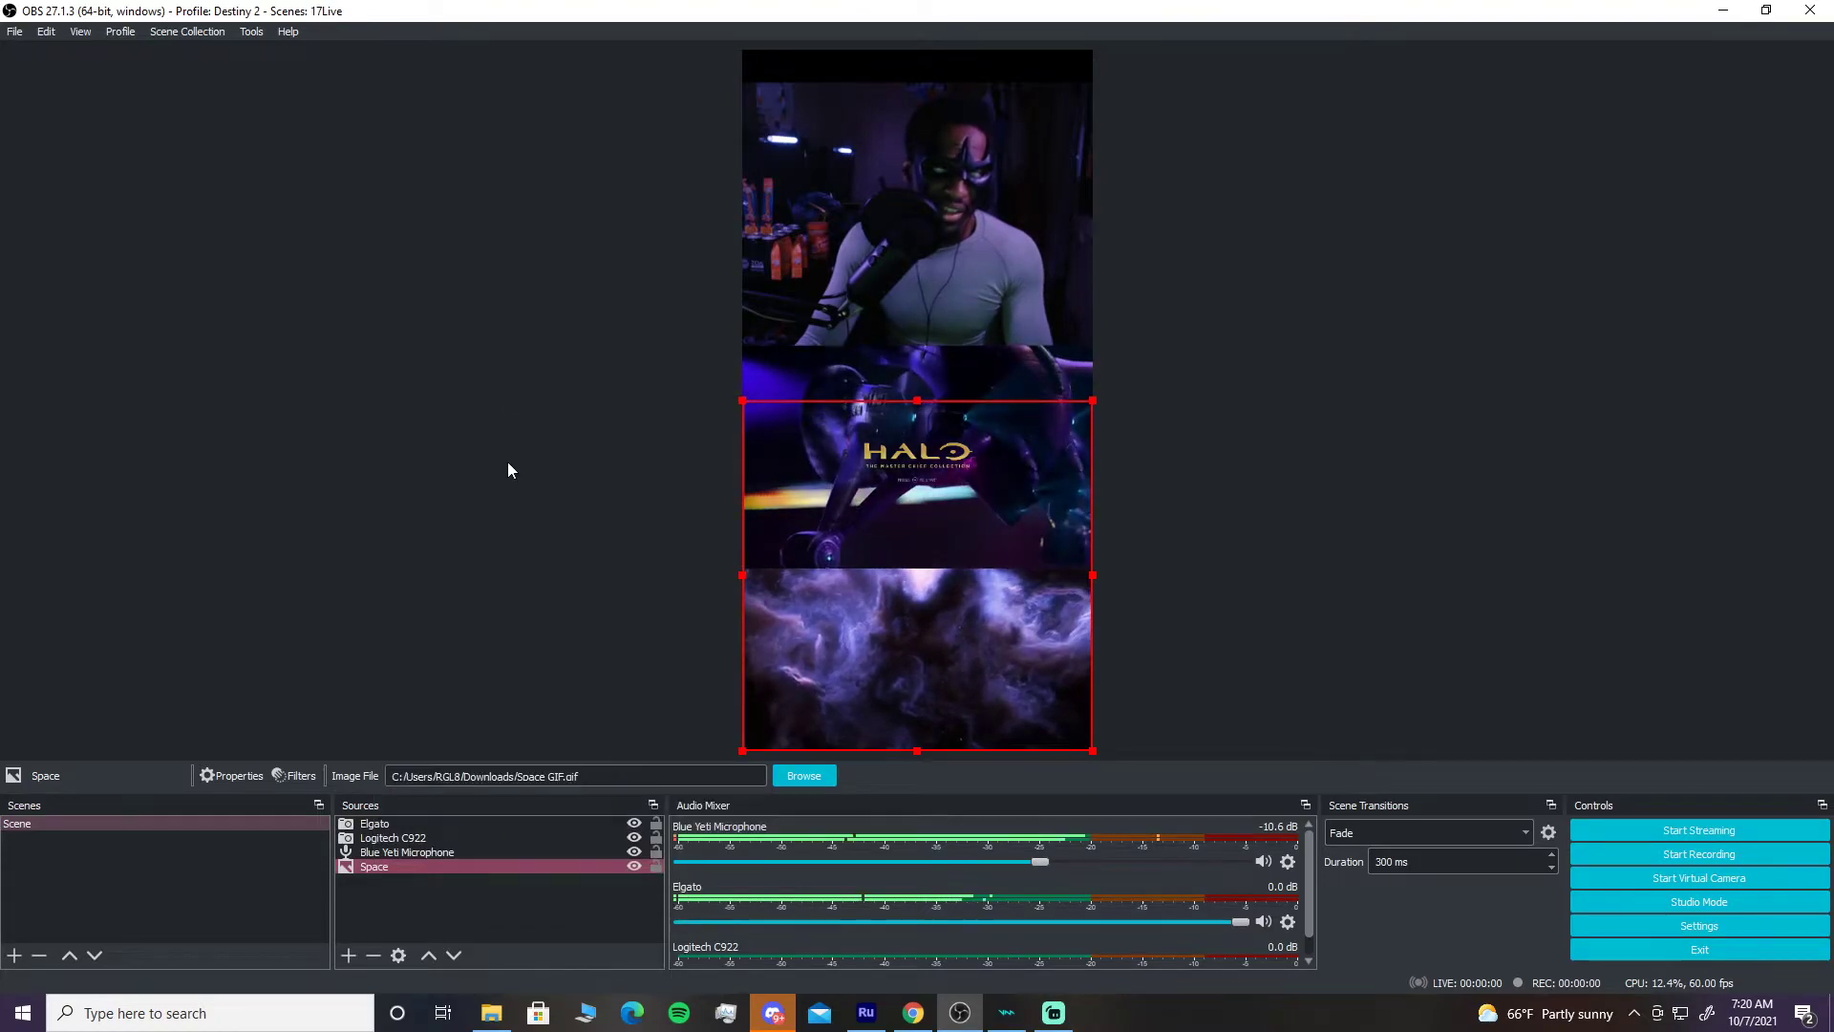
right_click(462, 907)
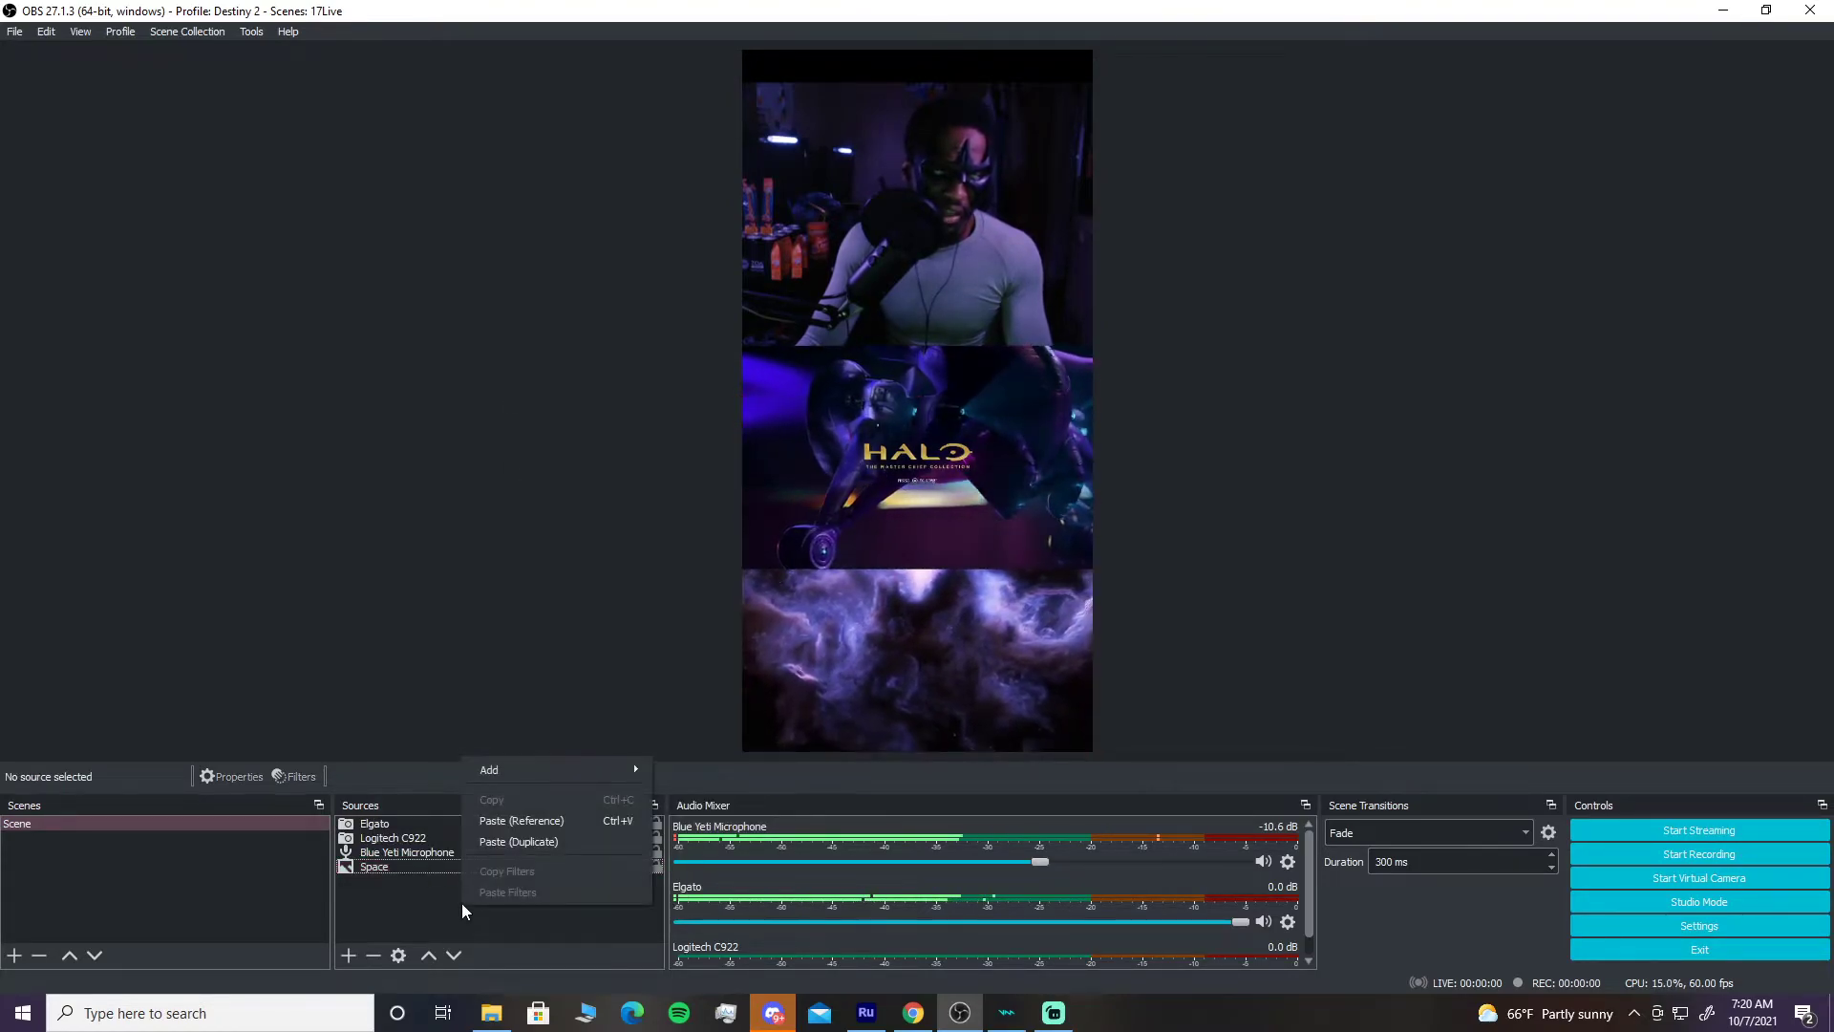
left_click(547, 842)
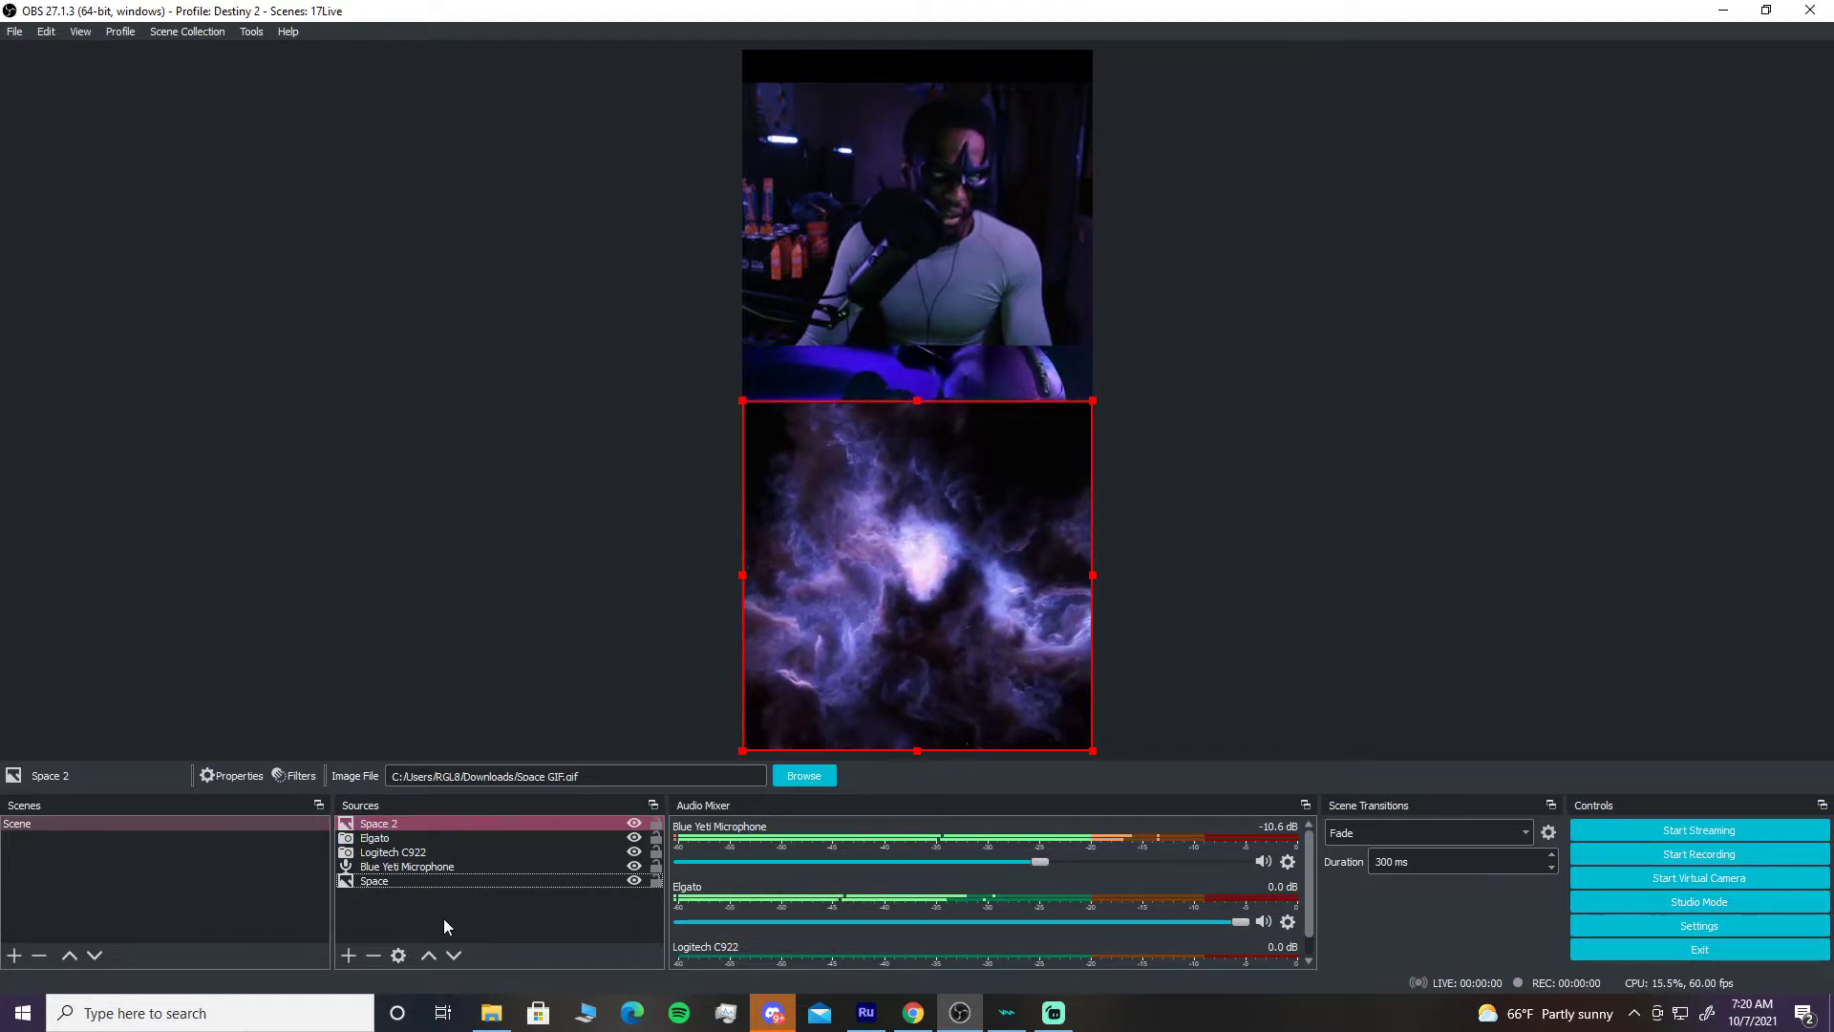
- Send Space 2 to the back of the source order and slide it up behind the webcam
left_click(445, 823)
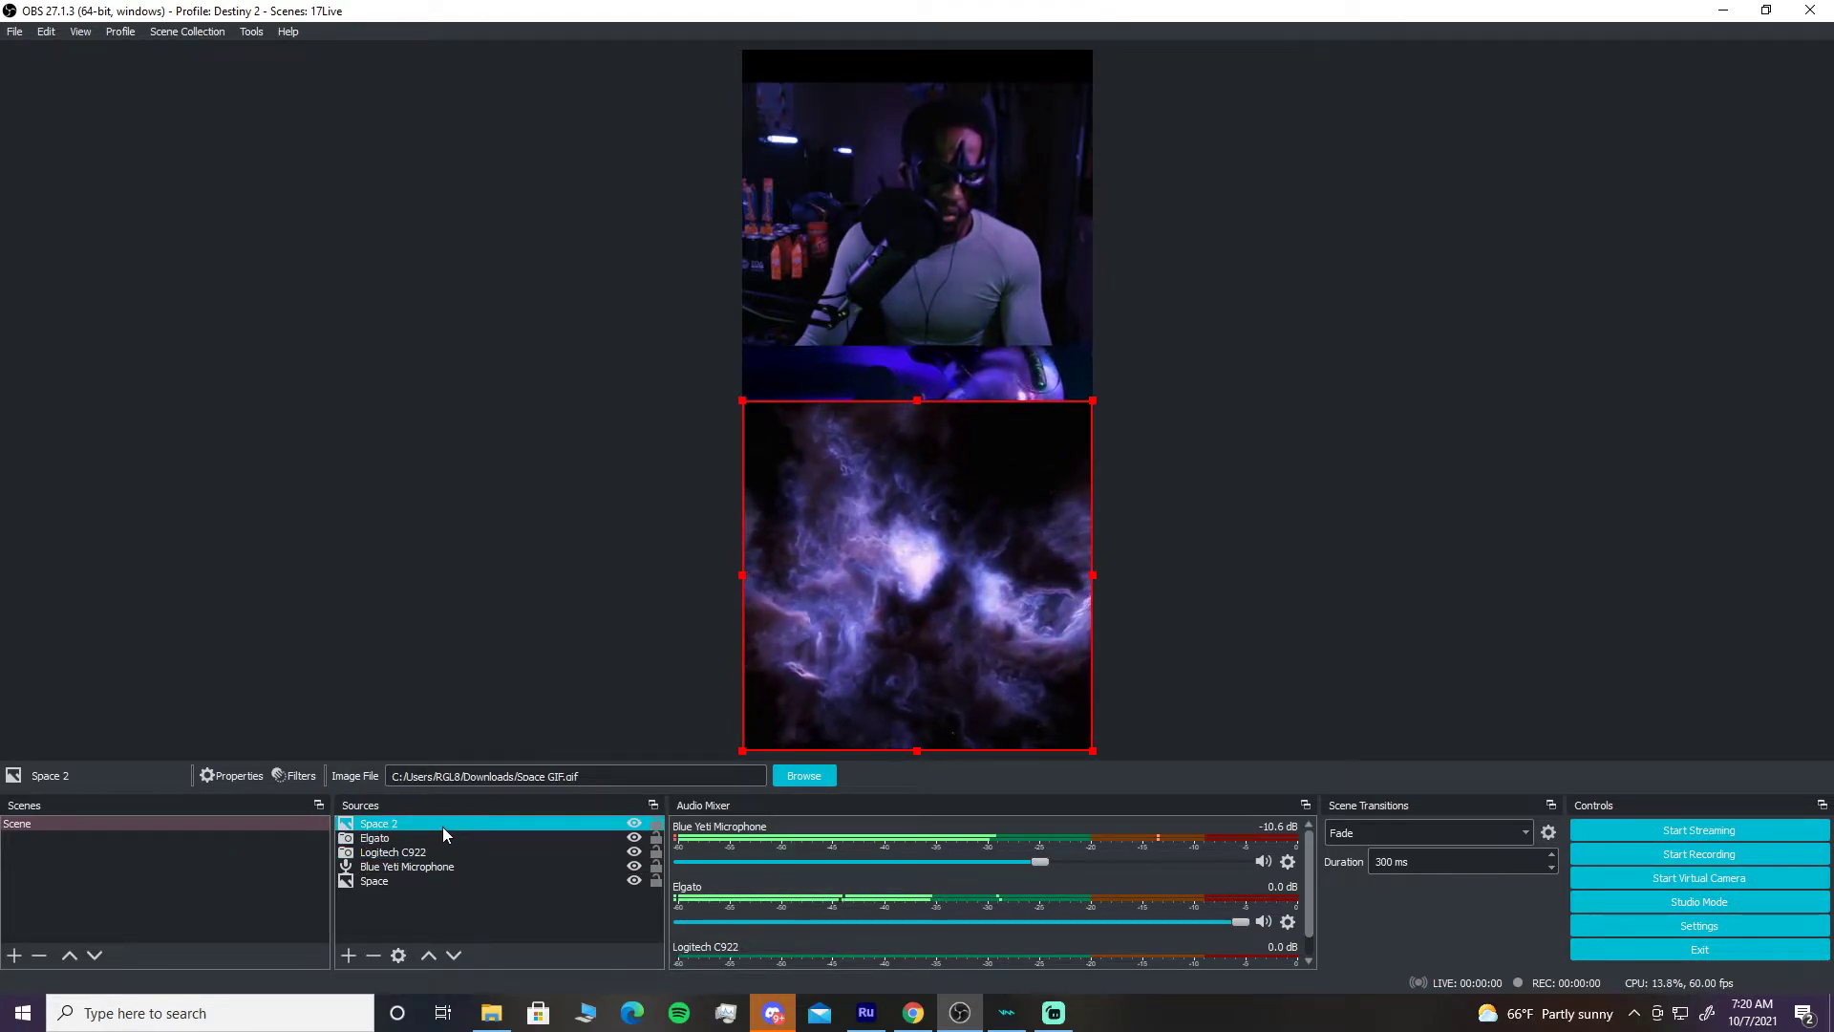
left_click_drag(444, 828, 442, 884)
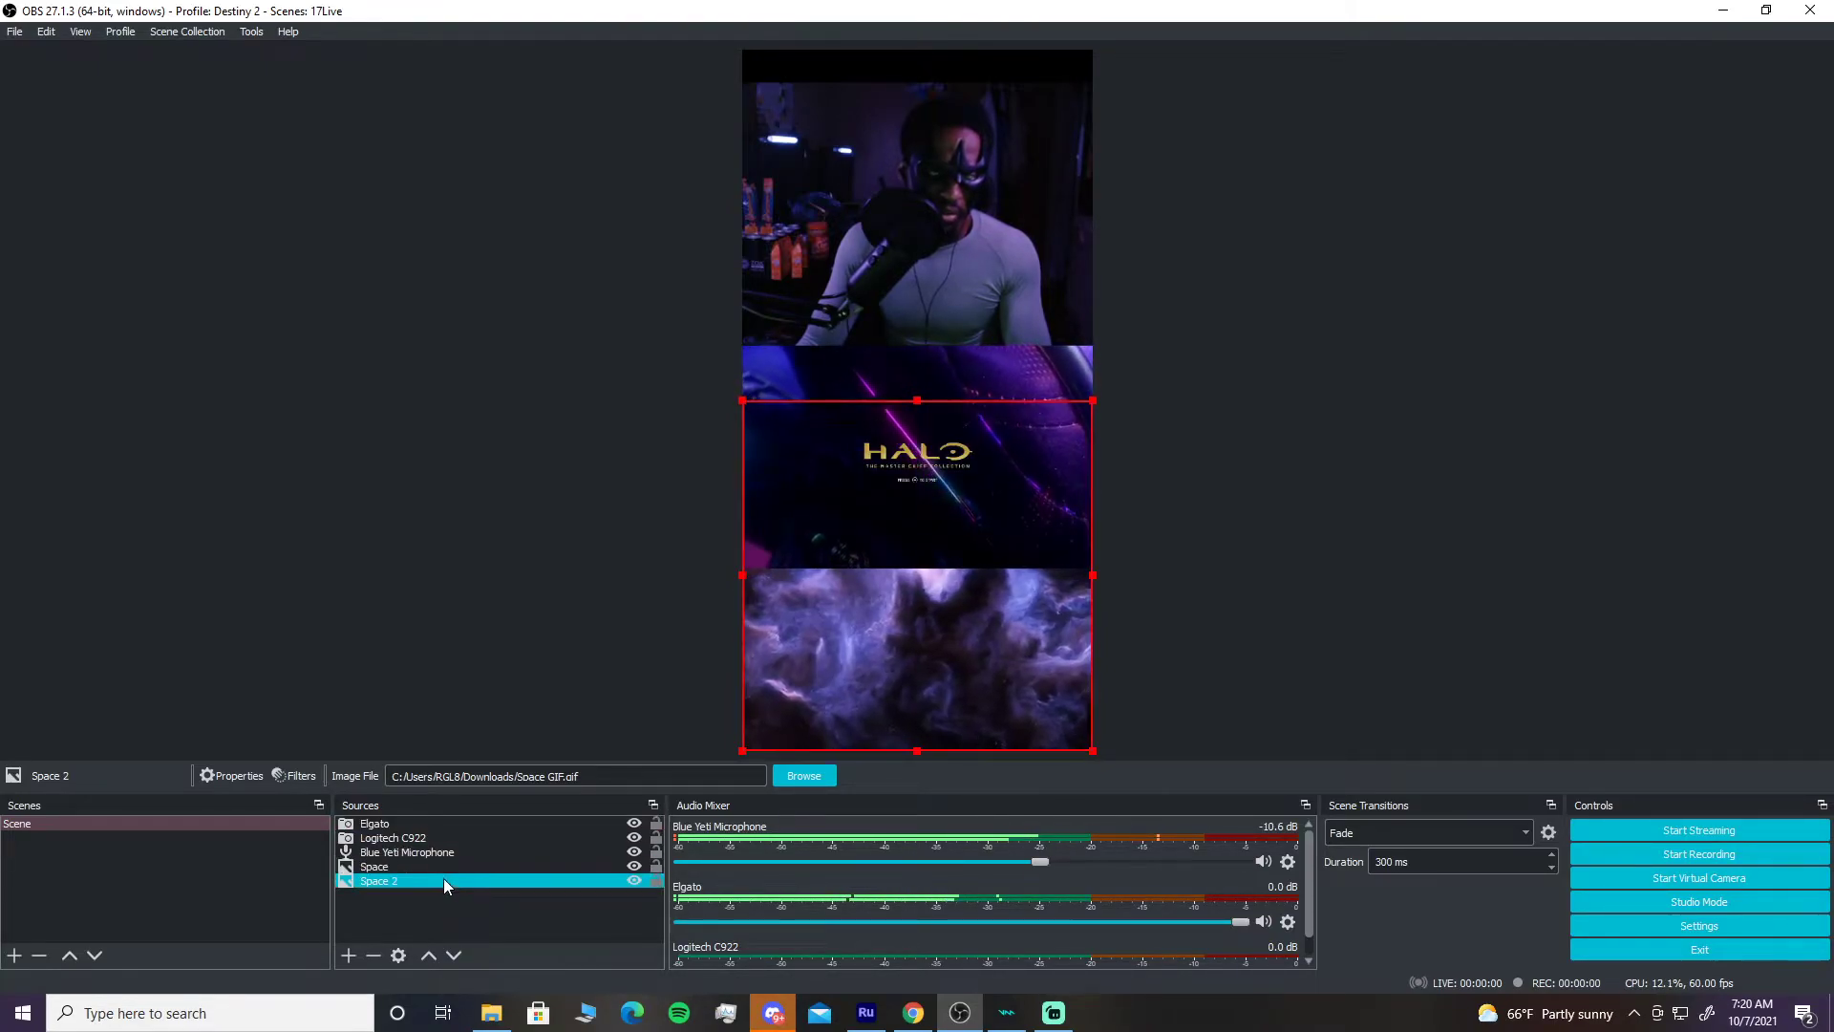
left_click(983, 455)
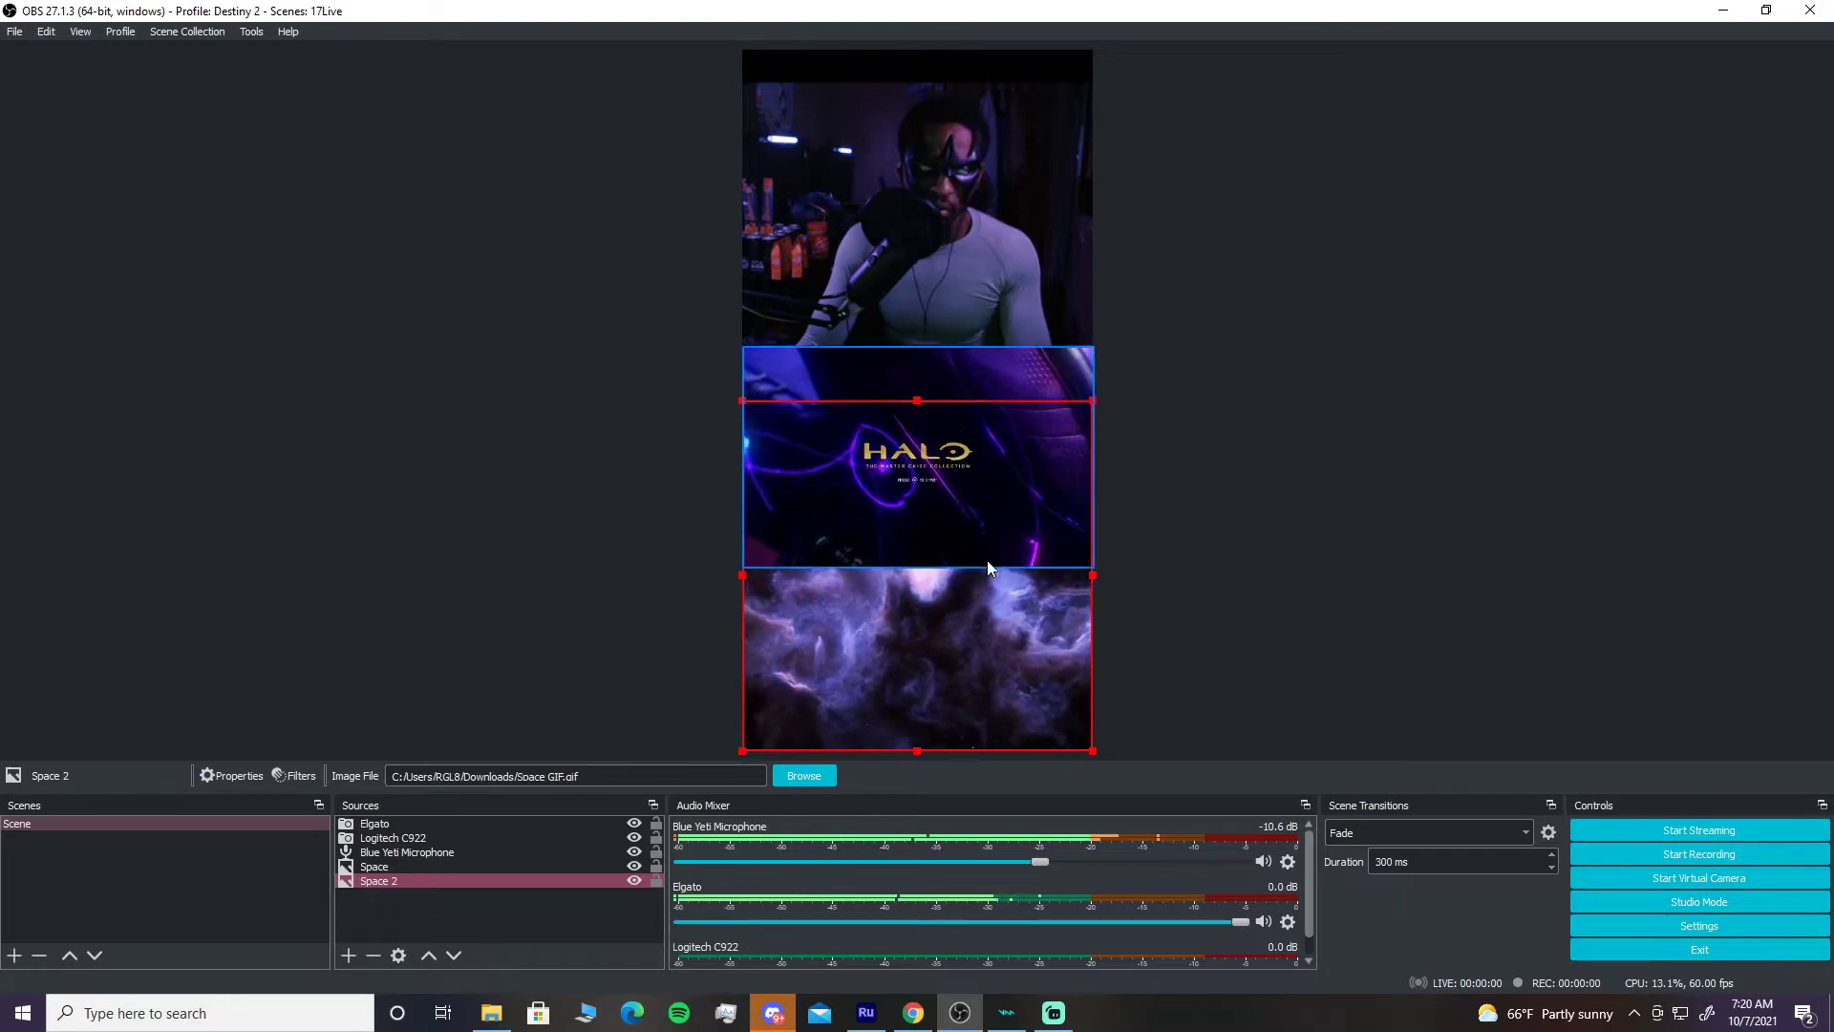
left_click_drag(1031, 649, 1036, 304)
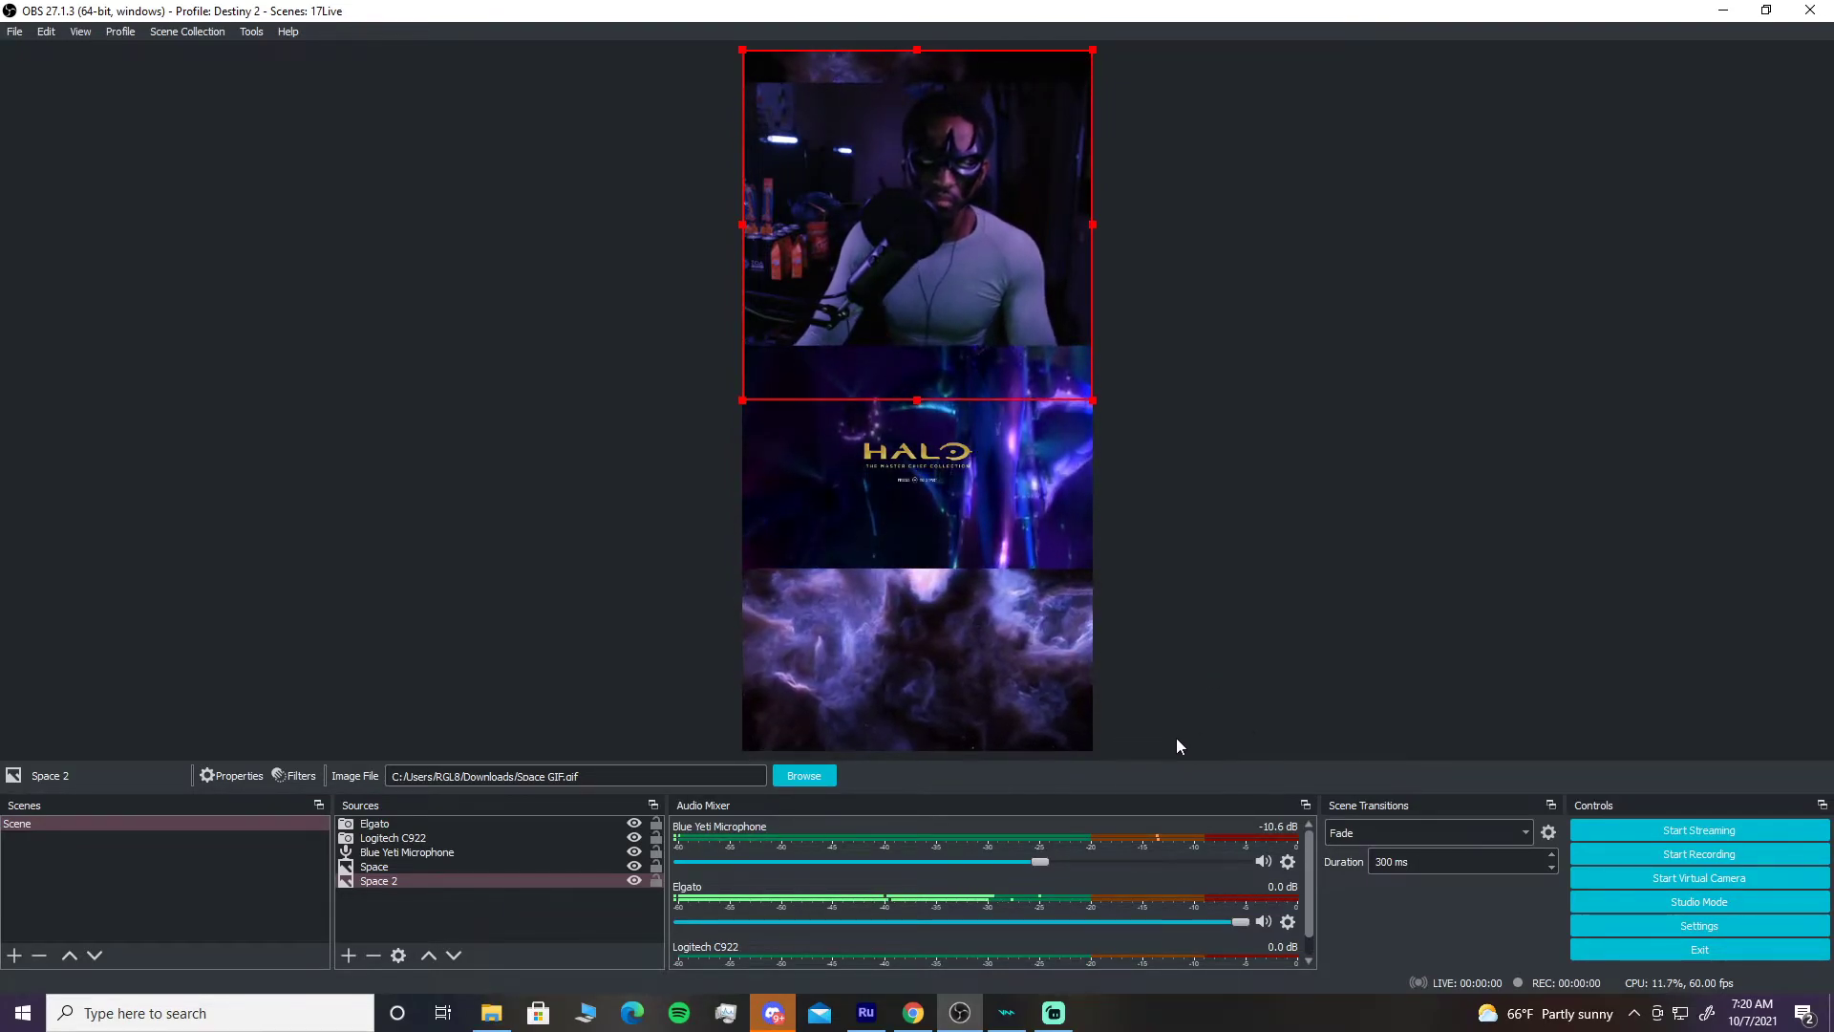
left_click(1424, 580)
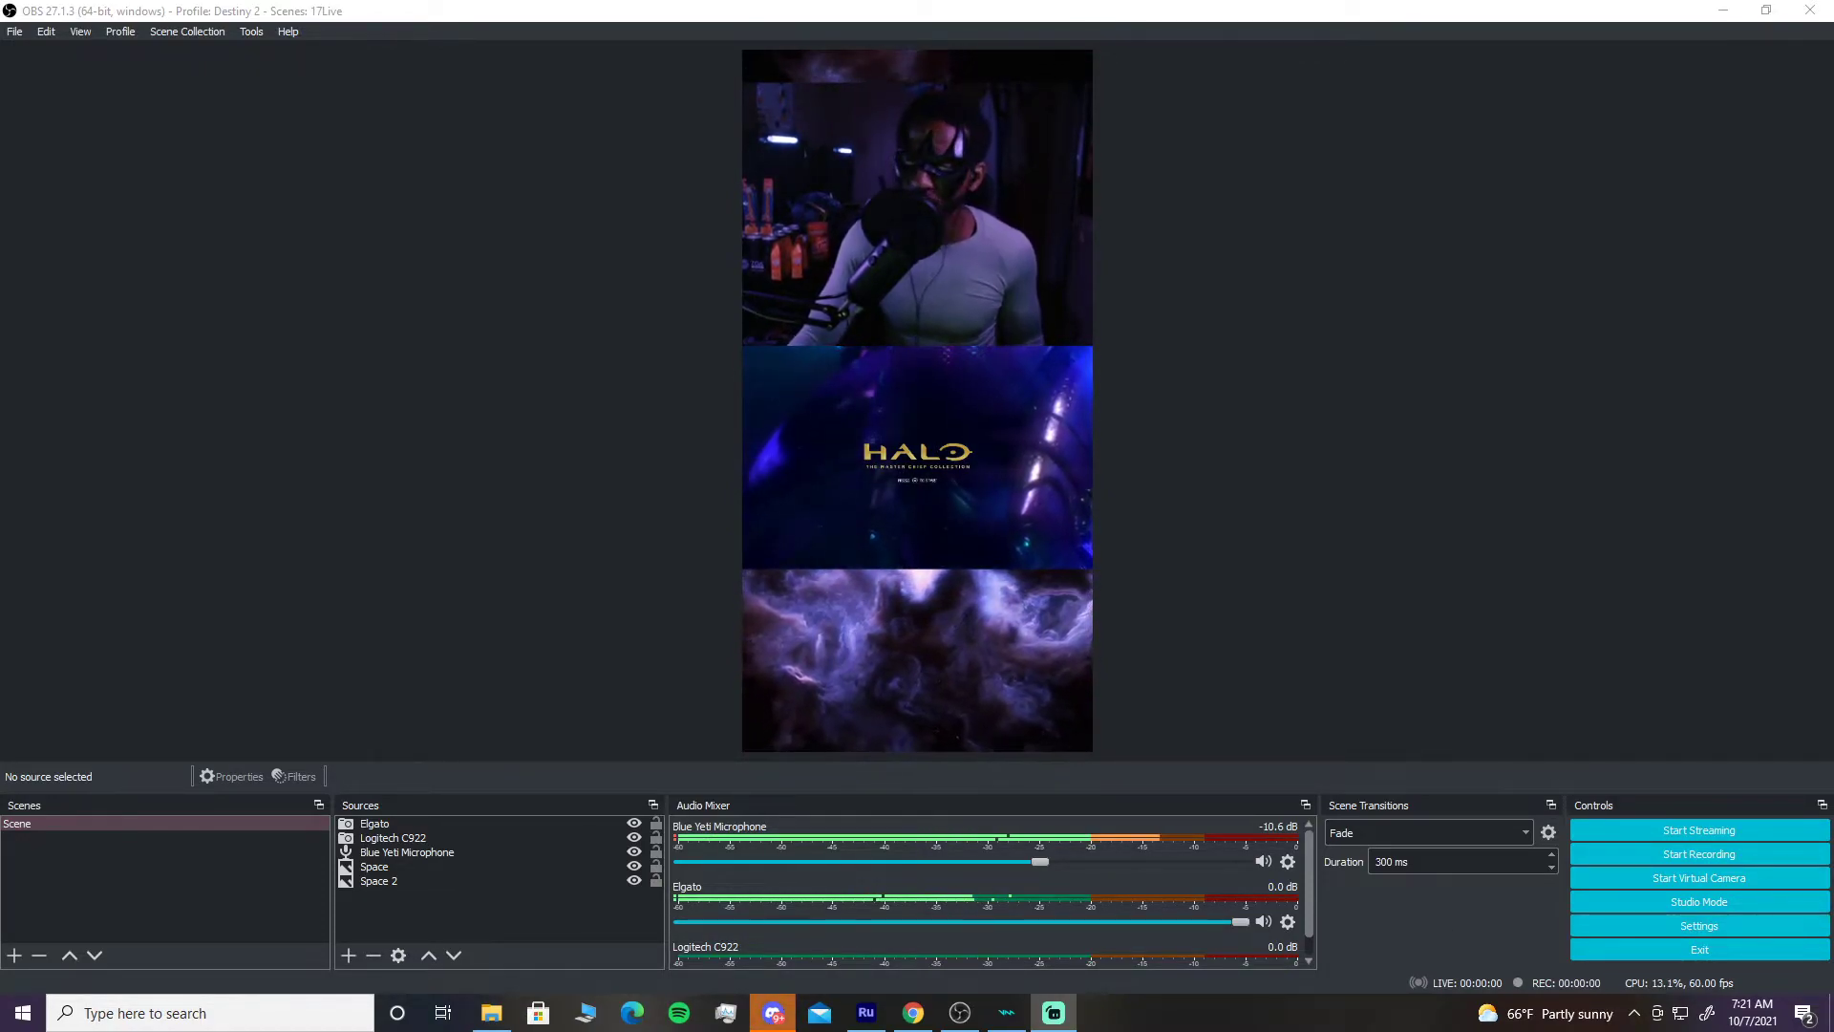
left_click(1659, 927)
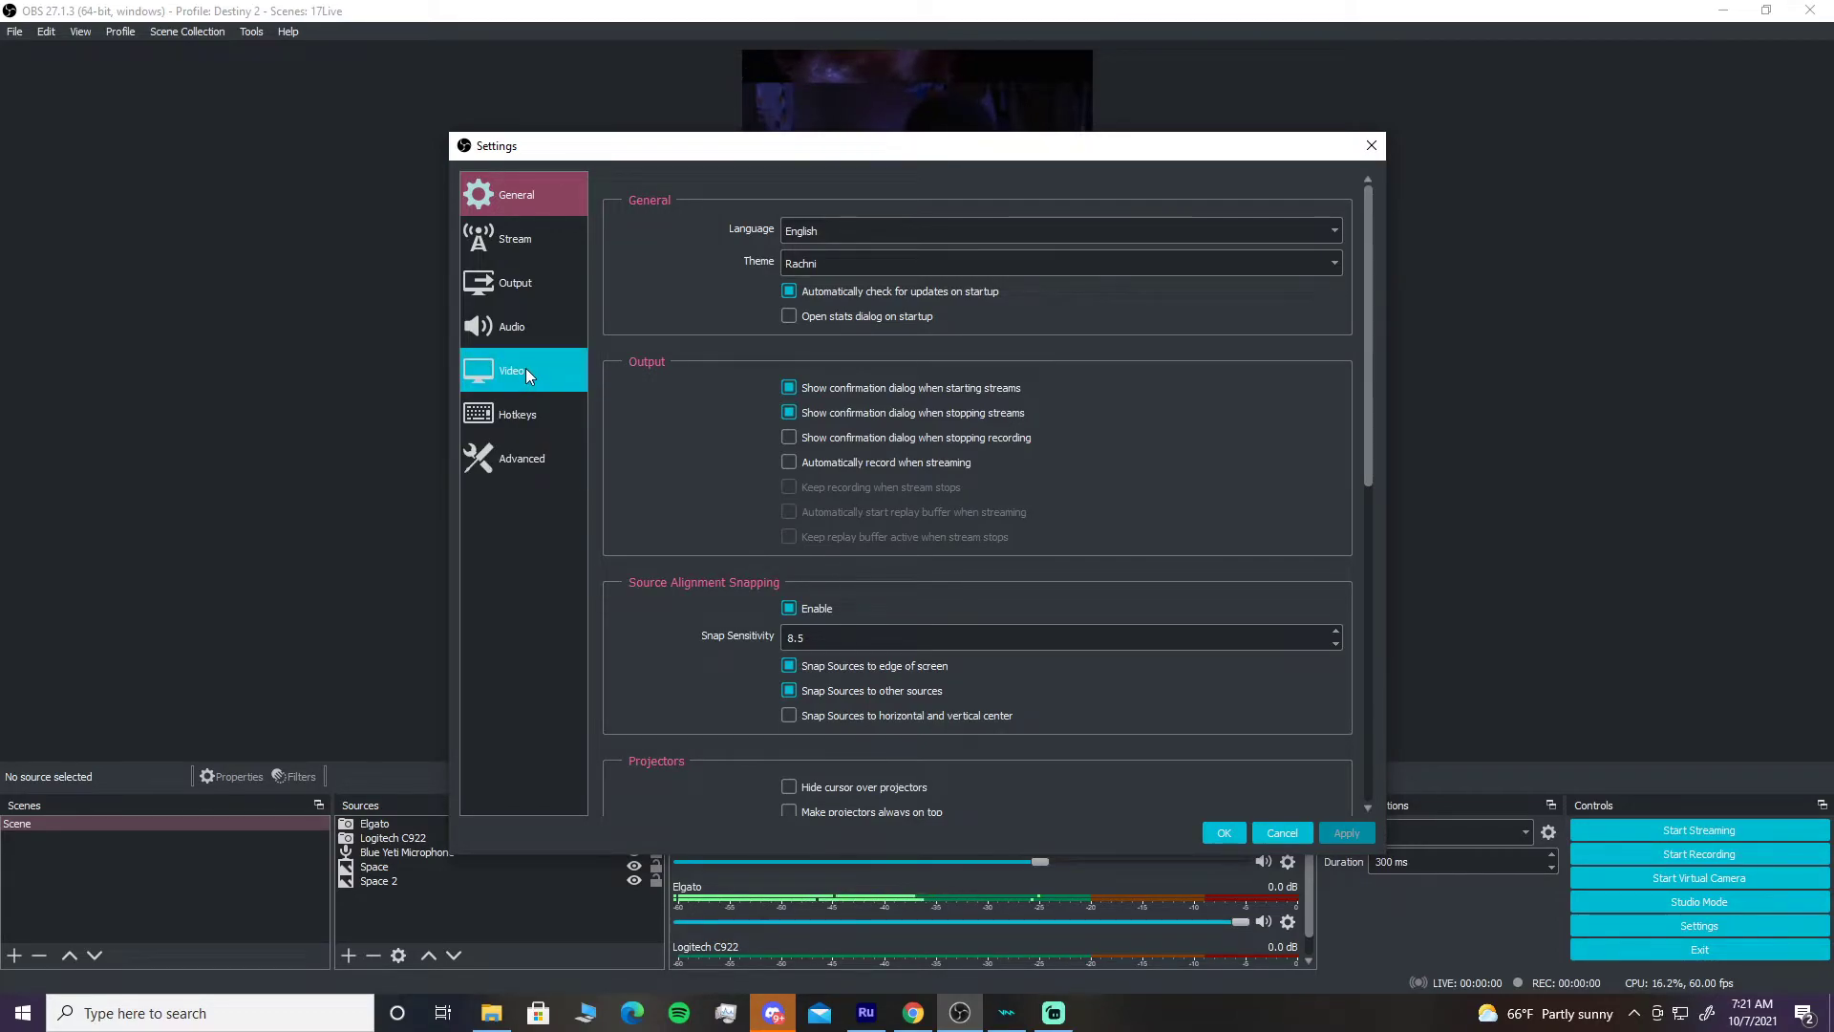
left_click(542, 286)
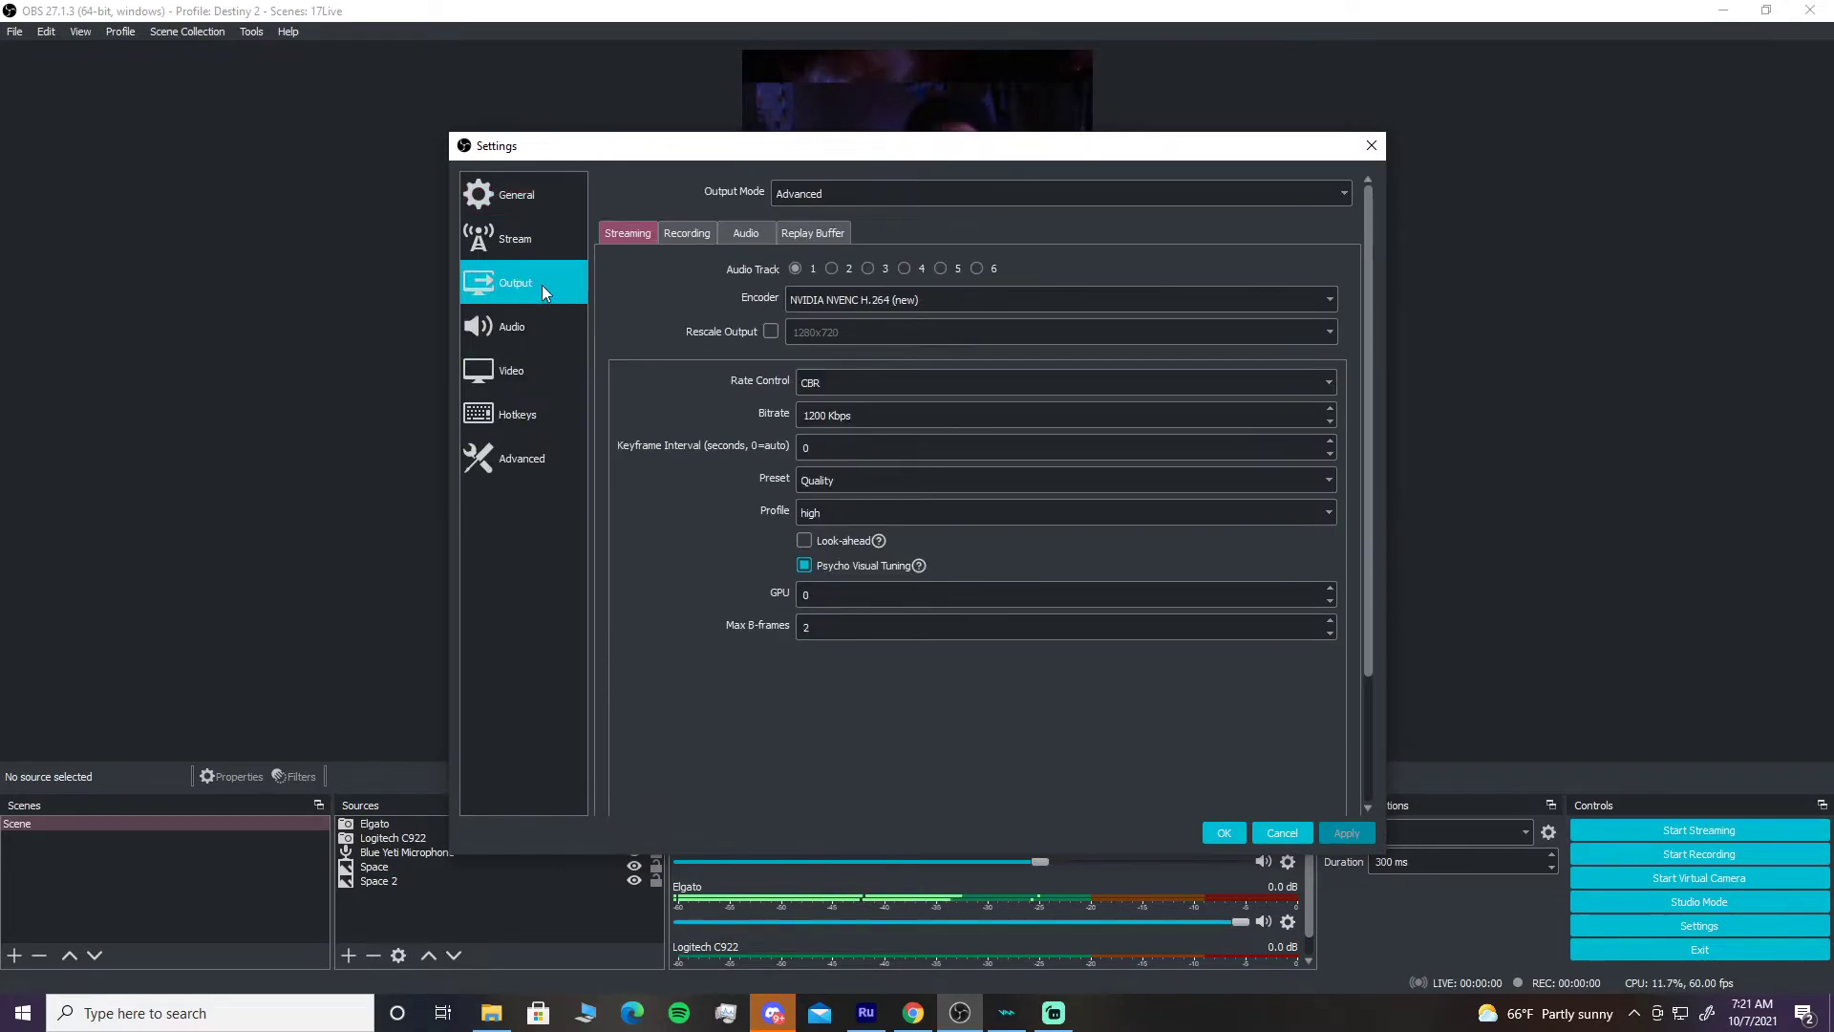
left_click(846, 192)
left_click(847, 210)
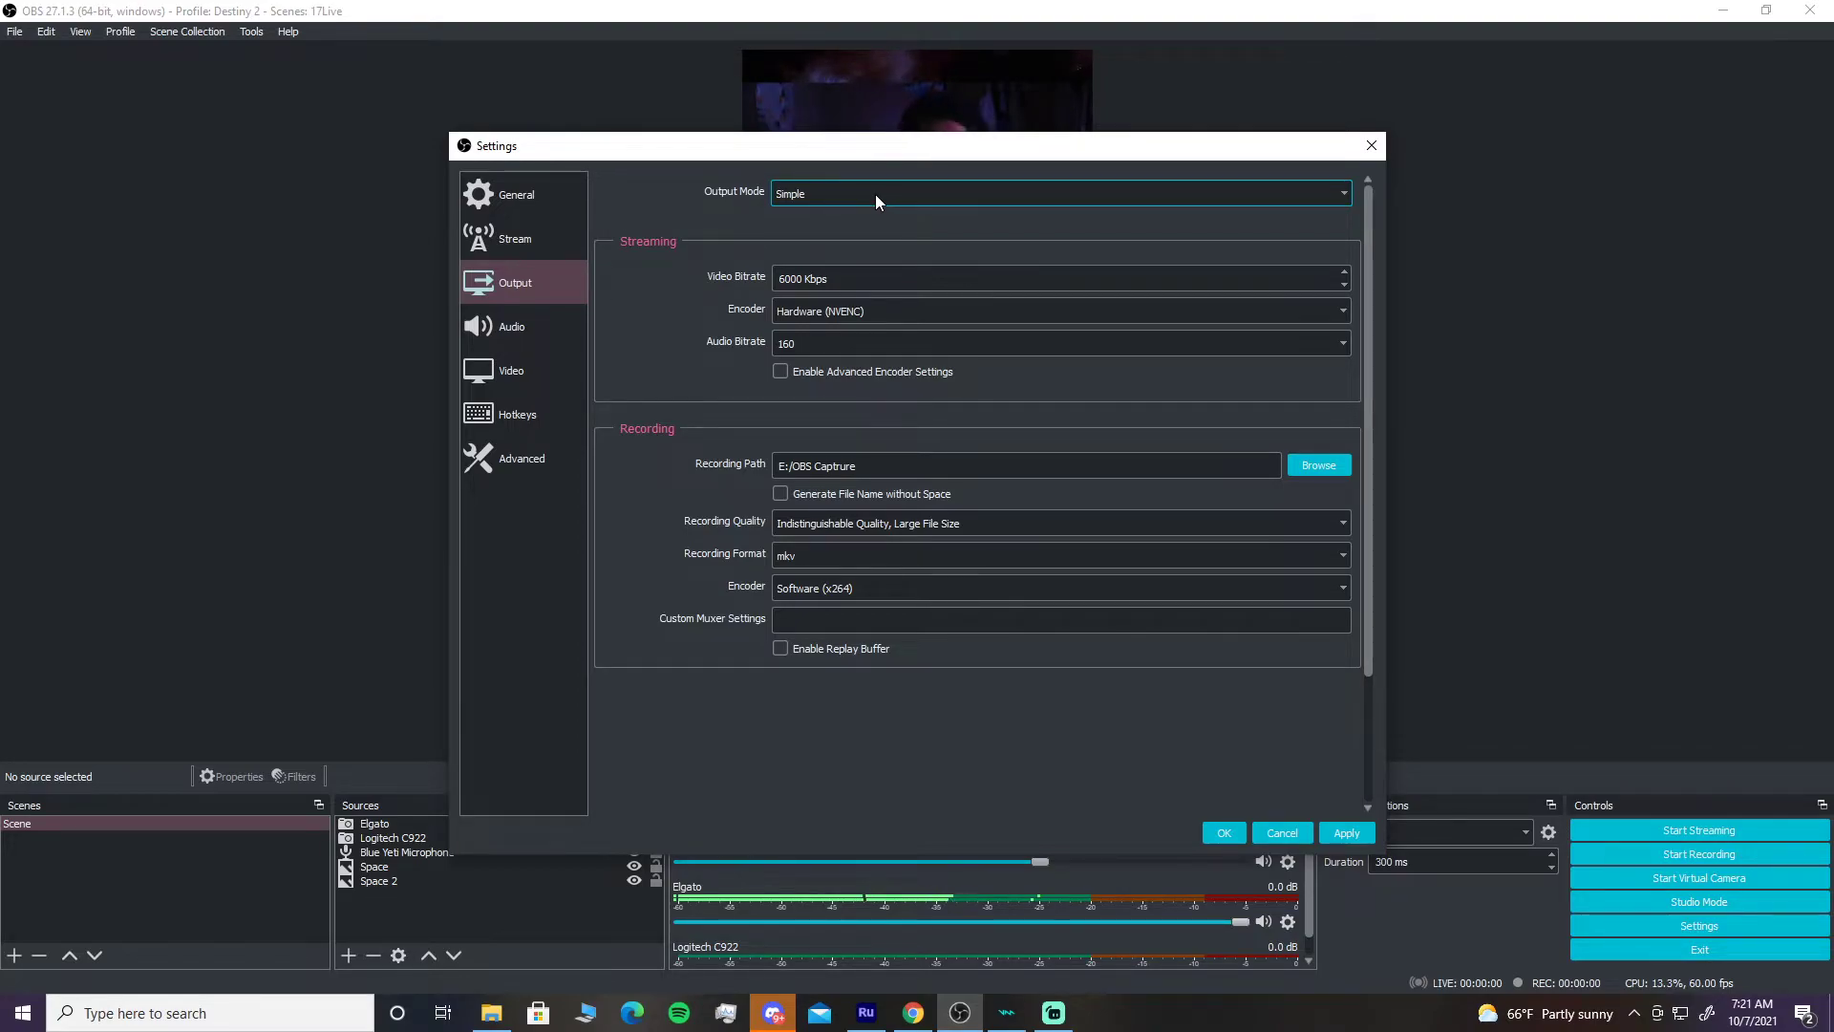
left_click(875, 193)
left_click(868, 224)
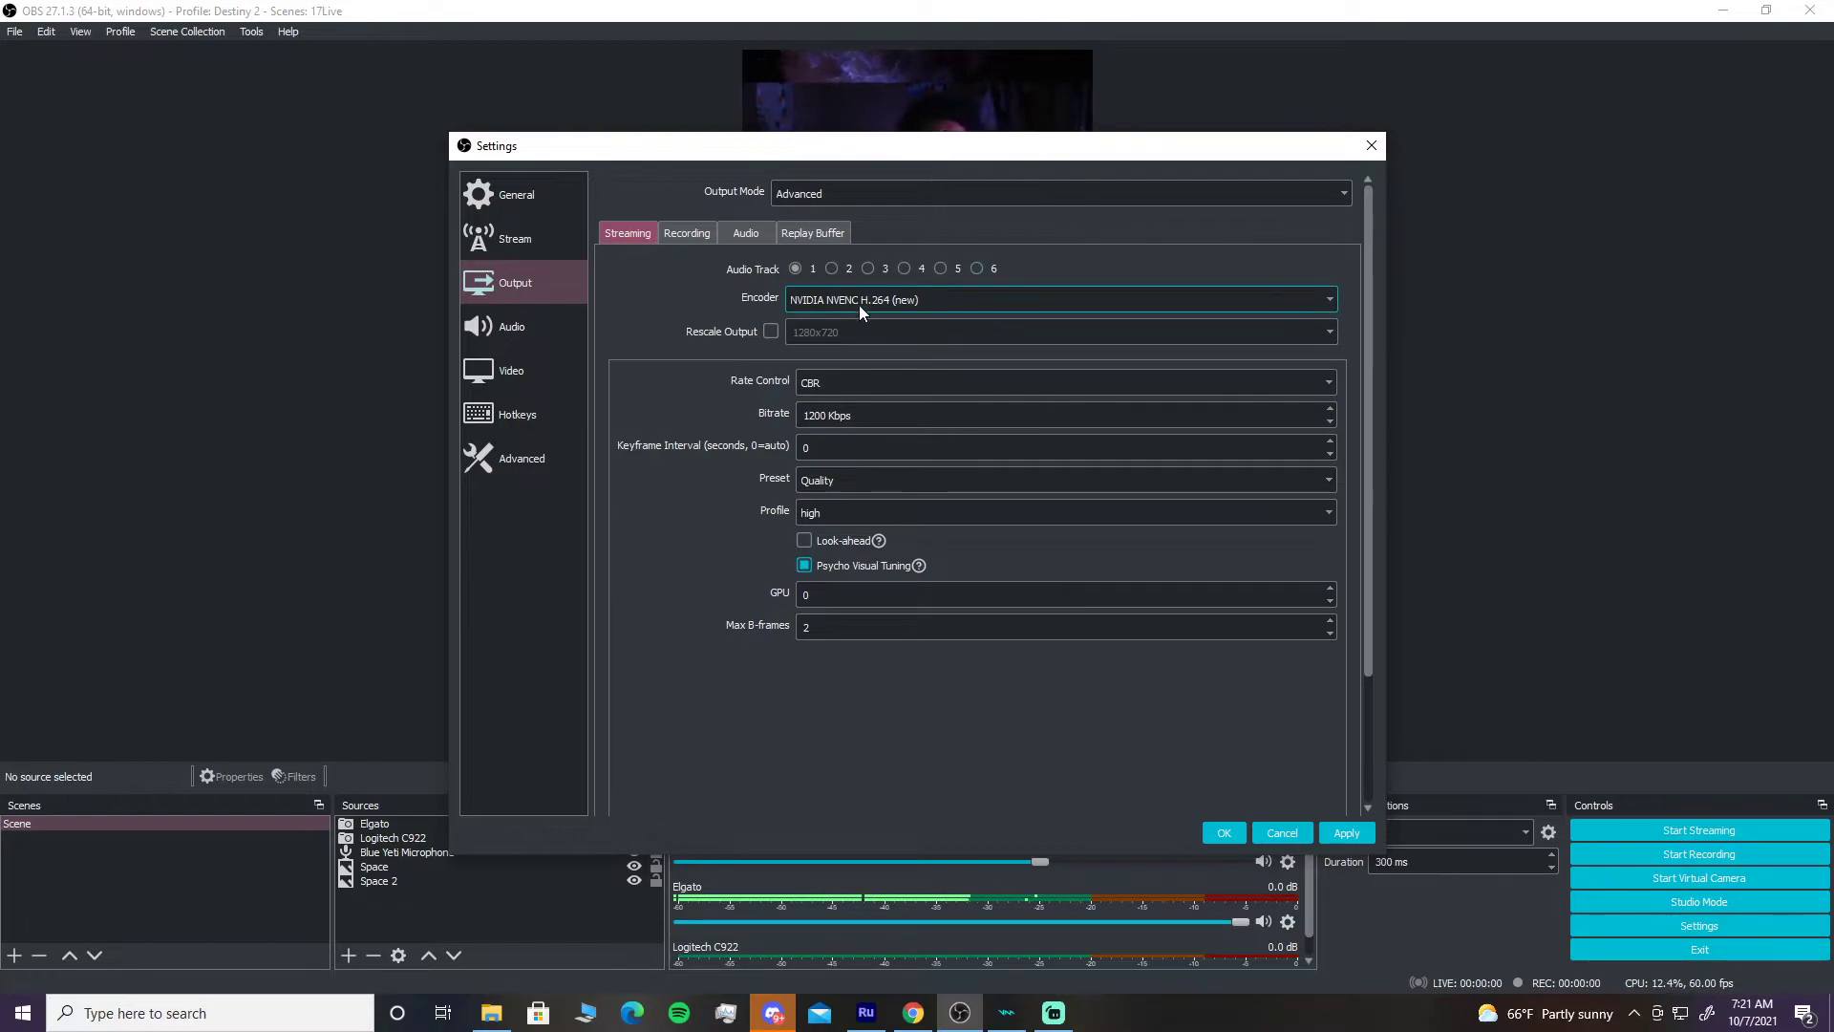
left_click(963, 298)
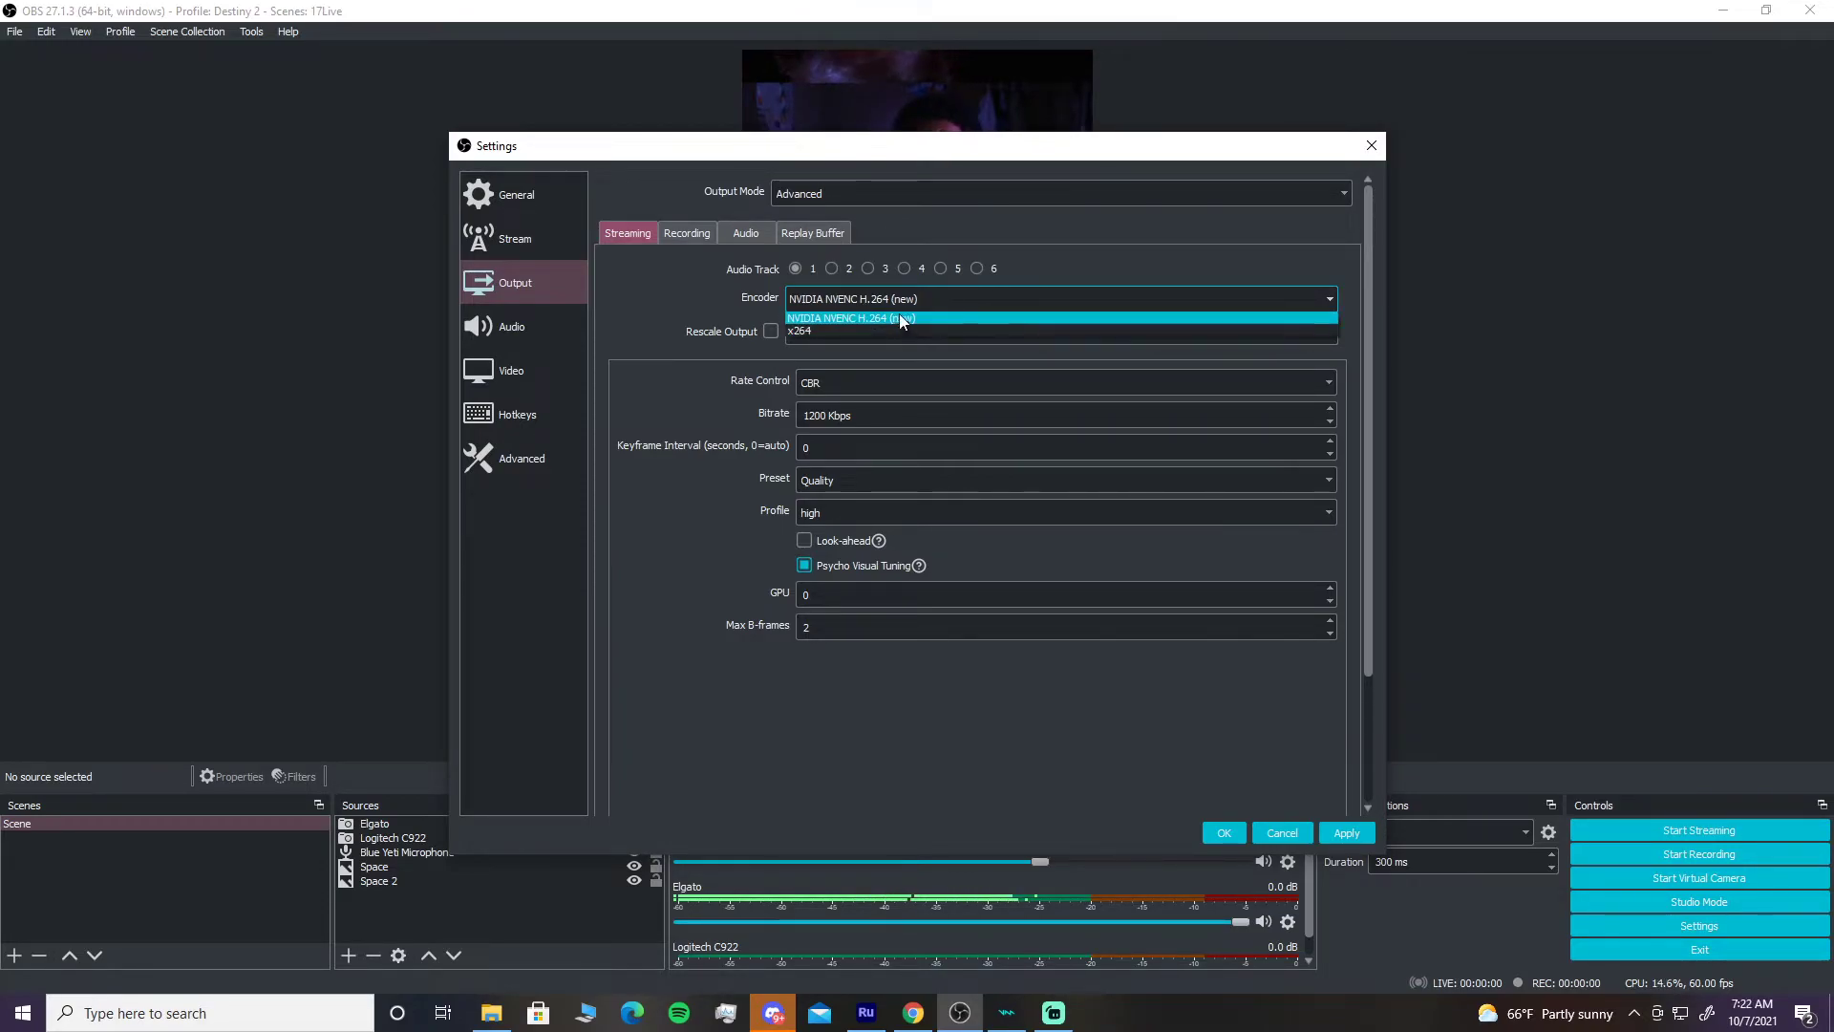
left_click(1142, 256)
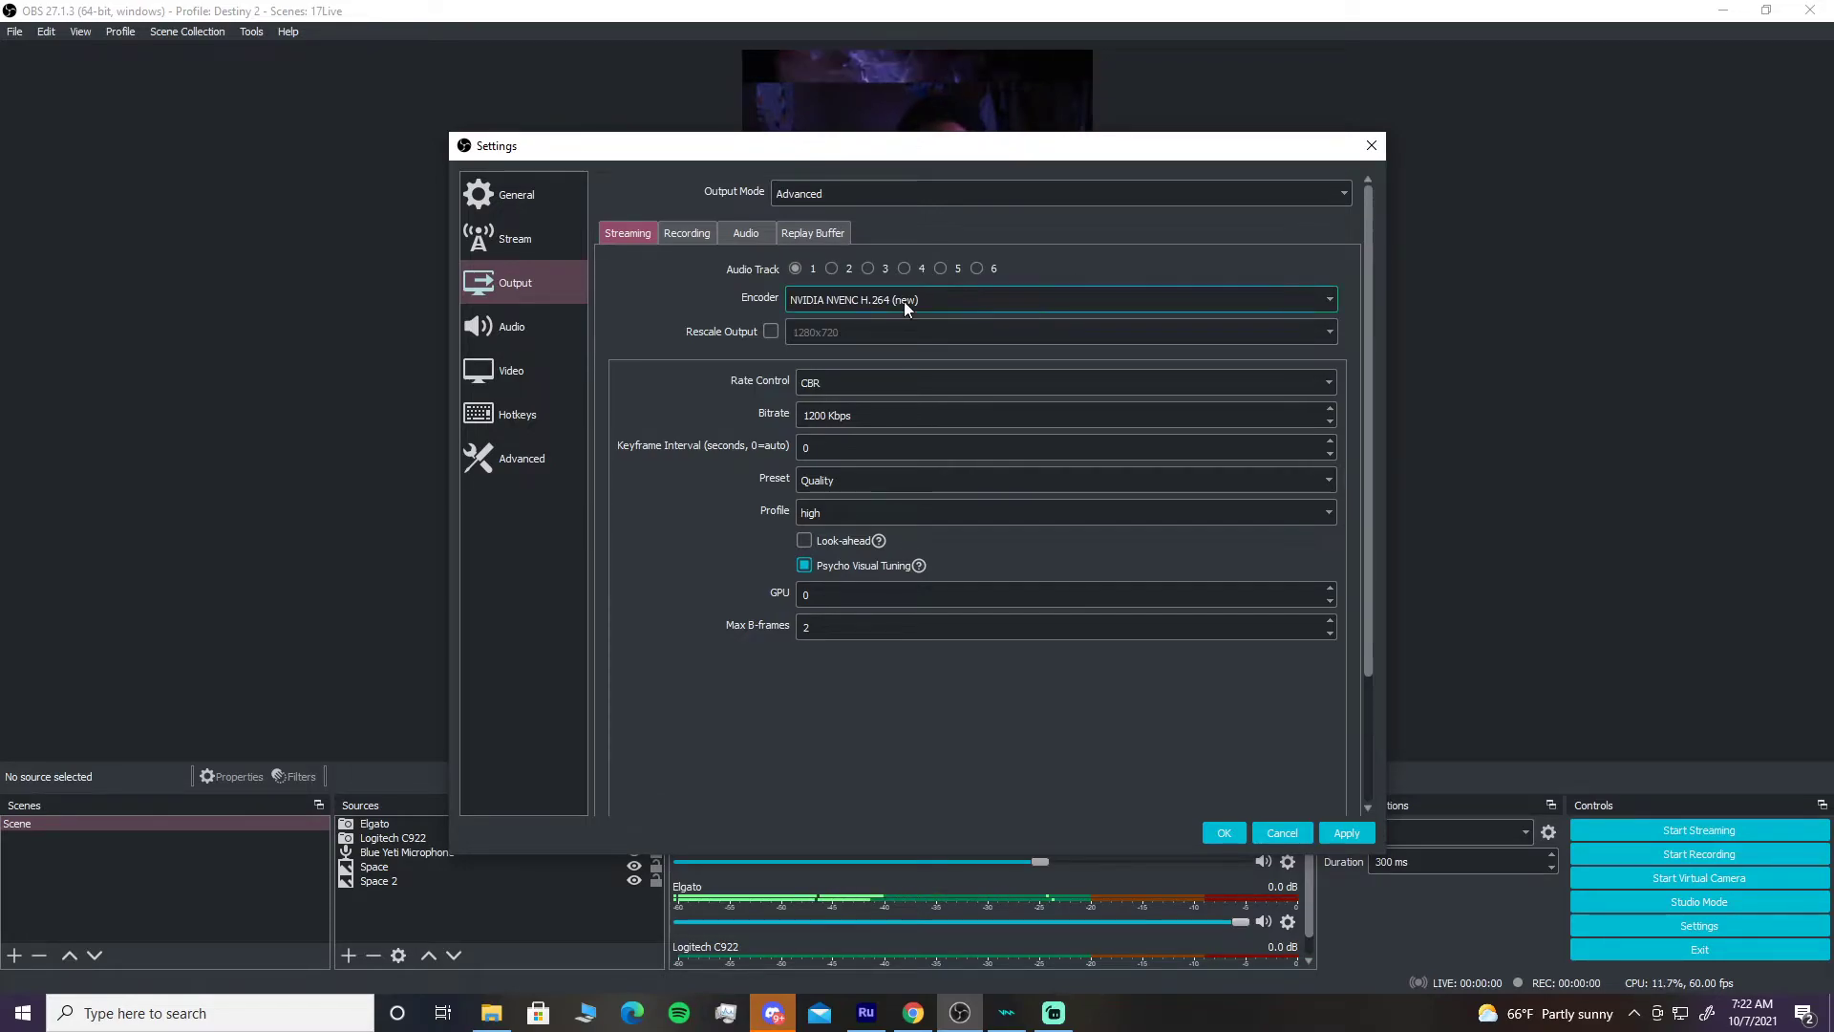
left_click(841, 446)
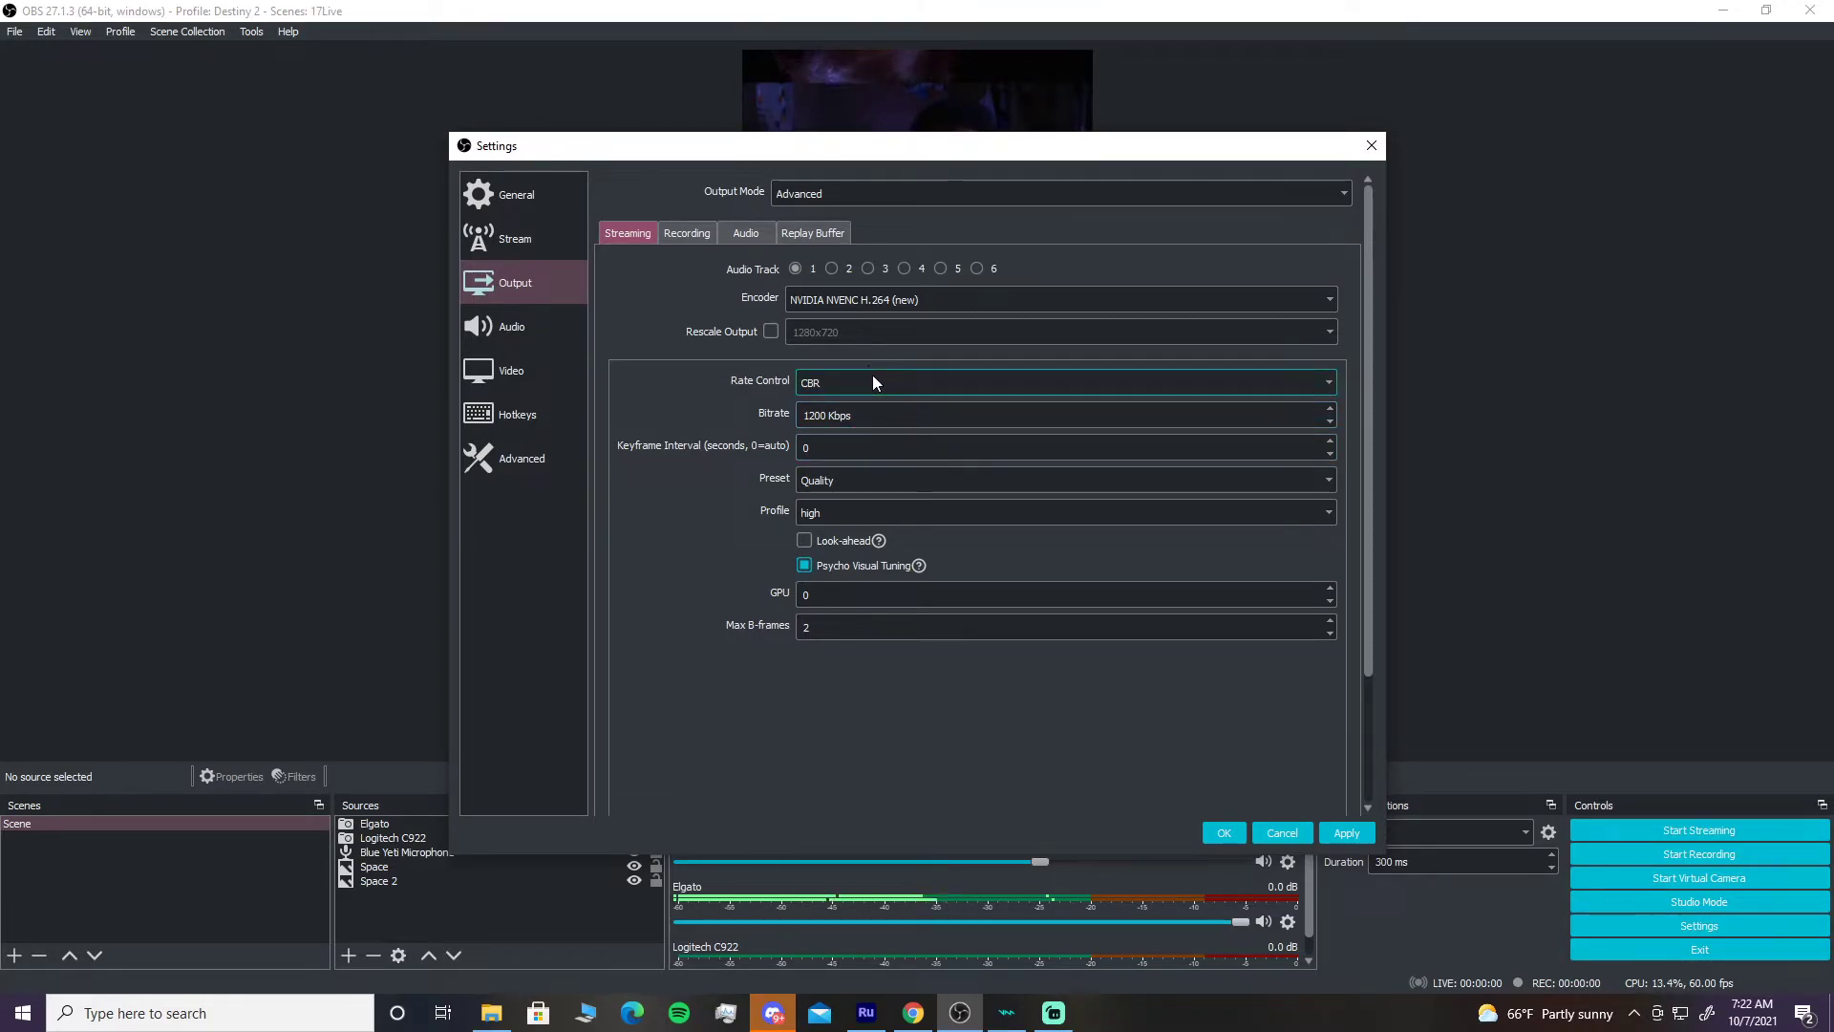
left_click(839, 448)
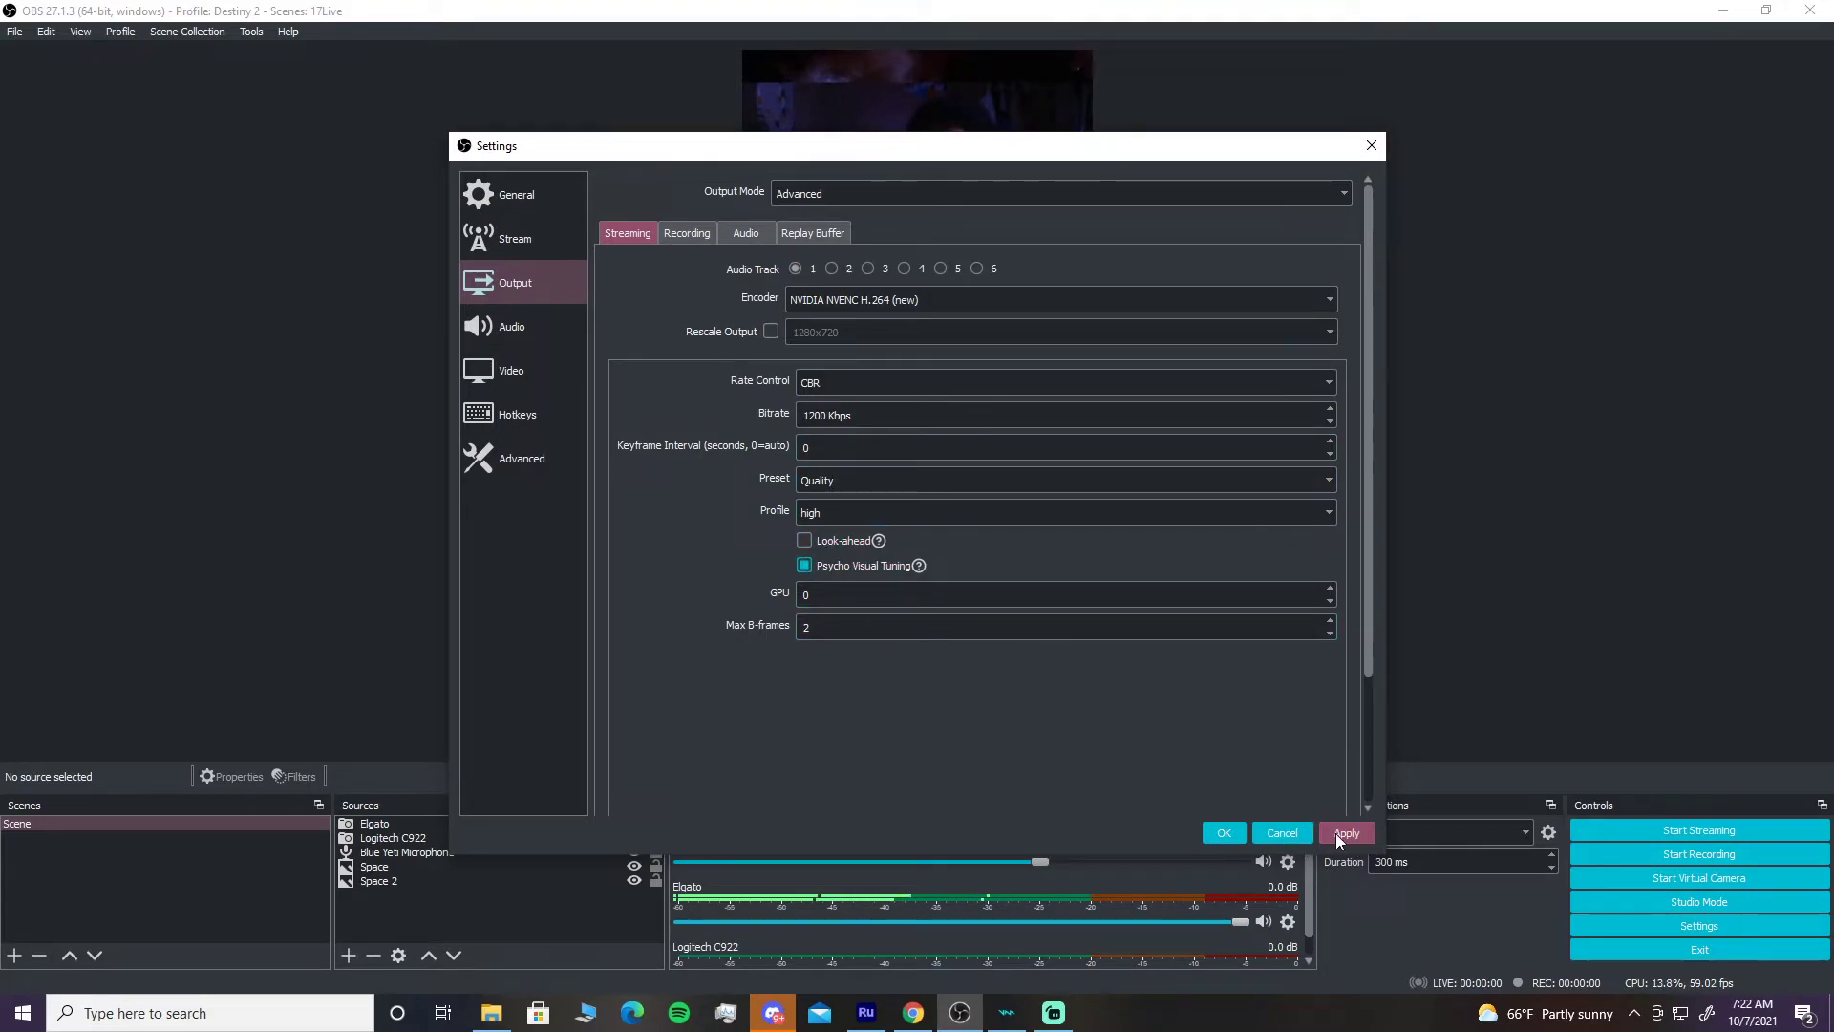
left_click(1232, 835)
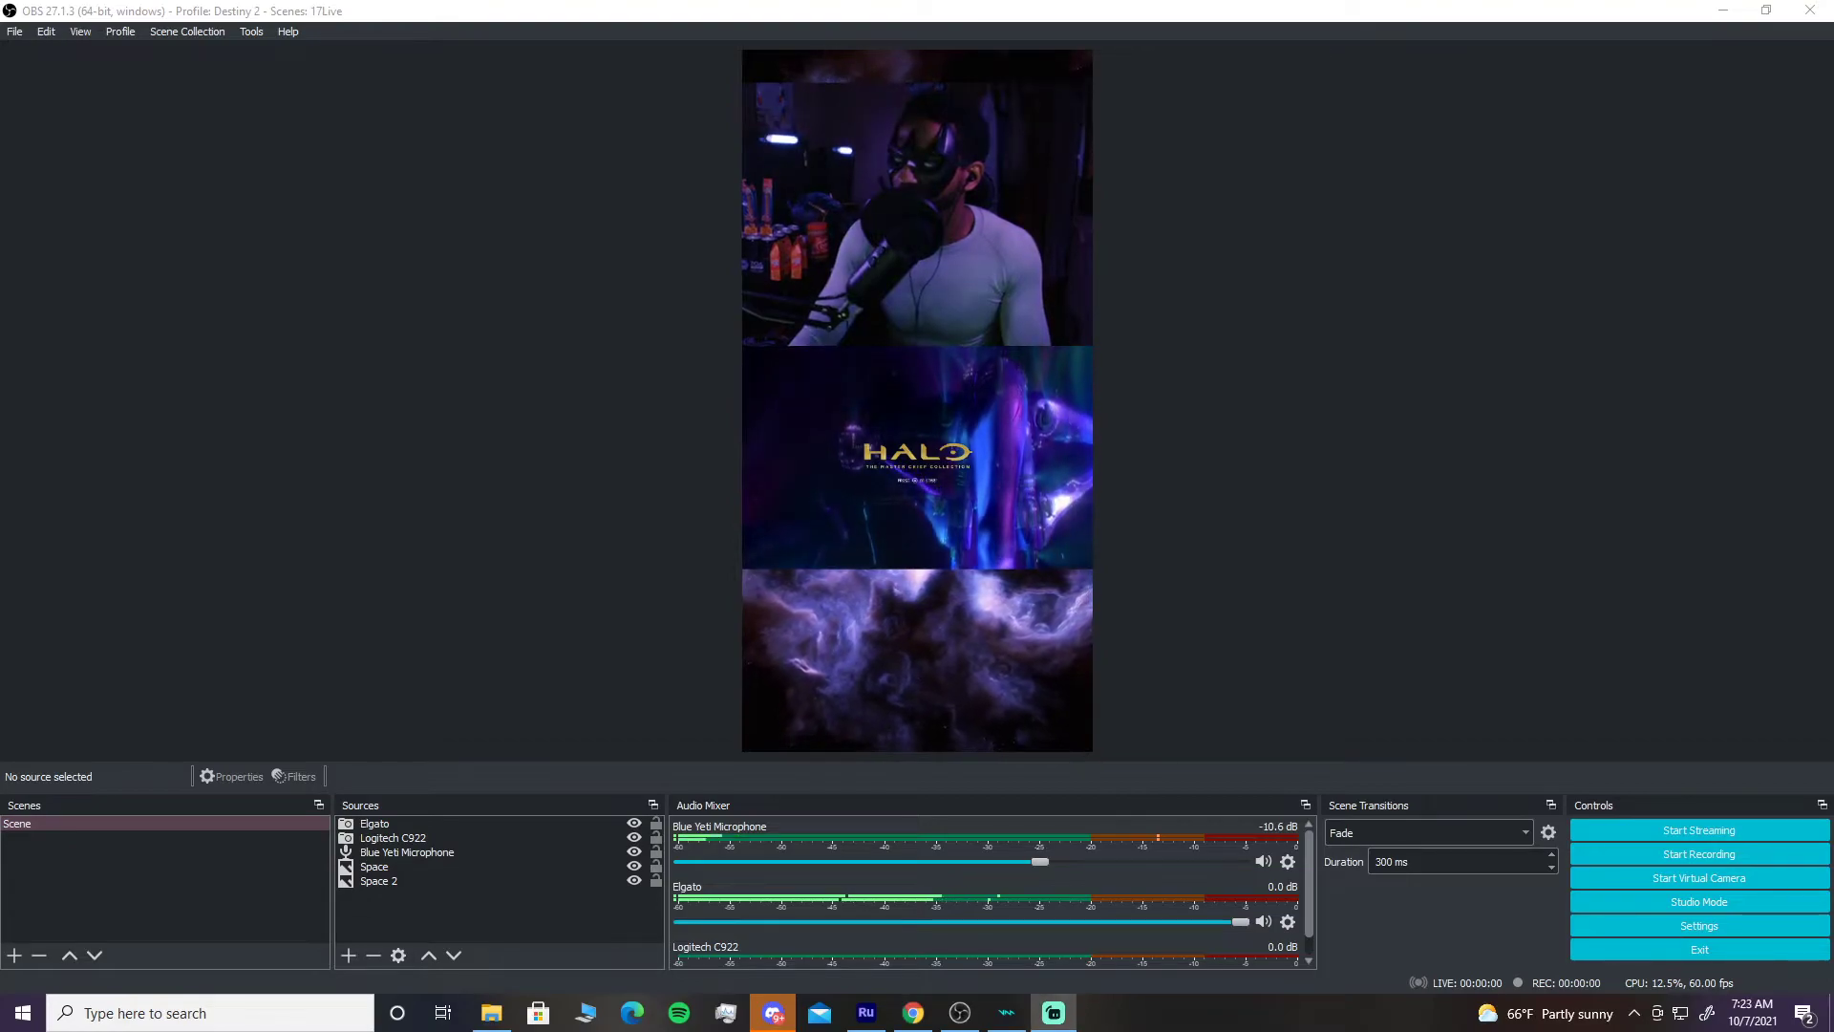
key("alt+Tab")
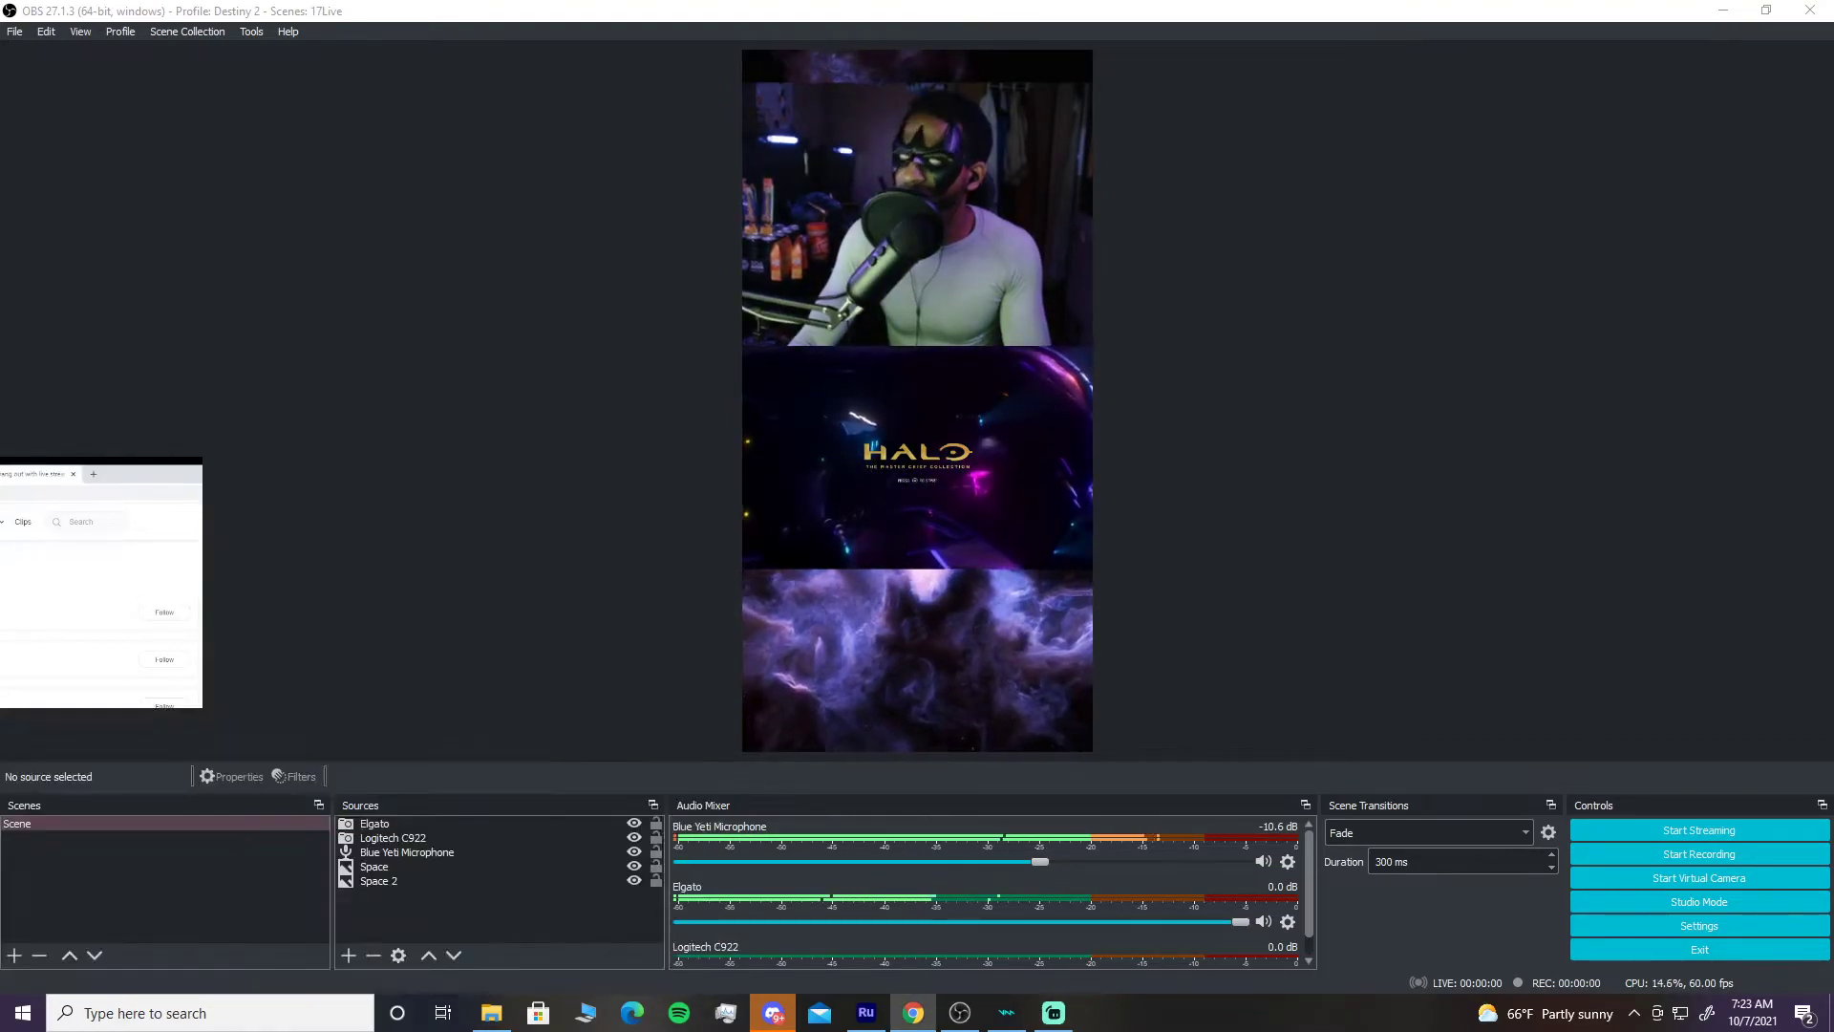
- Bring the 17LIVE Chrome window to the front and maximize it full-screen
key("alt+Tab")
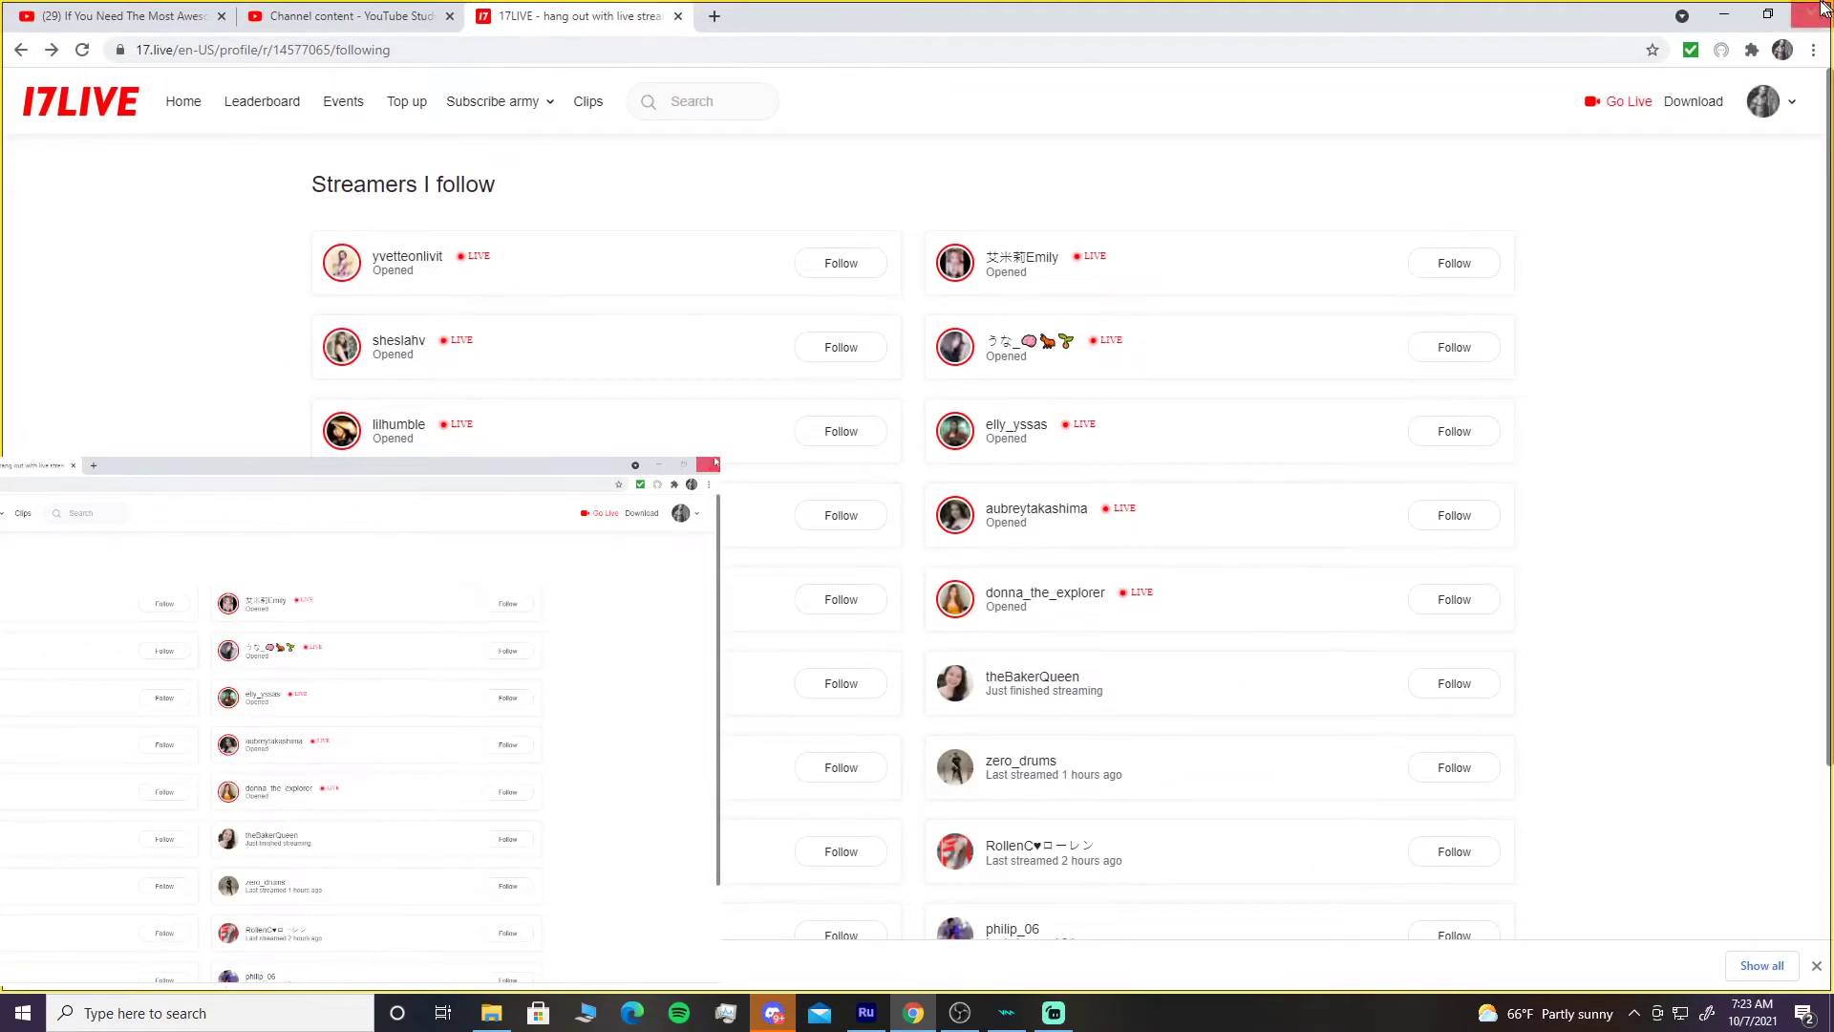
left_click(1769, 16)
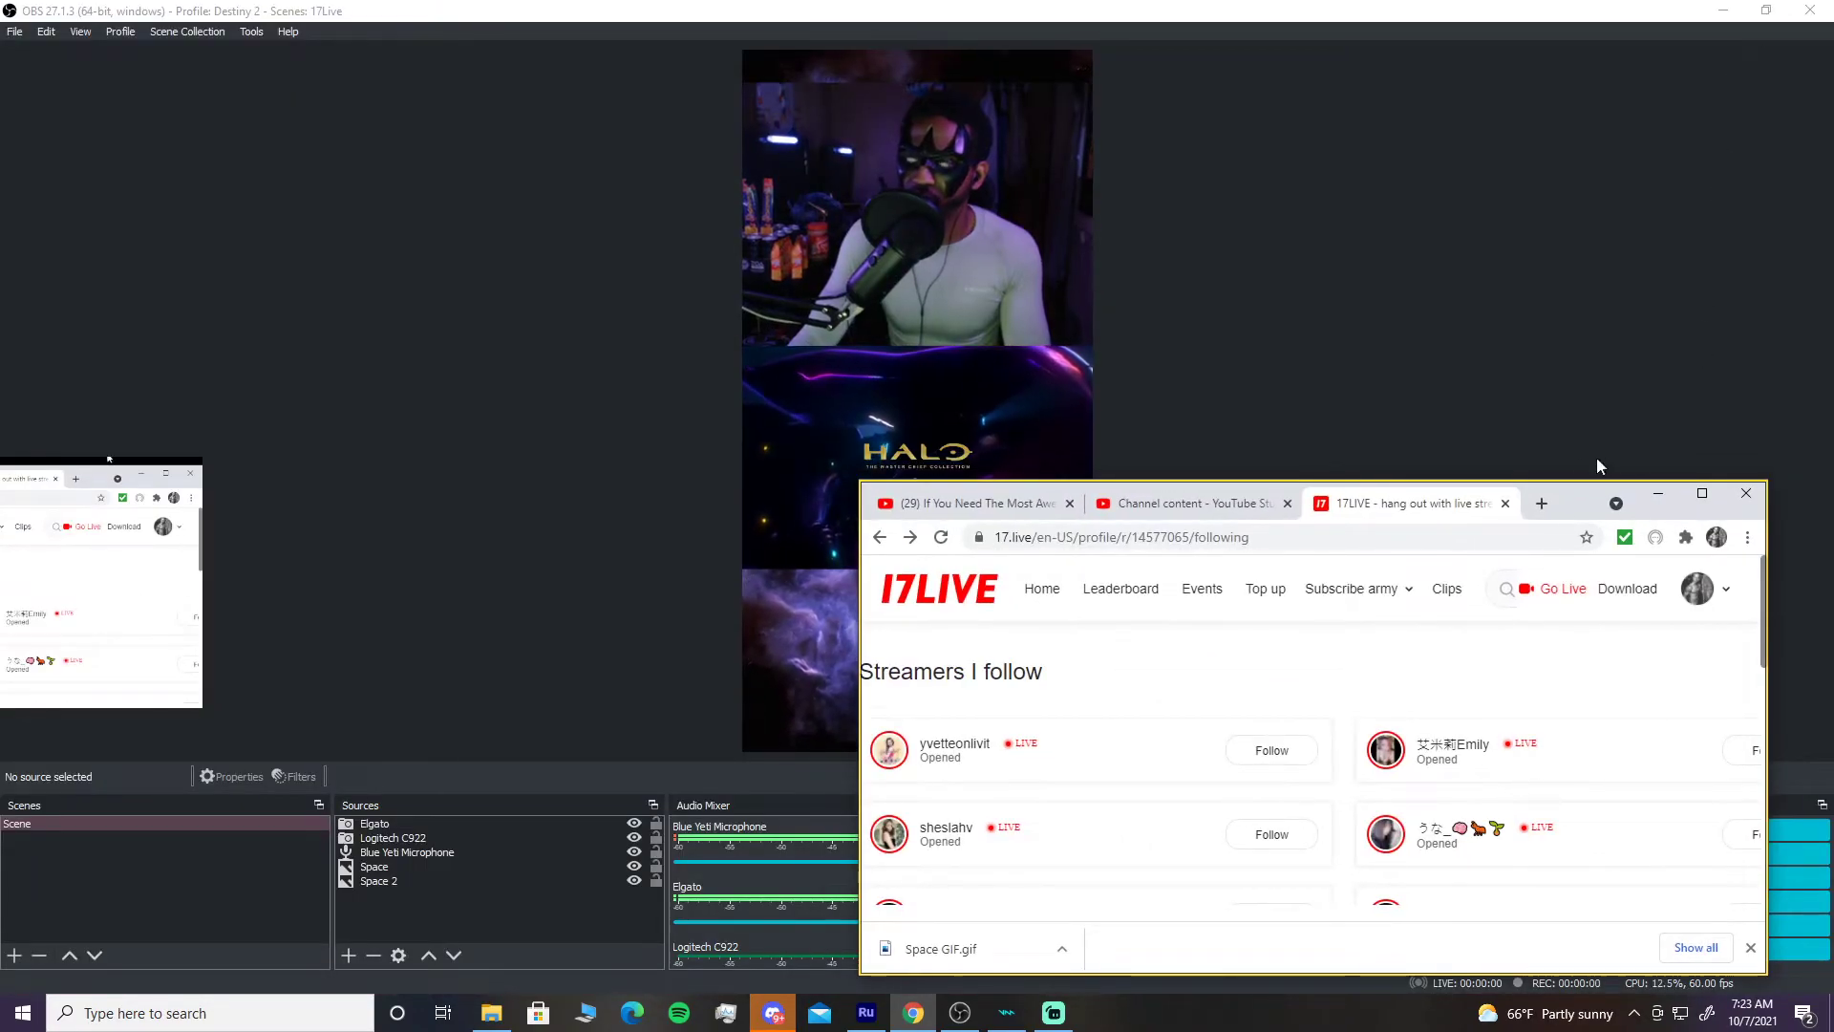
left_click_drag(1591, 485, 1261, 439)
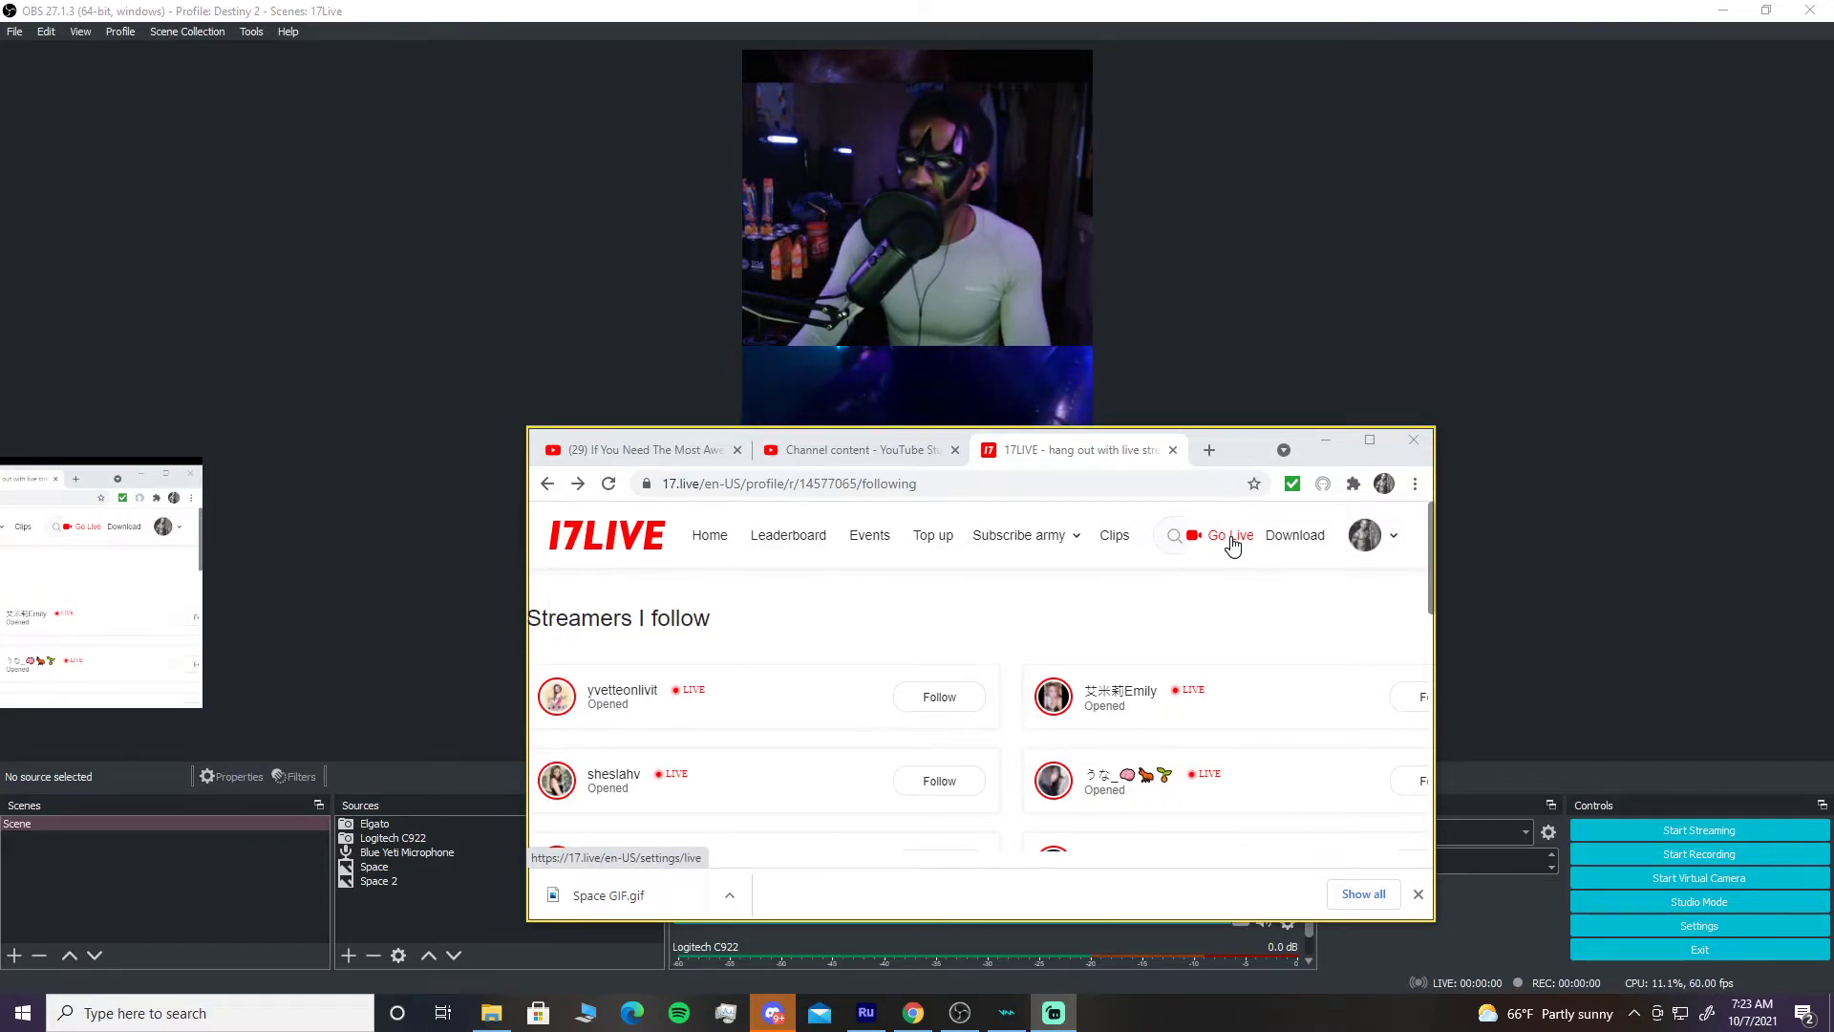
left_click(1369, 440)
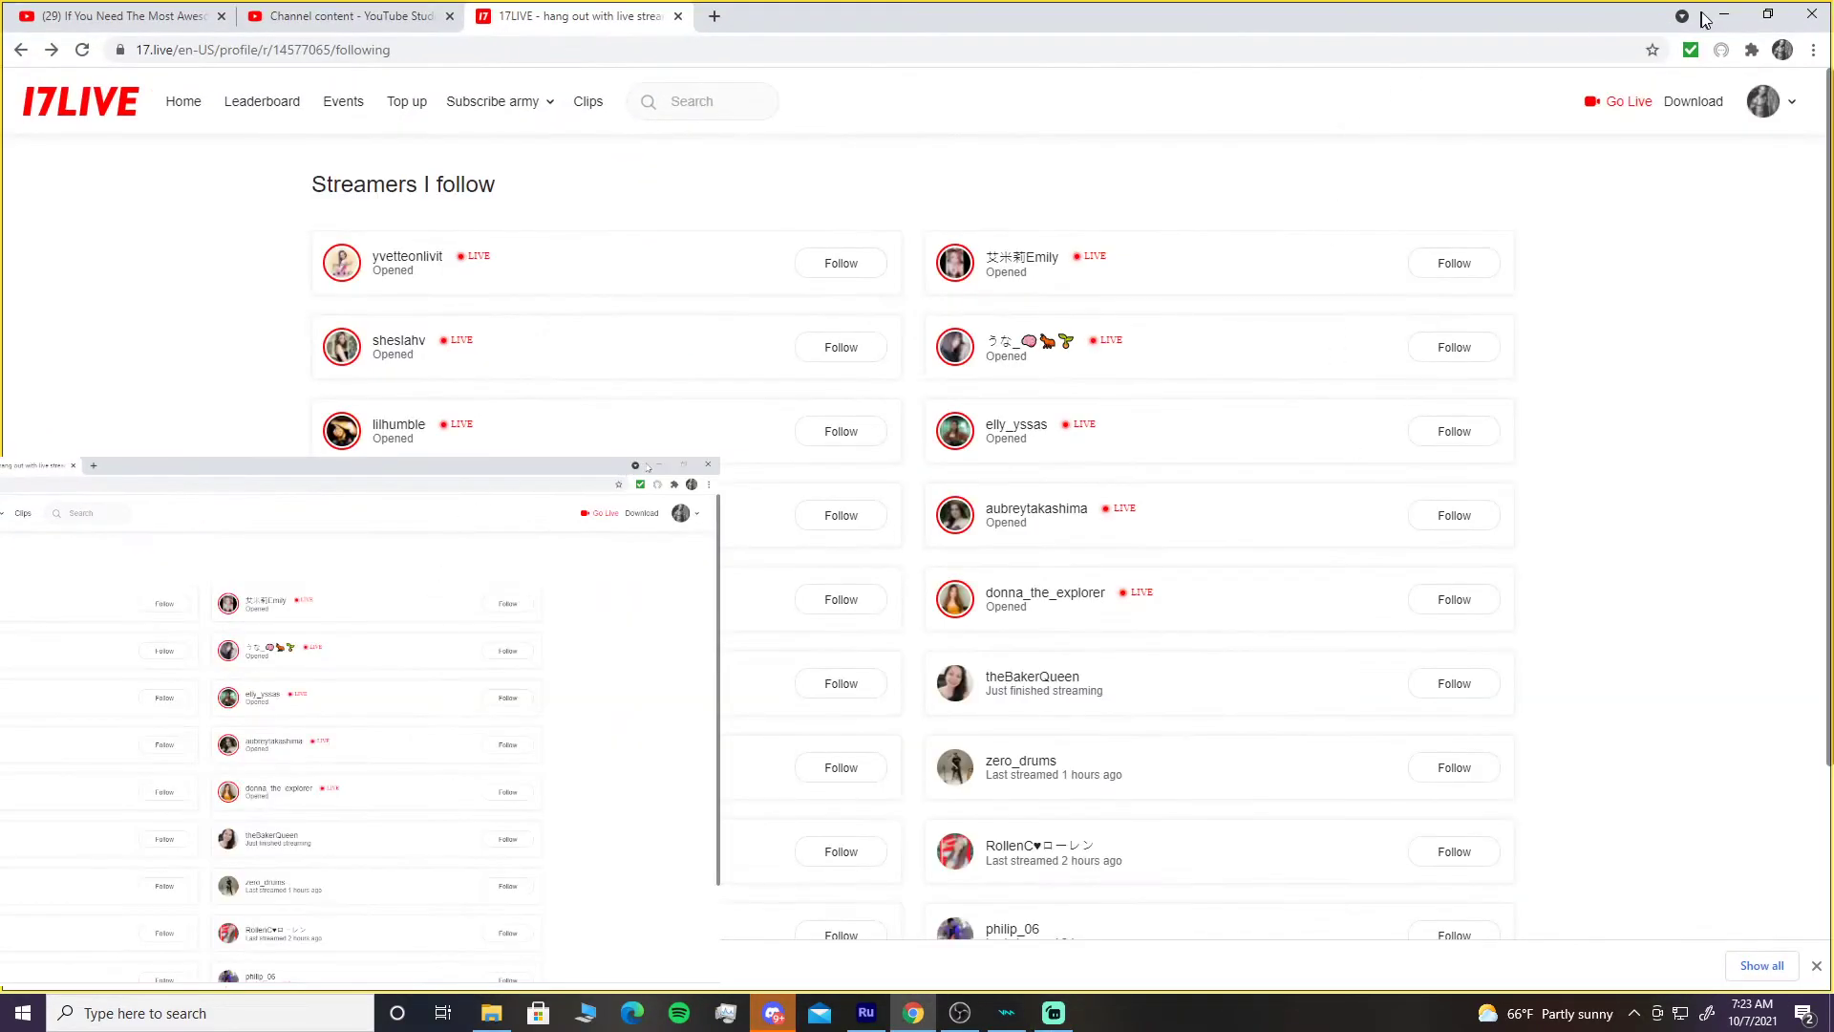
- Open the Go Live setup page and enter topic 'HALO Test Stream' with hashtags #TestStream #DontWatch
left_click(1628, 110)
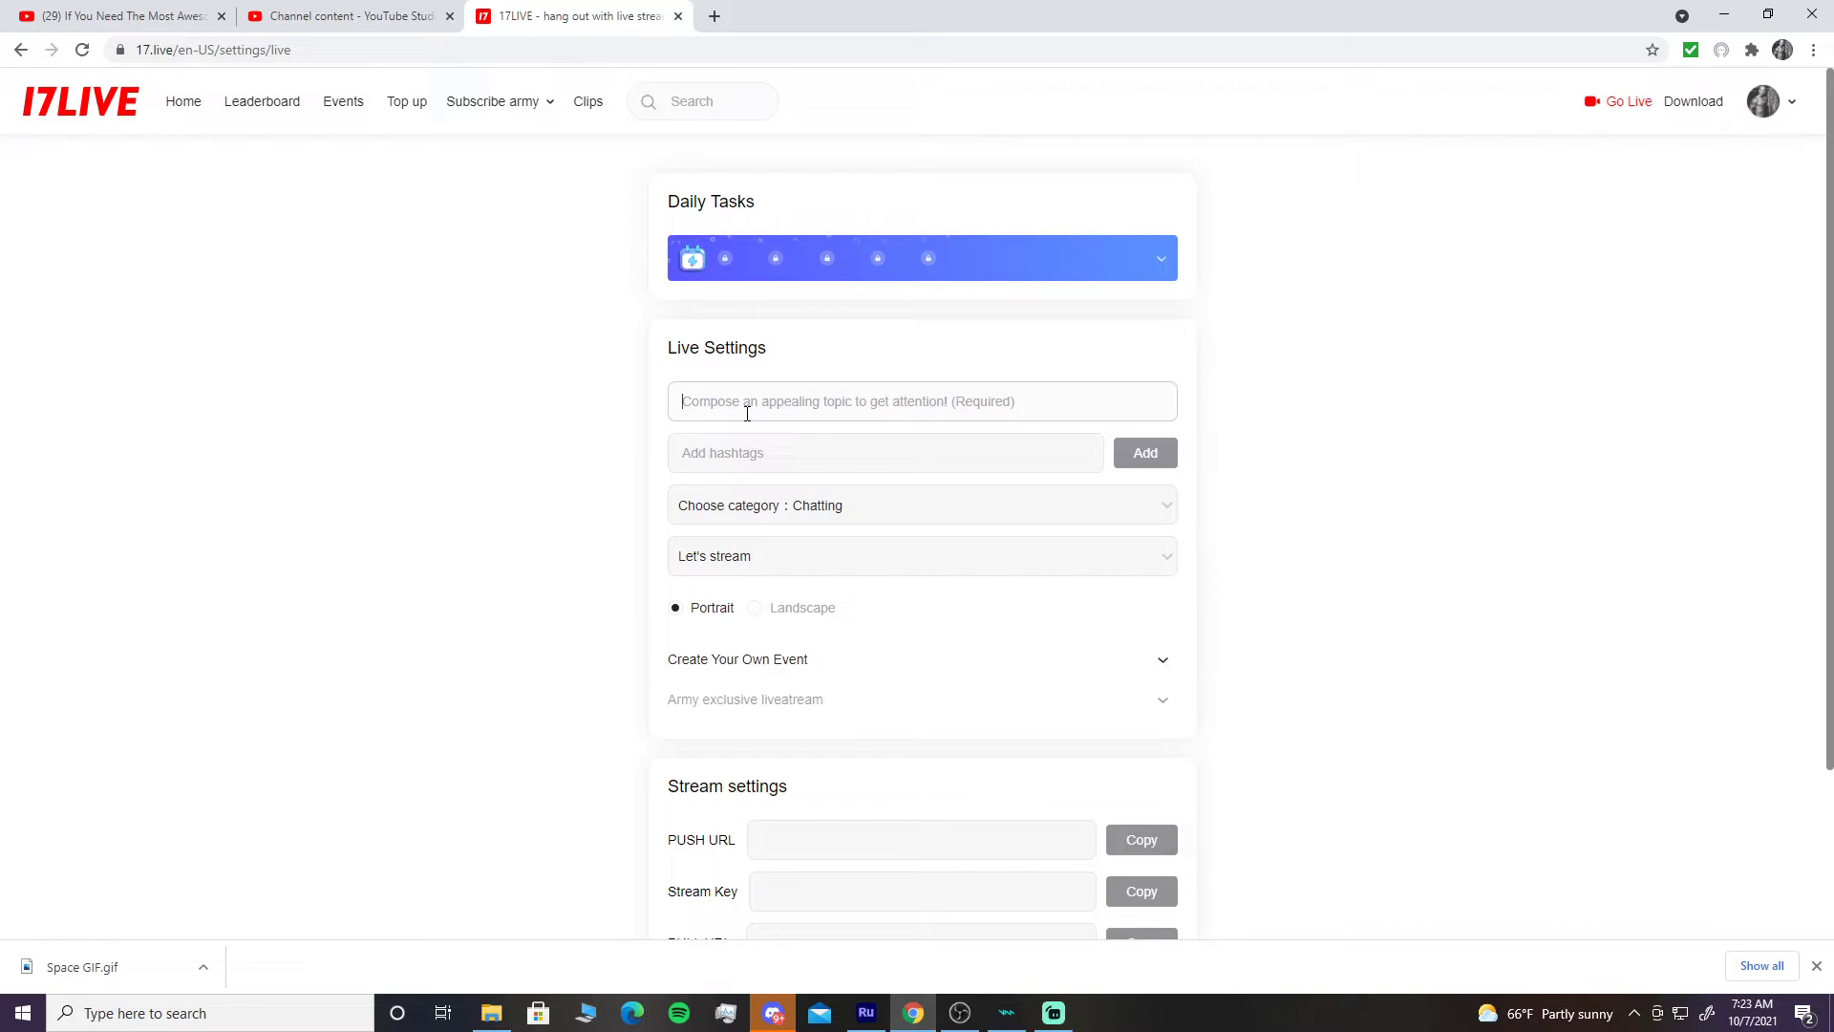
type("HALO Test Stream")
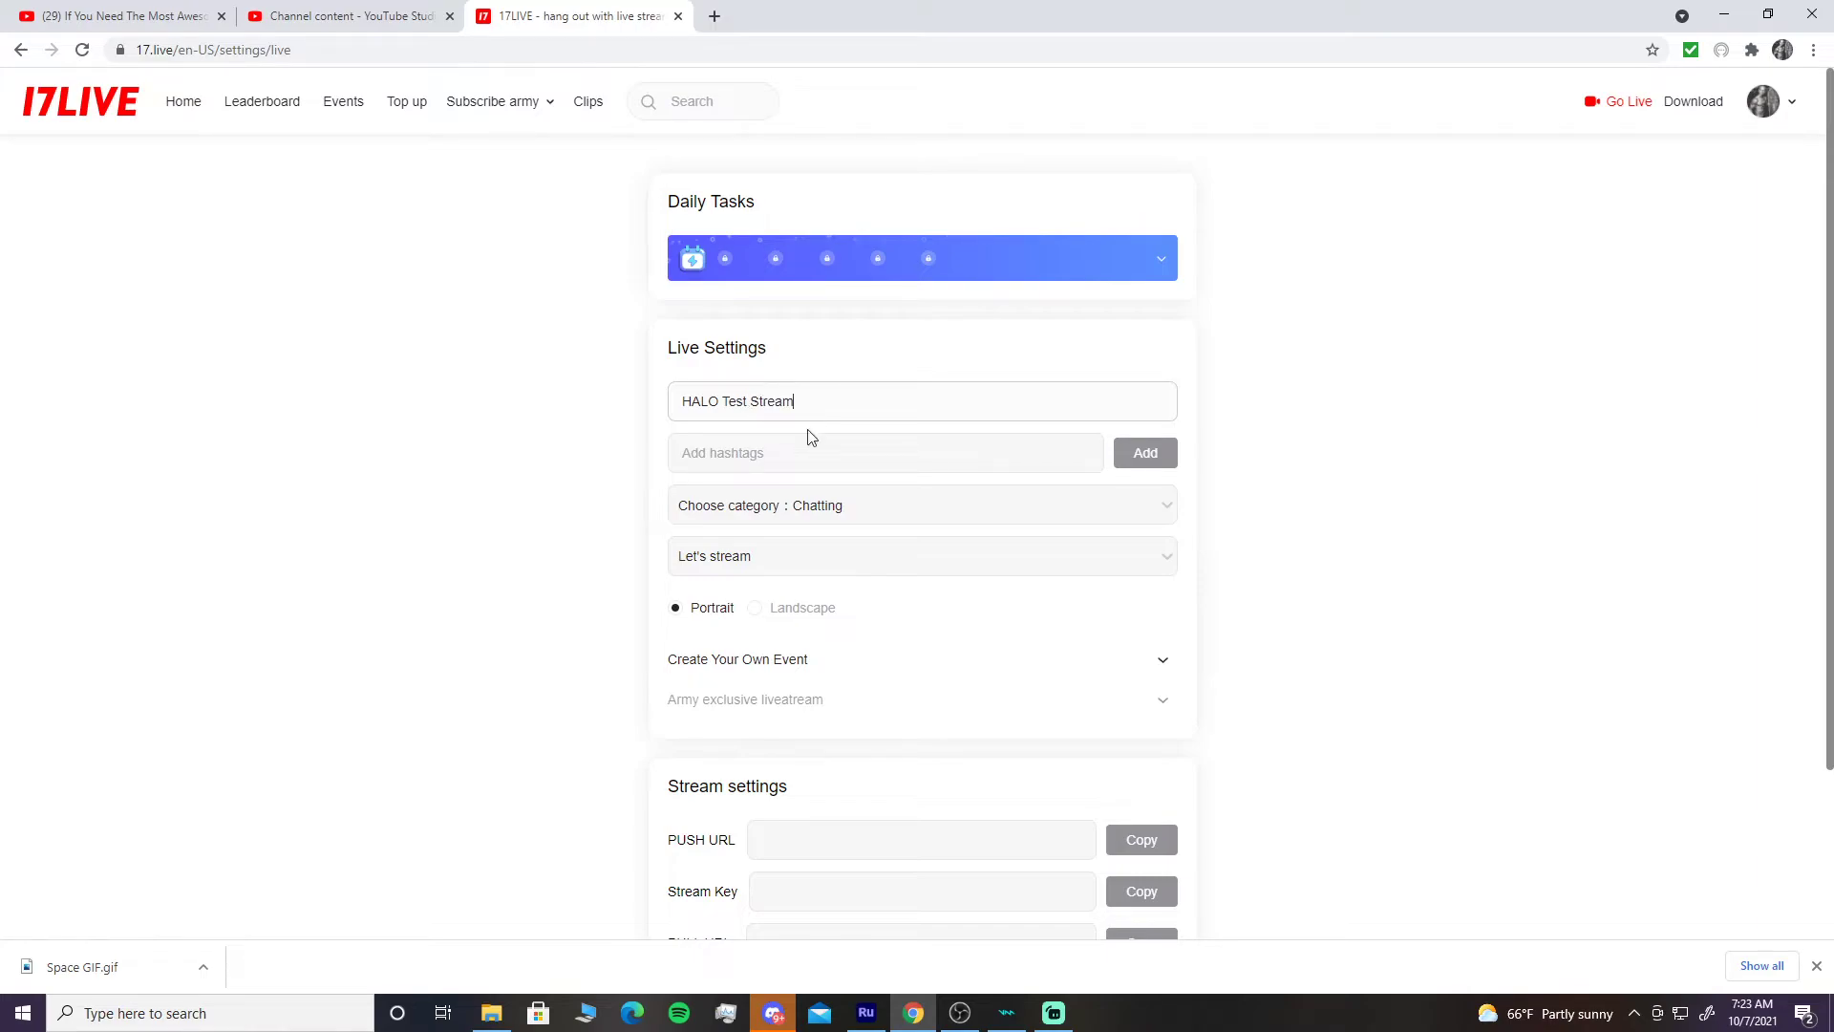
left_click(811, 445)
type("#TestStream #DontWatch")
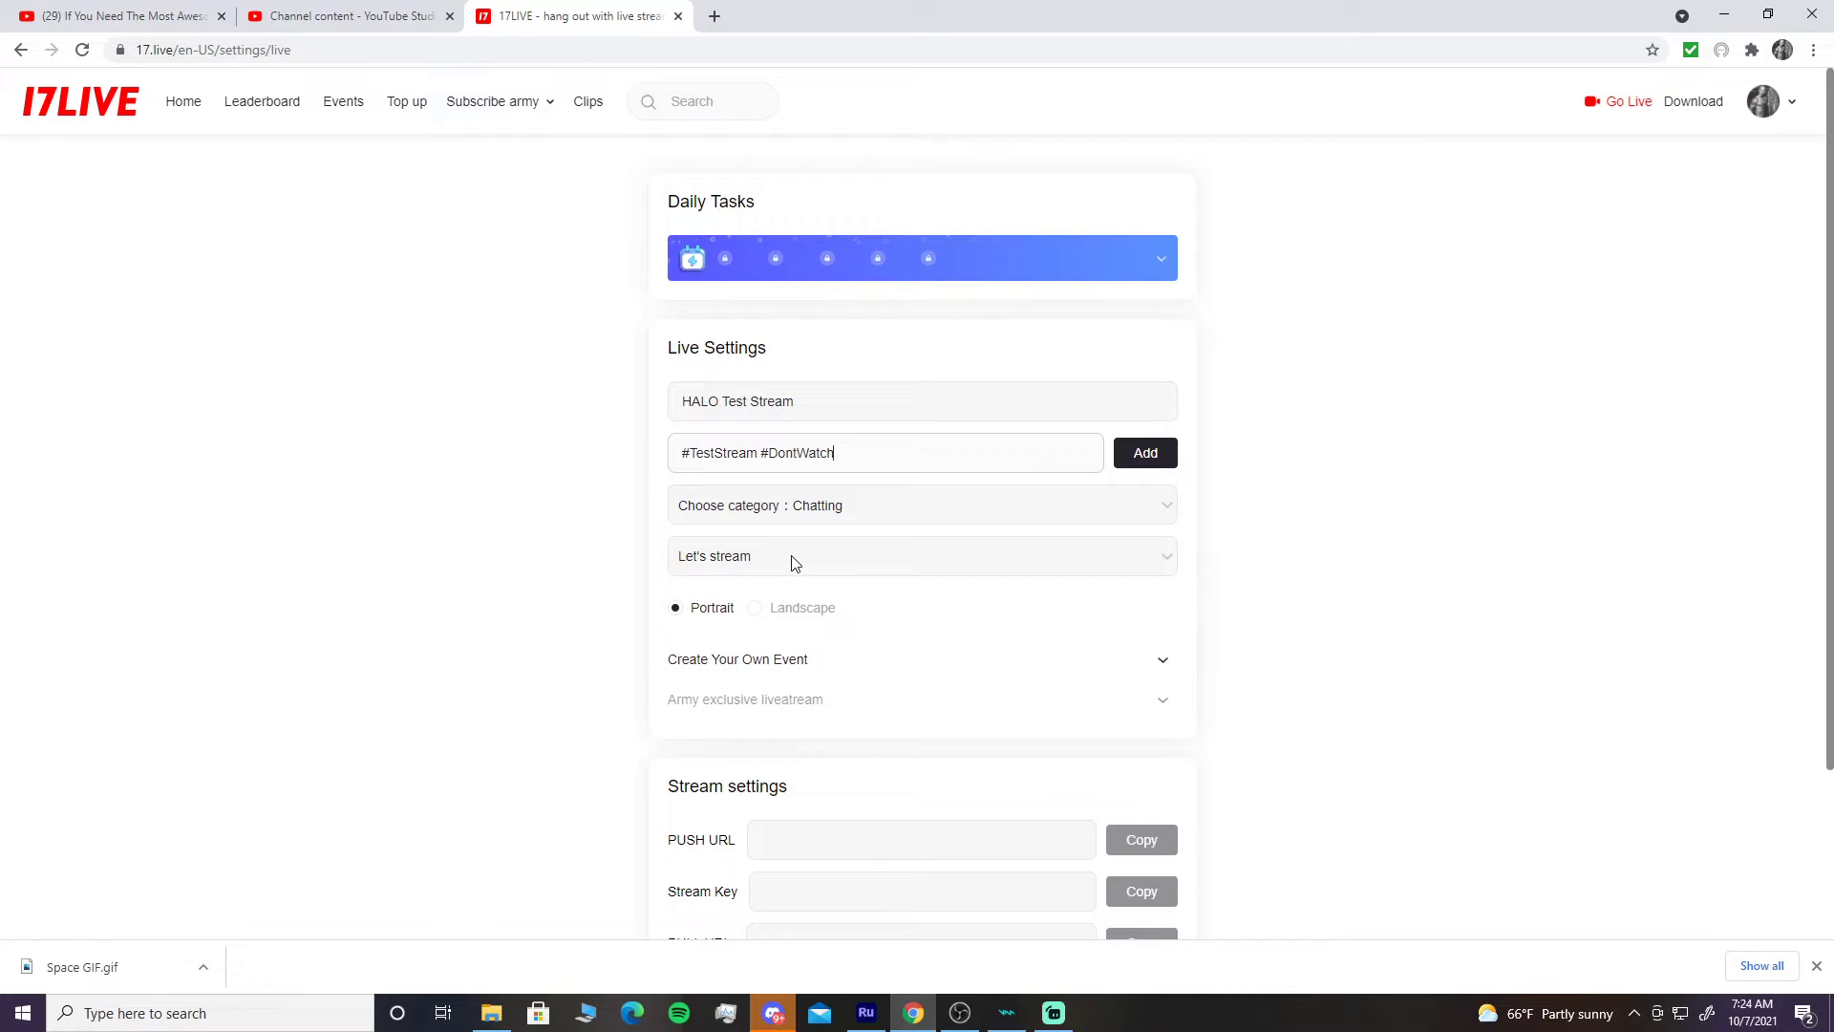
- Keep Let's stream as the livestream event
left_click(792, 563)
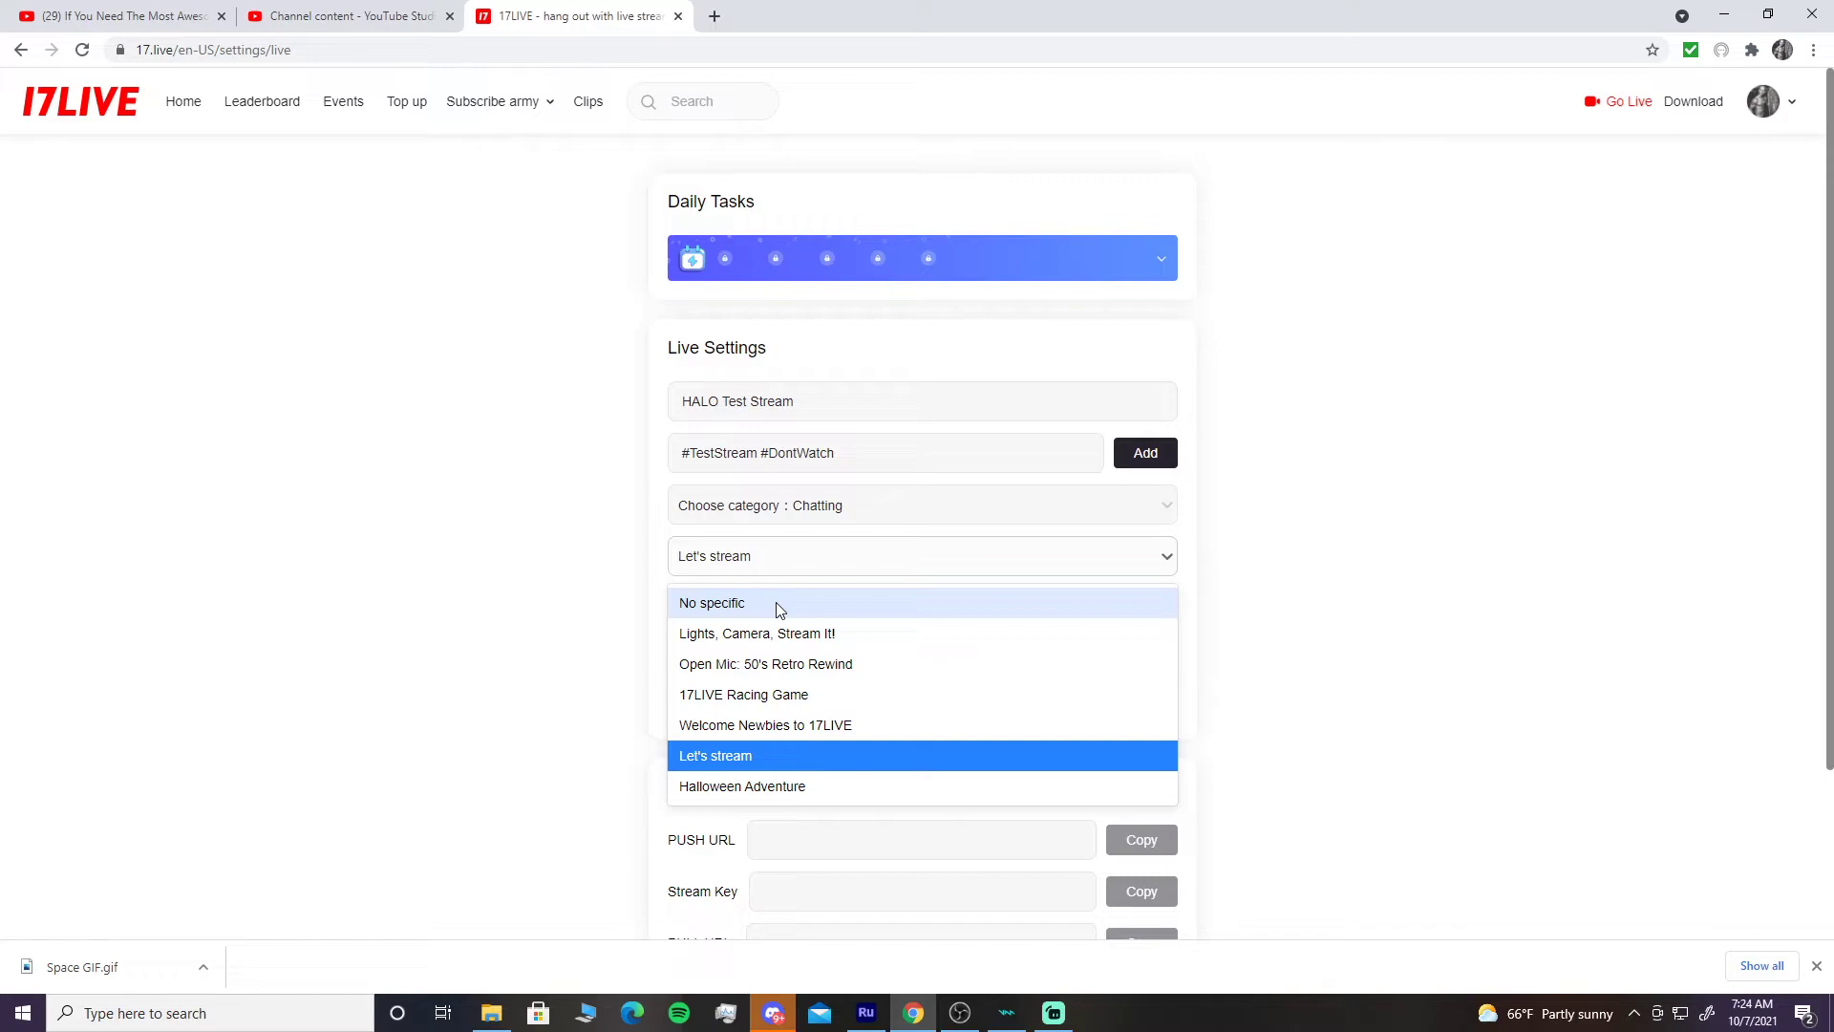
left_click(770, 756)
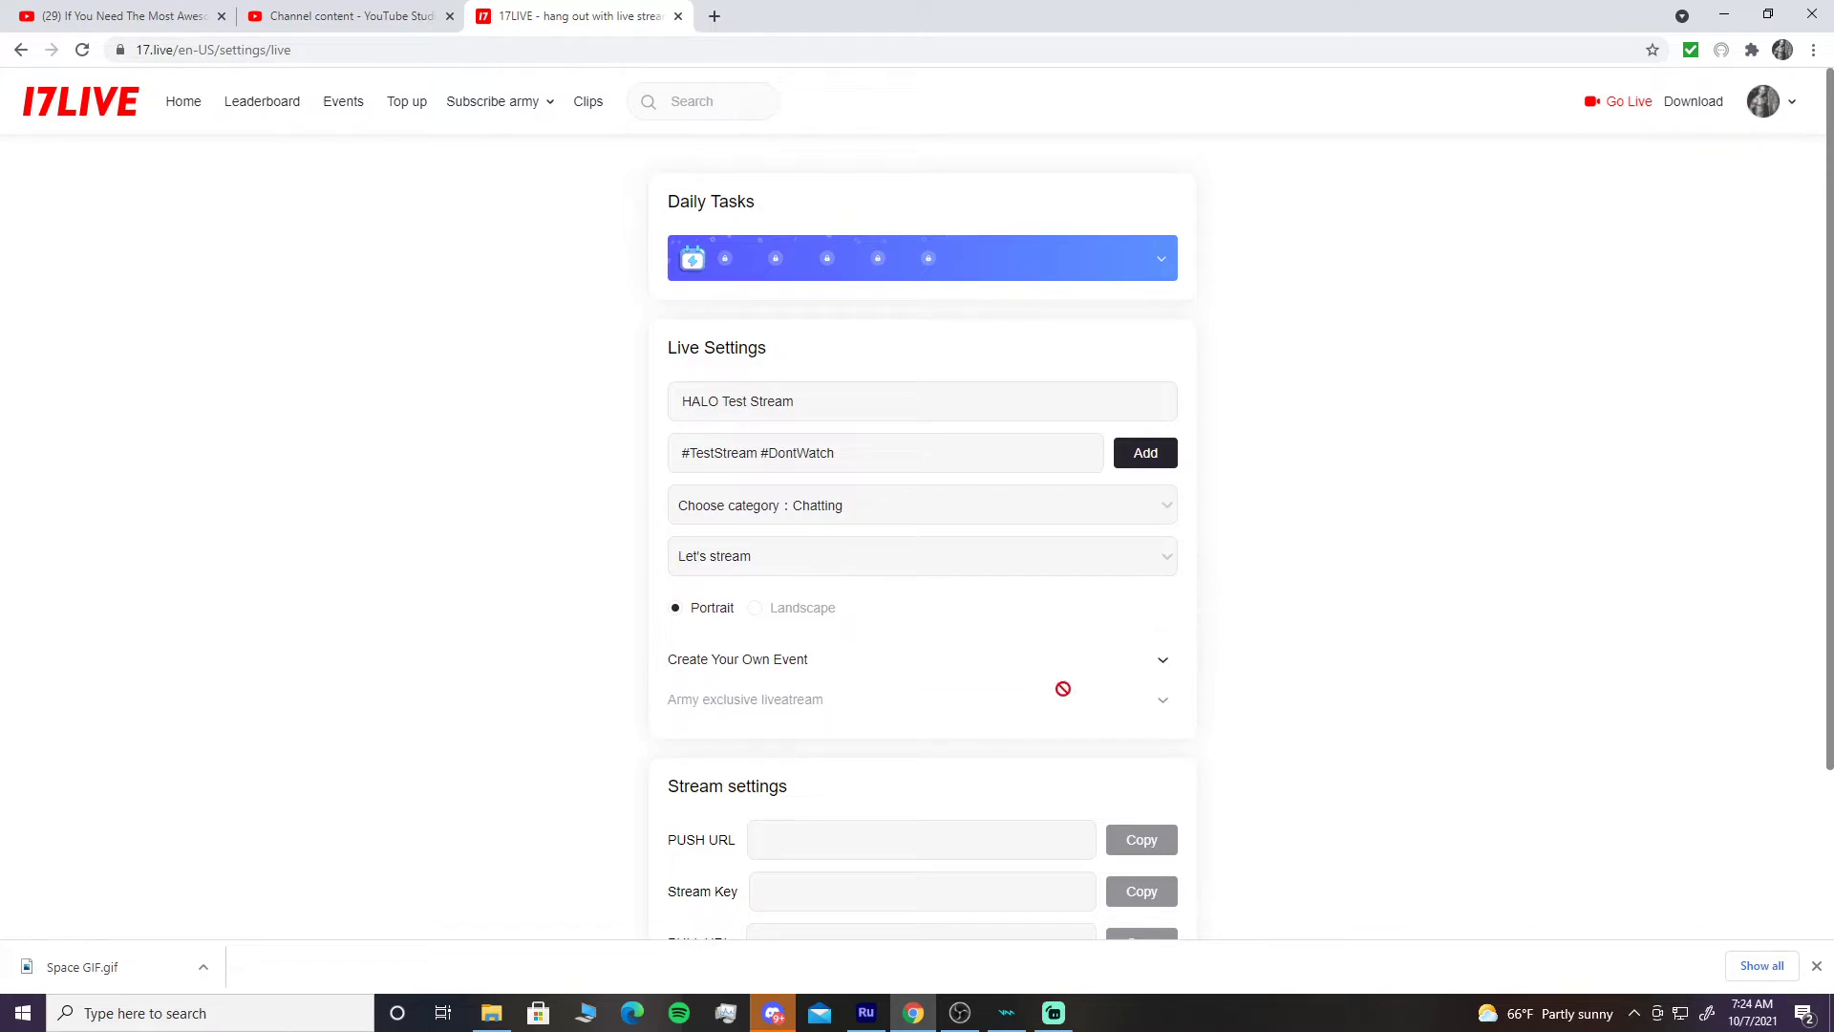
scroll(1373, 766, "down", 2)
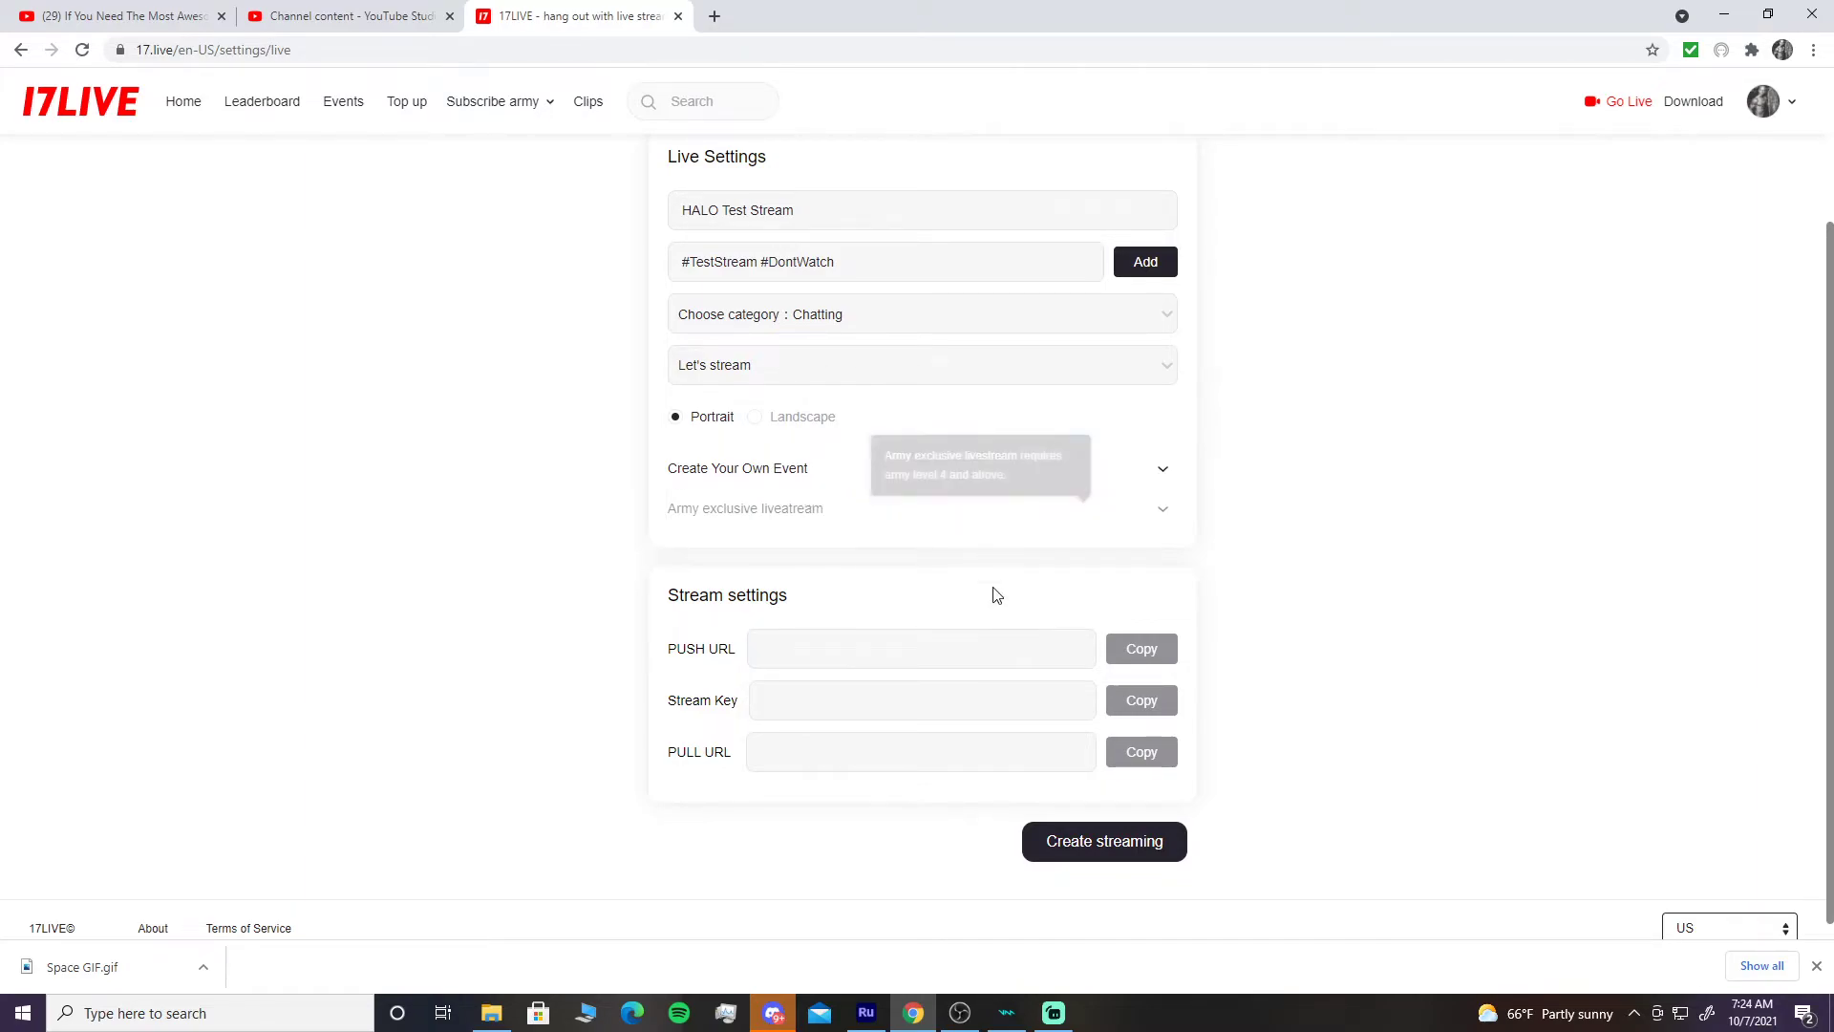
- Scroll to Create streaming and leave Chrome in a restored window with OBS behind it
scroll(988, 631, "down", 1)
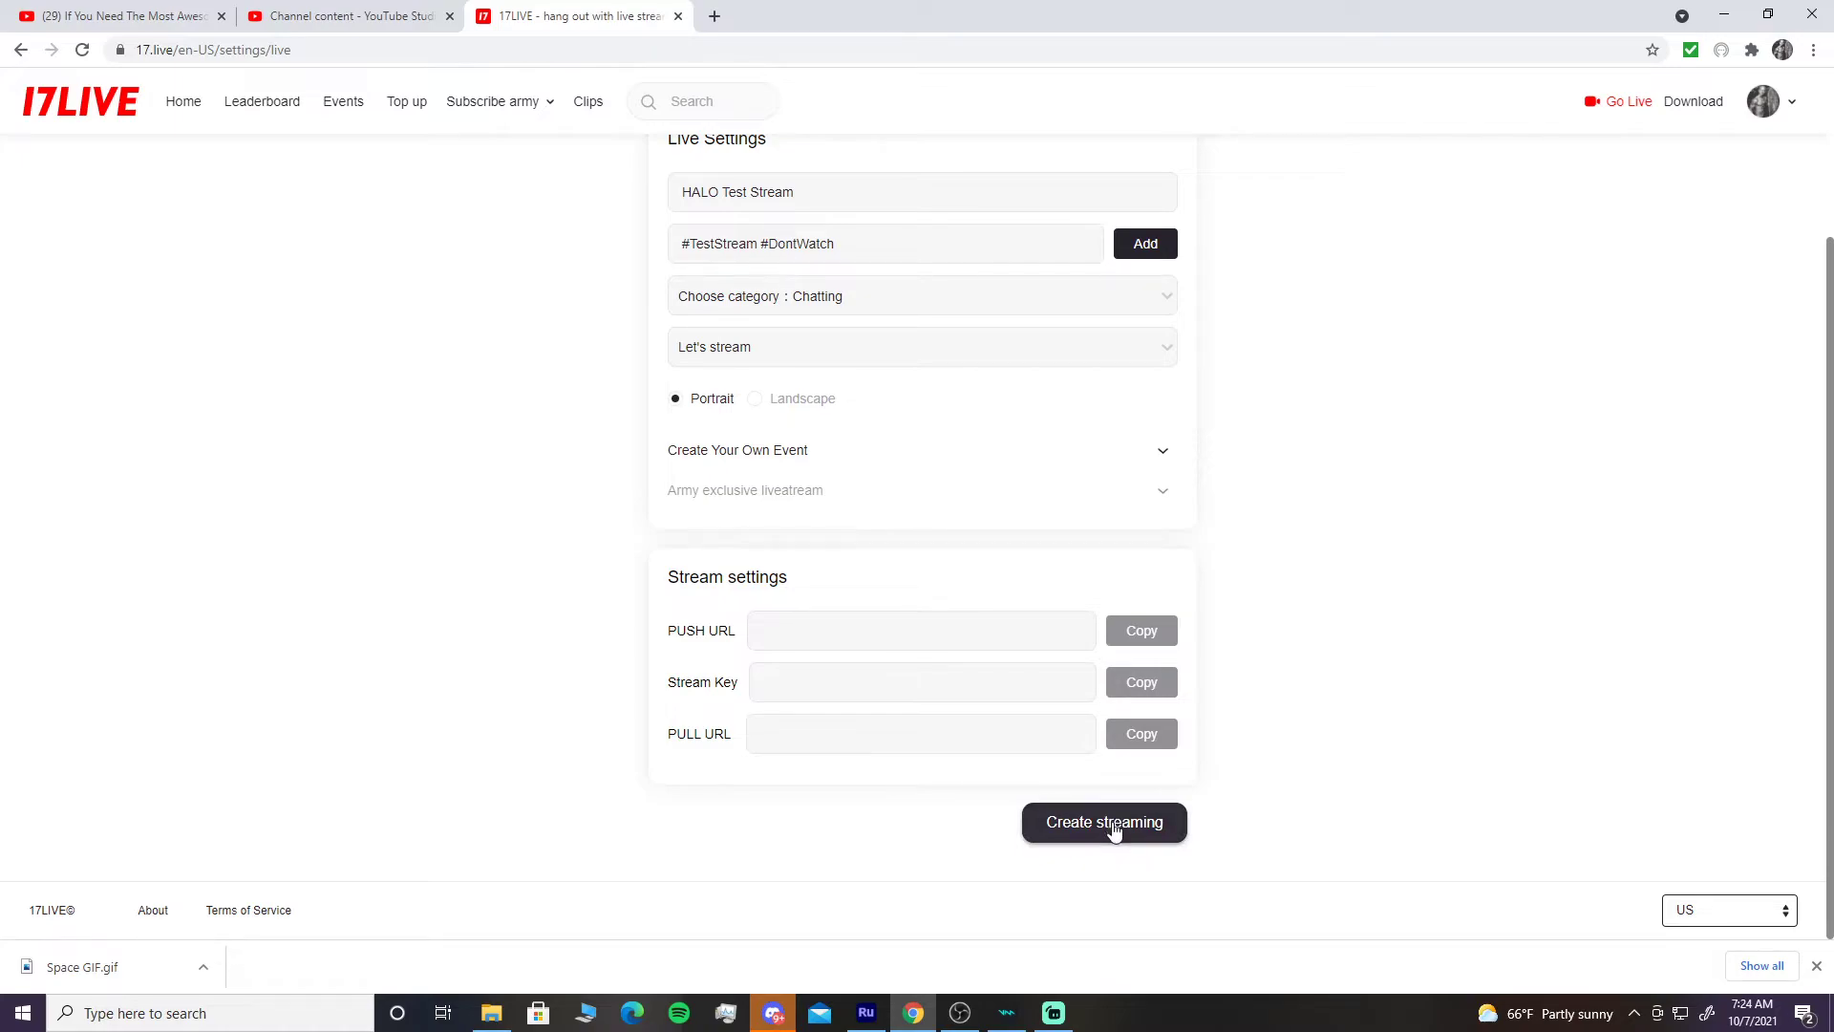
left_click(1767, 14)
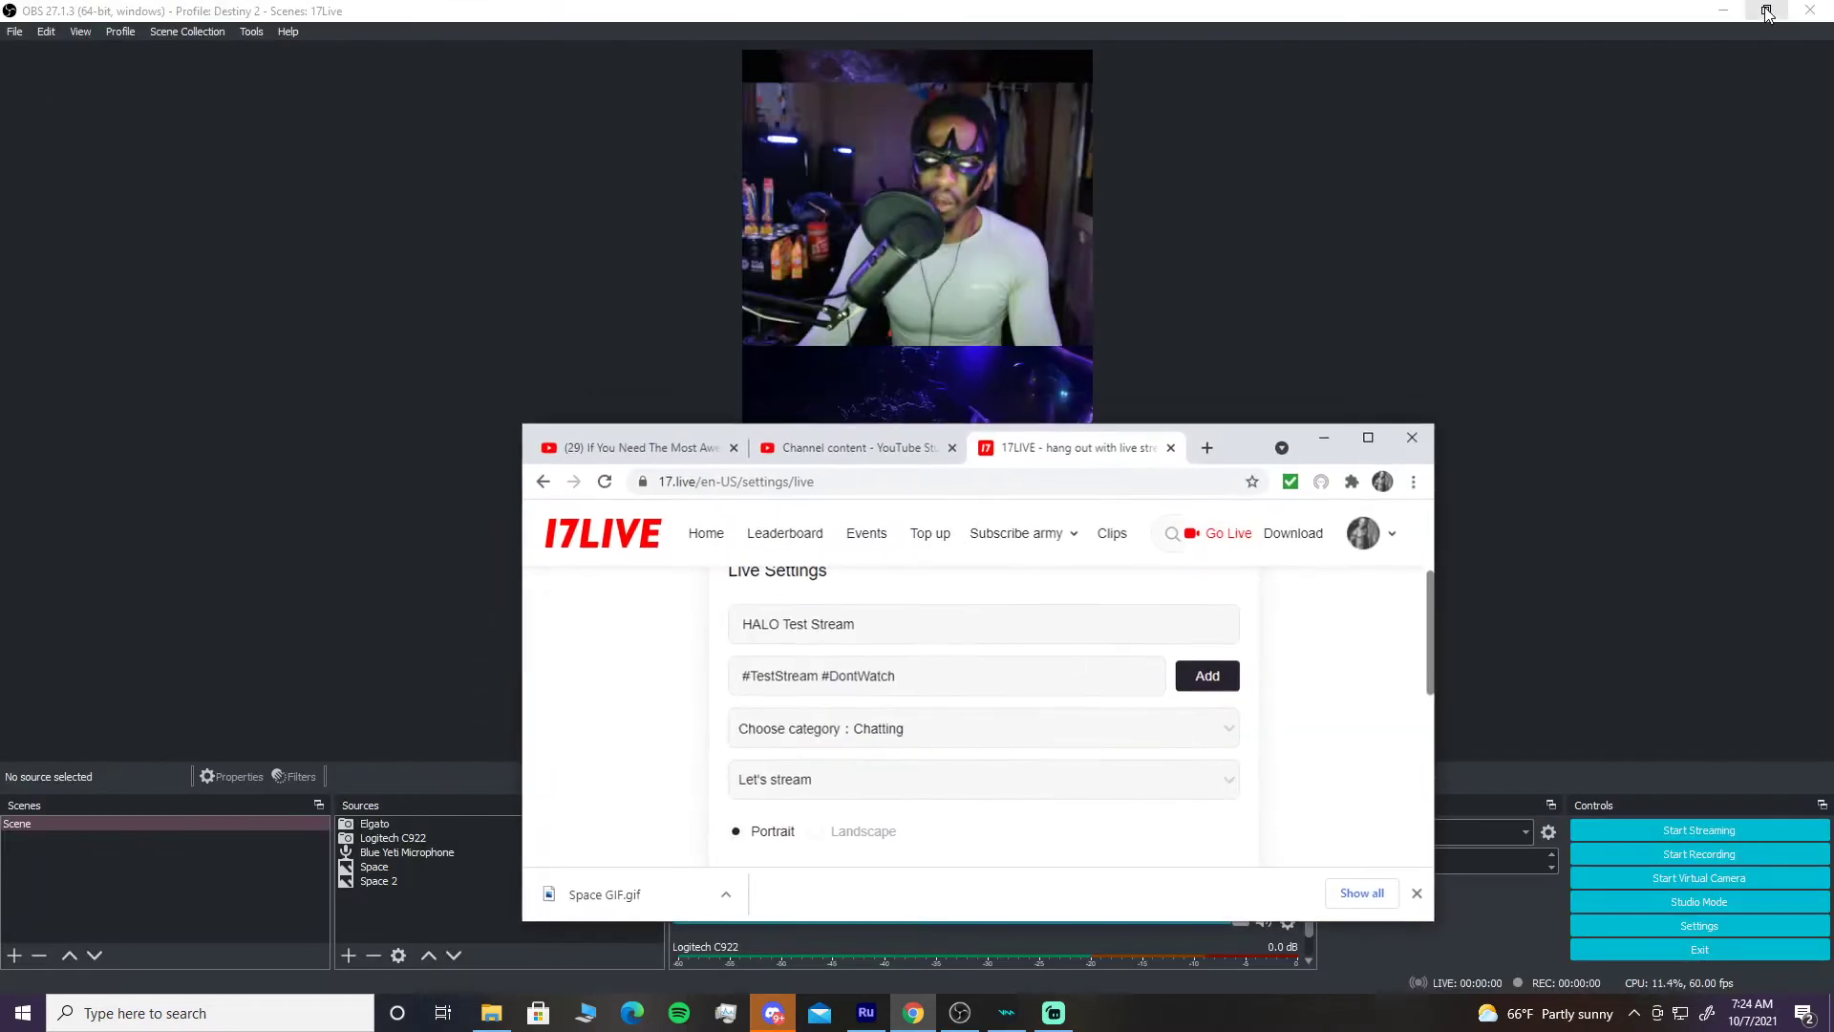
left_click_drag(1236, 434, 1037, 216)
left_click(1166, 214)
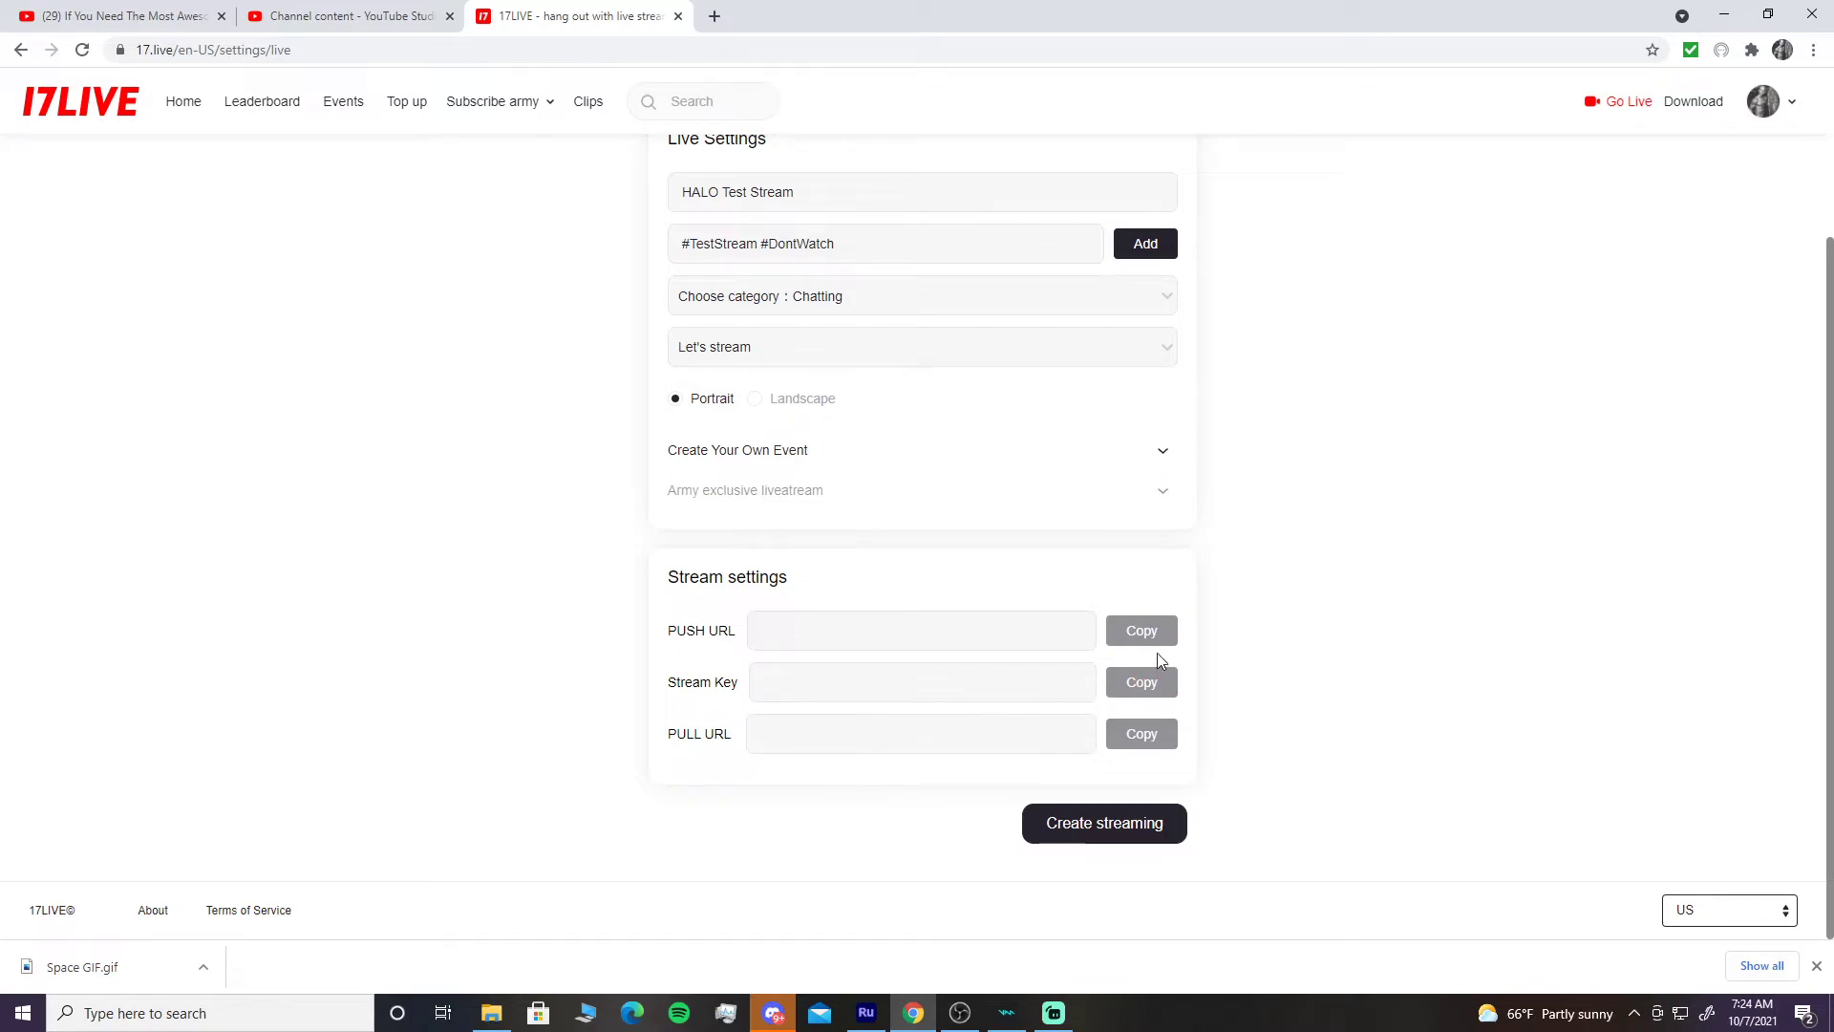
left_click(1765, 15)
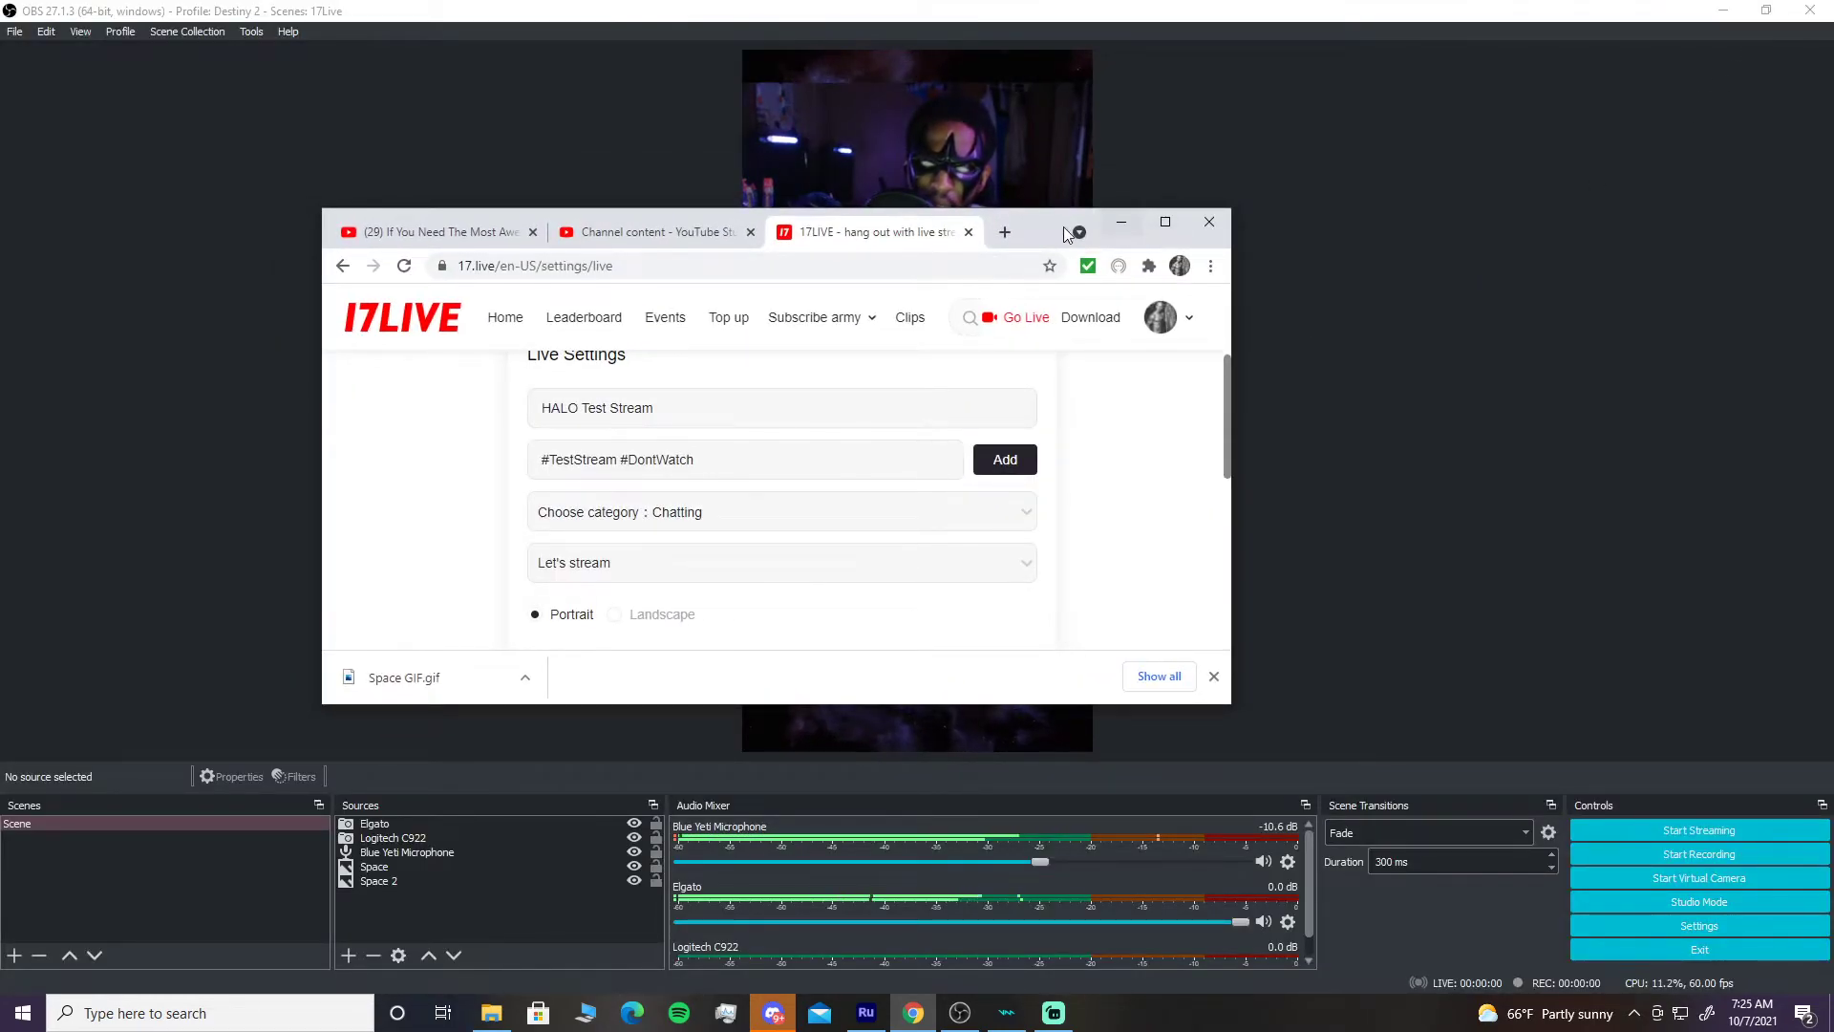
- Open OBS Settings on the Stream page
left_click(1120, 221)
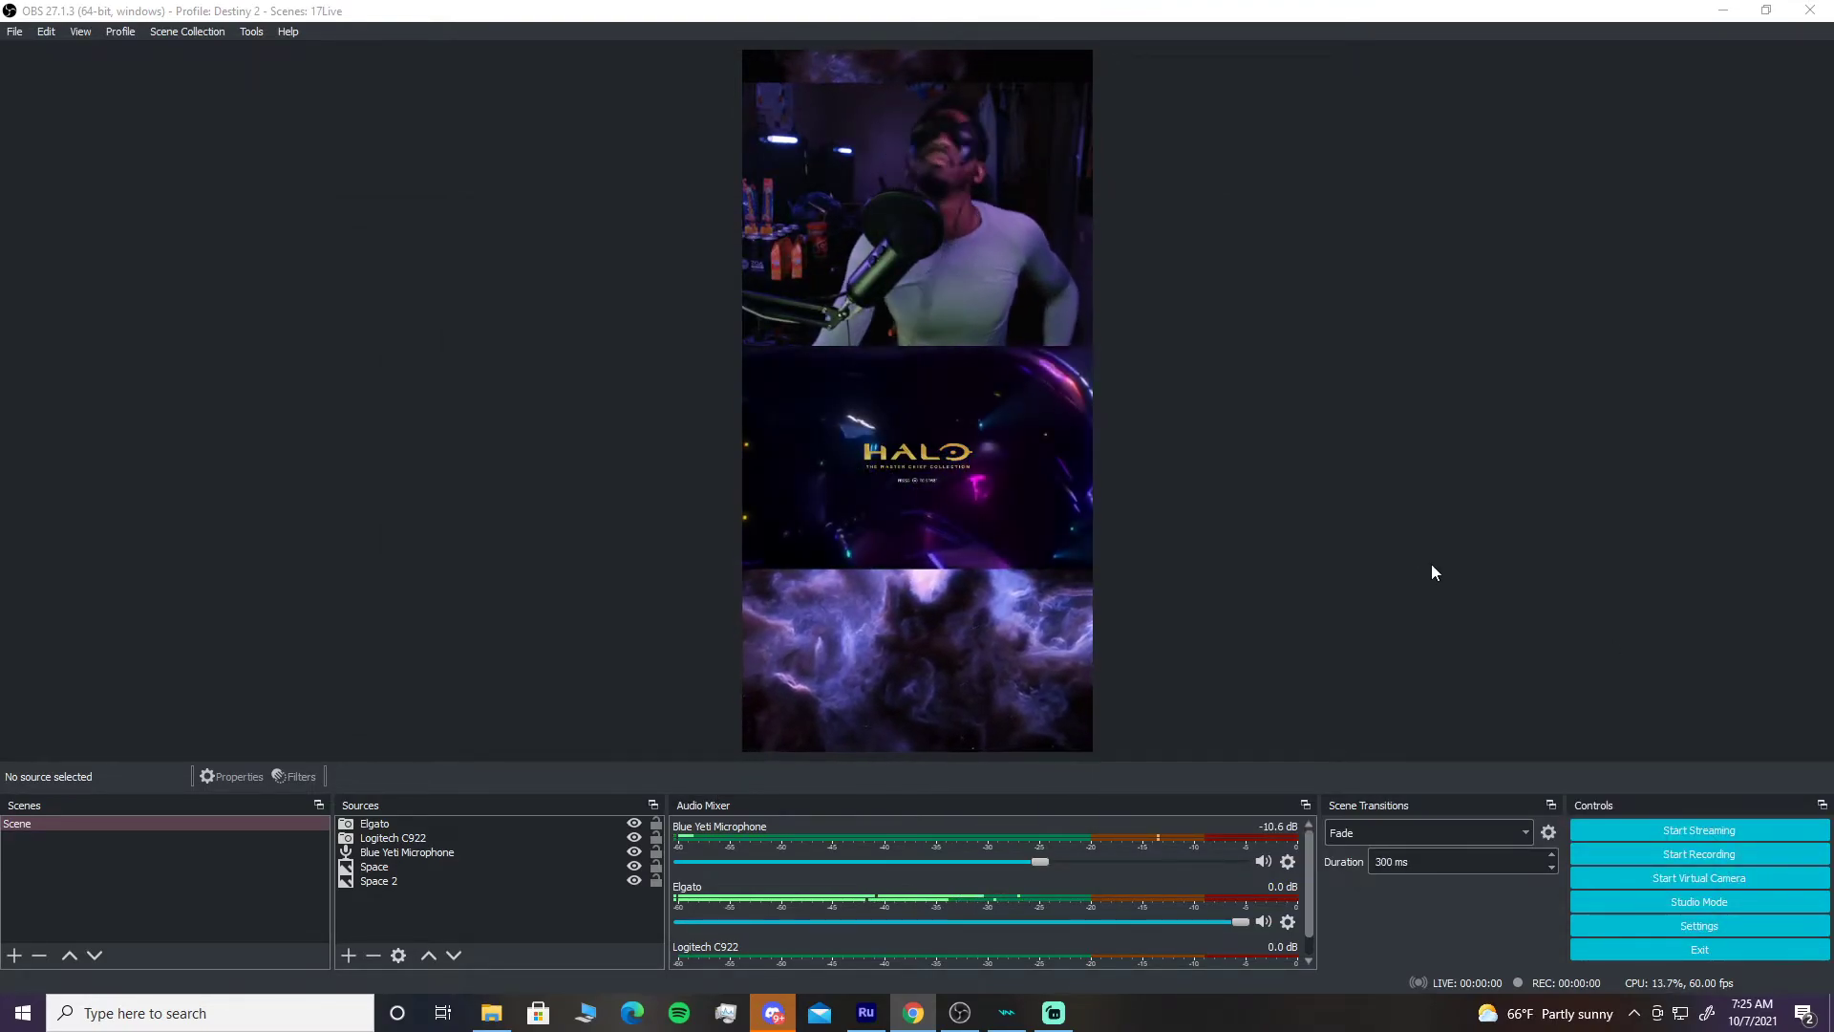
left_click(1631, 925)
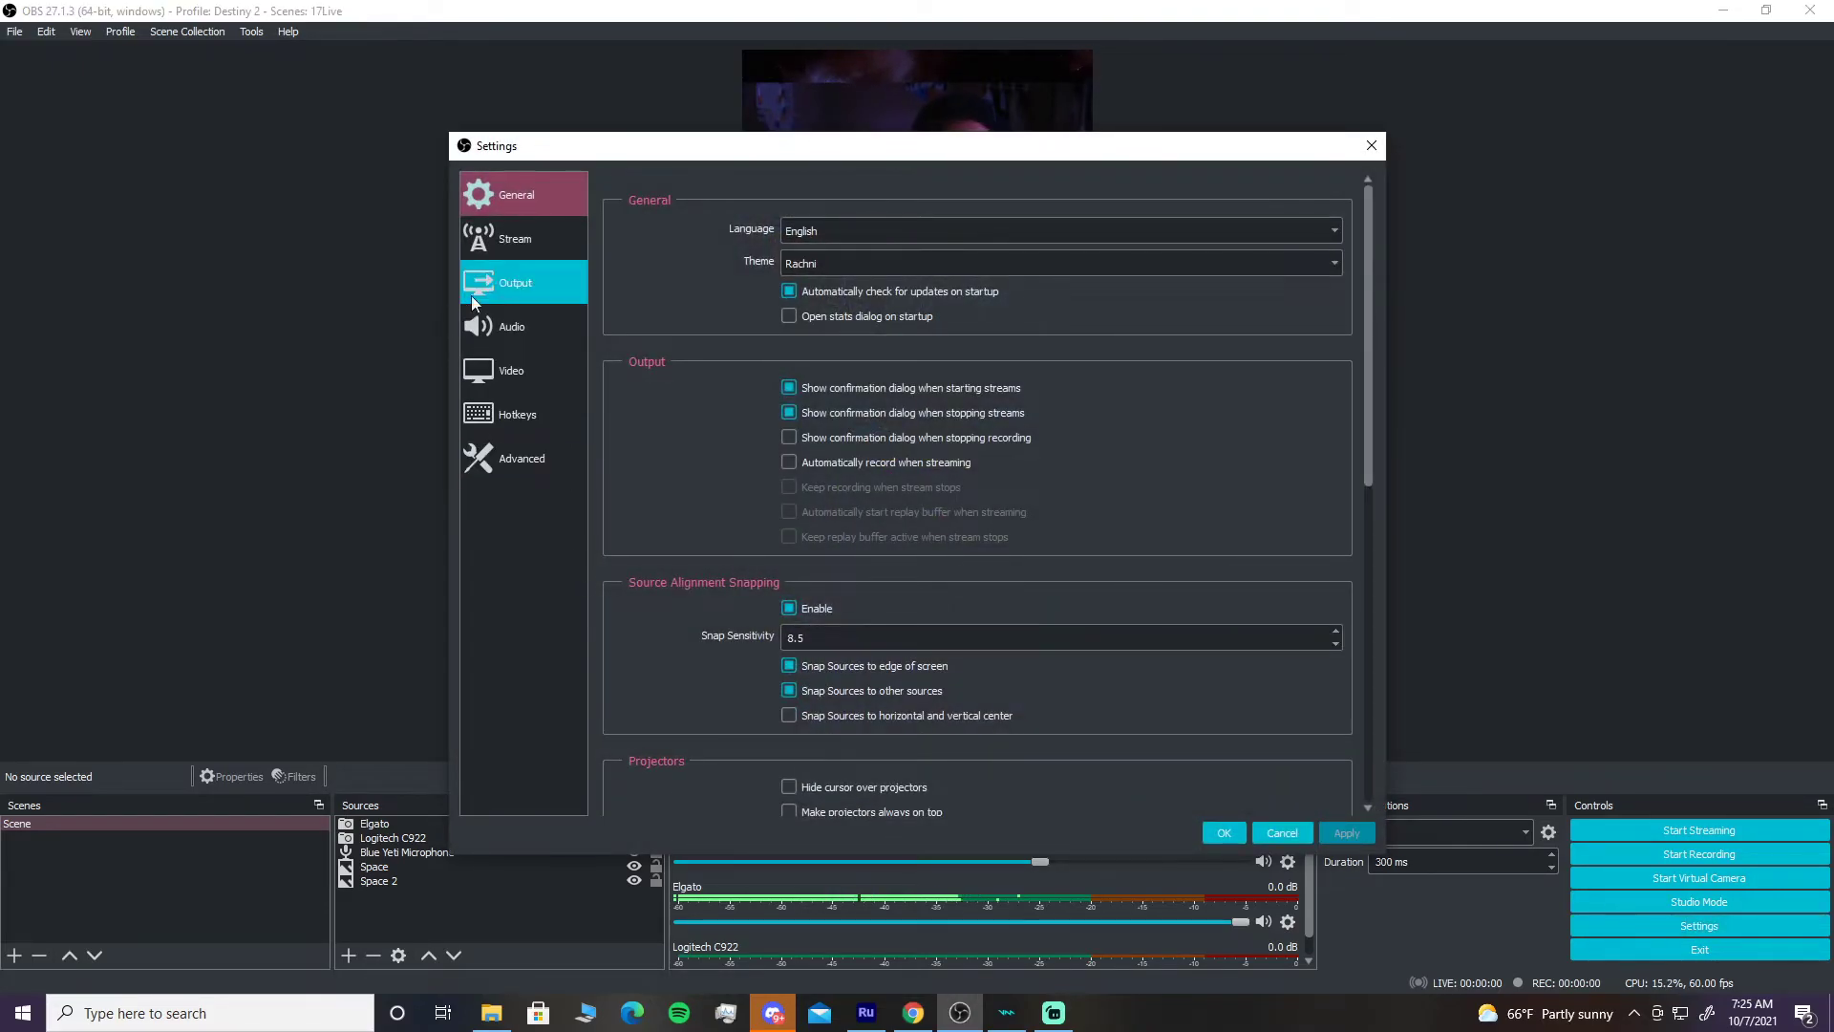
left_click(525, 231)
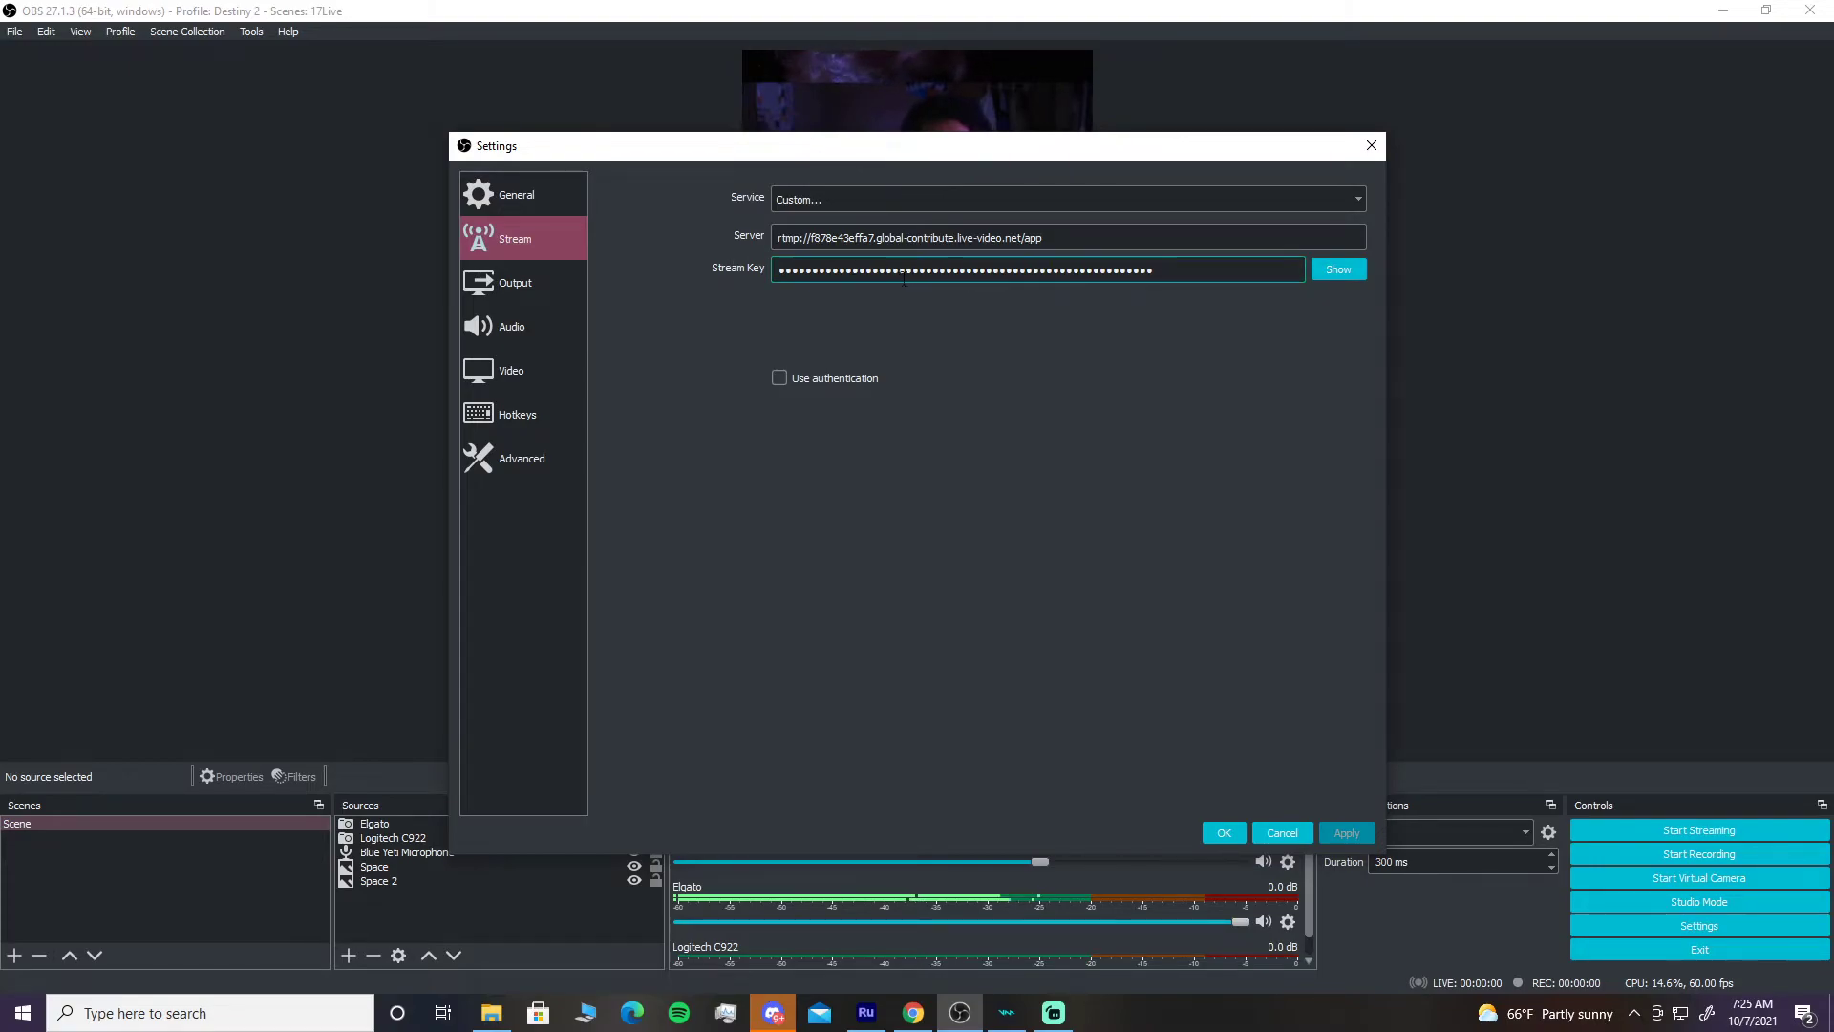
left_click(865, 267)
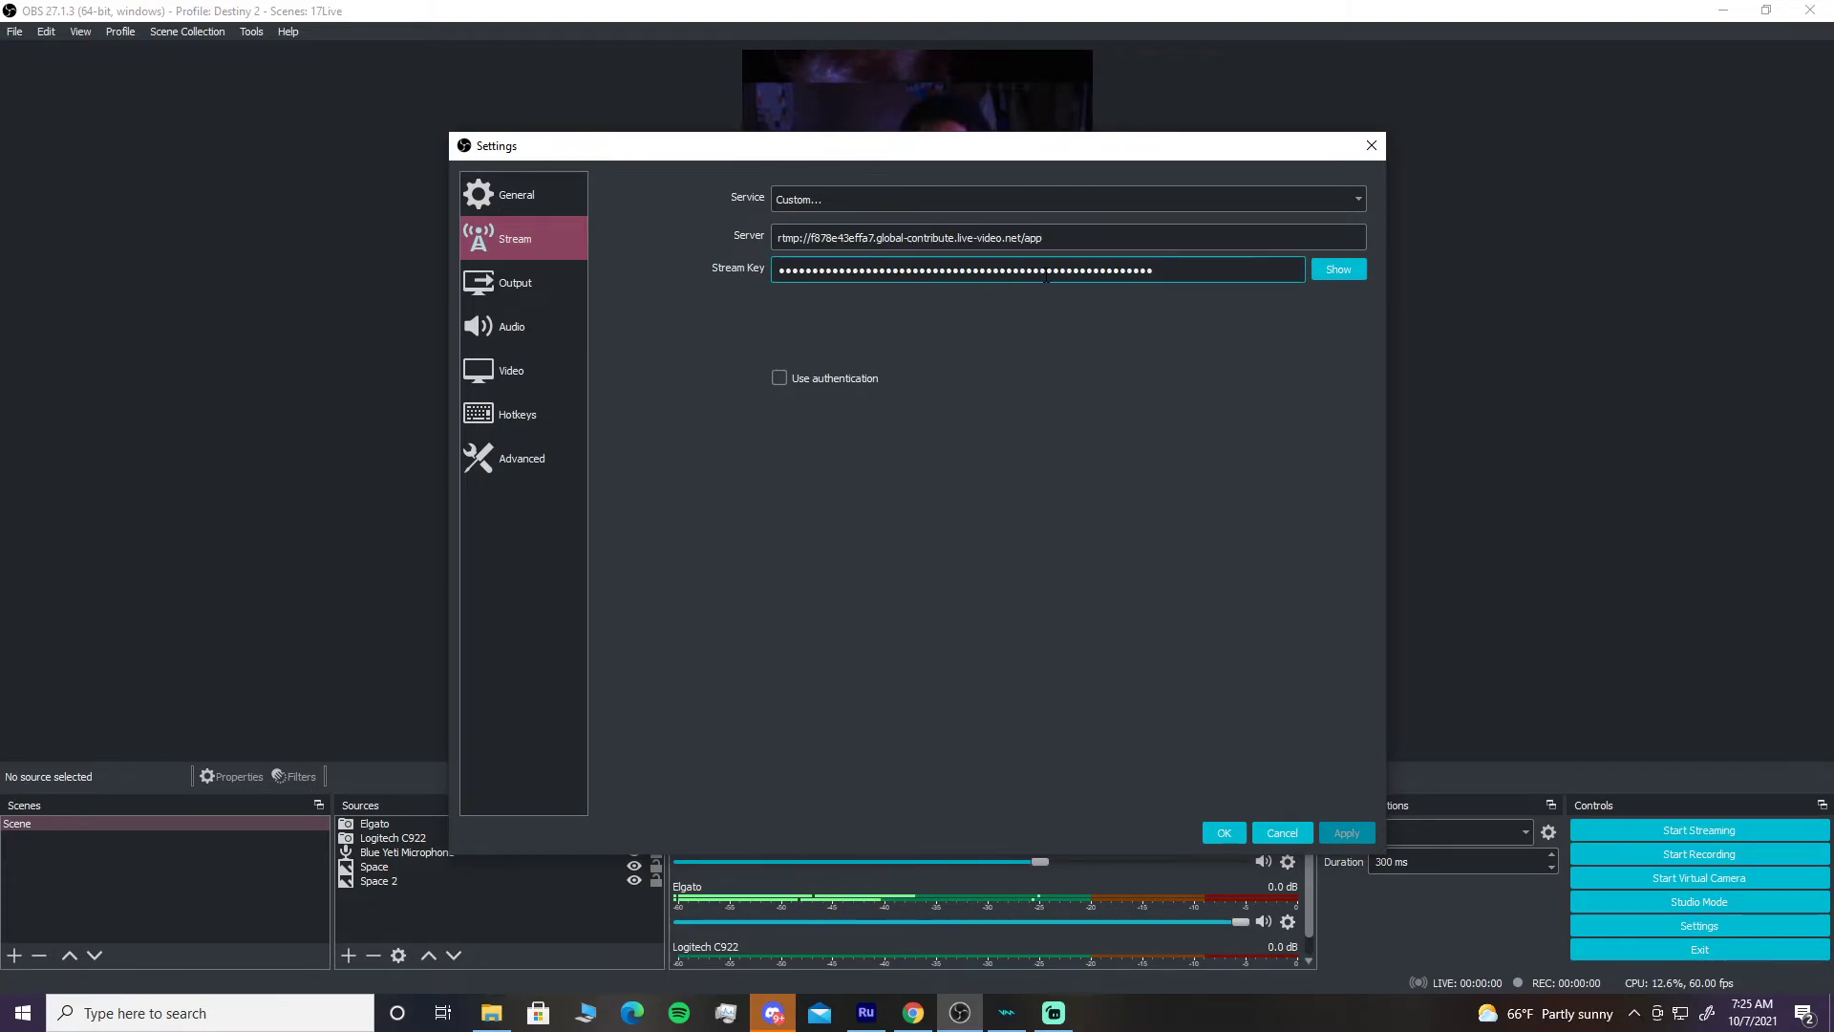
- Replace the Server field with the copied 17LIVE RTMP server URL
key("alt+Tab")
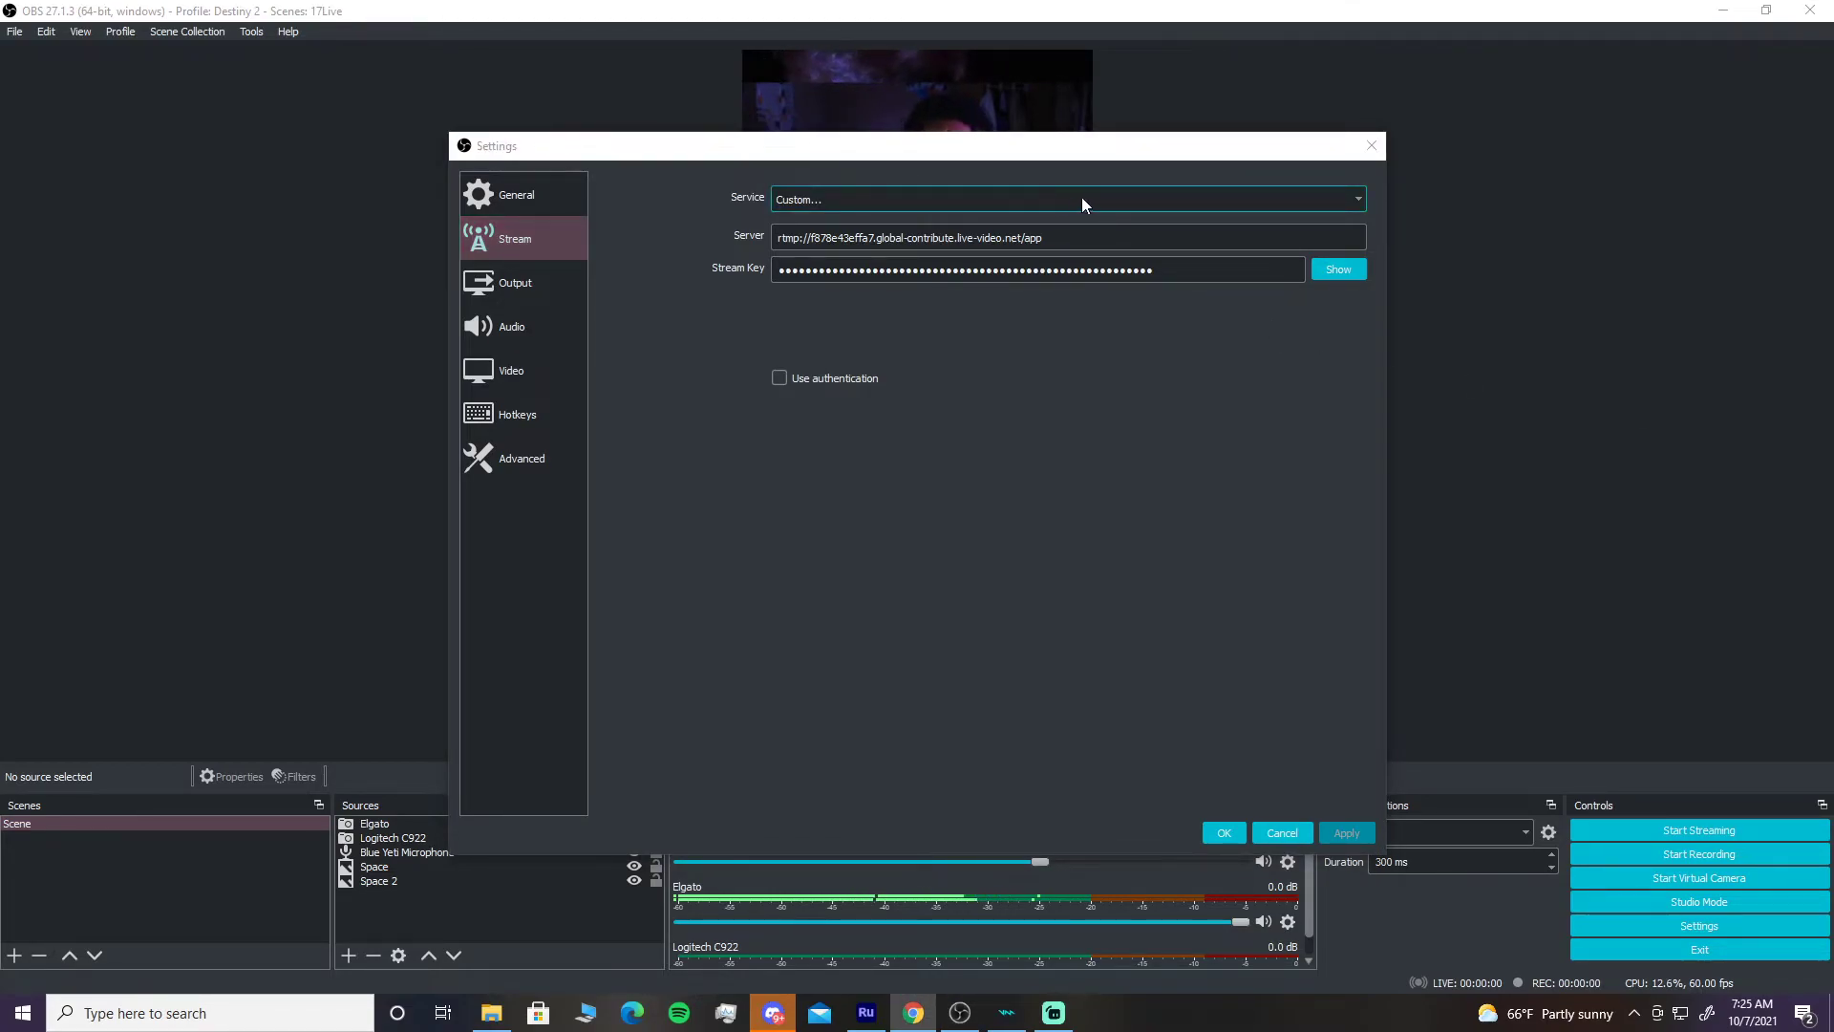
left_click(1118, 238)
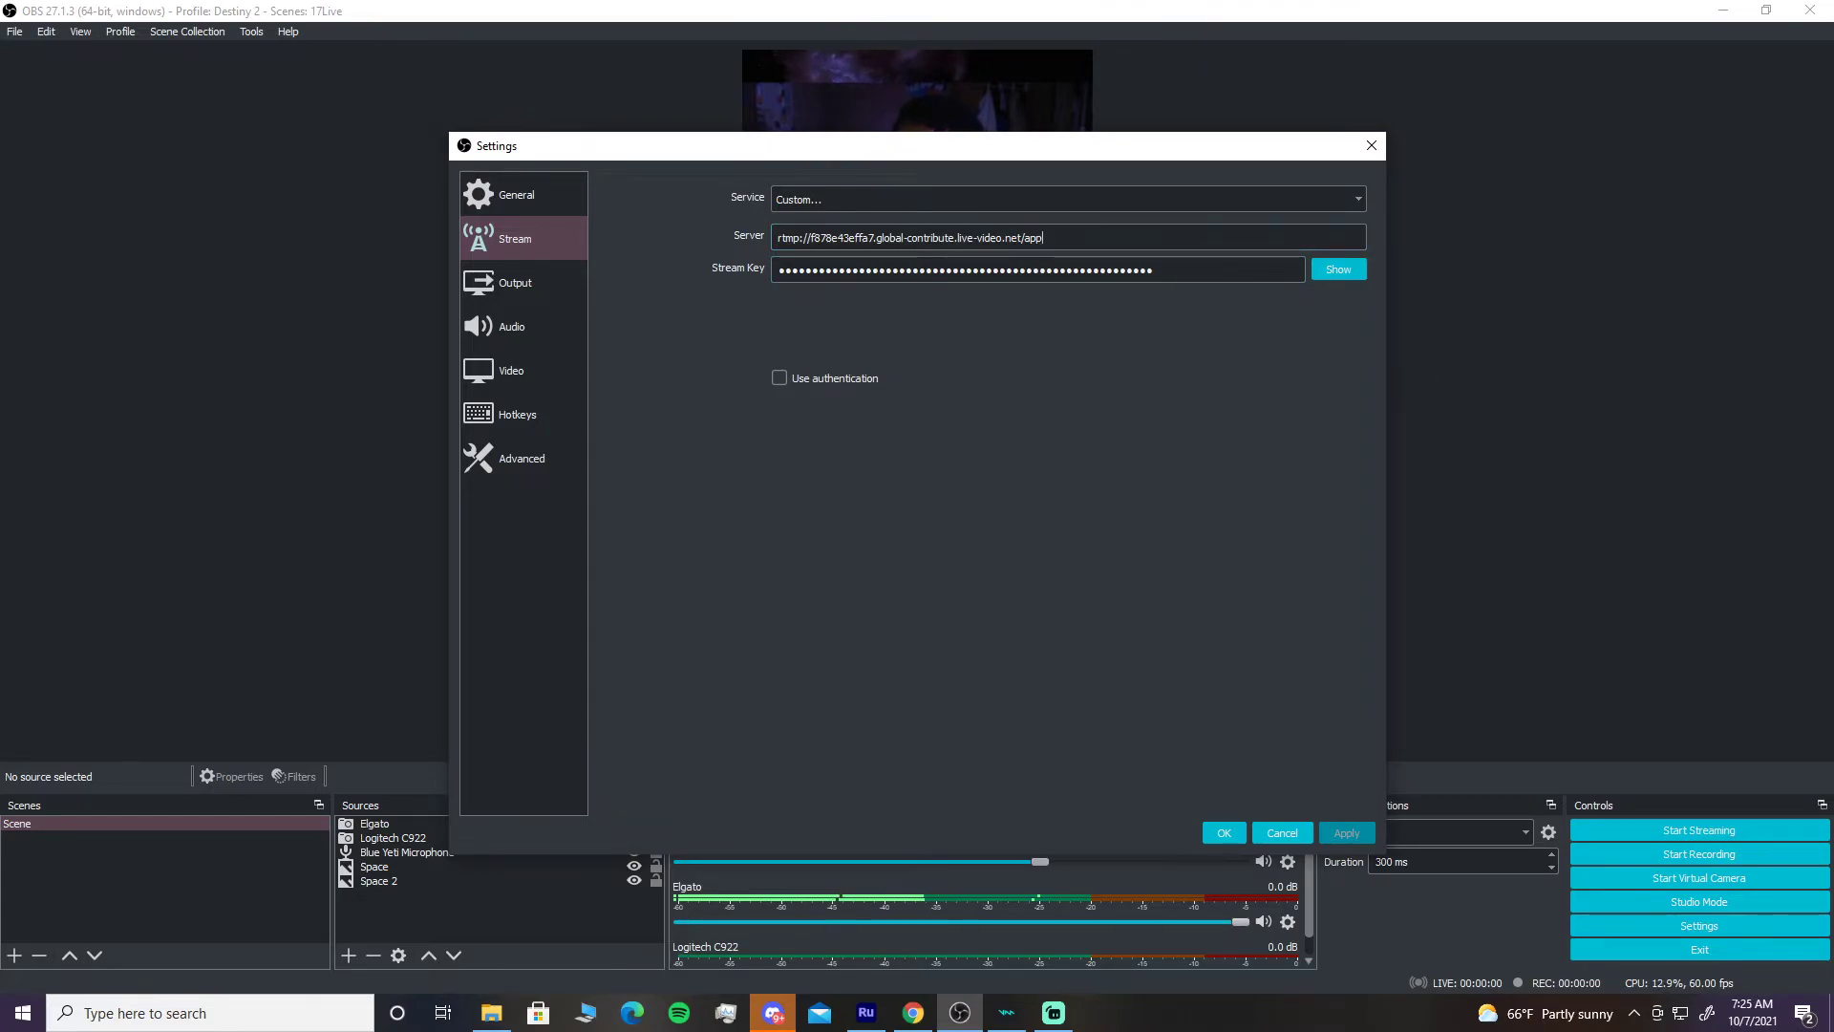
key("alt+Tab")
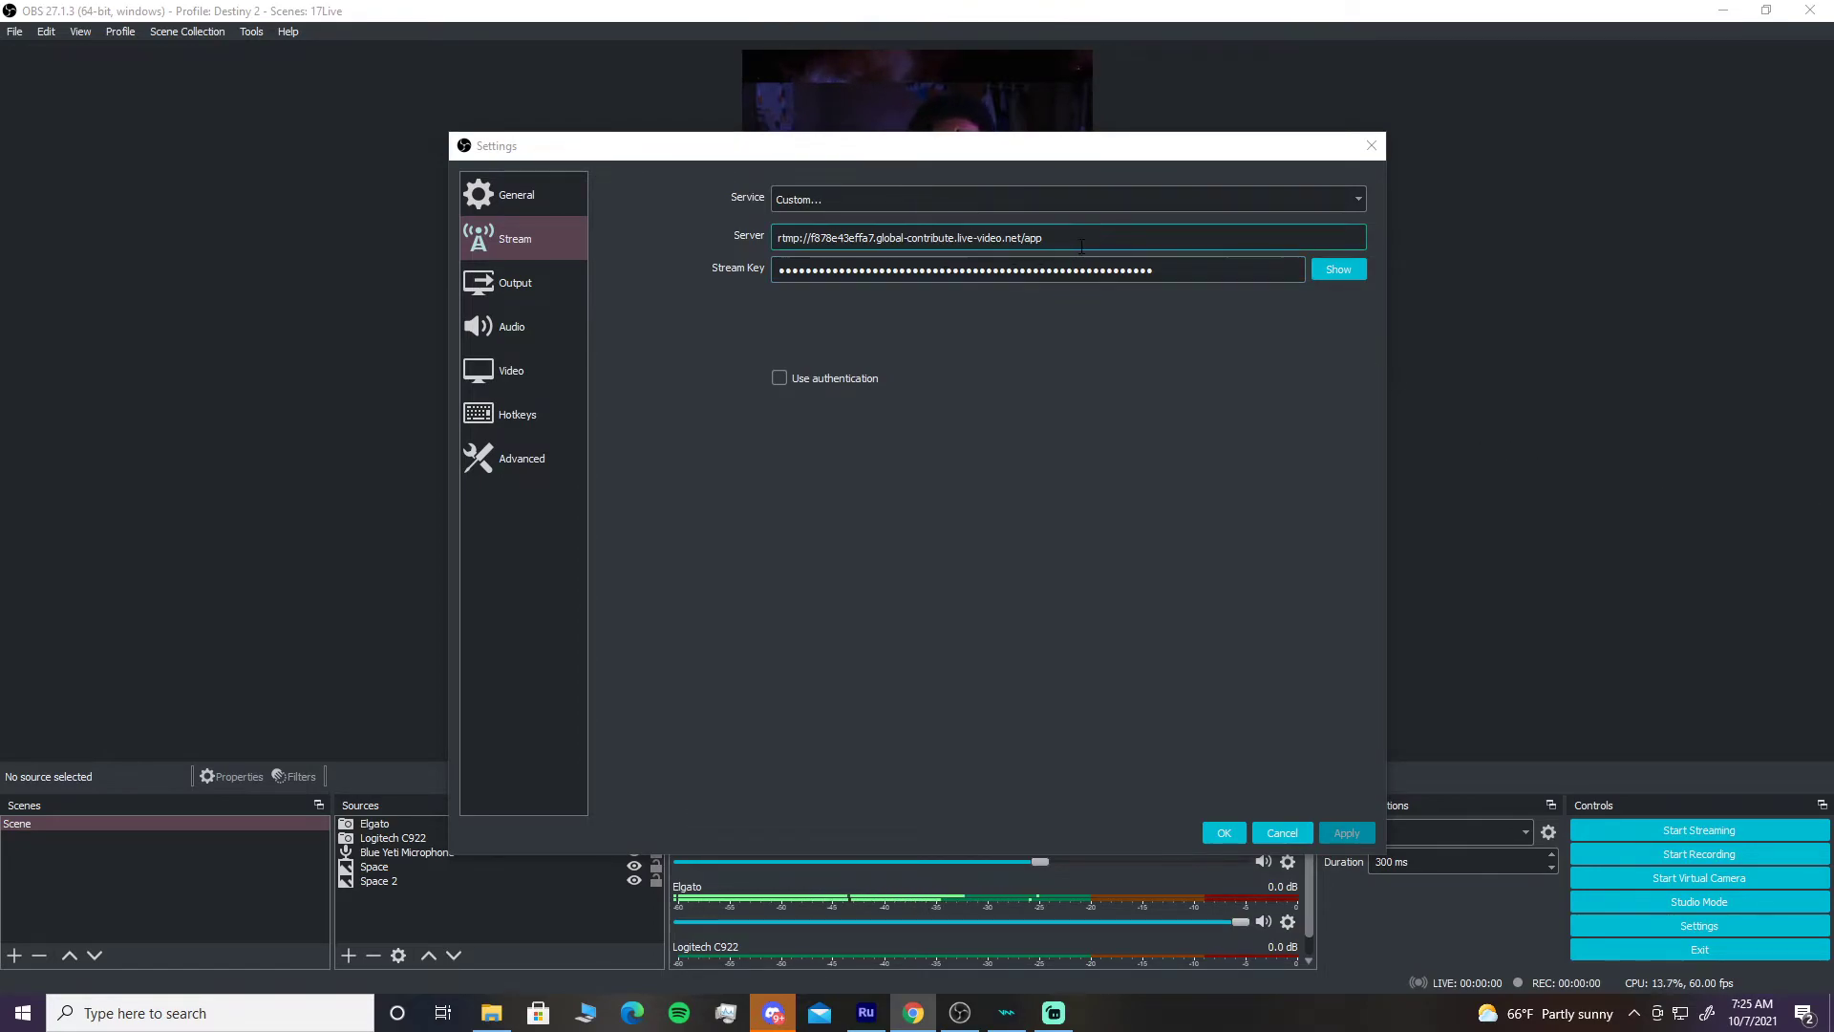
left_click_drag(1082, 247, 754, 239)
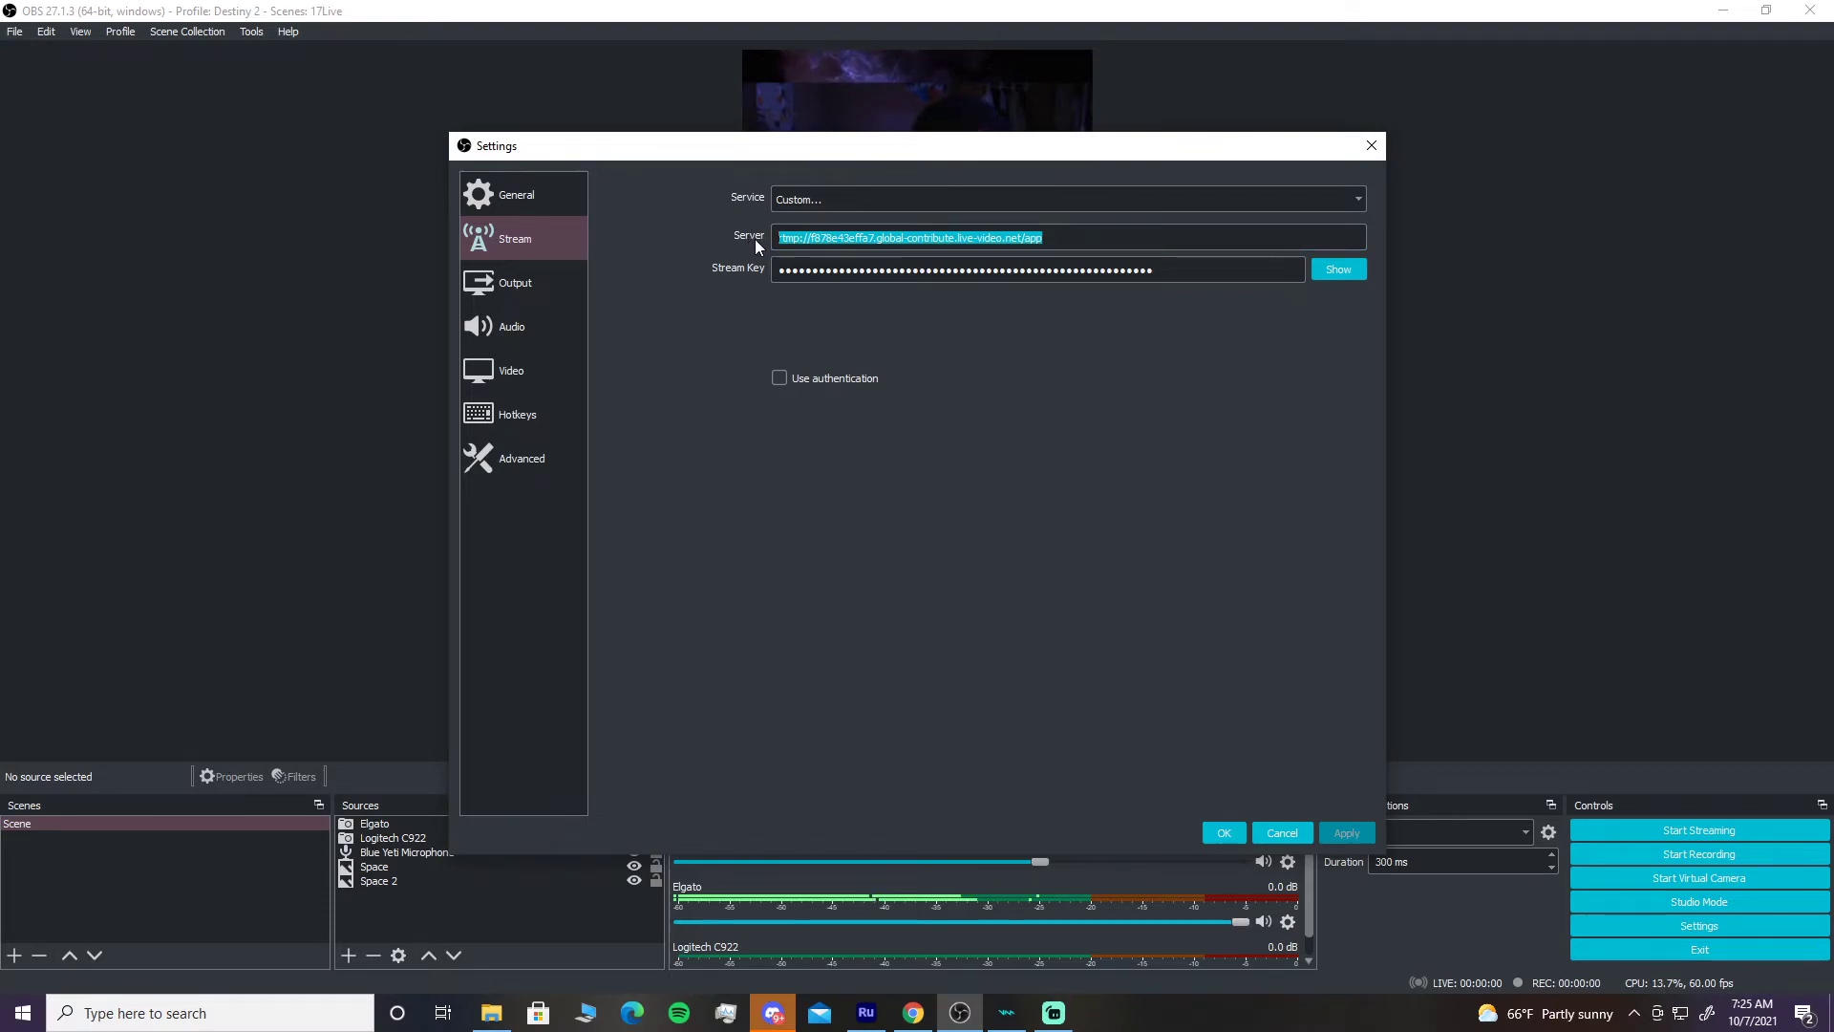
type("rtmp://f878e43effa7.global-contribute.live-video.net/app")
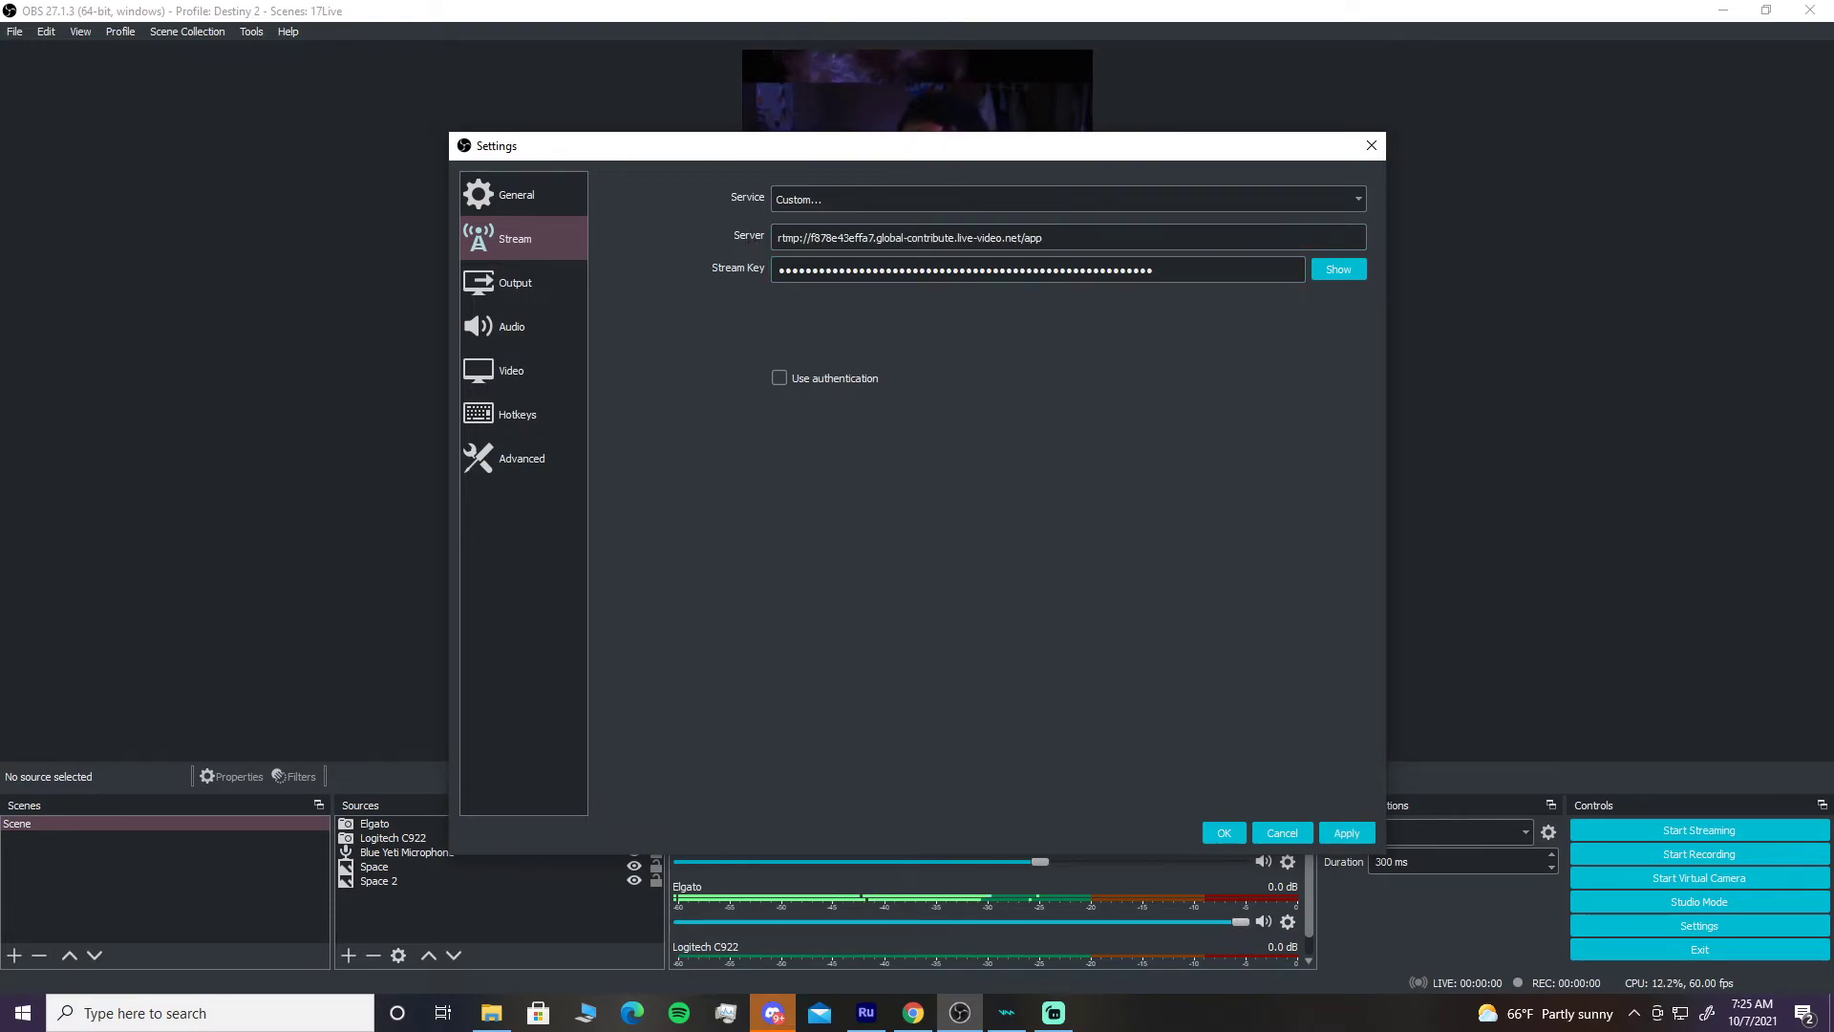
- Replace the stream key with the new 17LIVE key and apply the settings
key("alt+Tab")
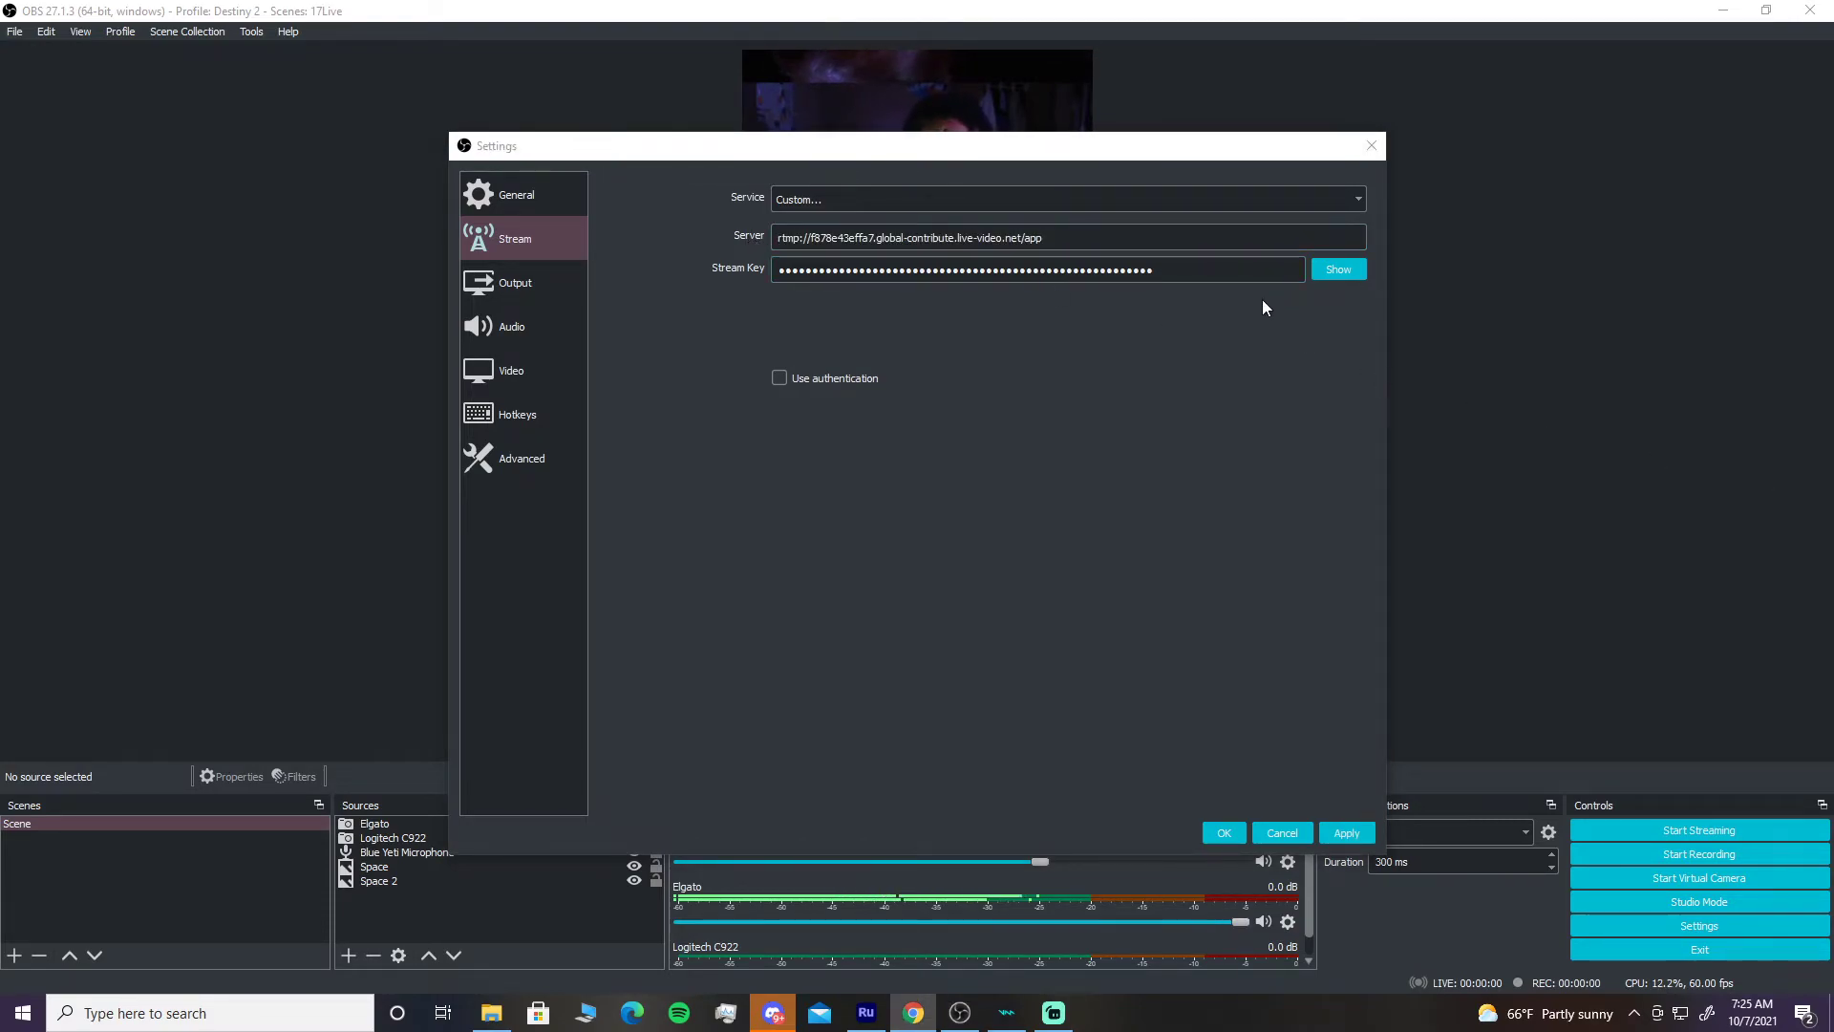
left_click_drag(1249, 278, 669, 277)
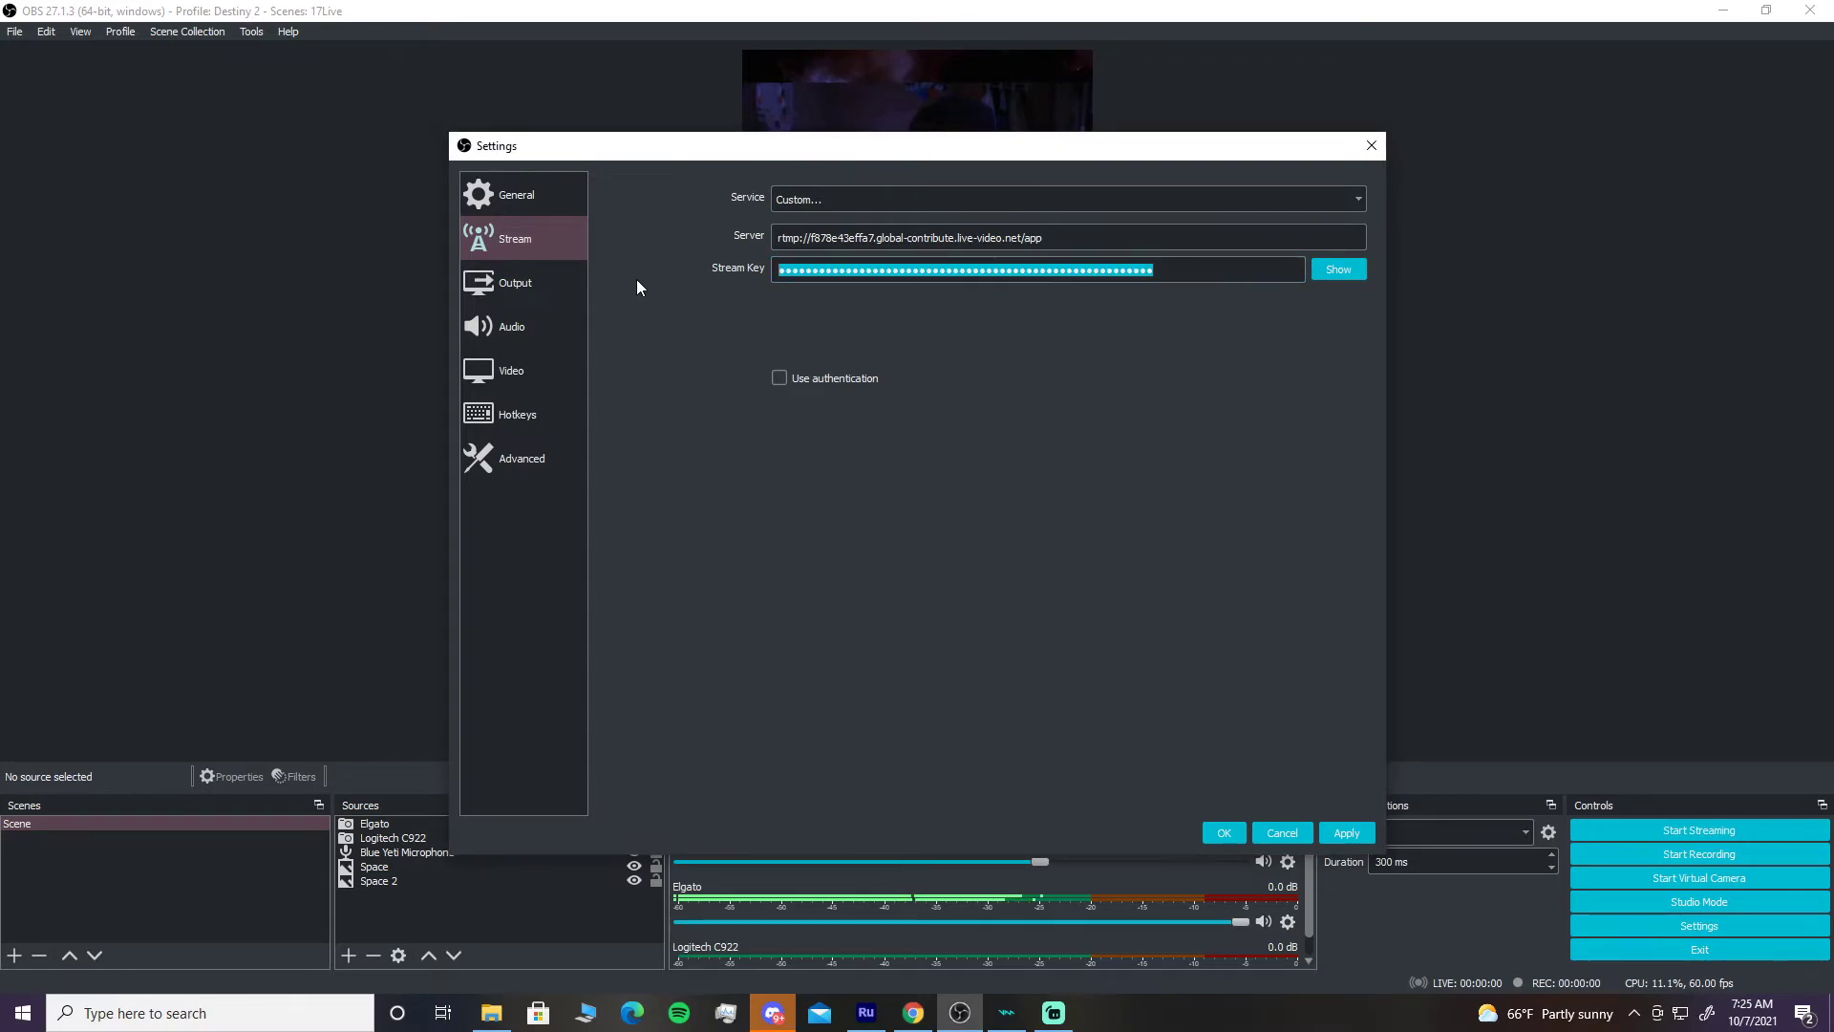
key("ctrl+v")
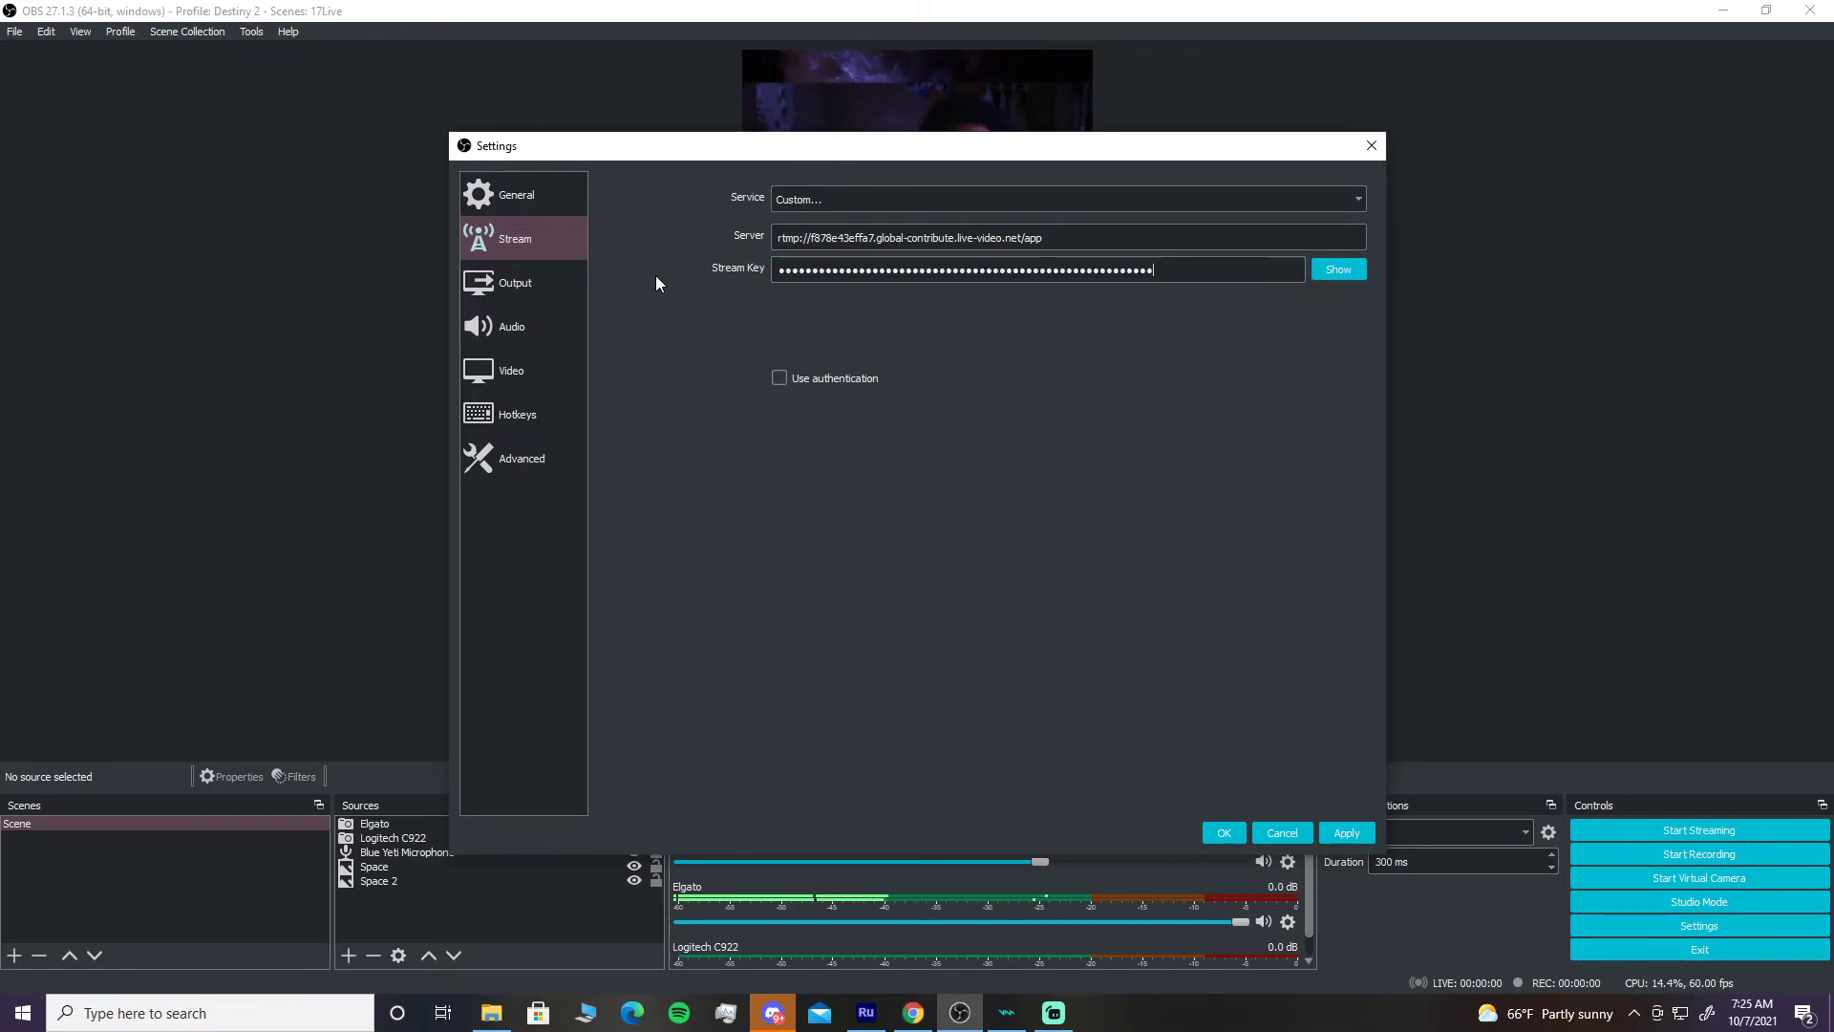
left_click(1354, 835)
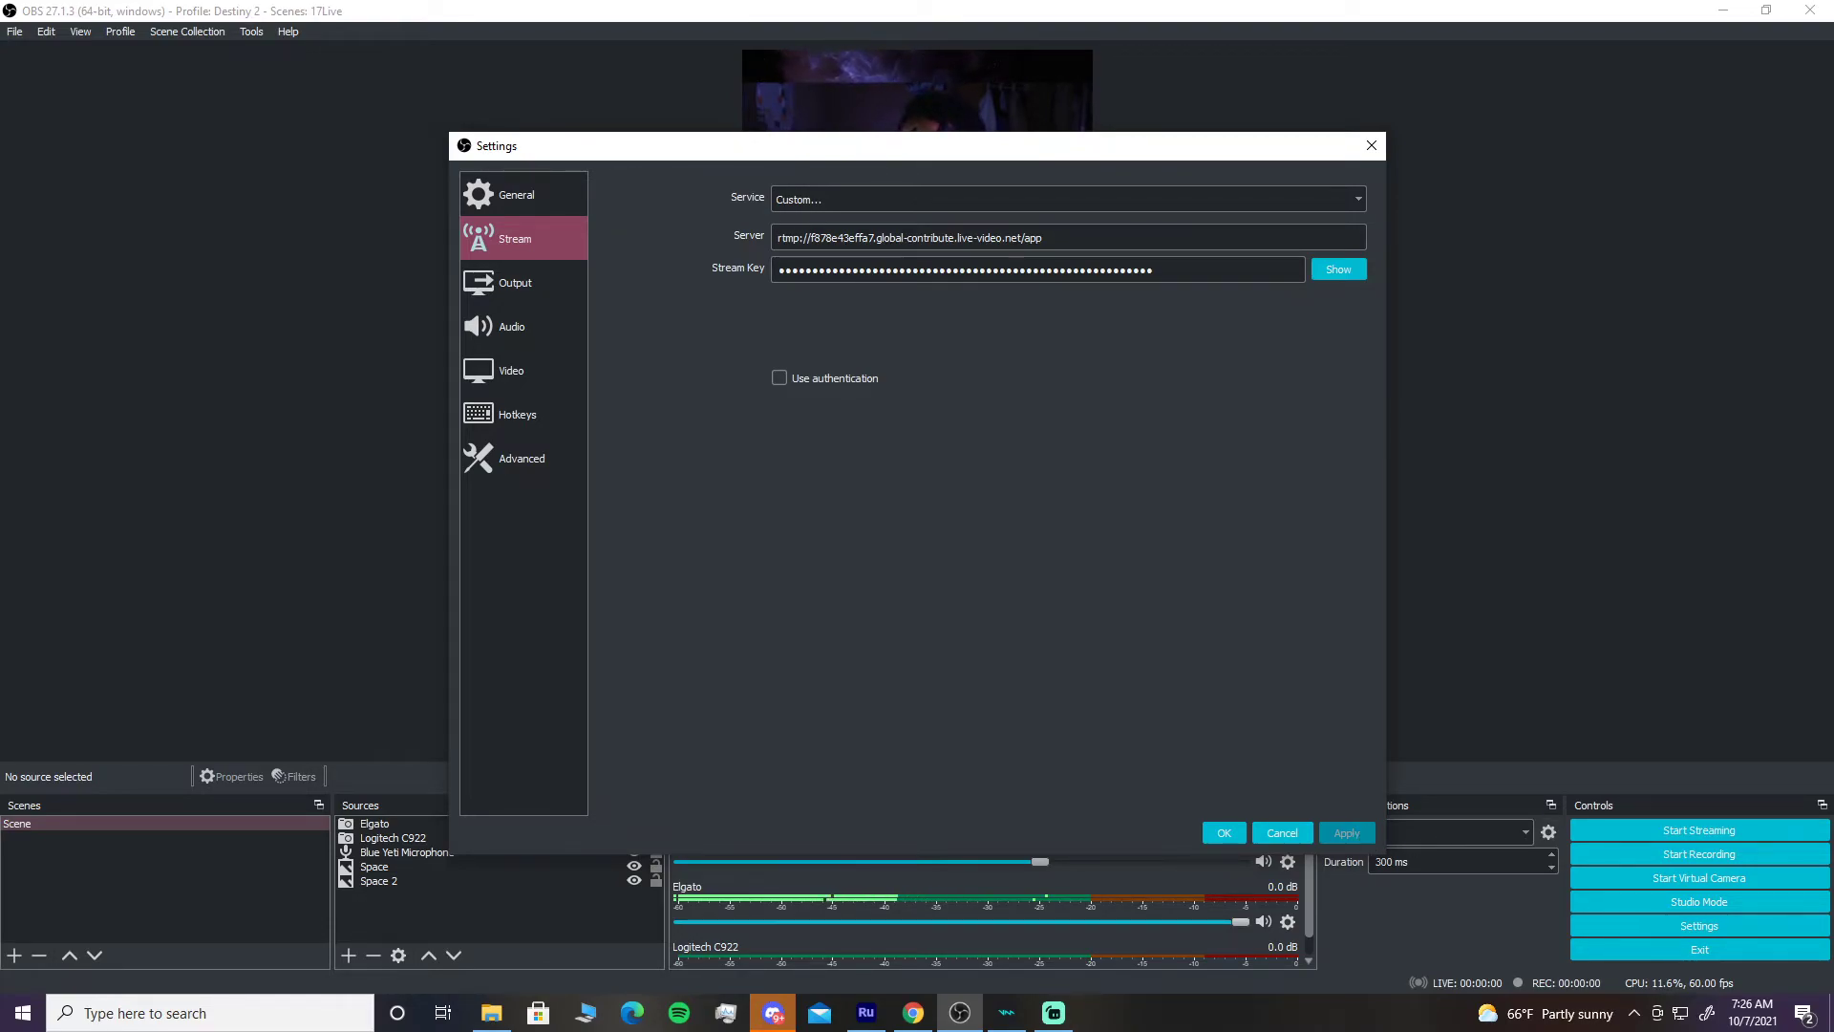
key("alt+Tab")
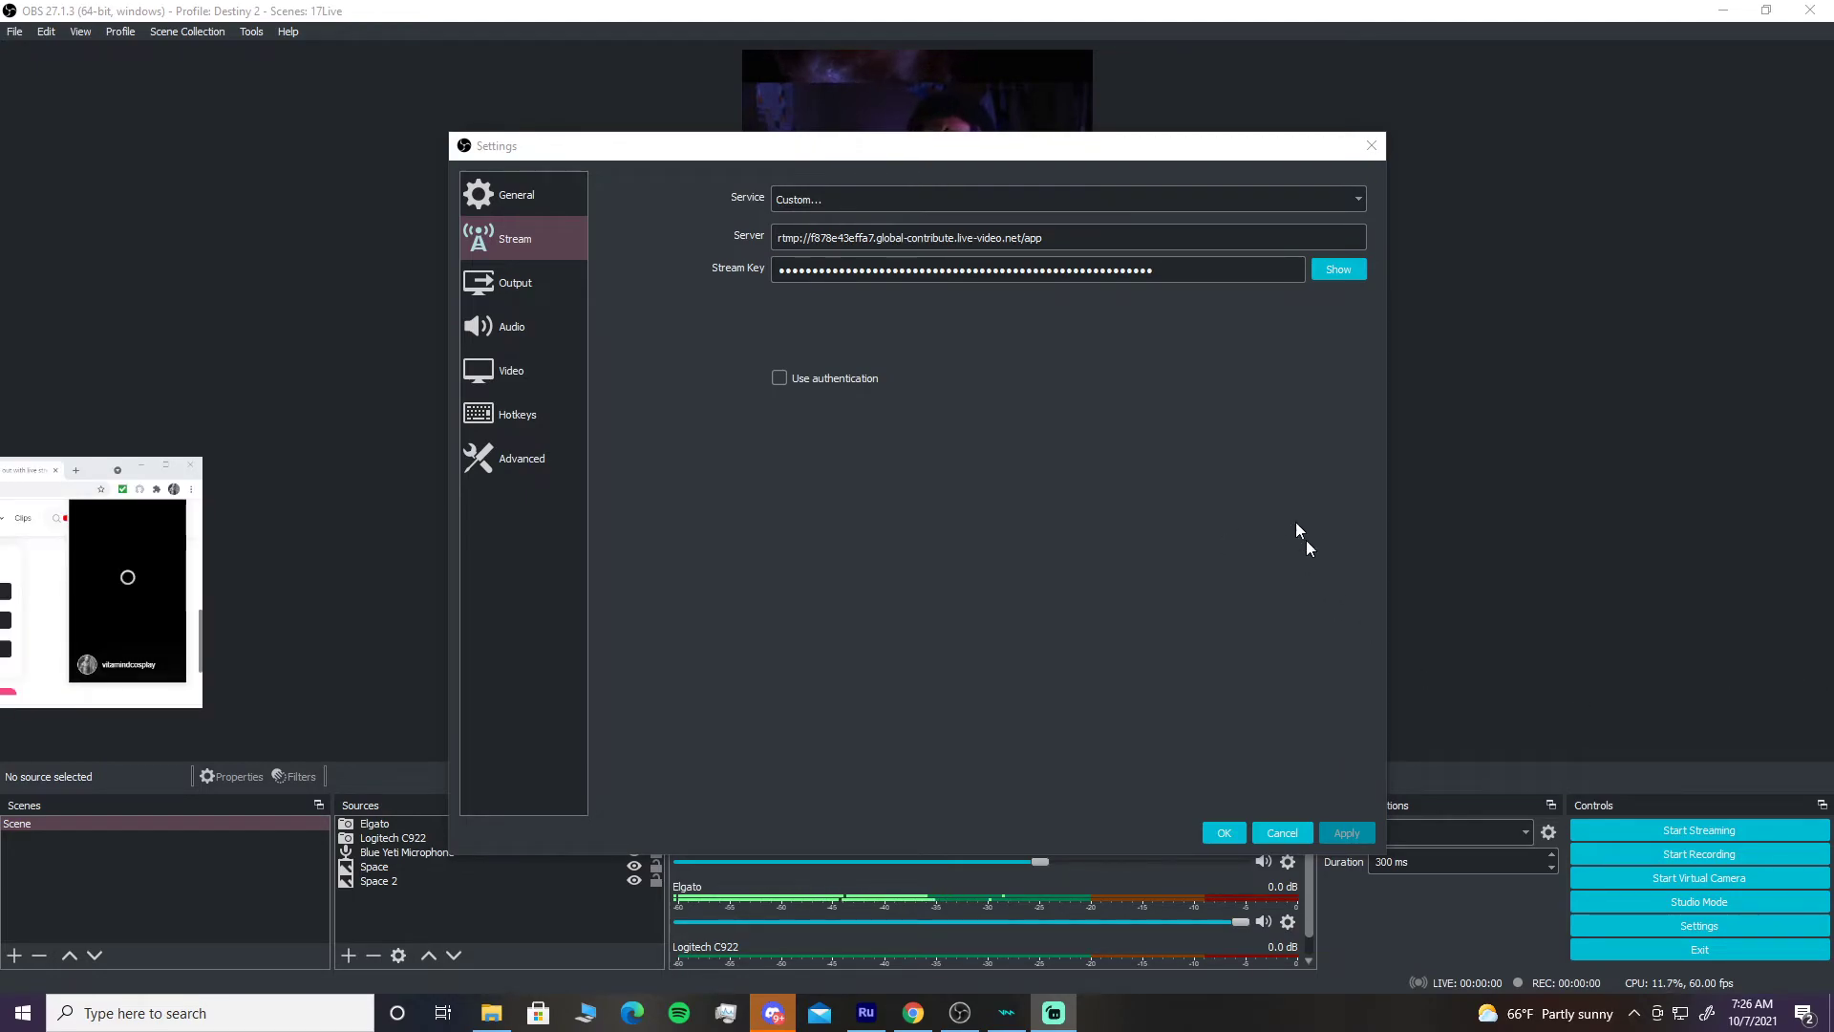
- Close Settings with OK, then start streaming and confirm the Start Stream prompt
left_click(1231, 837)
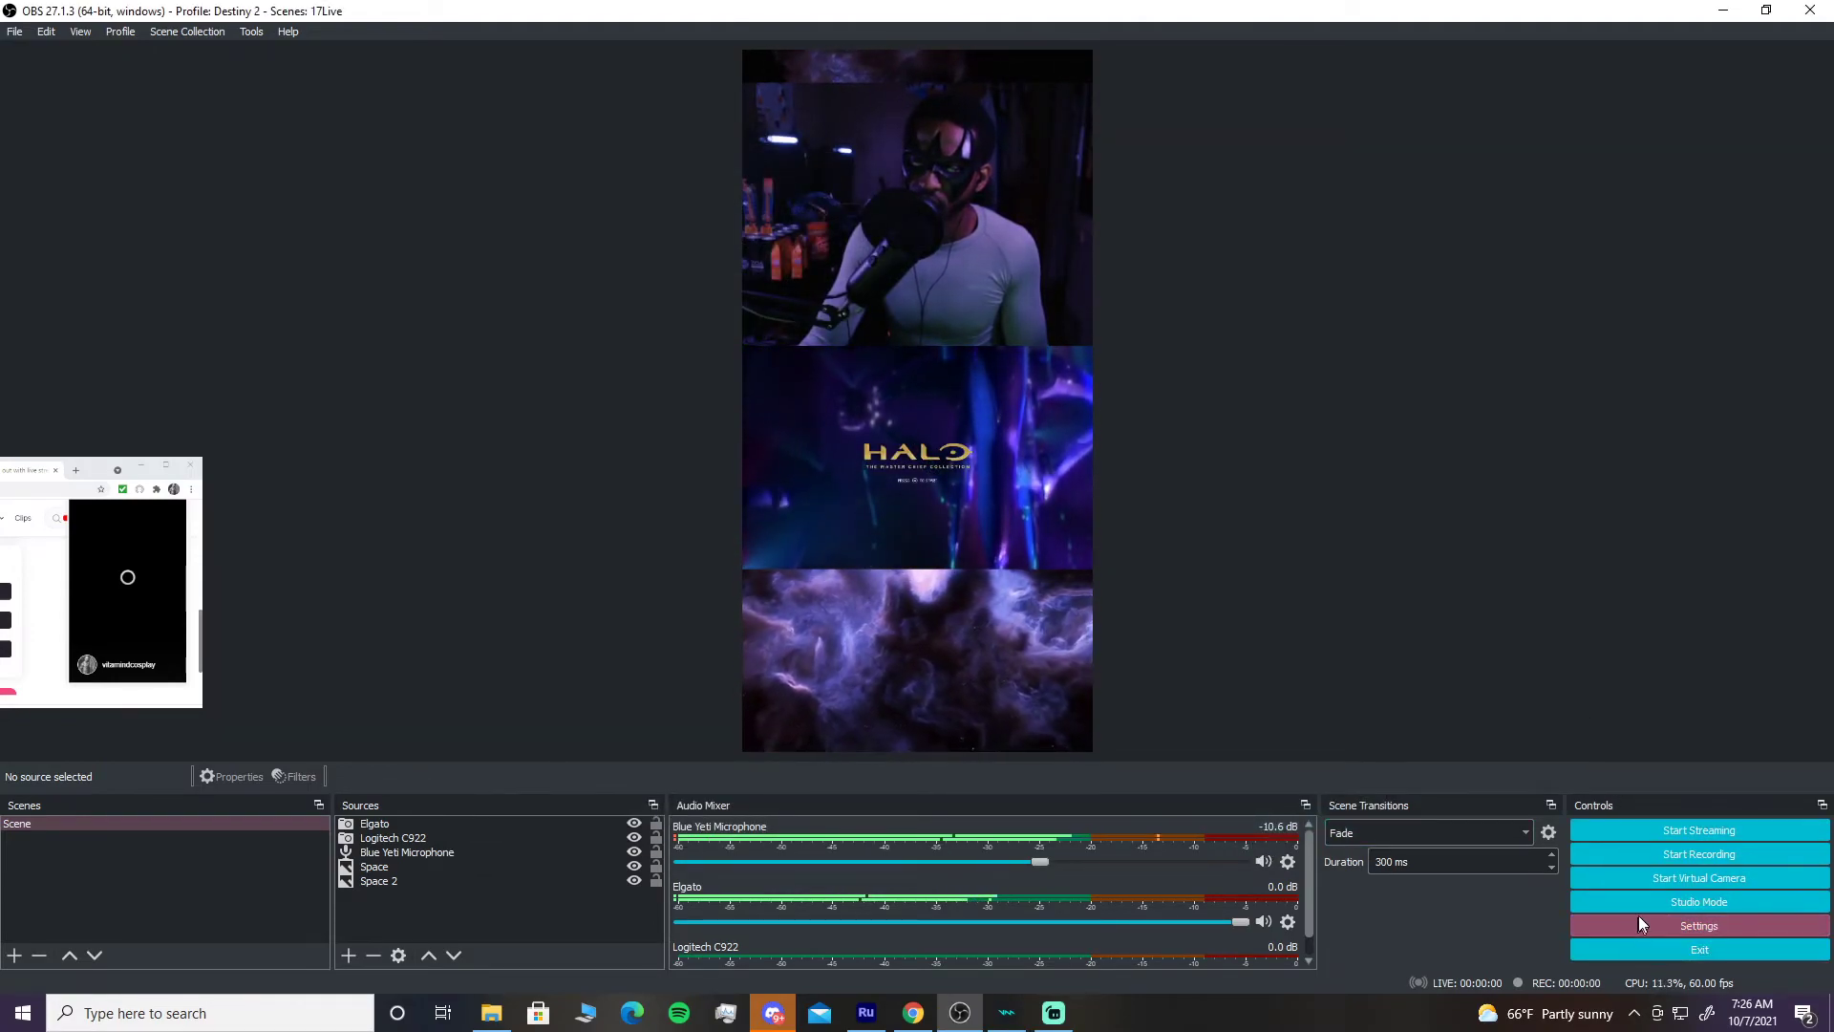
left_click(1664, 827)
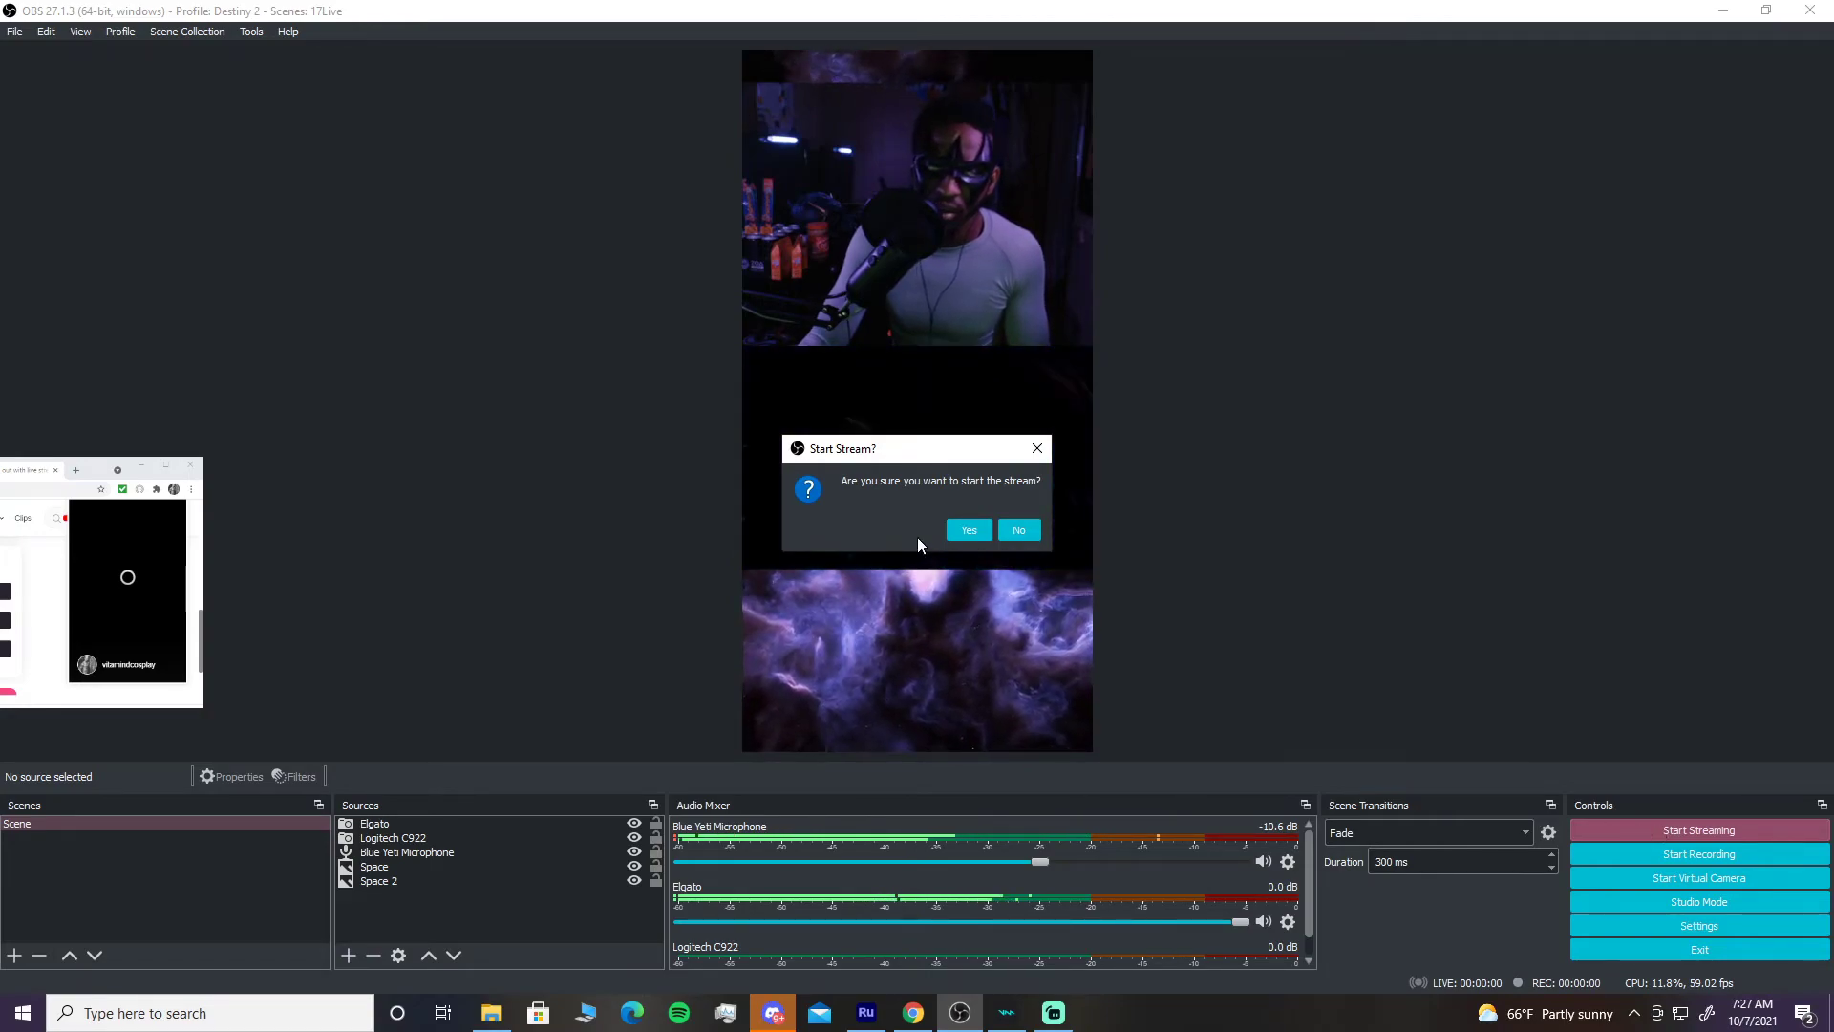
left_click(964, 530)
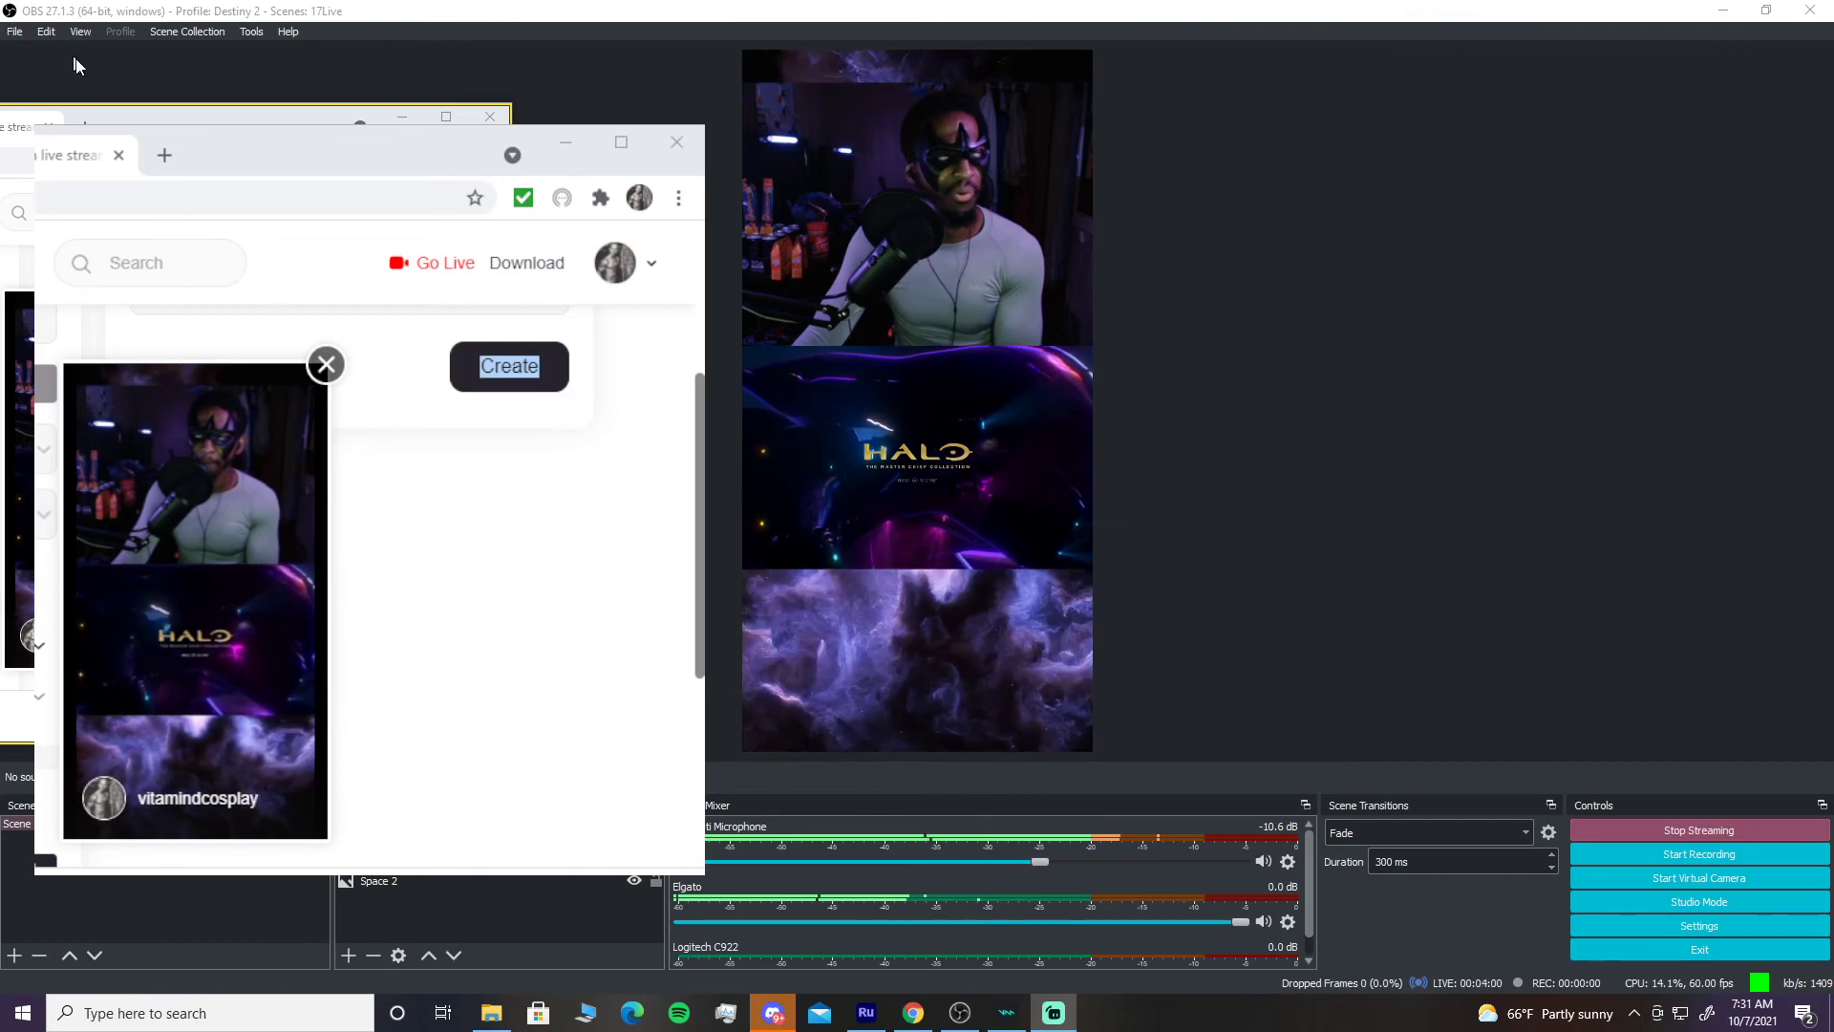
- Close the floating preview and end the 17LIVE broadcast, confirming the reminder
left_click_drag(218, 120, 1000, 122)
scroll(229, 390, "down", 3)
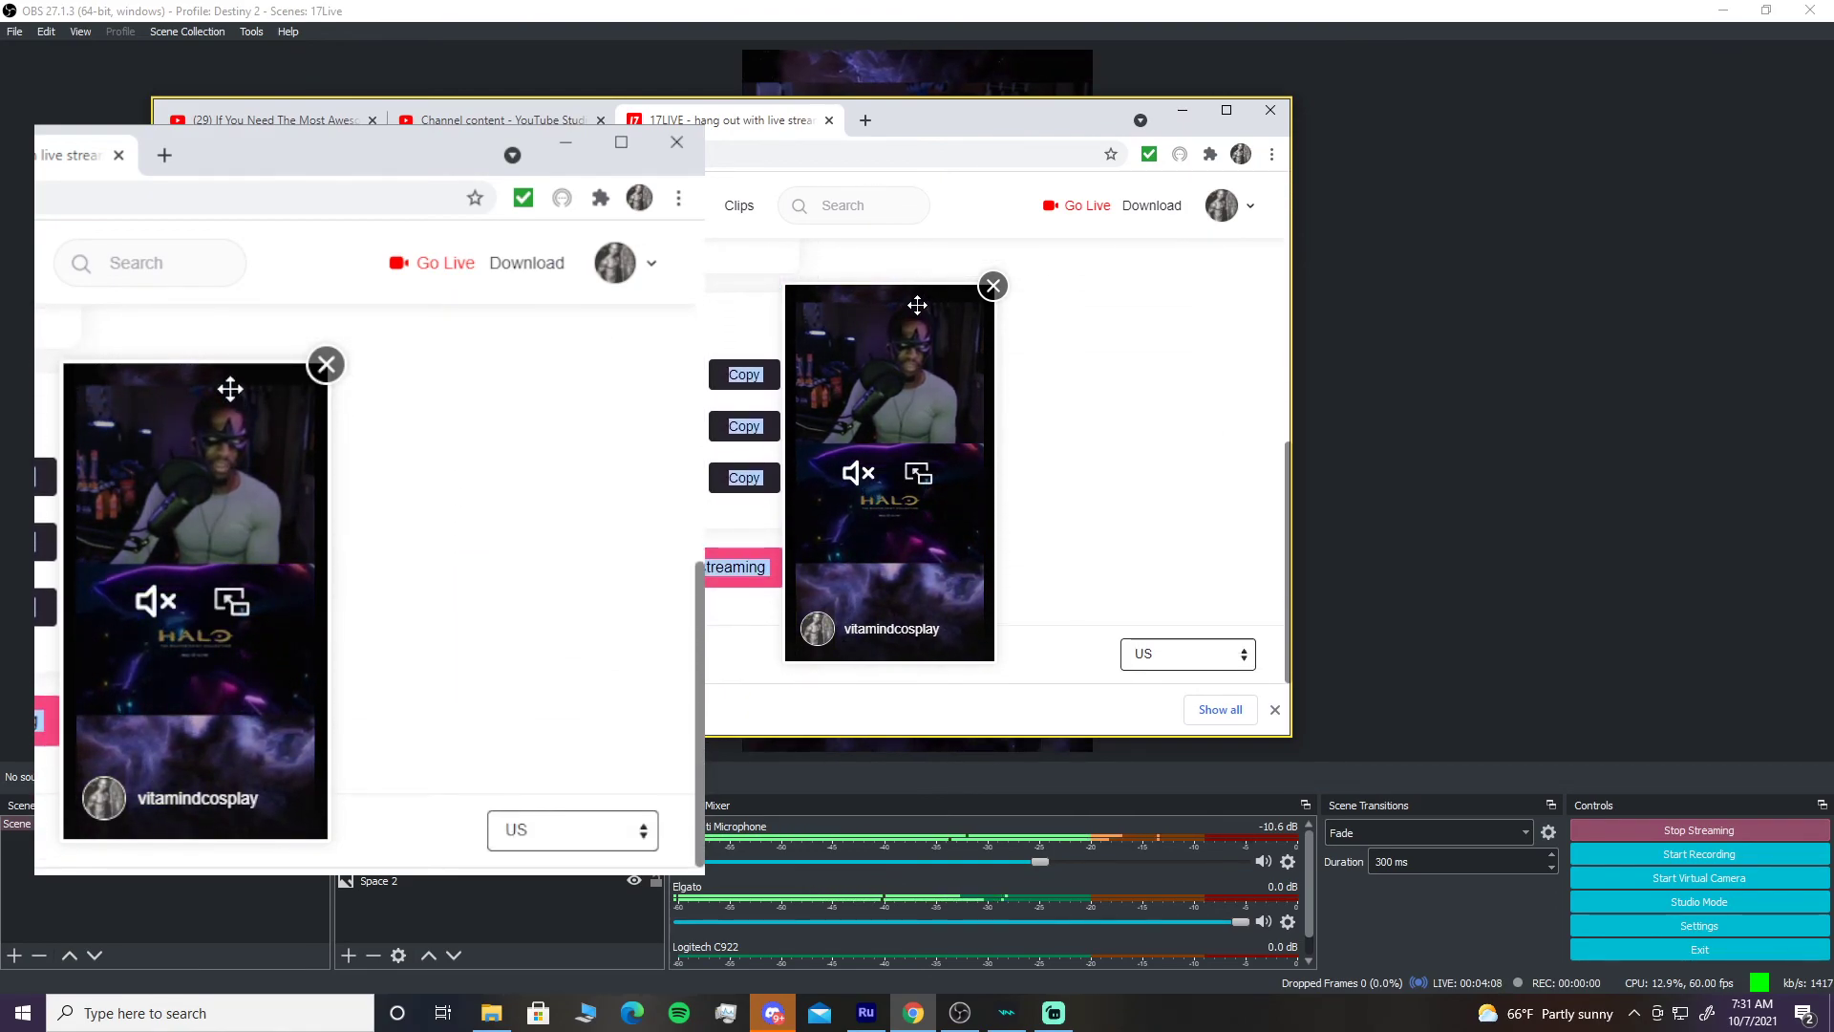
mouse_move(229, 390)
left_mouse_down()
mouse_move(39, 390)
mouse_move(265, 391)
left_mouse_up()
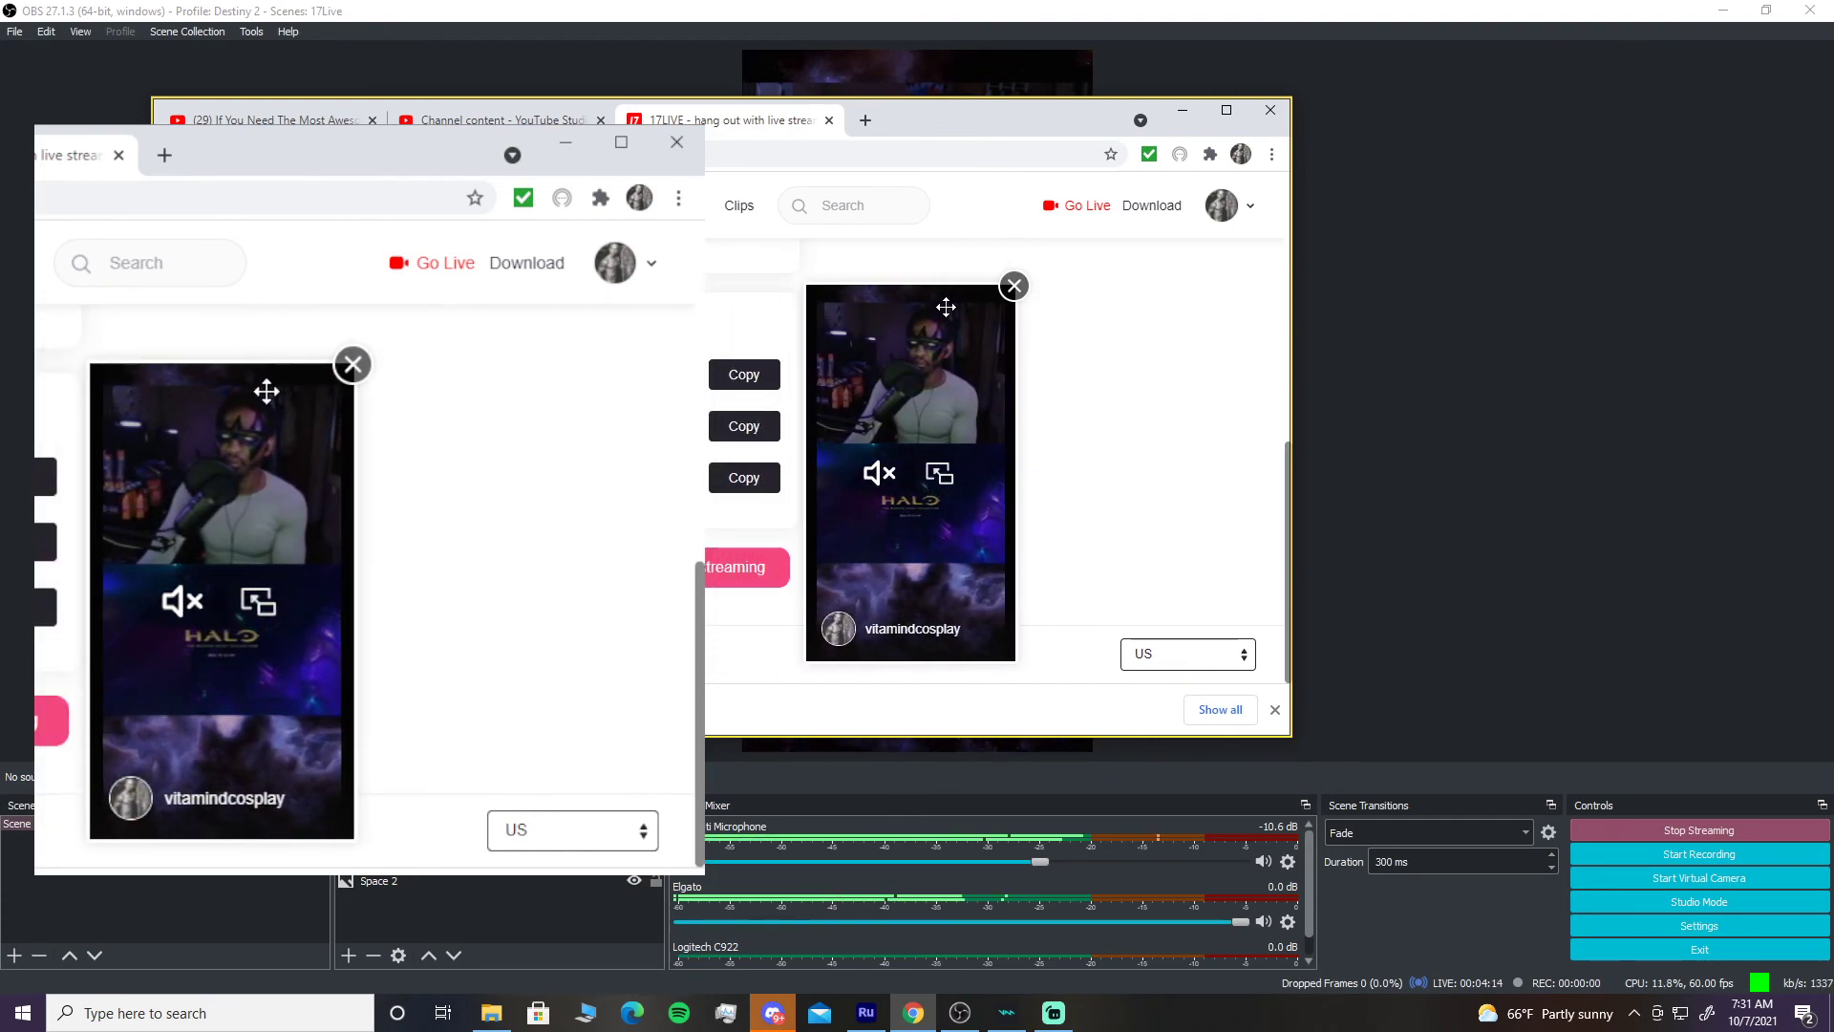
left_click(730, 570)
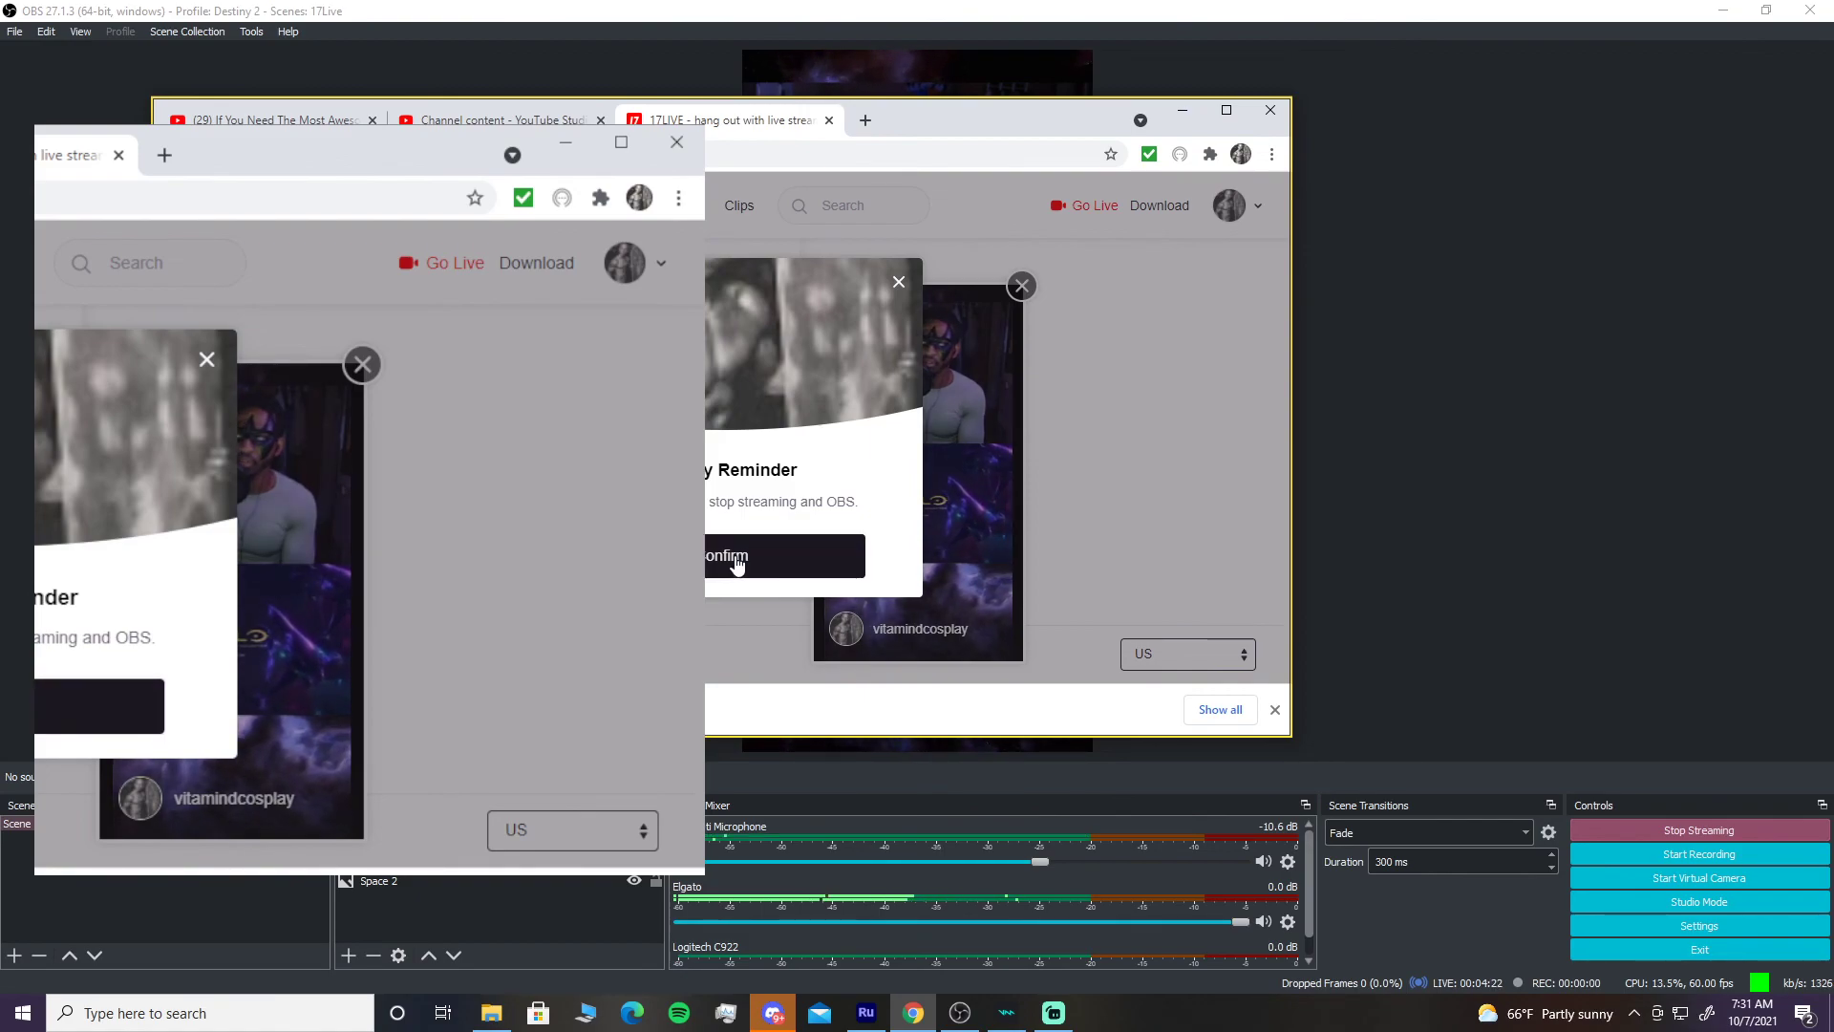
left_click(737, 564)
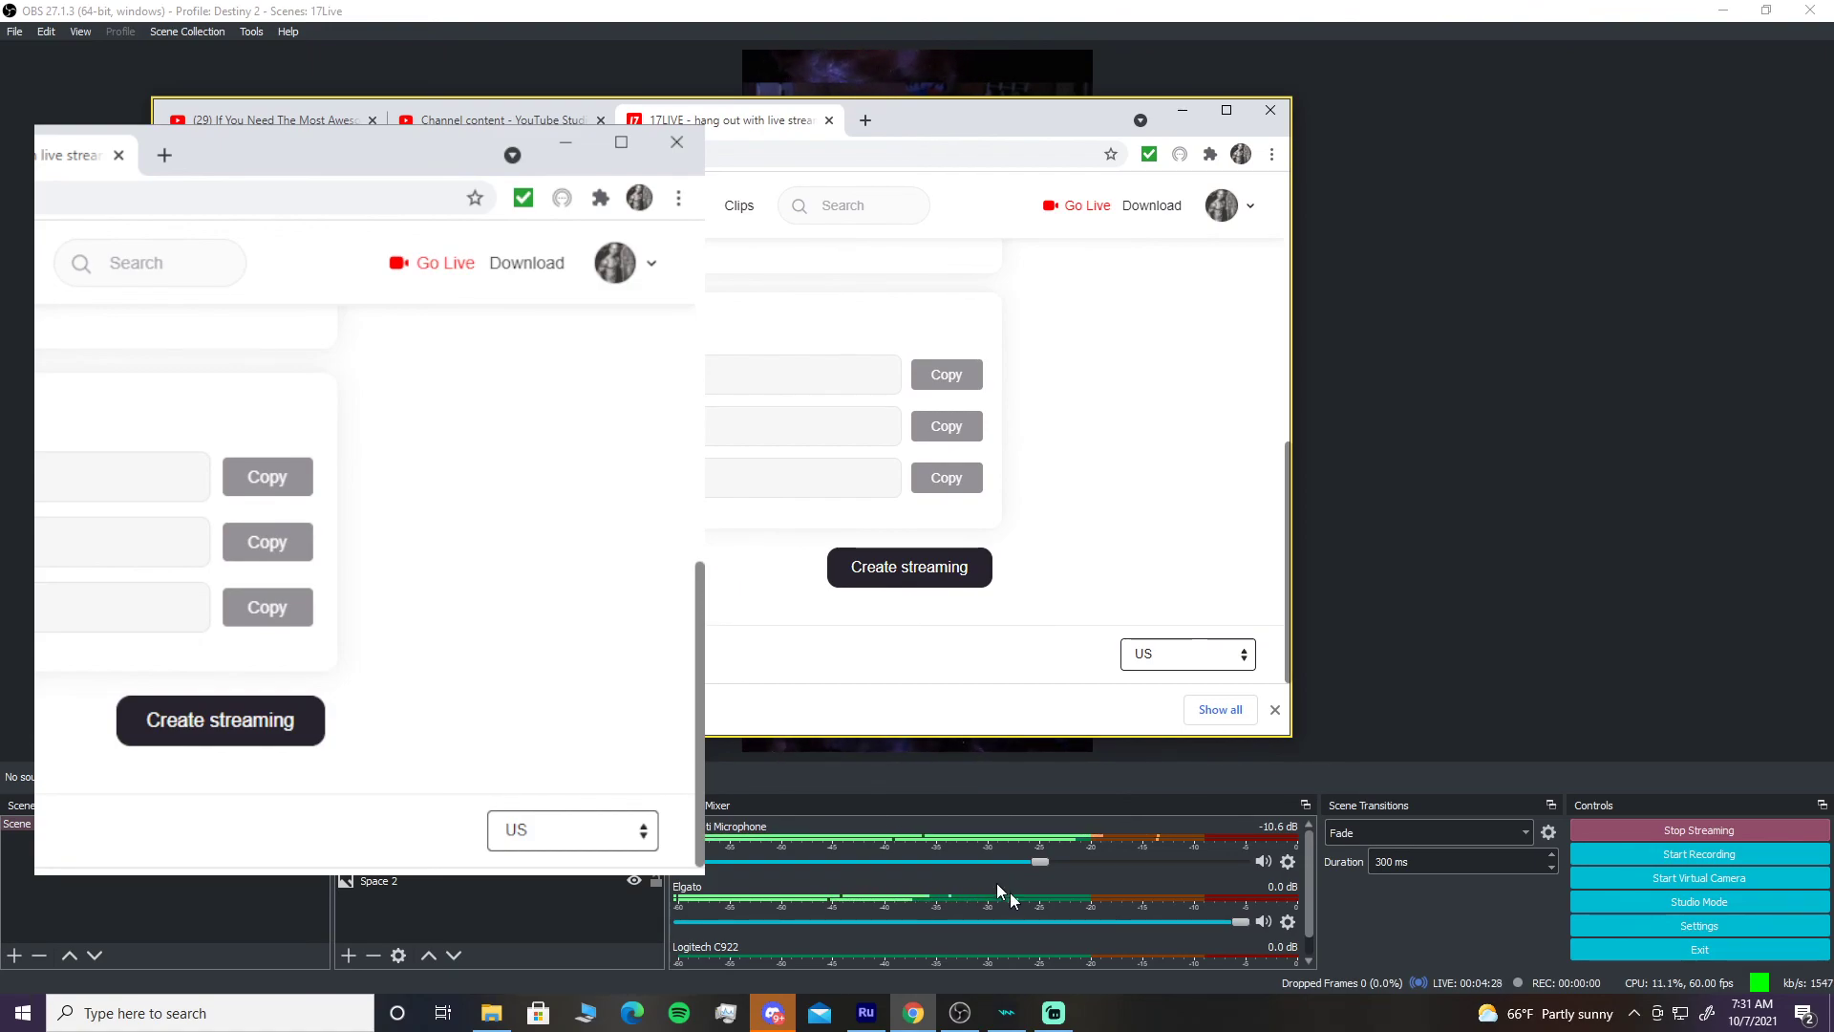
- Stop the OBS stream and confirm Yes in the Stop Stream dialog
left_click(1567, 629)
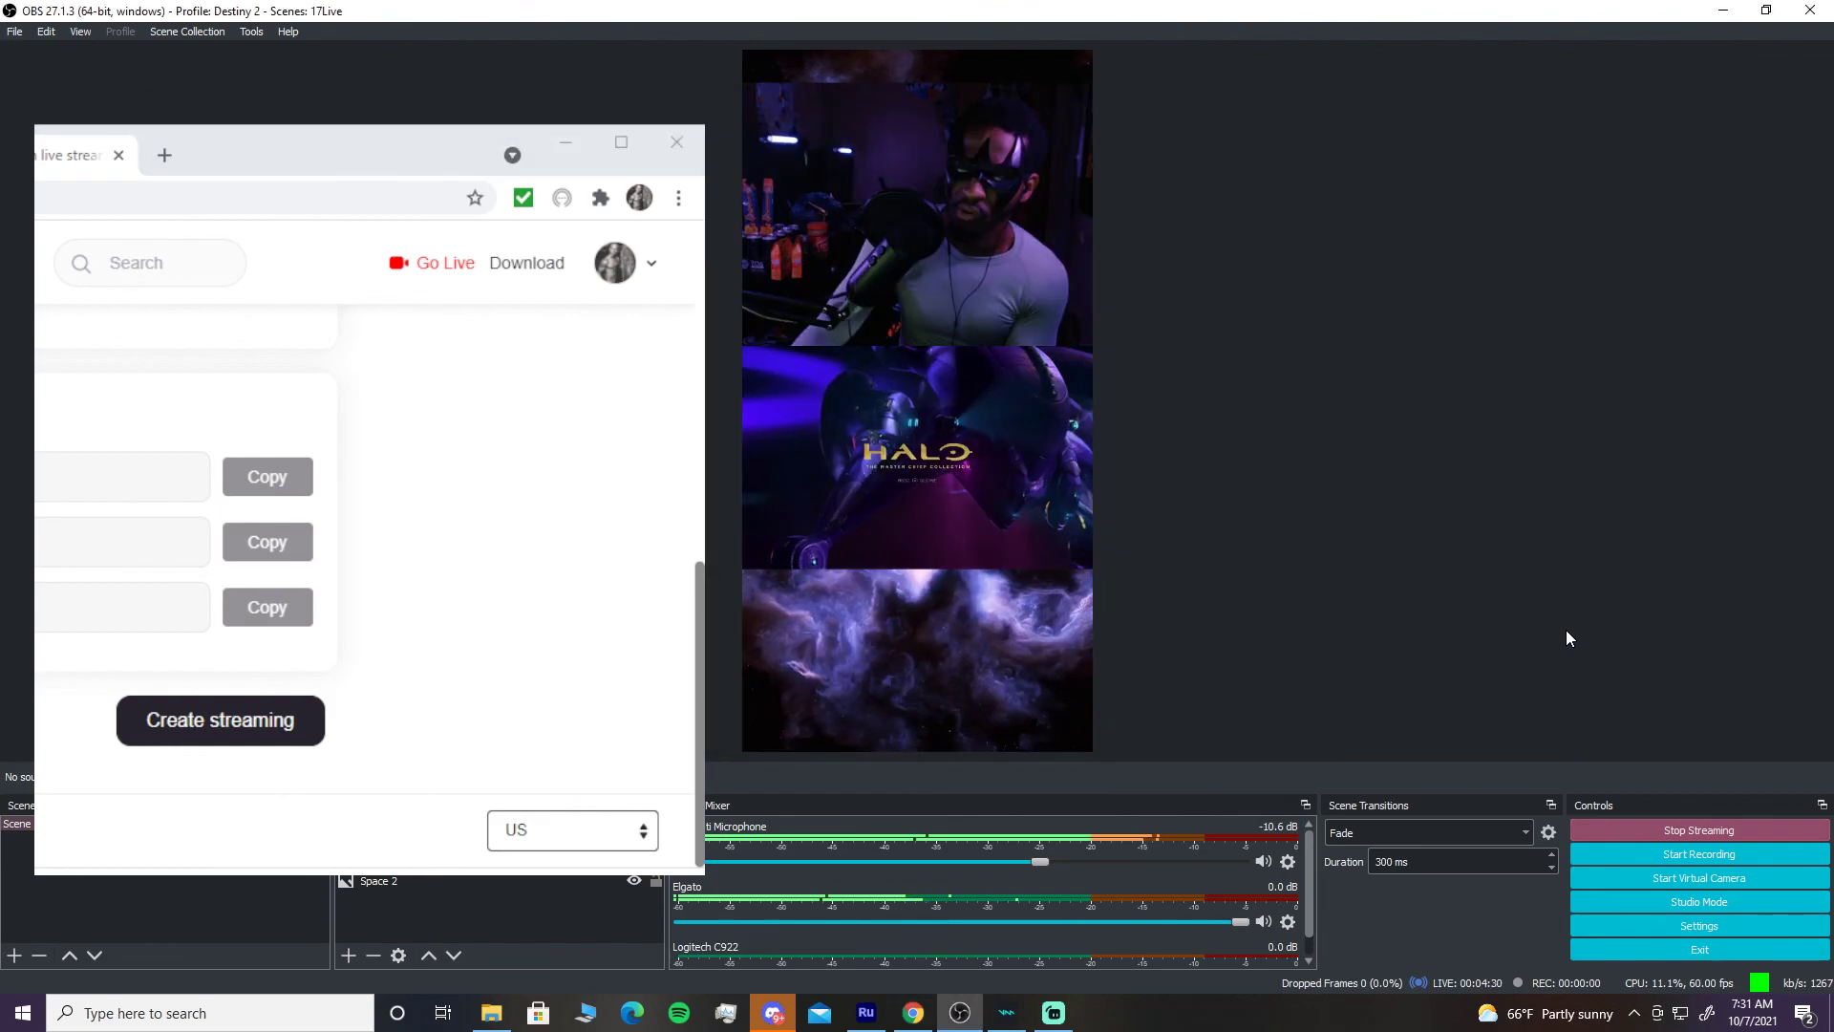
left_click(1676, 827)
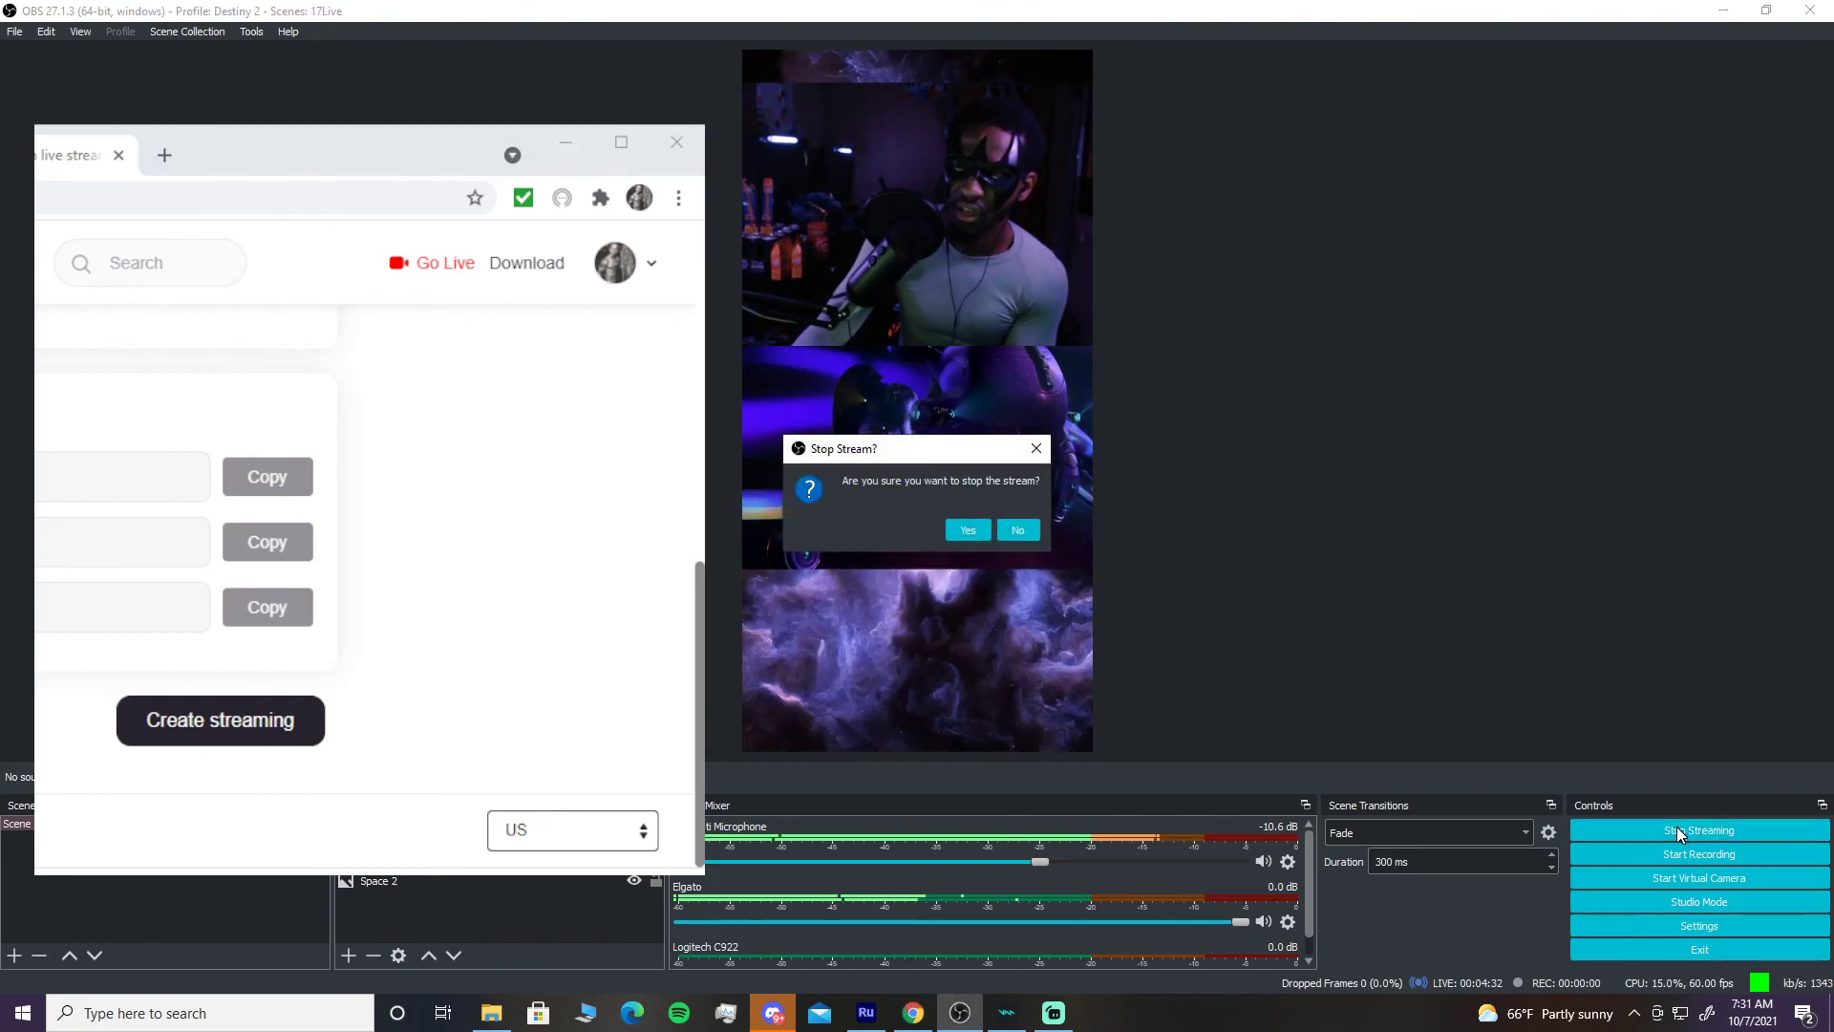
left_click(970, 525)
left_click(973, 526)
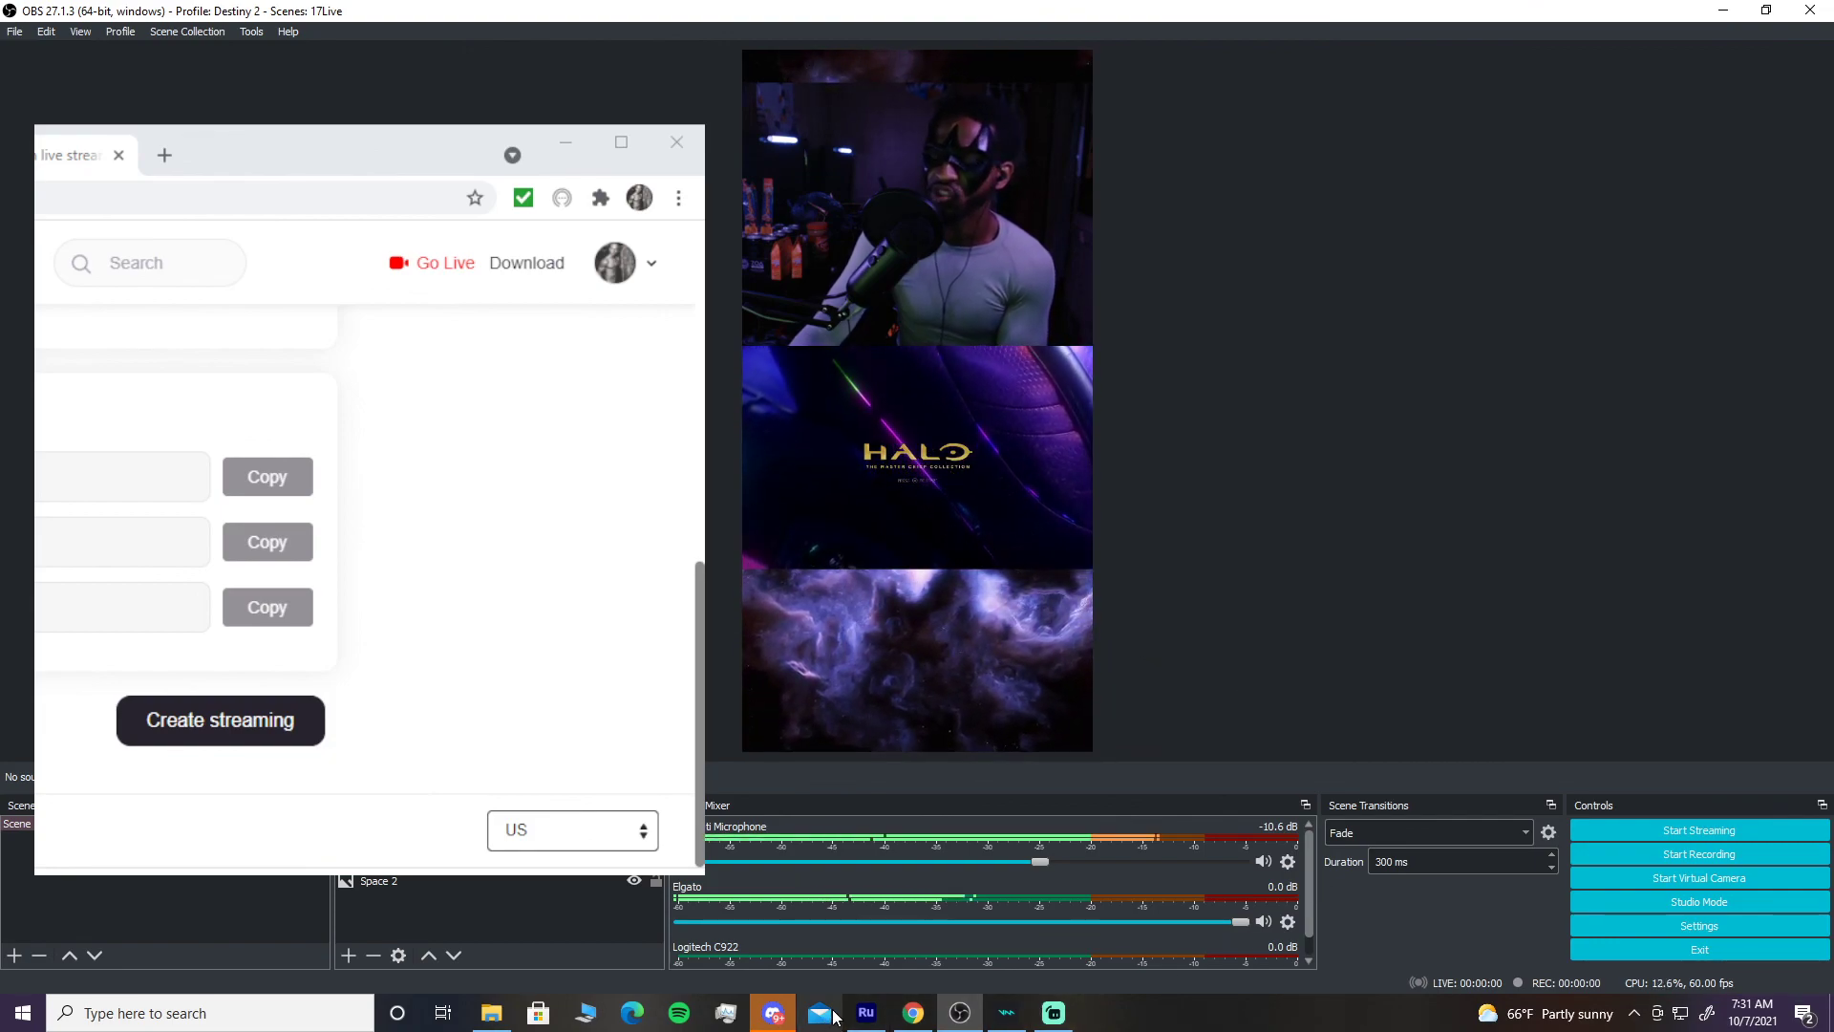
- Briefly bring Premiere Rush forward from the taskbar, then return to OBS
mouse_move(867, 1013)
left_click(900, 950)
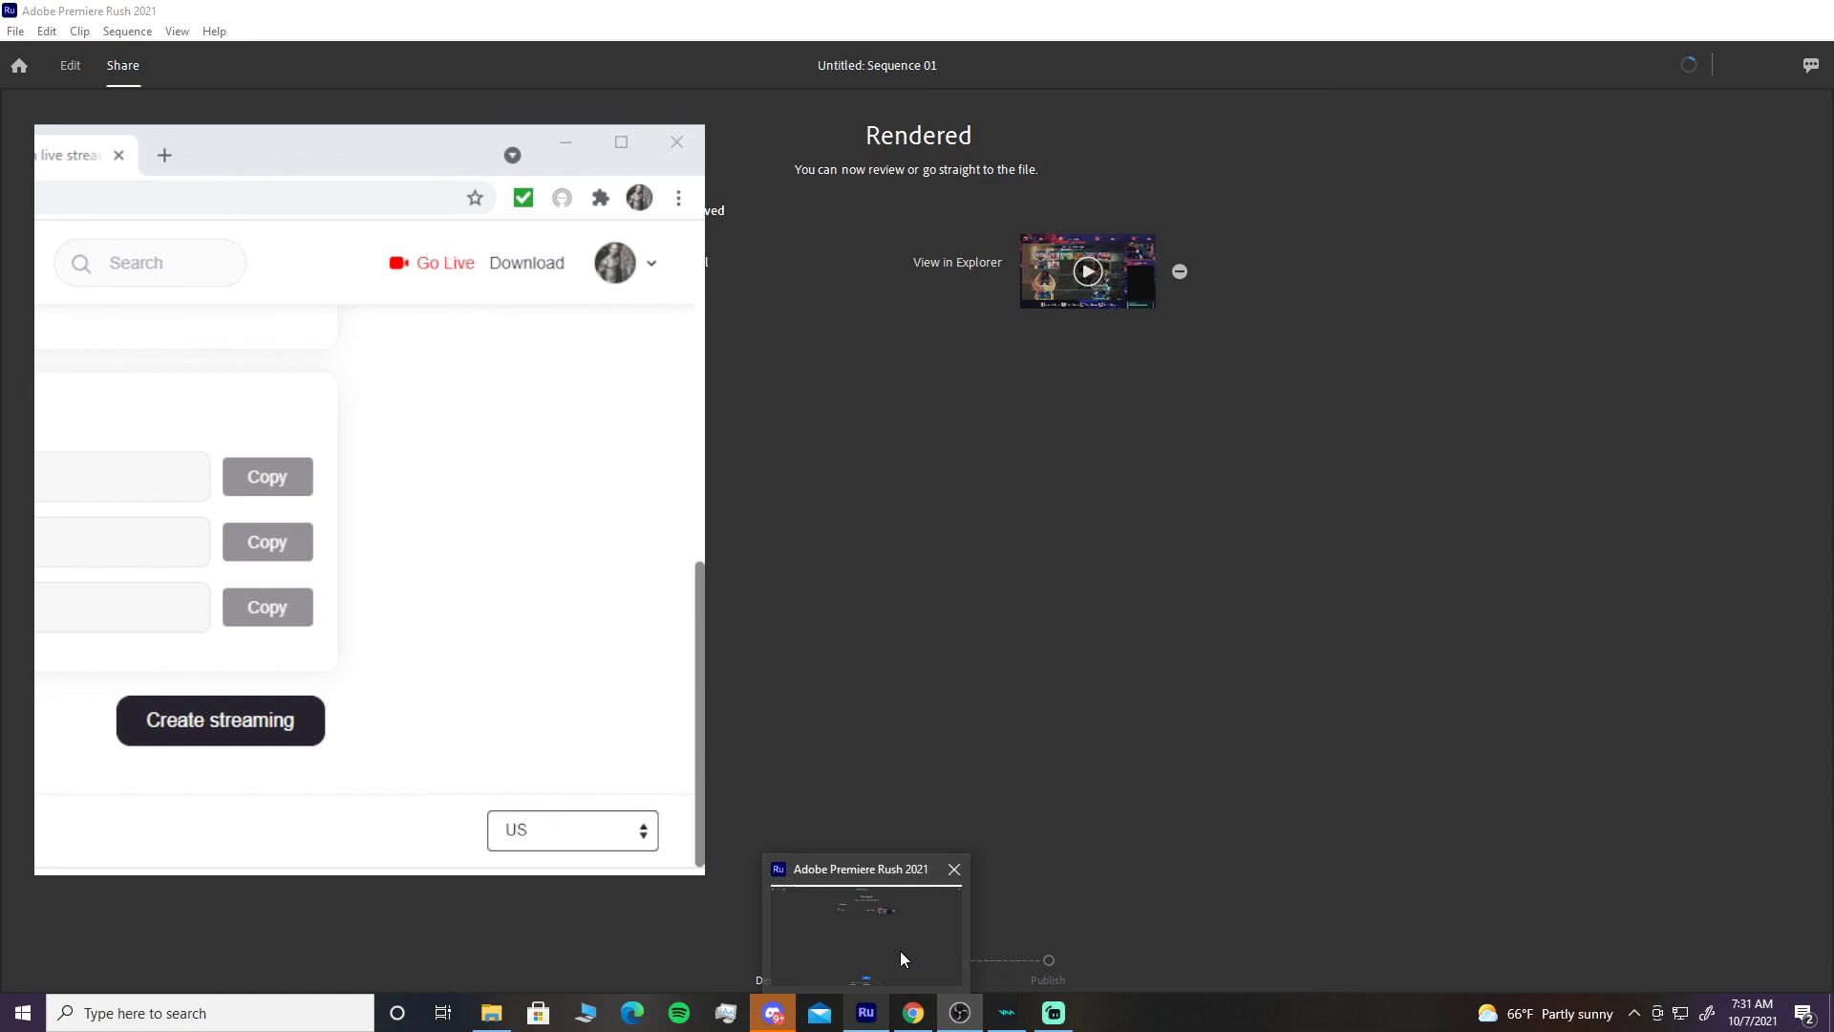
left_click(960, 1012)
mouse_move(1054, 1017)
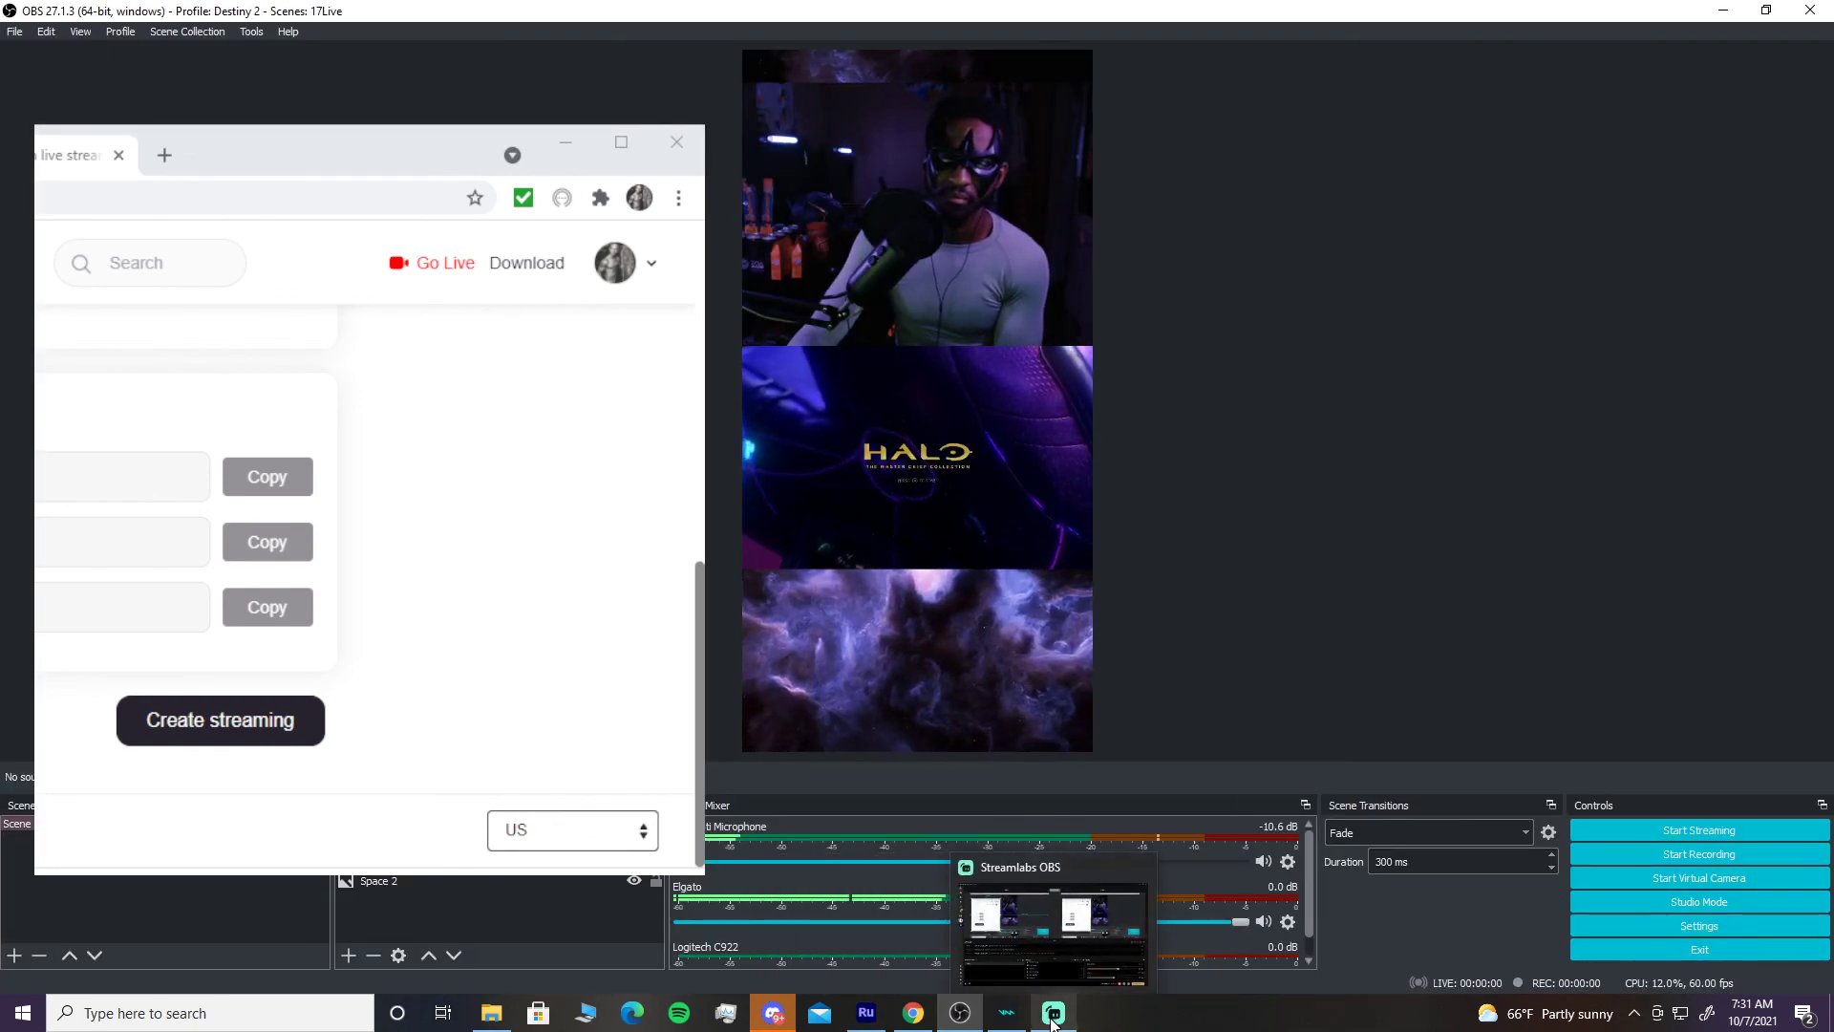